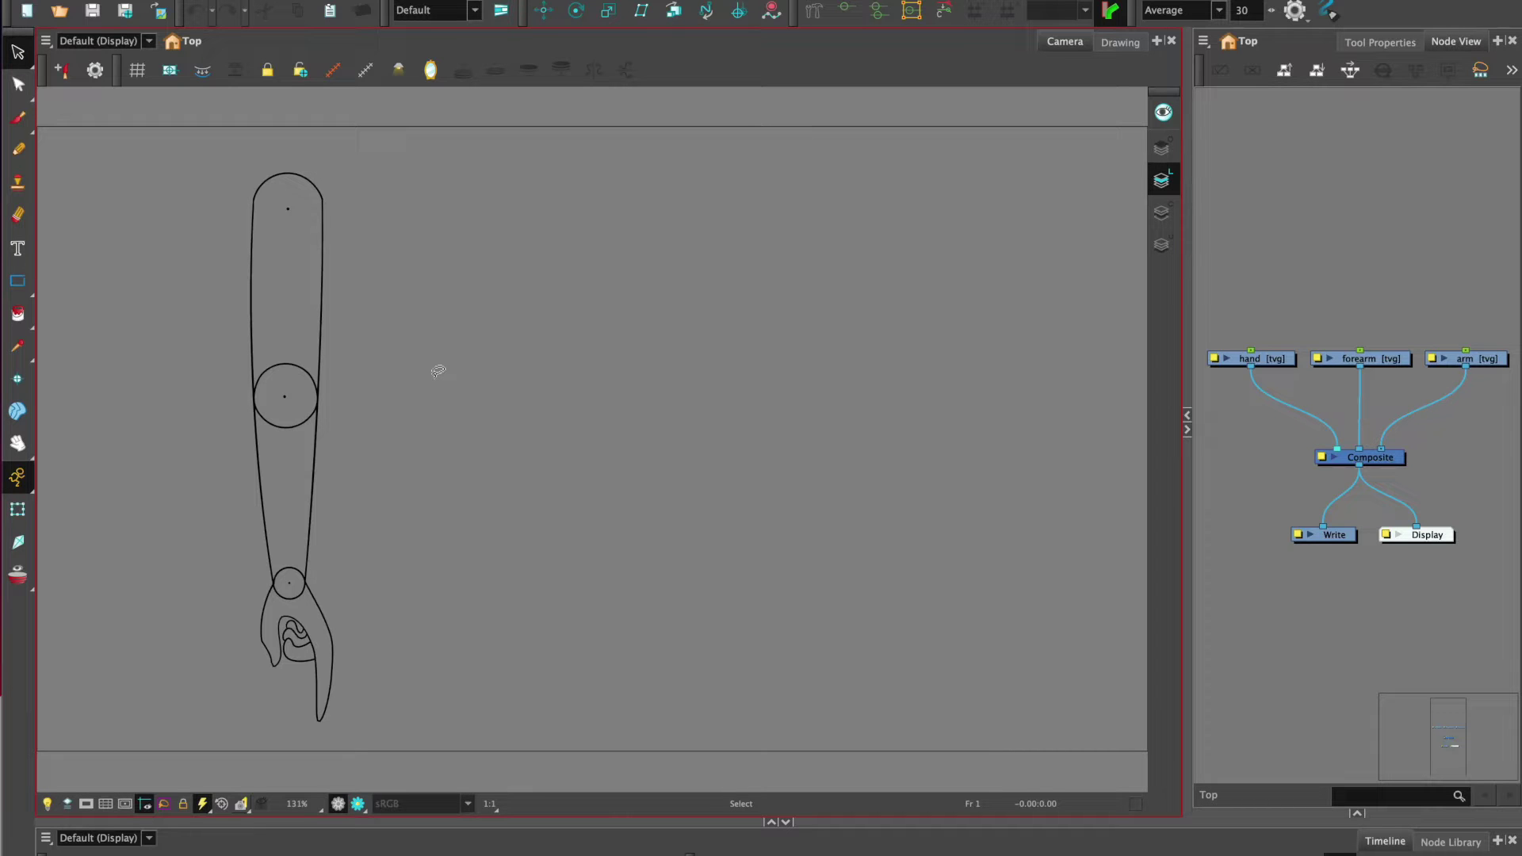
Preview the hand, forearm and upper arm pieces separately, then restore the assembled arm.
key("ctrl+v")
key("ctrl+z")
key("ctrl+v")
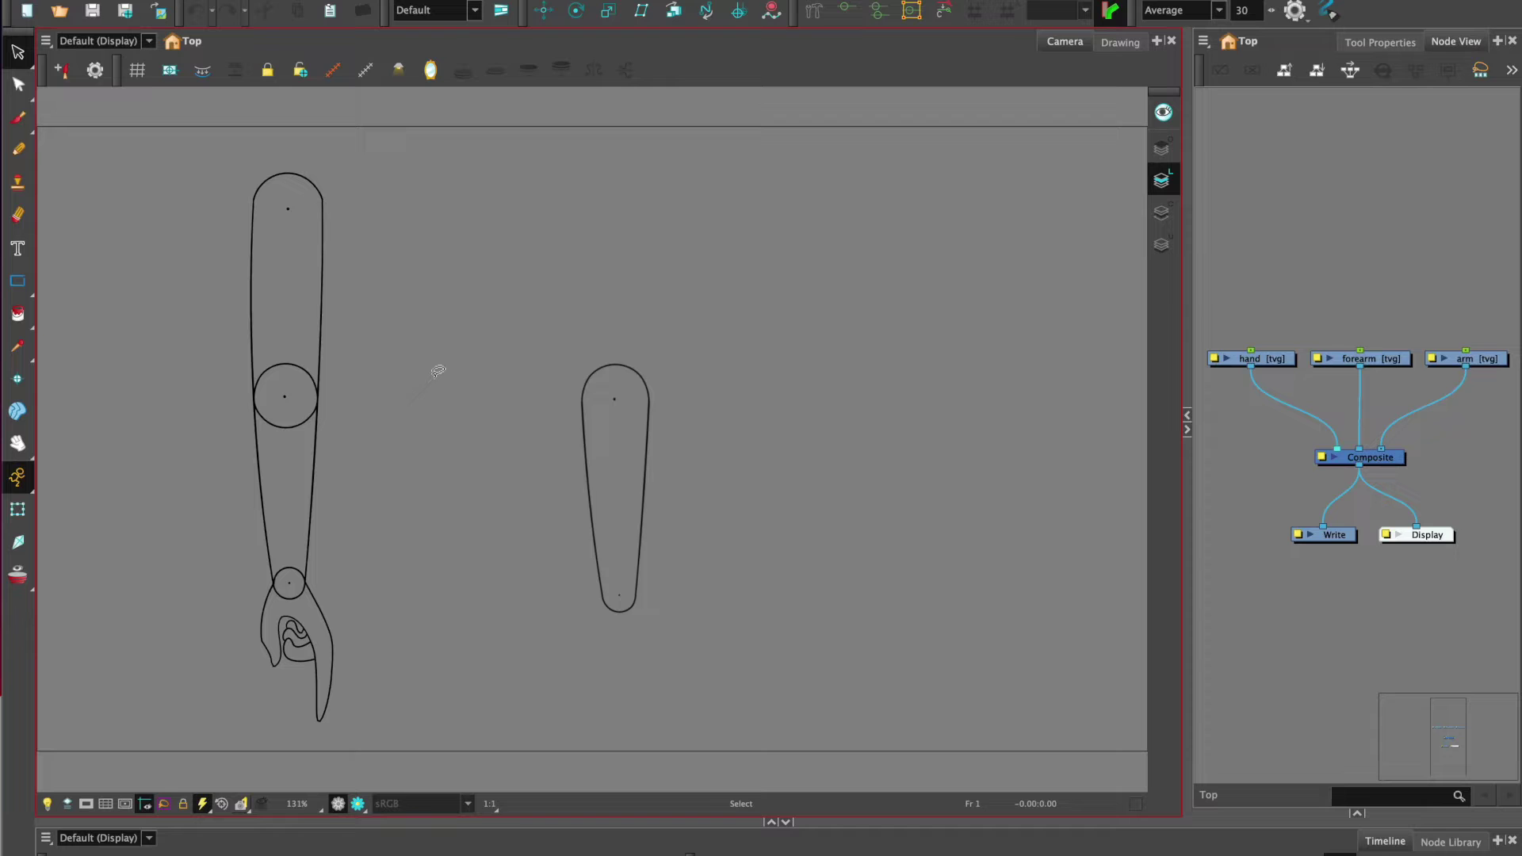
key("ctrl+z")
key("ctrl+v")
key("ctrl+z")
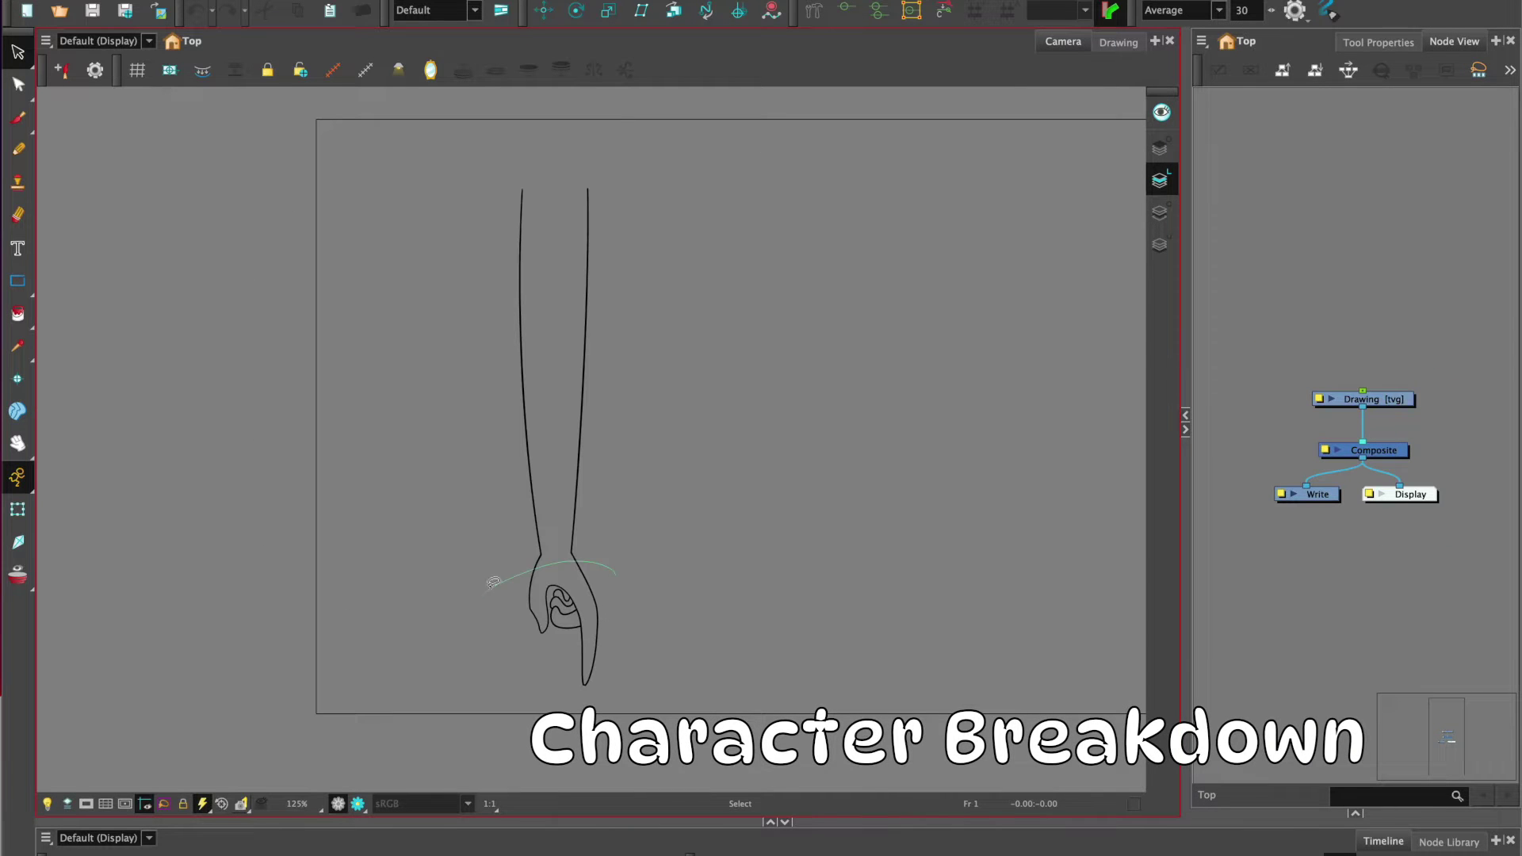
Cut the hand strokes from the arm and create a new drawing layer named hand.
left_click_drag(493, 582, 646, 627)
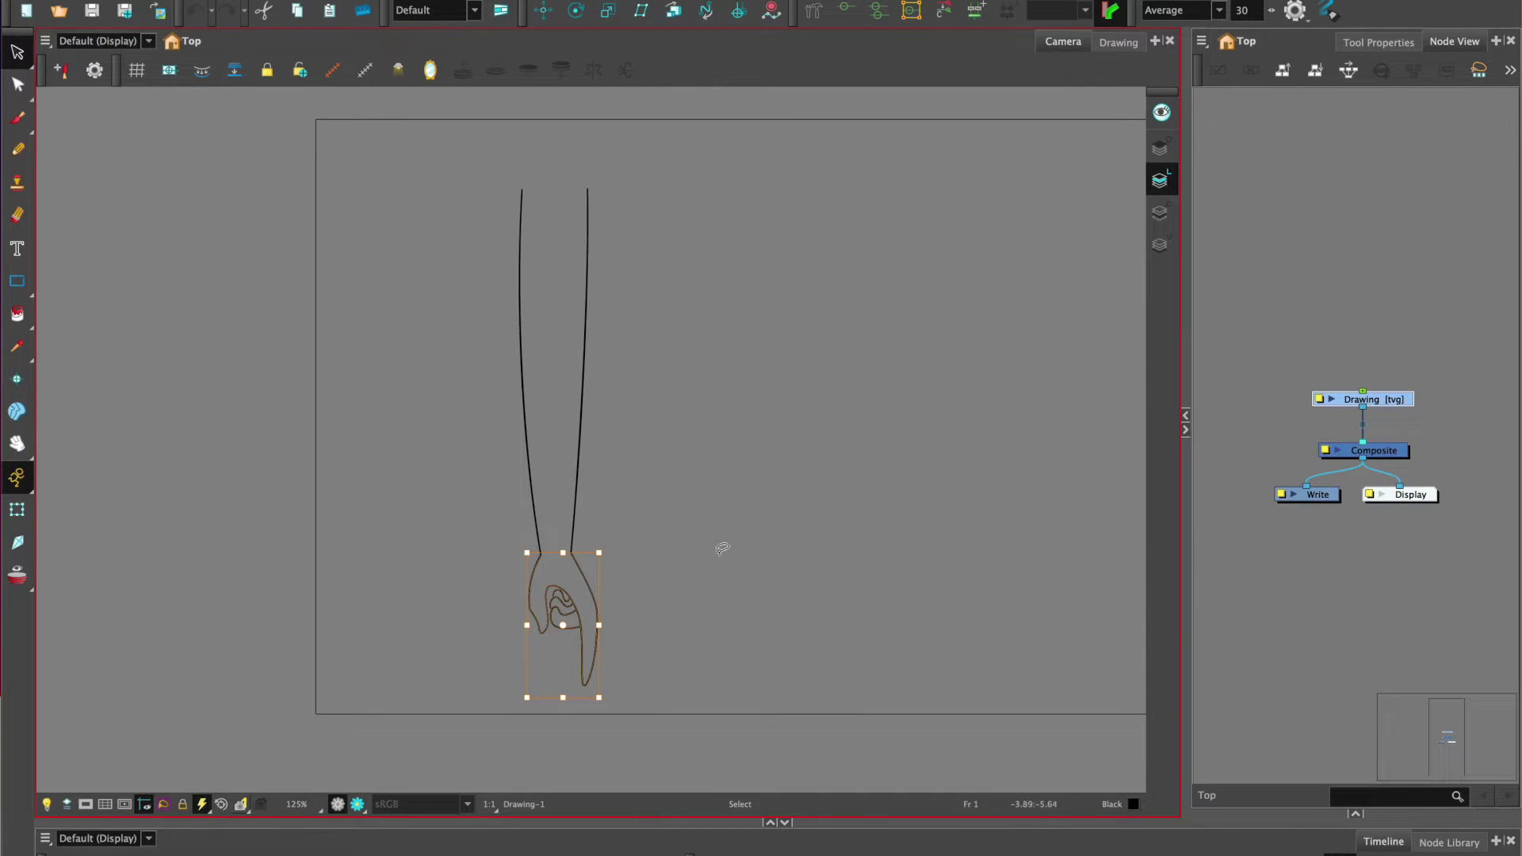
key("Delete")
key("ctrl+r")
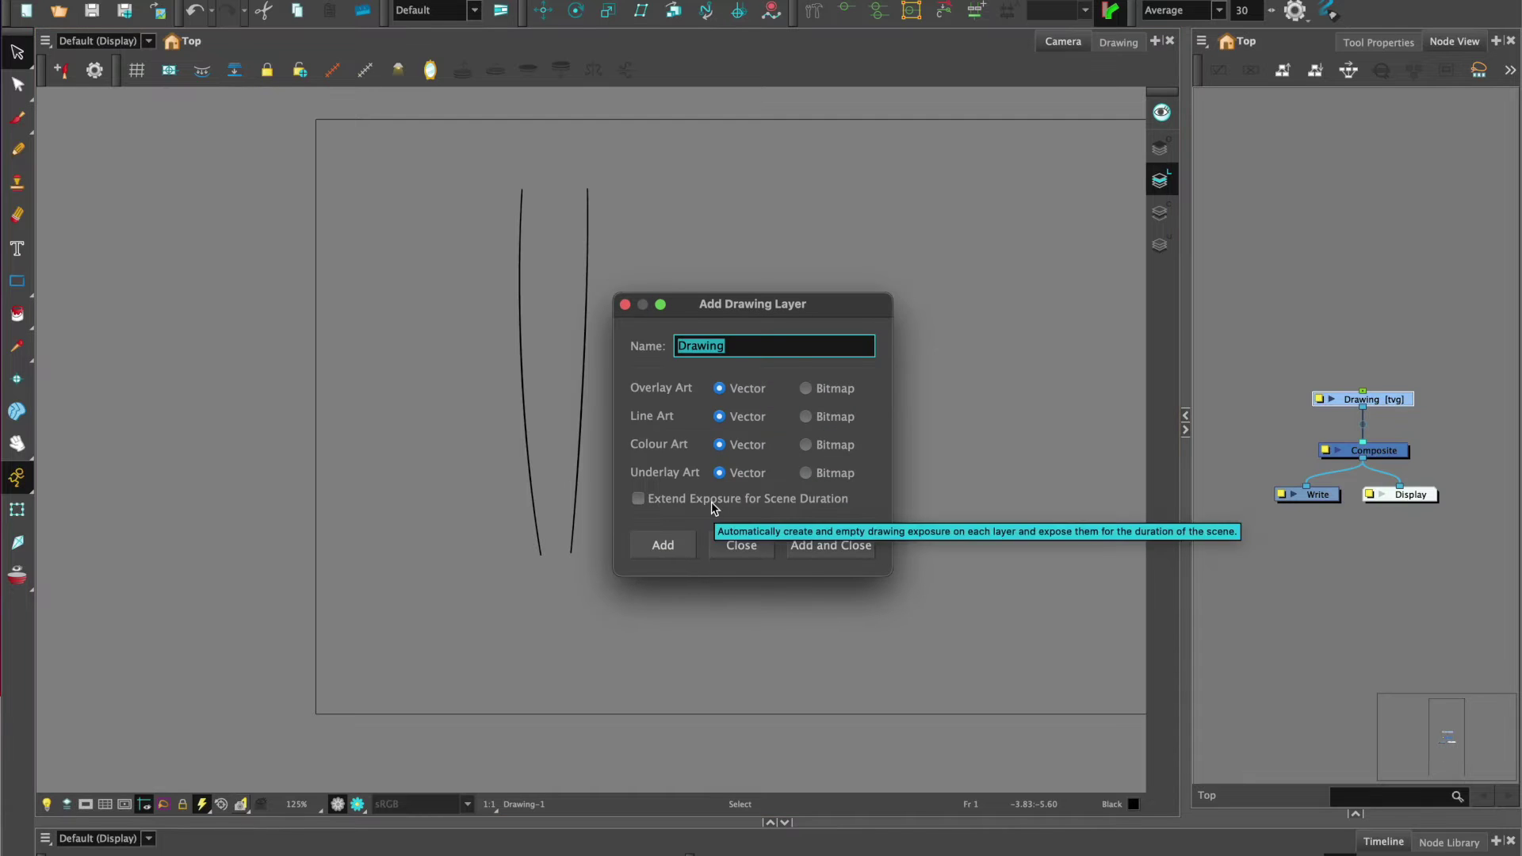
type("hand")
left_click(870, 545)
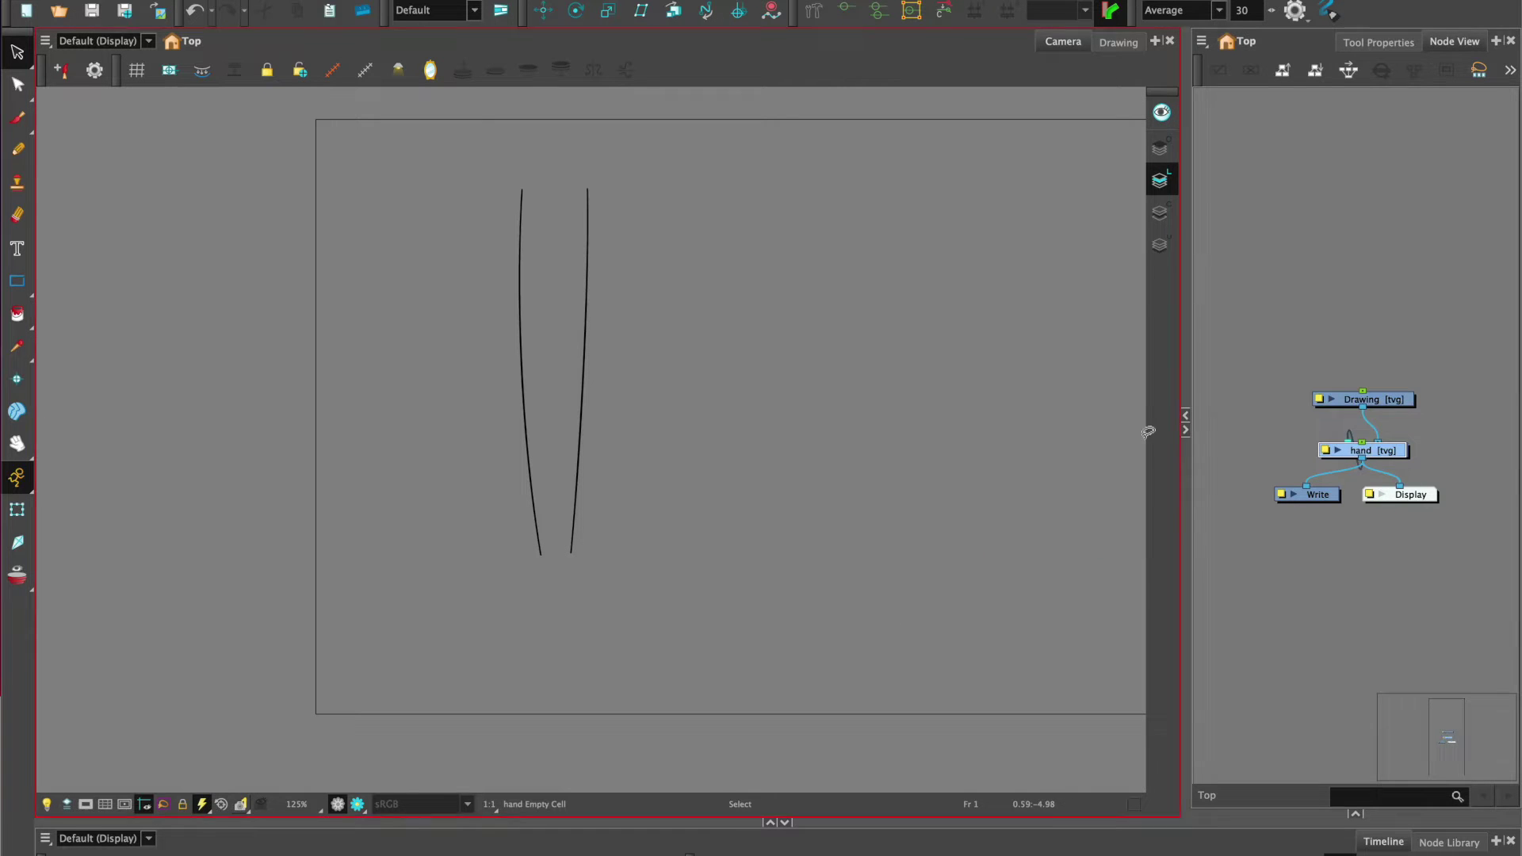
Paste the hand into the hand layer, then reselect the original Drawing layer.
left_click_drag(1288, 430, 1271, 403)
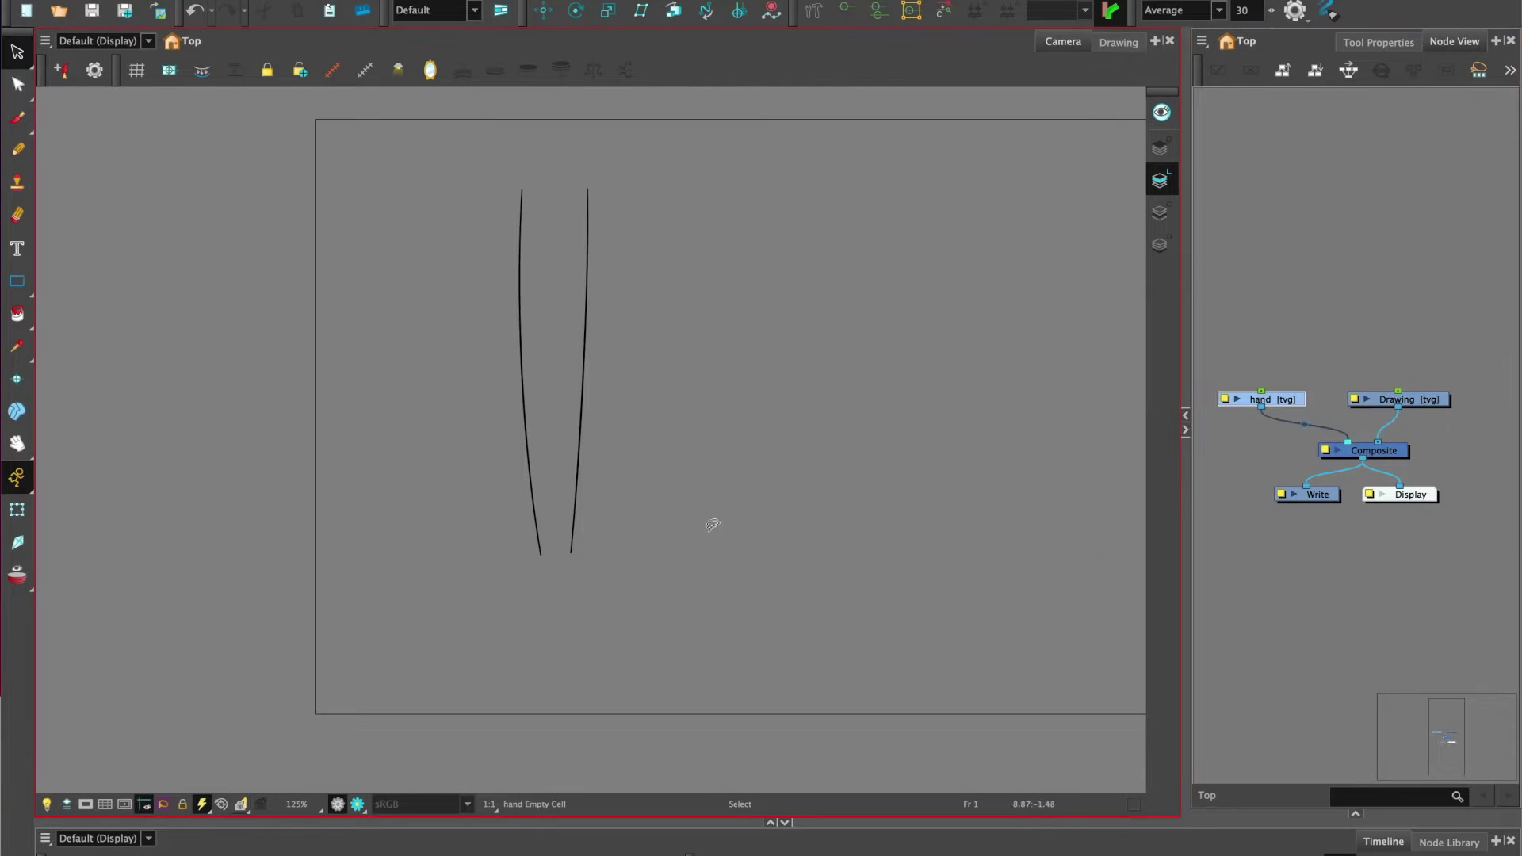
scroll(698, 527, "up", 1)
left_click_drag(688, 543, 698, 442)
key("ctrl+v")
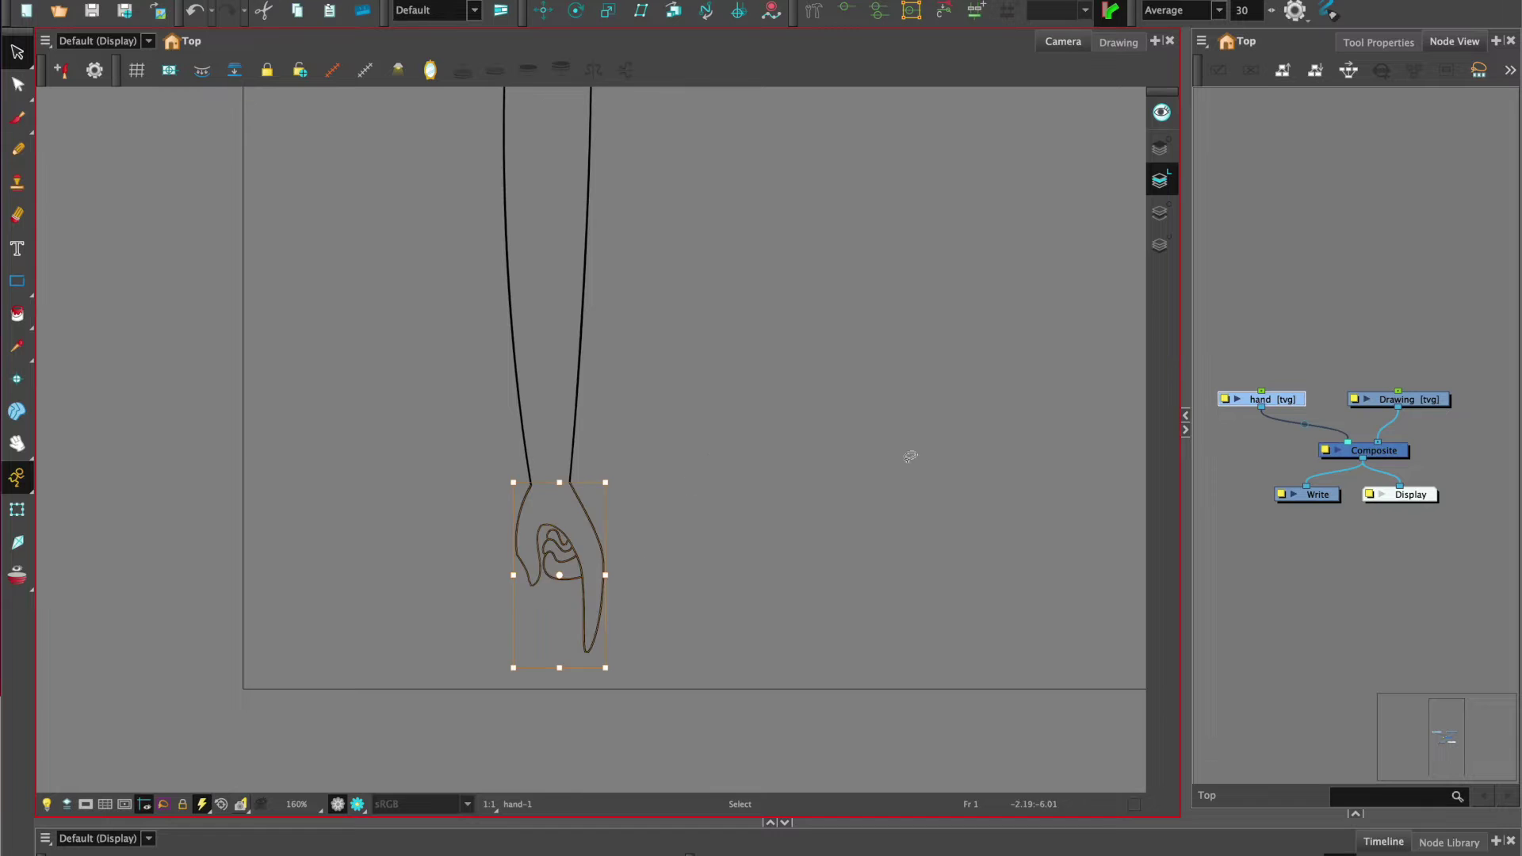
left_click(832, 360)
left_click_drag(711, 388, 694, 500)
left_click(1431, 402)
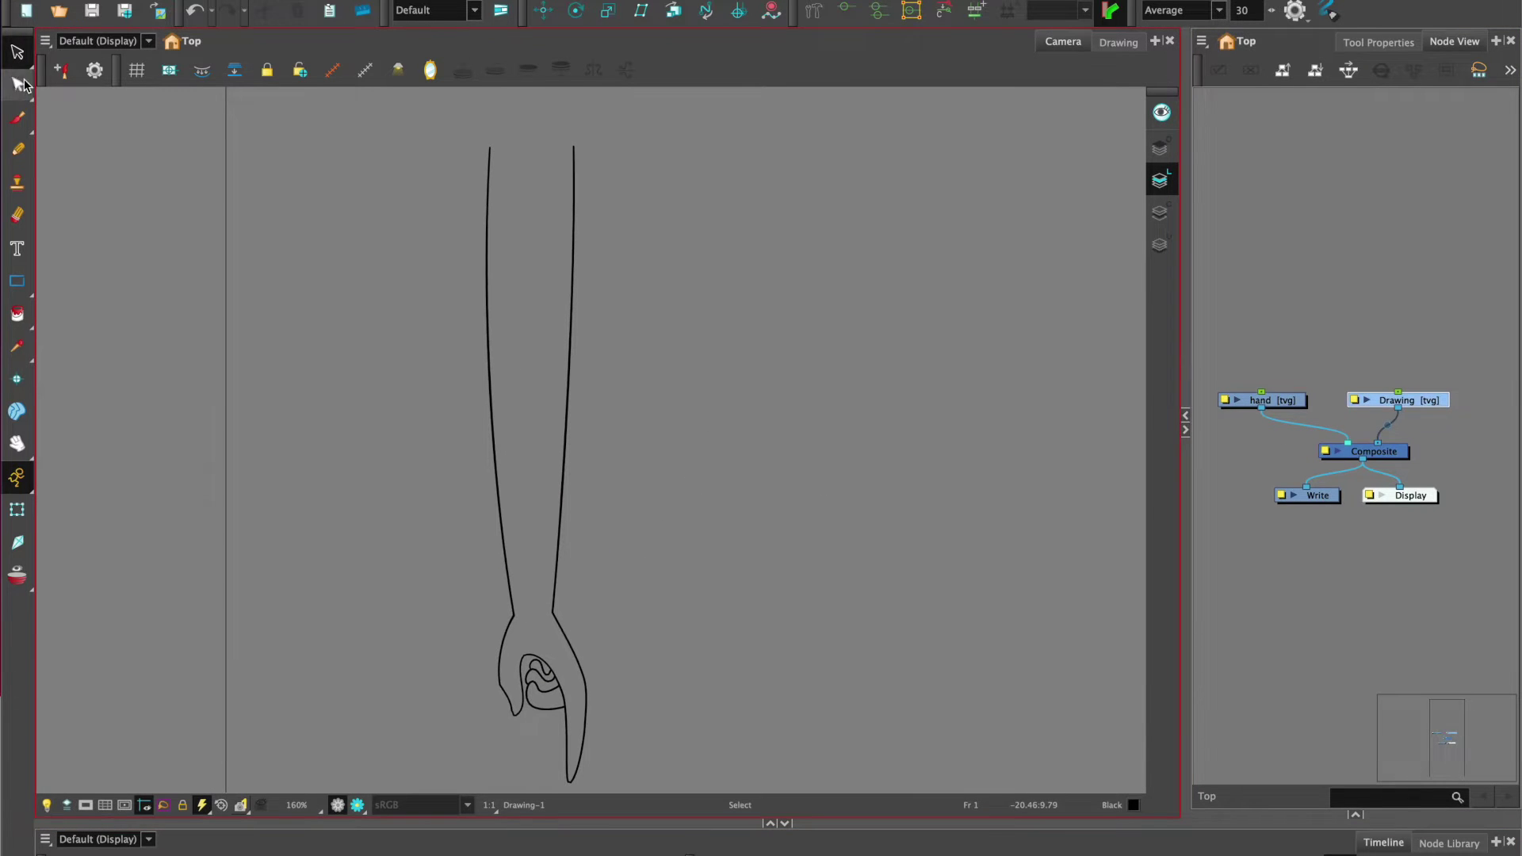
Cut the upper arm strokes with the Cutter tool and paste them into a new upperarm layer.
left_click(17, 52)
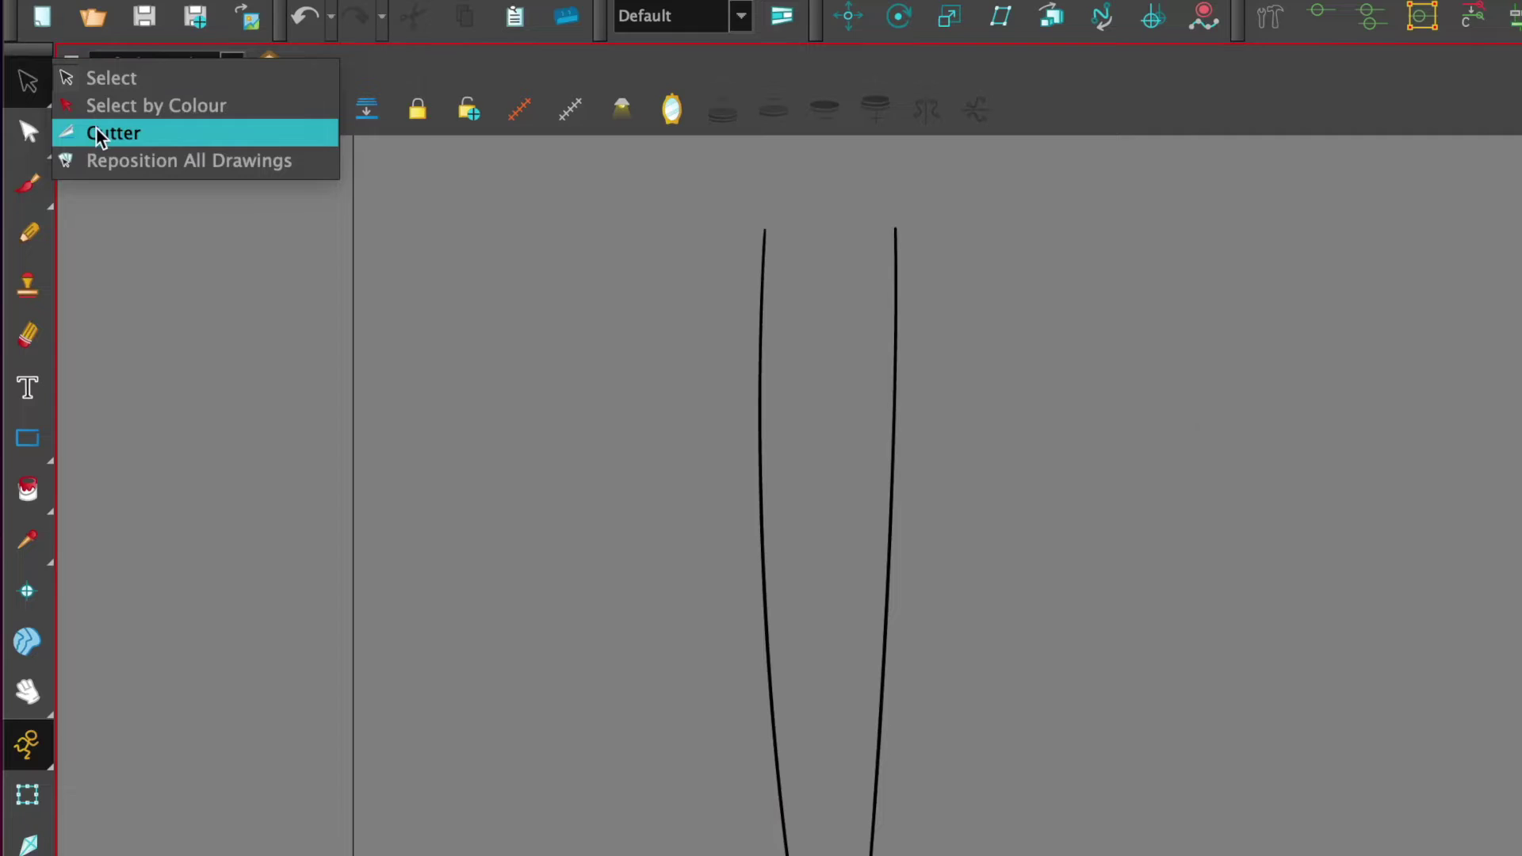
left_click(99, 137)
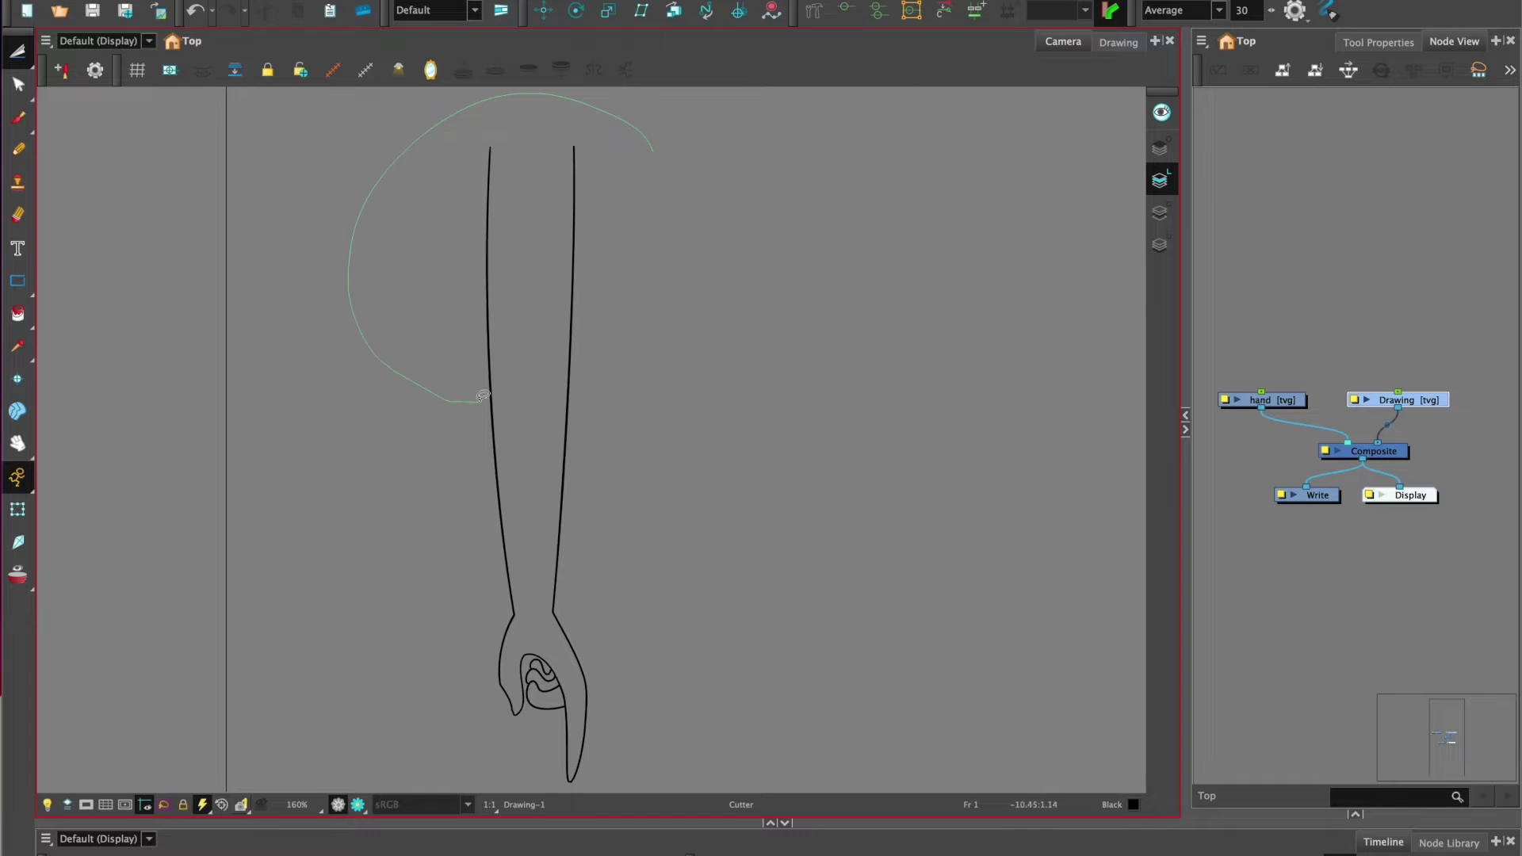
left_click_drag(584, 393, 661, 146)
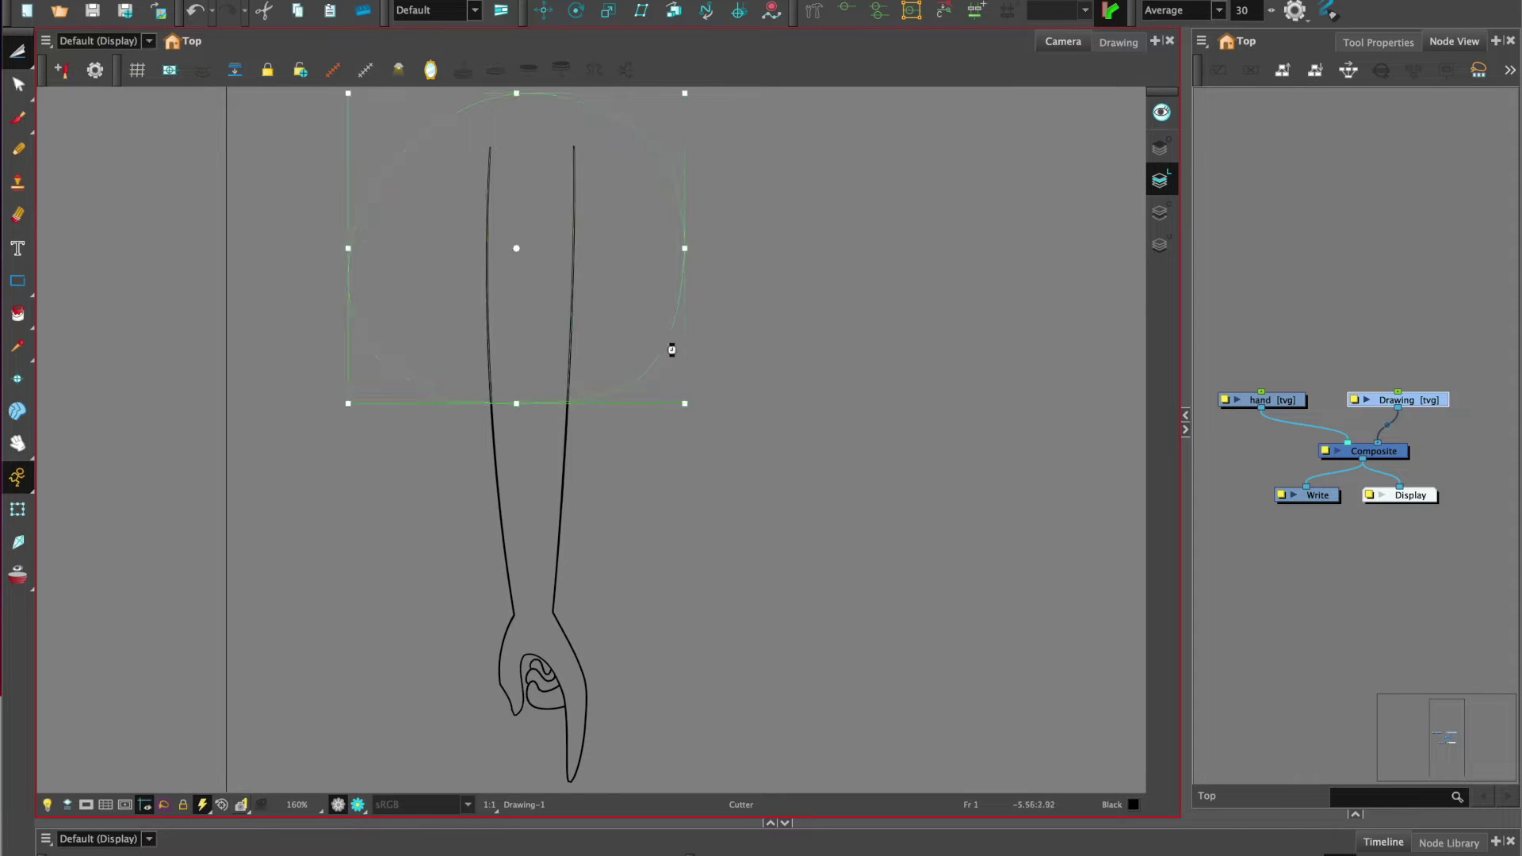
key("ctrl+x")
key("ctrl+r")
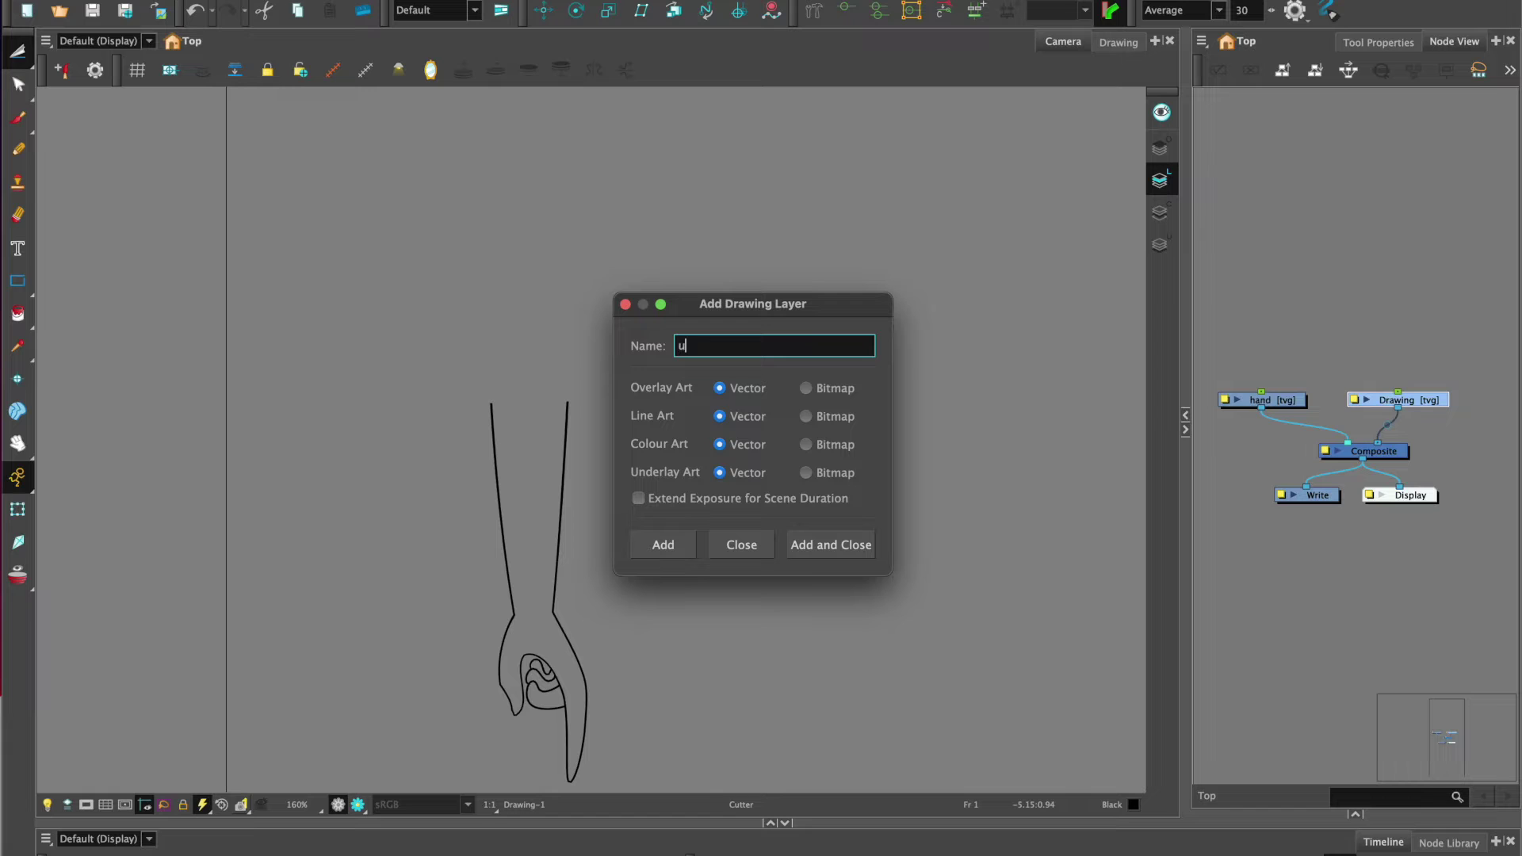
left_click(816, 546)
key("ctrl+v")
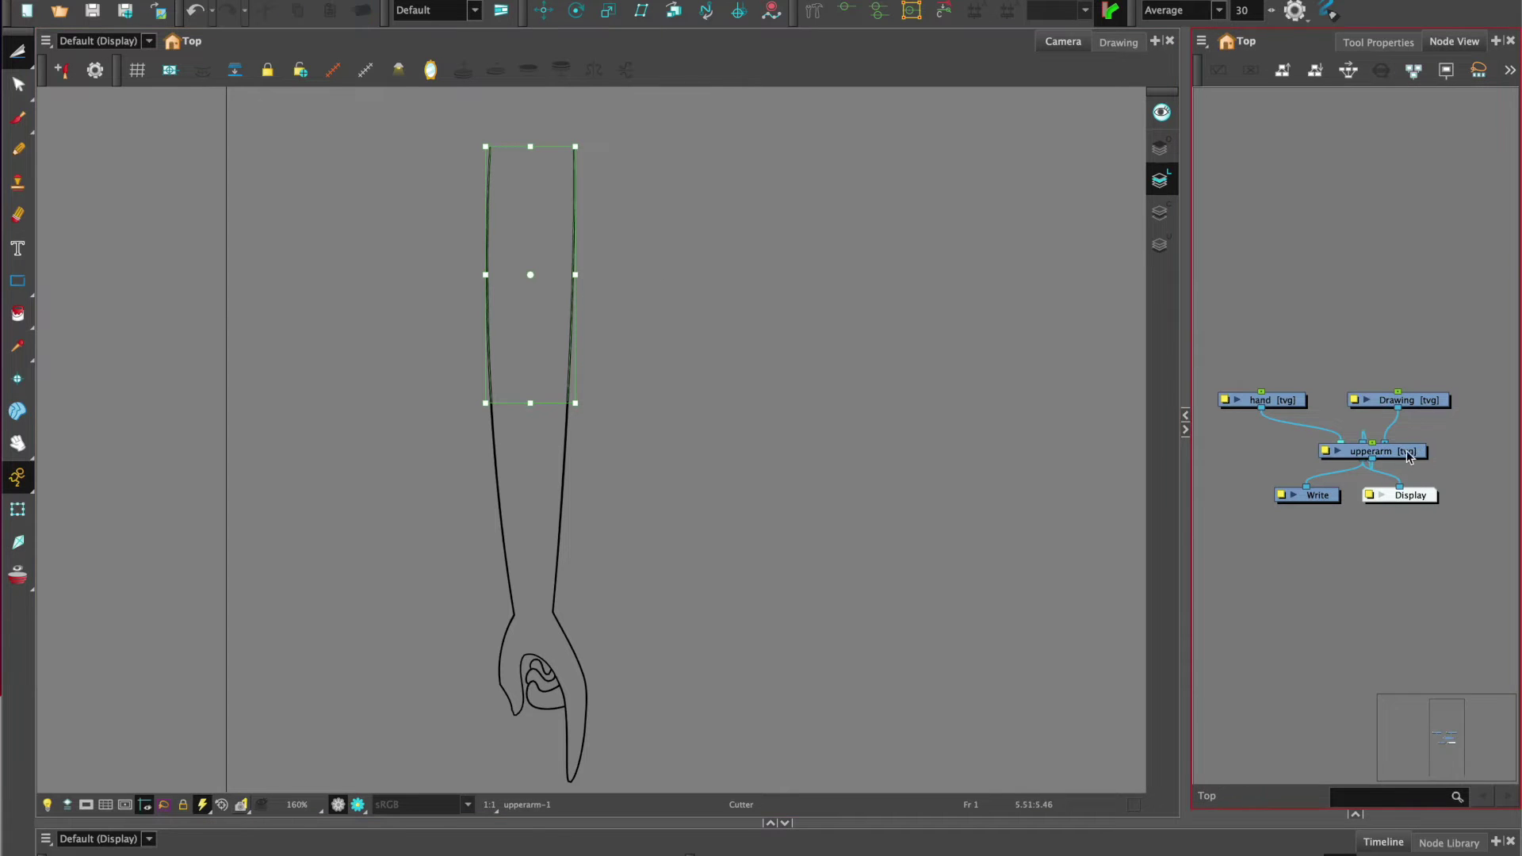
Line up the upperarm node and rename the Drawing layer to lowerarm.
left_click_drag(1408, 458, 1463, 394)
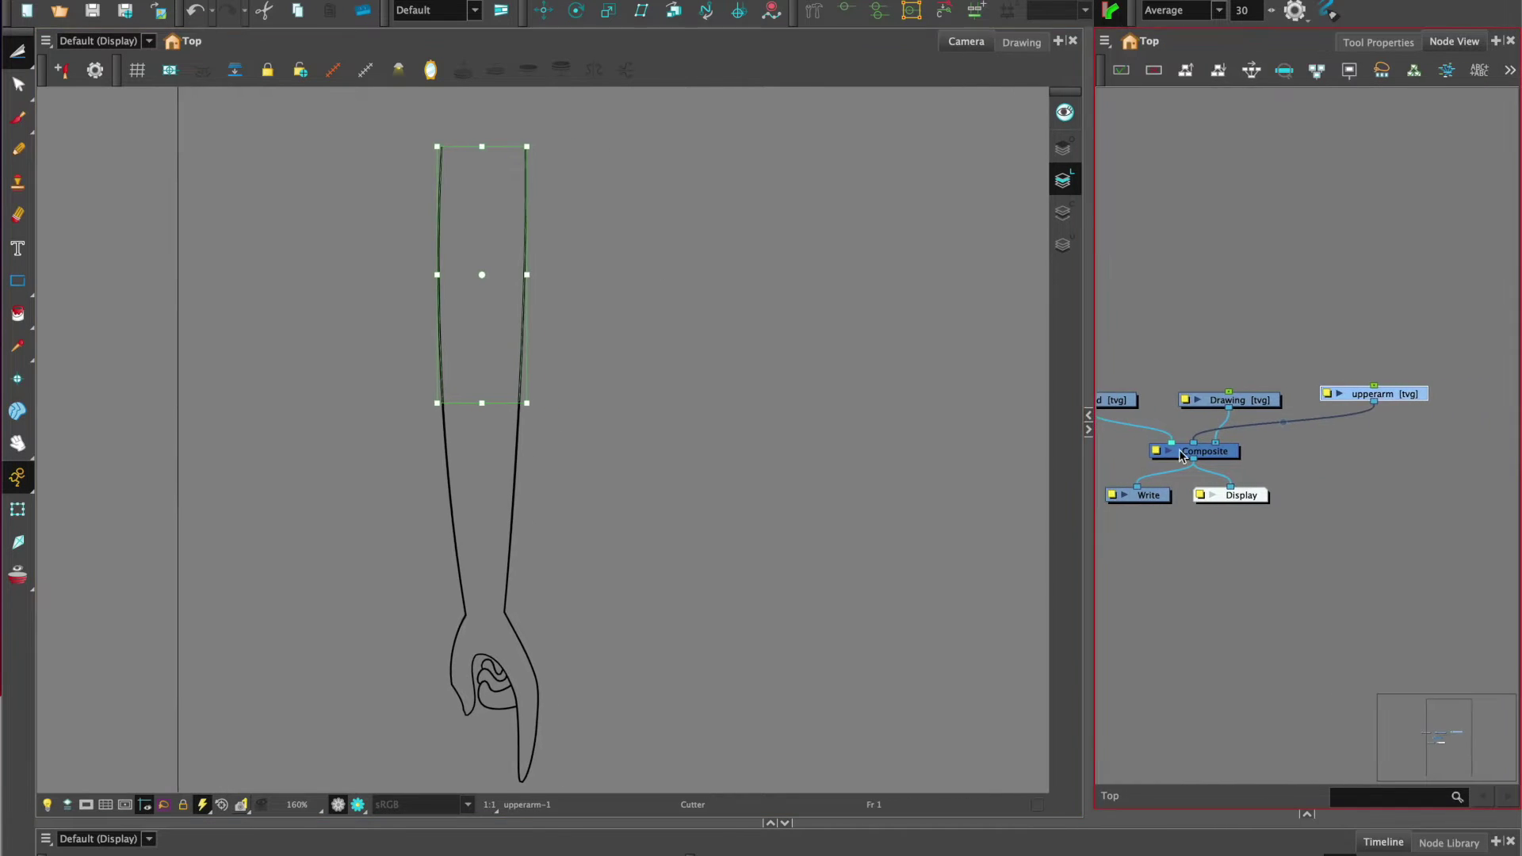
left_click(1221, 400)
left_click_drag(1379, 394, 1358, 400)
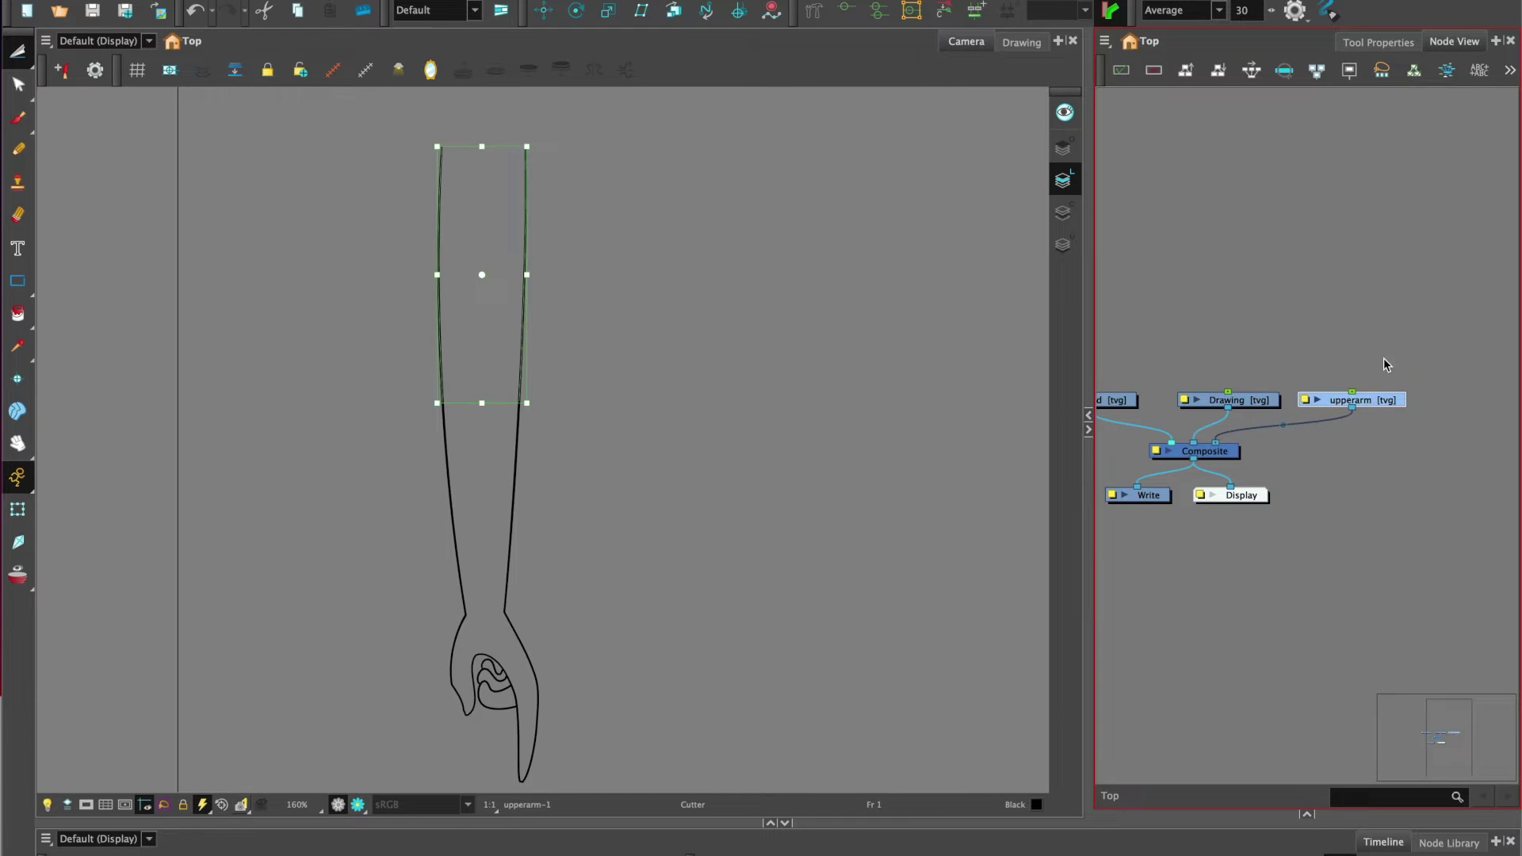
left_click(1193, 401)
left_click(1193, 400)
type("lowerarm")
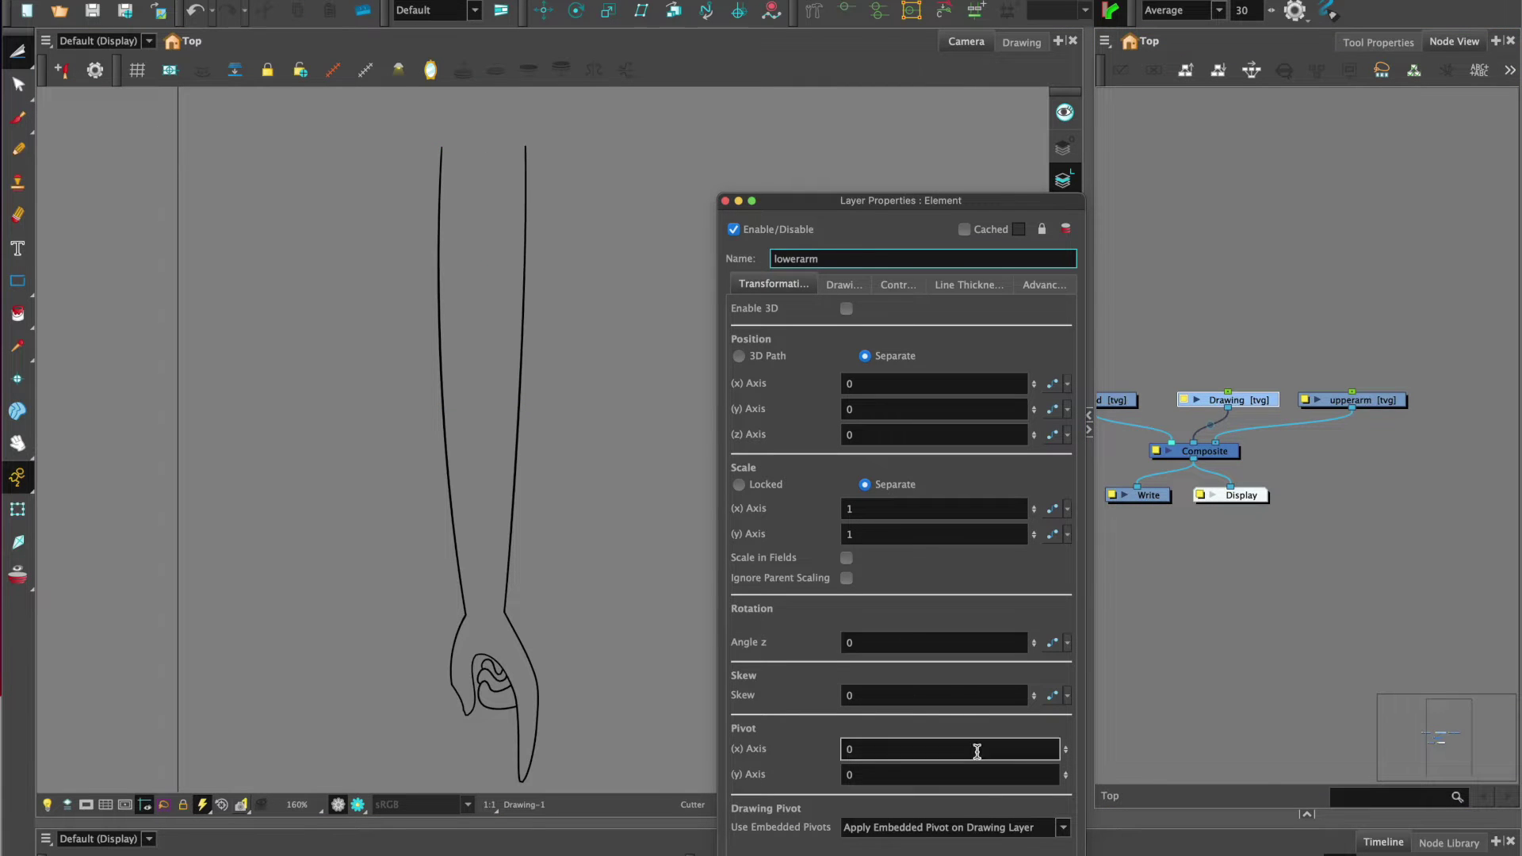
key("Return")
Review the lowerarm layer's drawing and controller properties.
left_click(1269, 373)
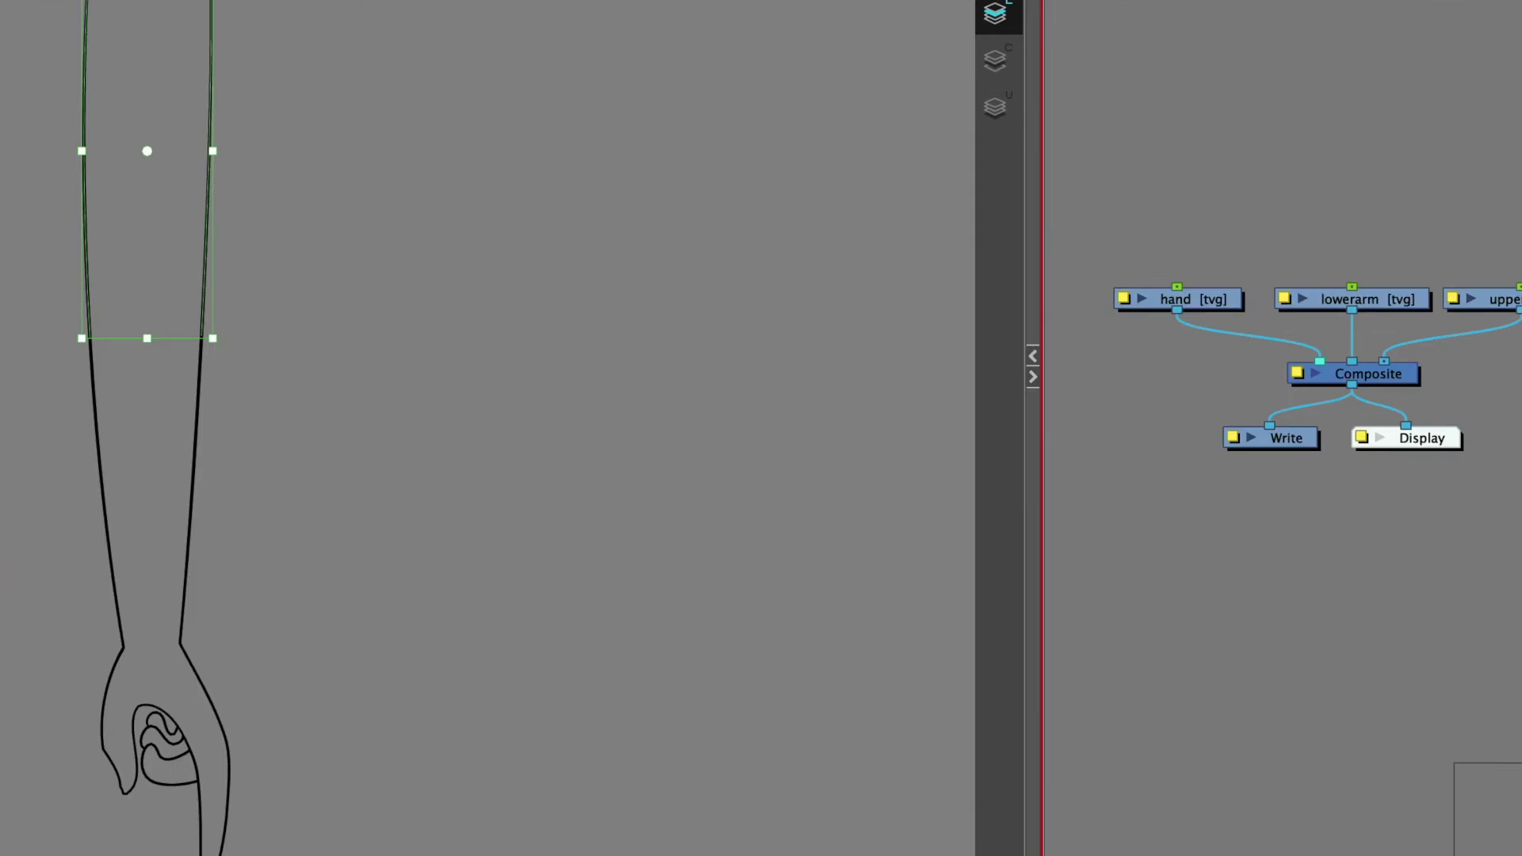
left_click(1285, 298)
left_click(696, 168)
left_click(754, 164)
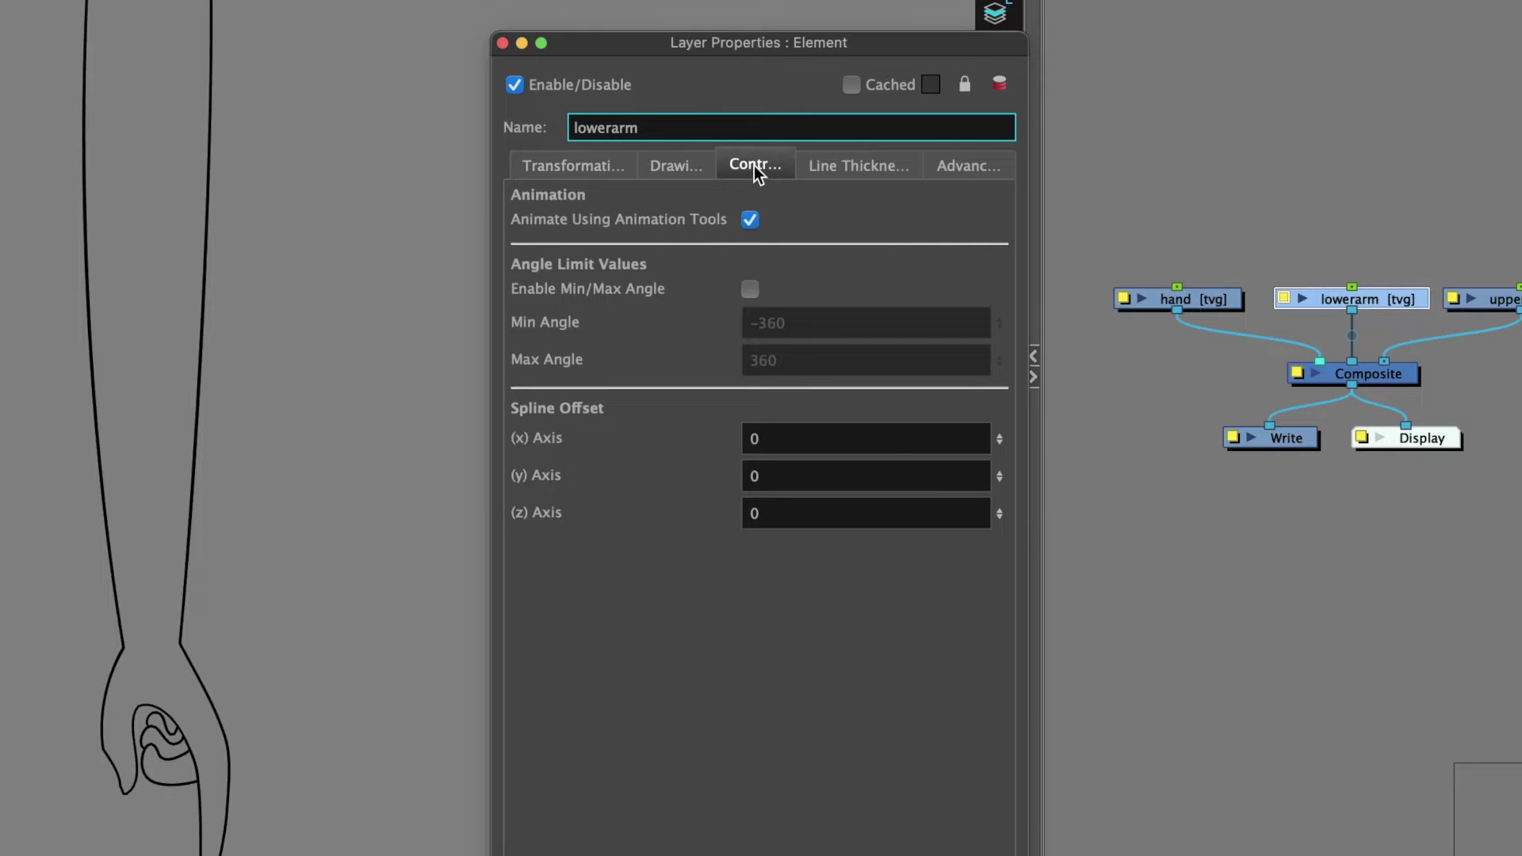
key("Return")
Draw an ellipse circle over the wrist joint on the hand drawing.
scroll(605, 418, "up", 2)
scroll(677, 373, "up", 2)
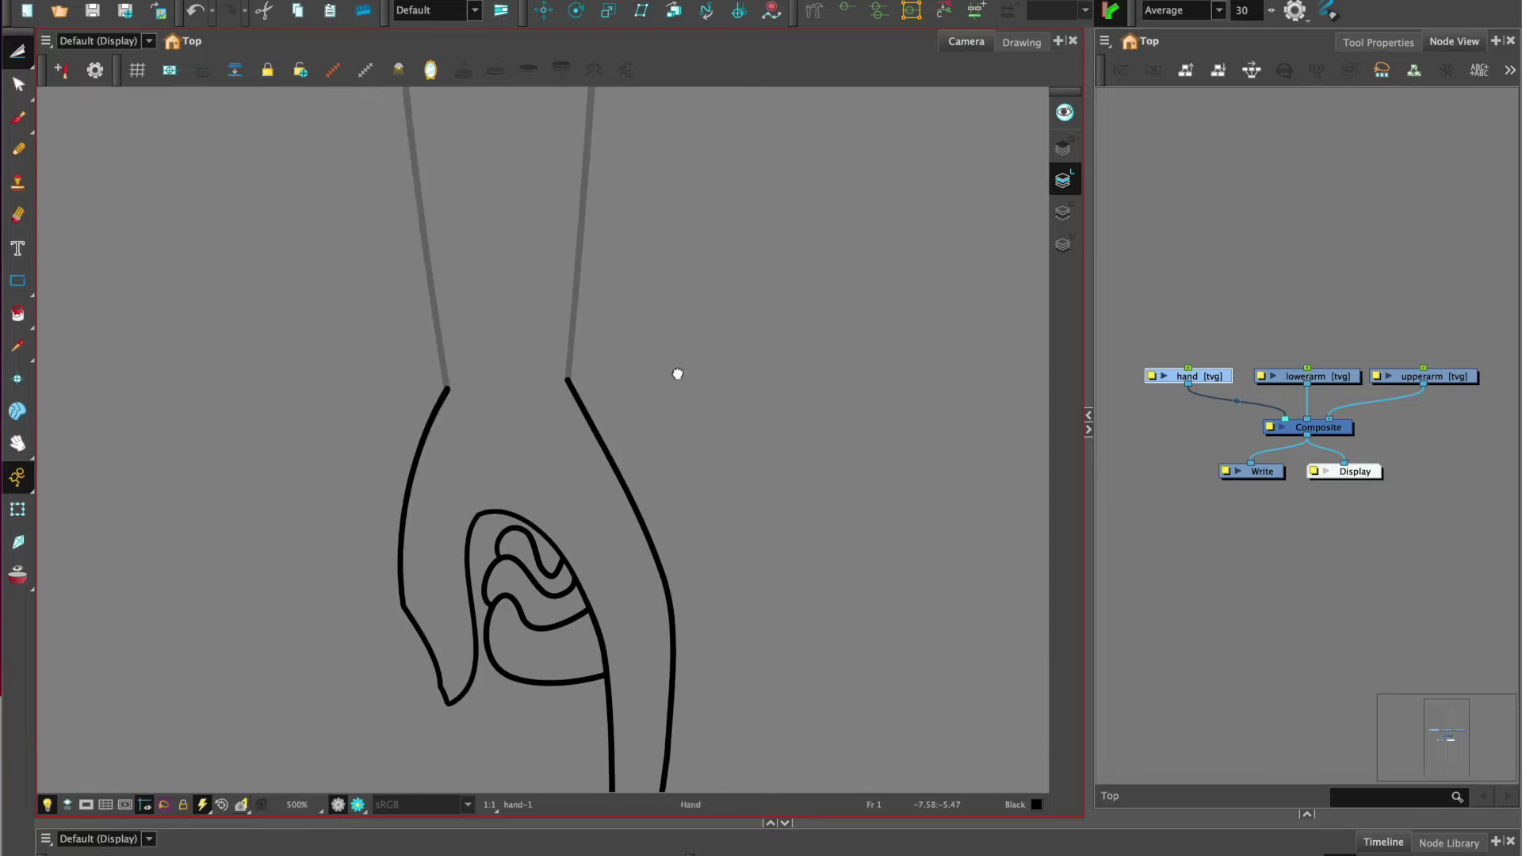
left_click_drag(677, 373, 731, 326)
left_click(17, 281)
left_click(84, 296)
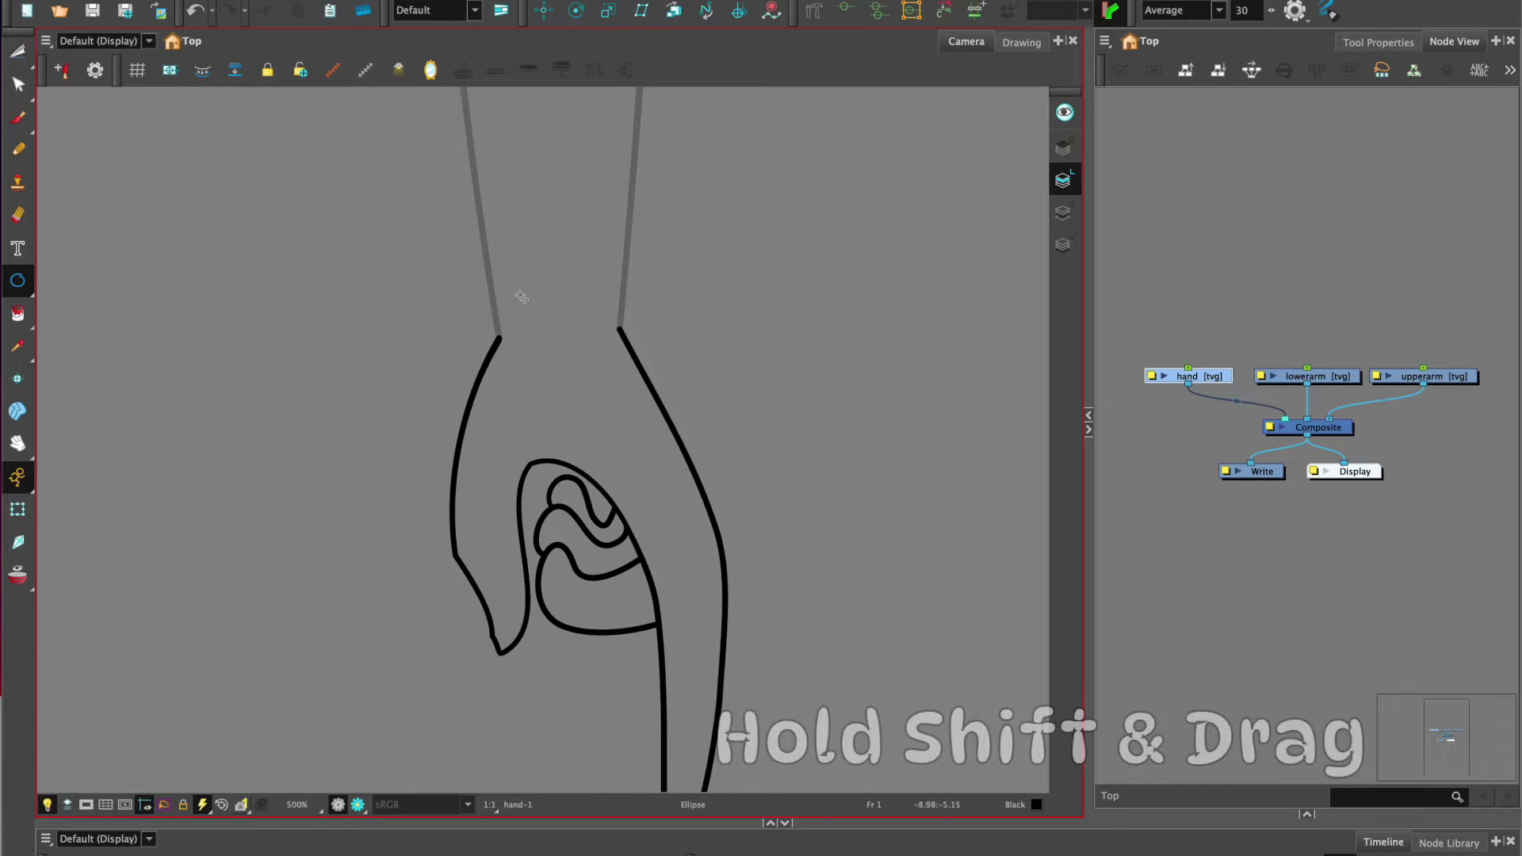
left_click_drag(498, 271, 610, 382)
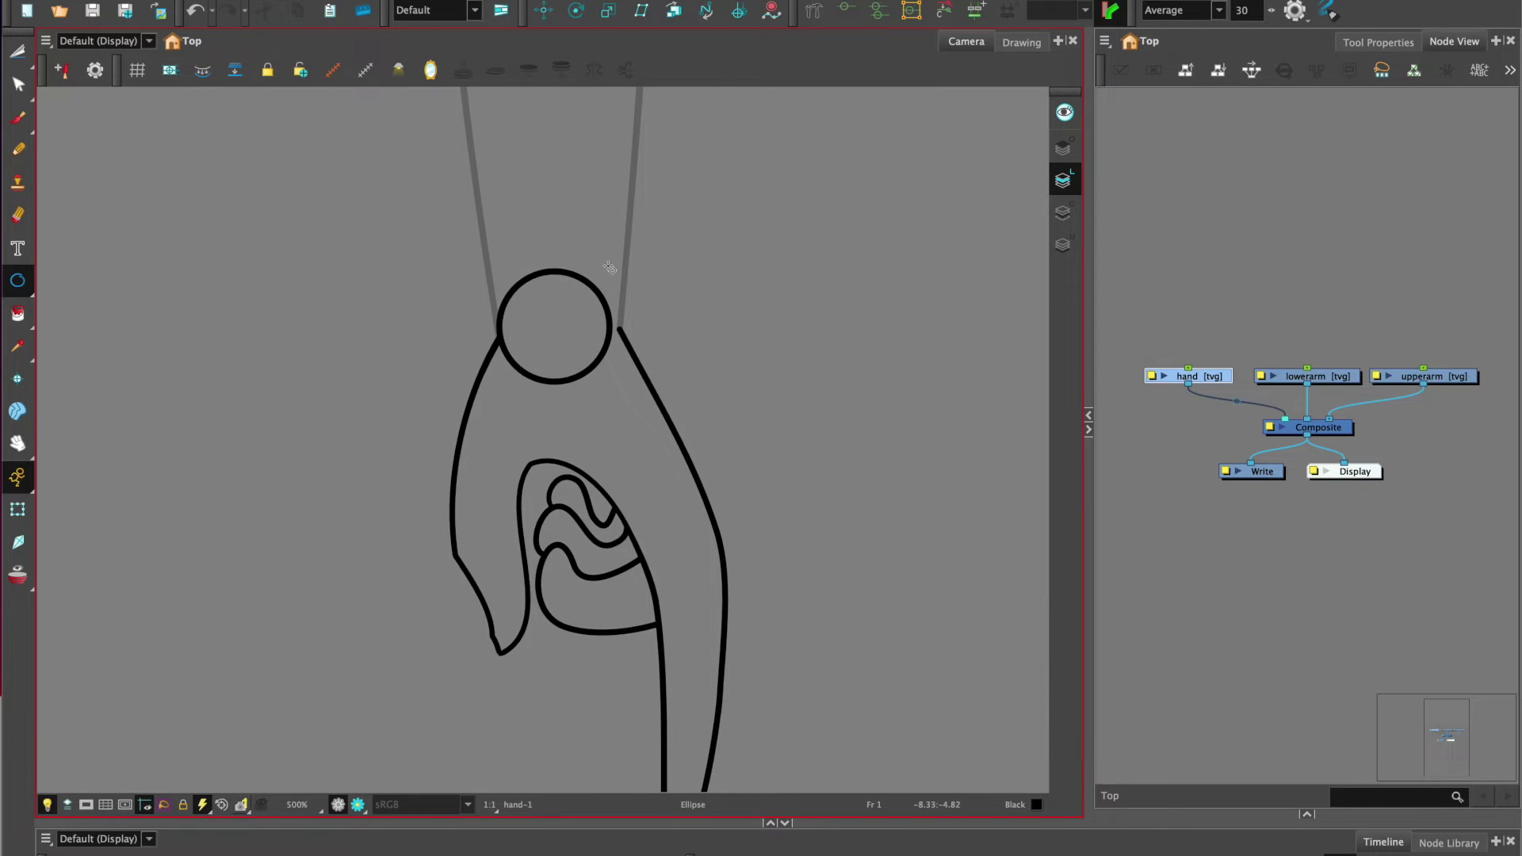
key("alt+s")
left_click(602, 300)
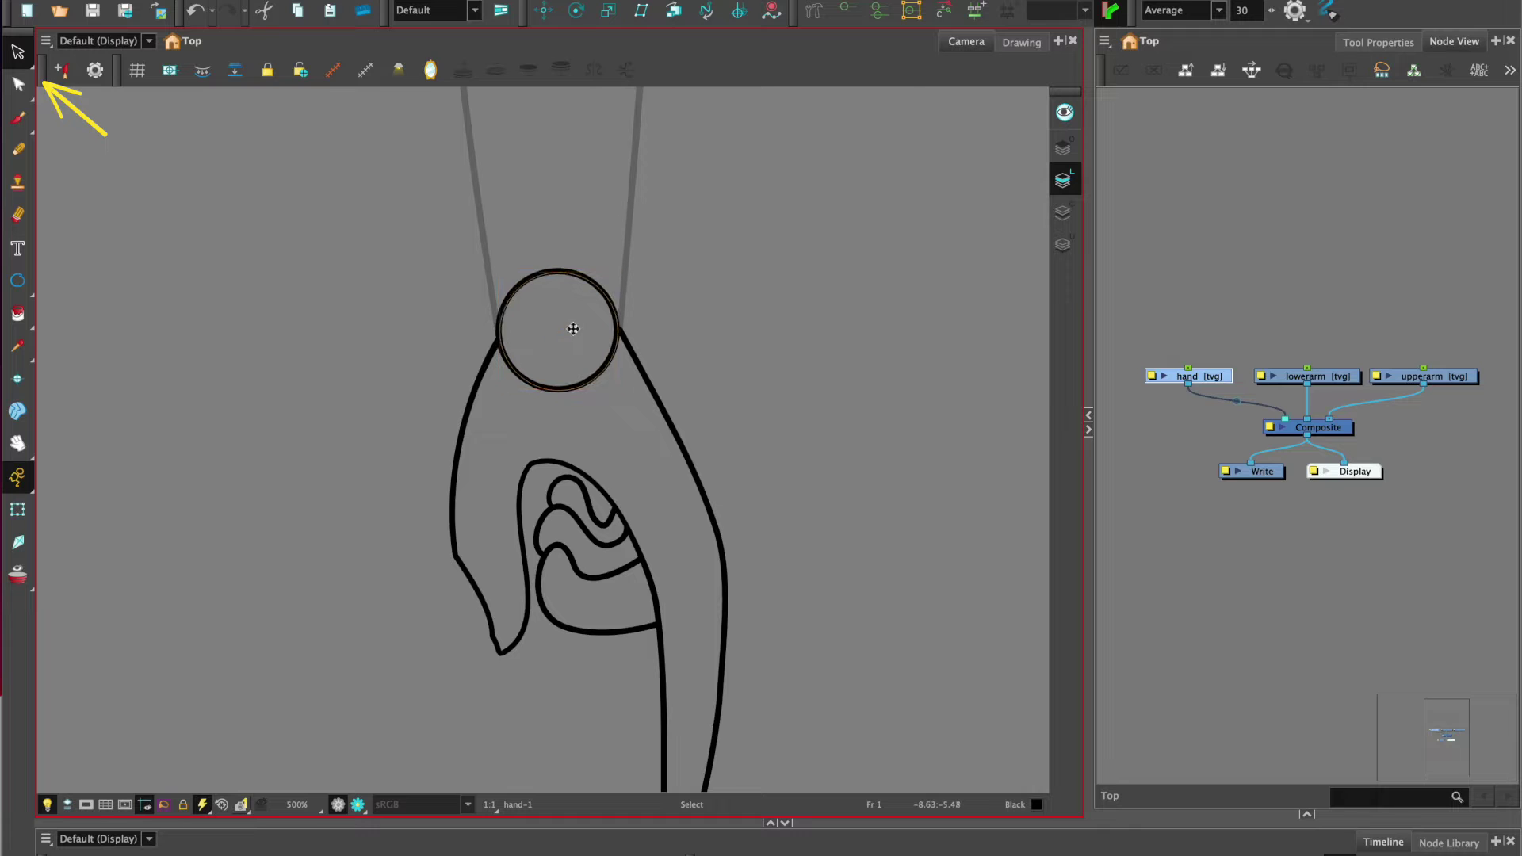
left_click(588, 310)
left_click(973, 229)
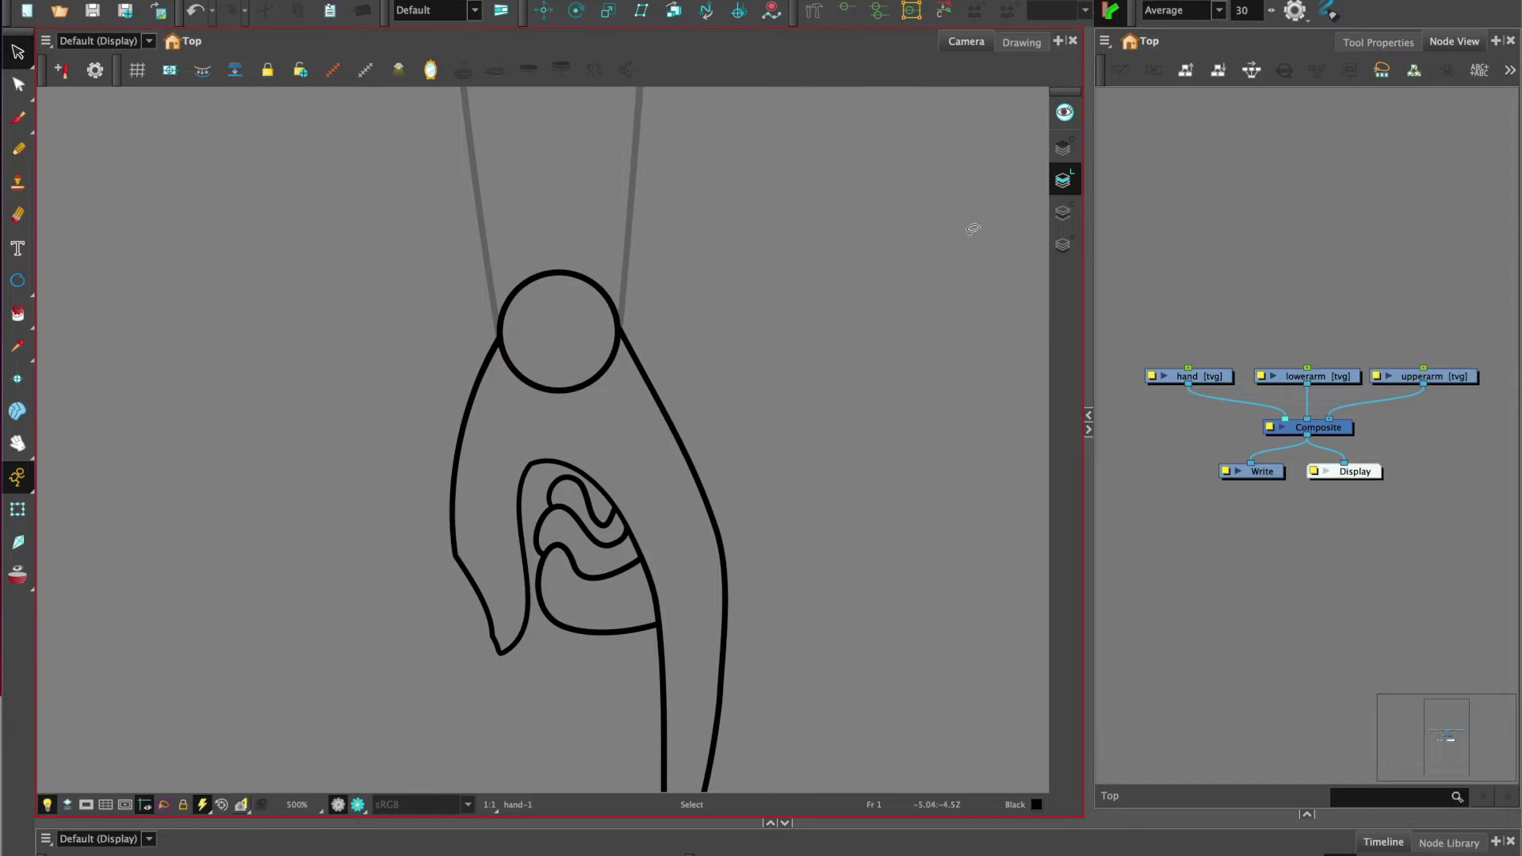
Delete the lower half of the wrist circle with the Contour Editor.
left_click(23, 123)
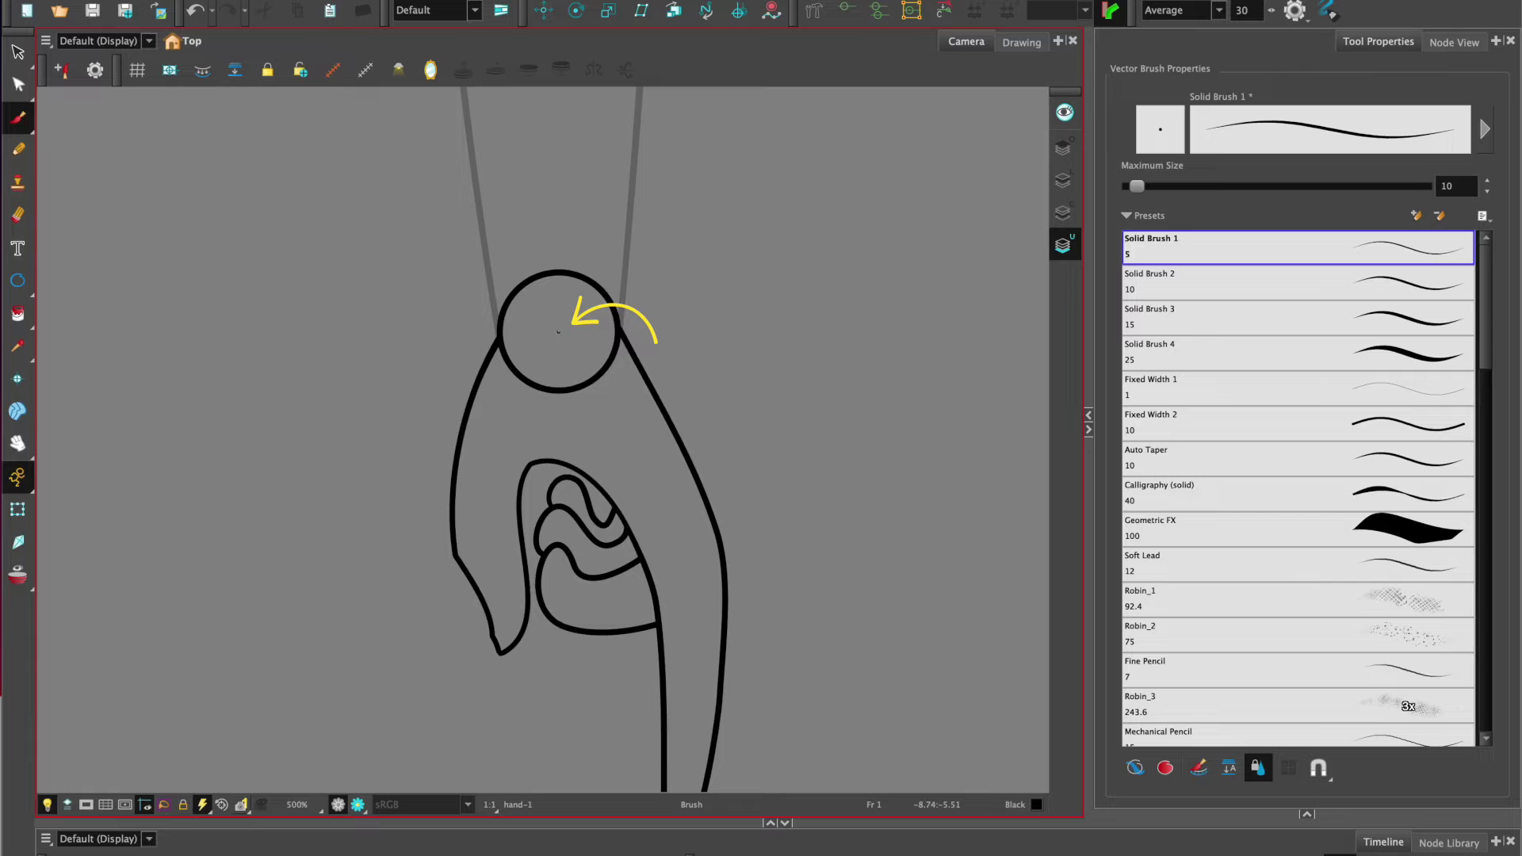
key("alt+q")
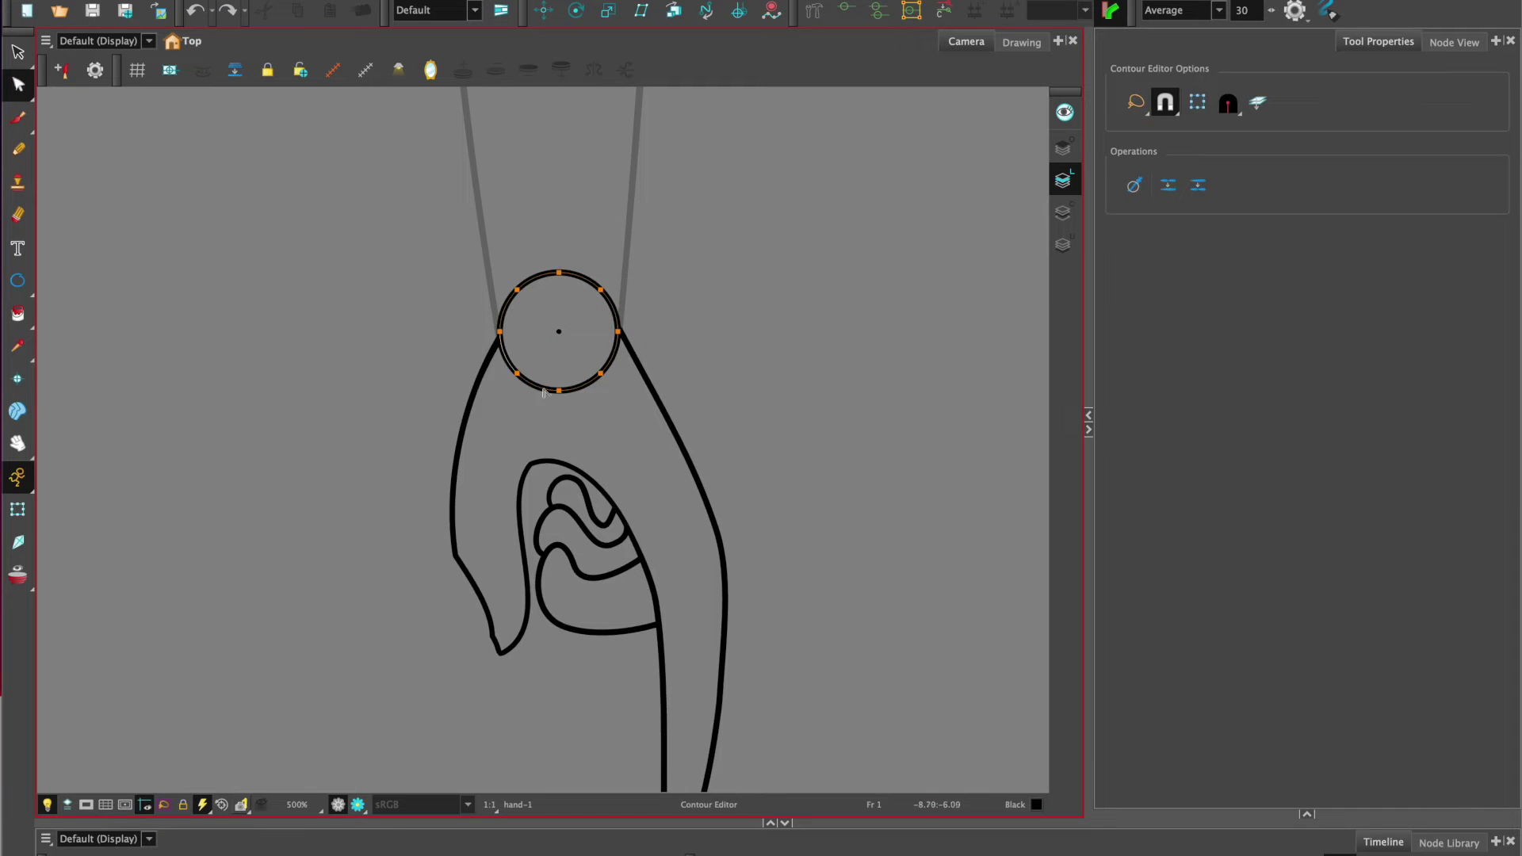
left_click(559, 391)
key("Delete")
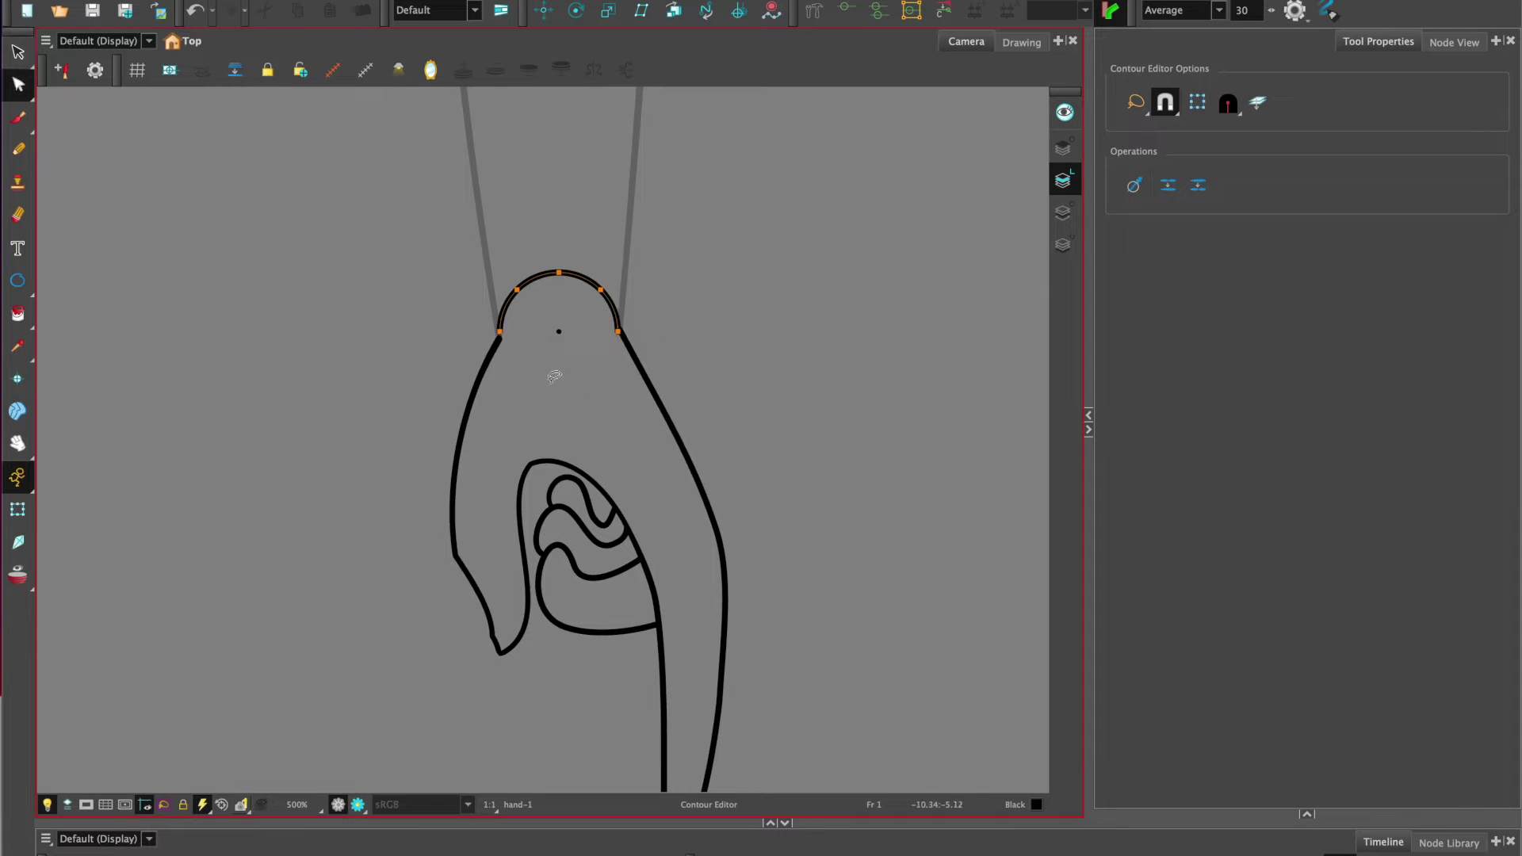
scroll(568, 317, "up", 3)
scroll(550, 384, "up", 2)
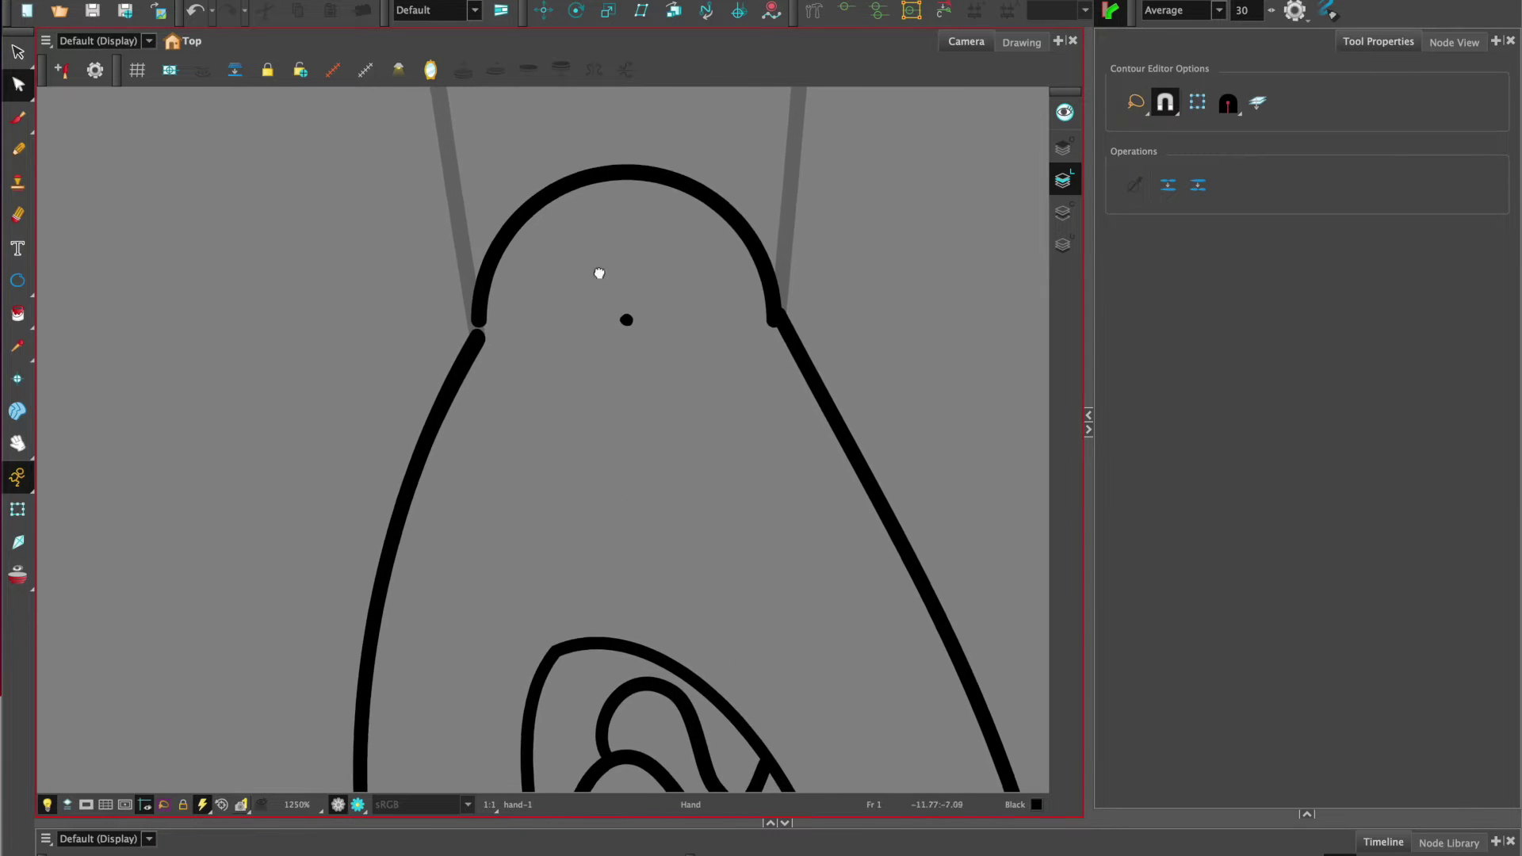
Snap the arc's ends to the hand outline and pull the top arc slightly lower.
left_click(600, 184)
left_click(476, 317)
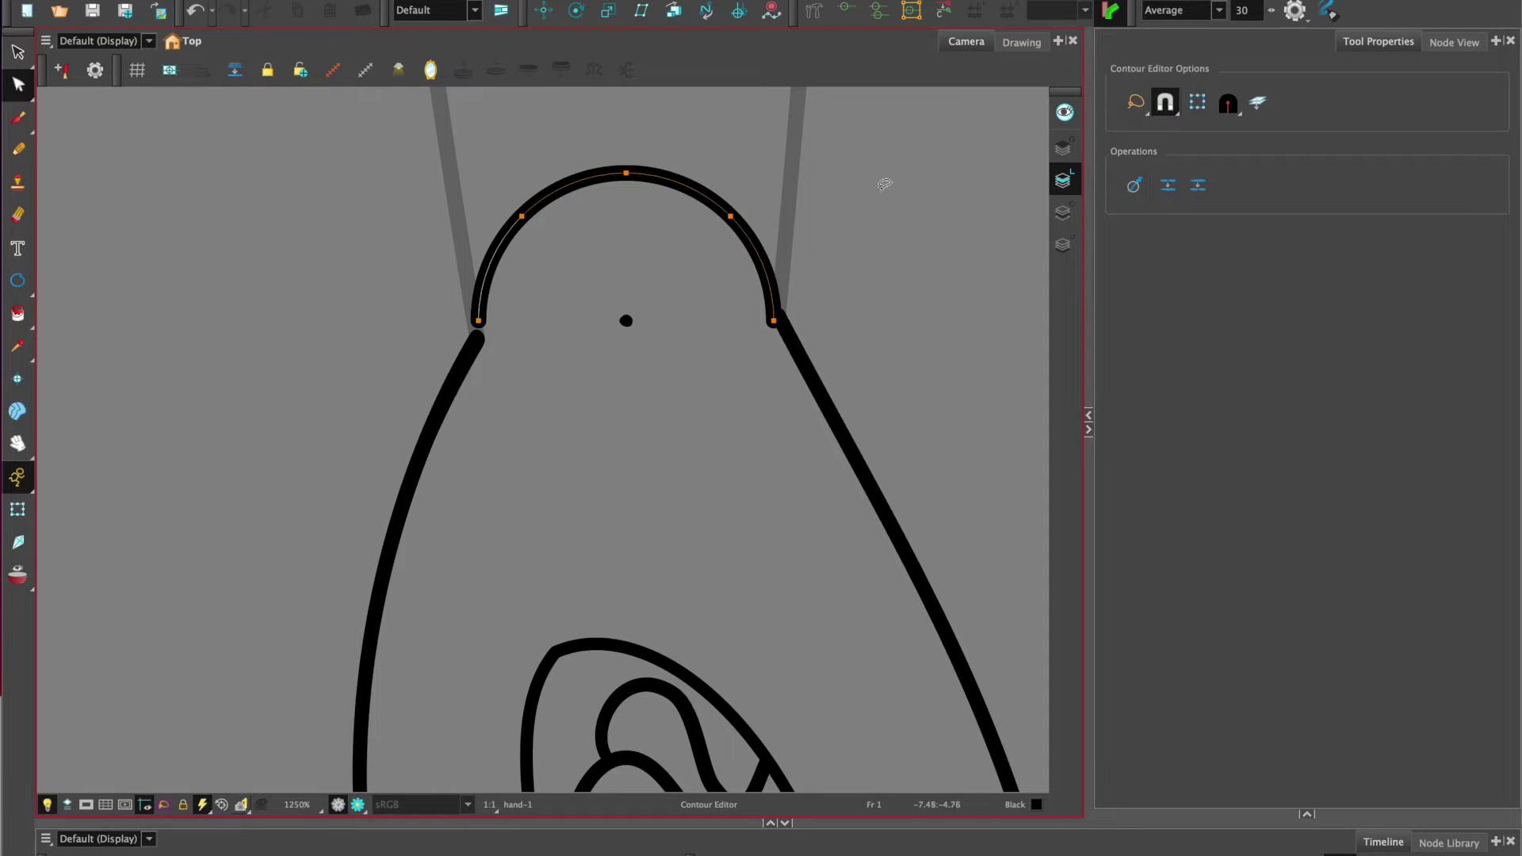
left_click_drag(484, 335, 476, 337)
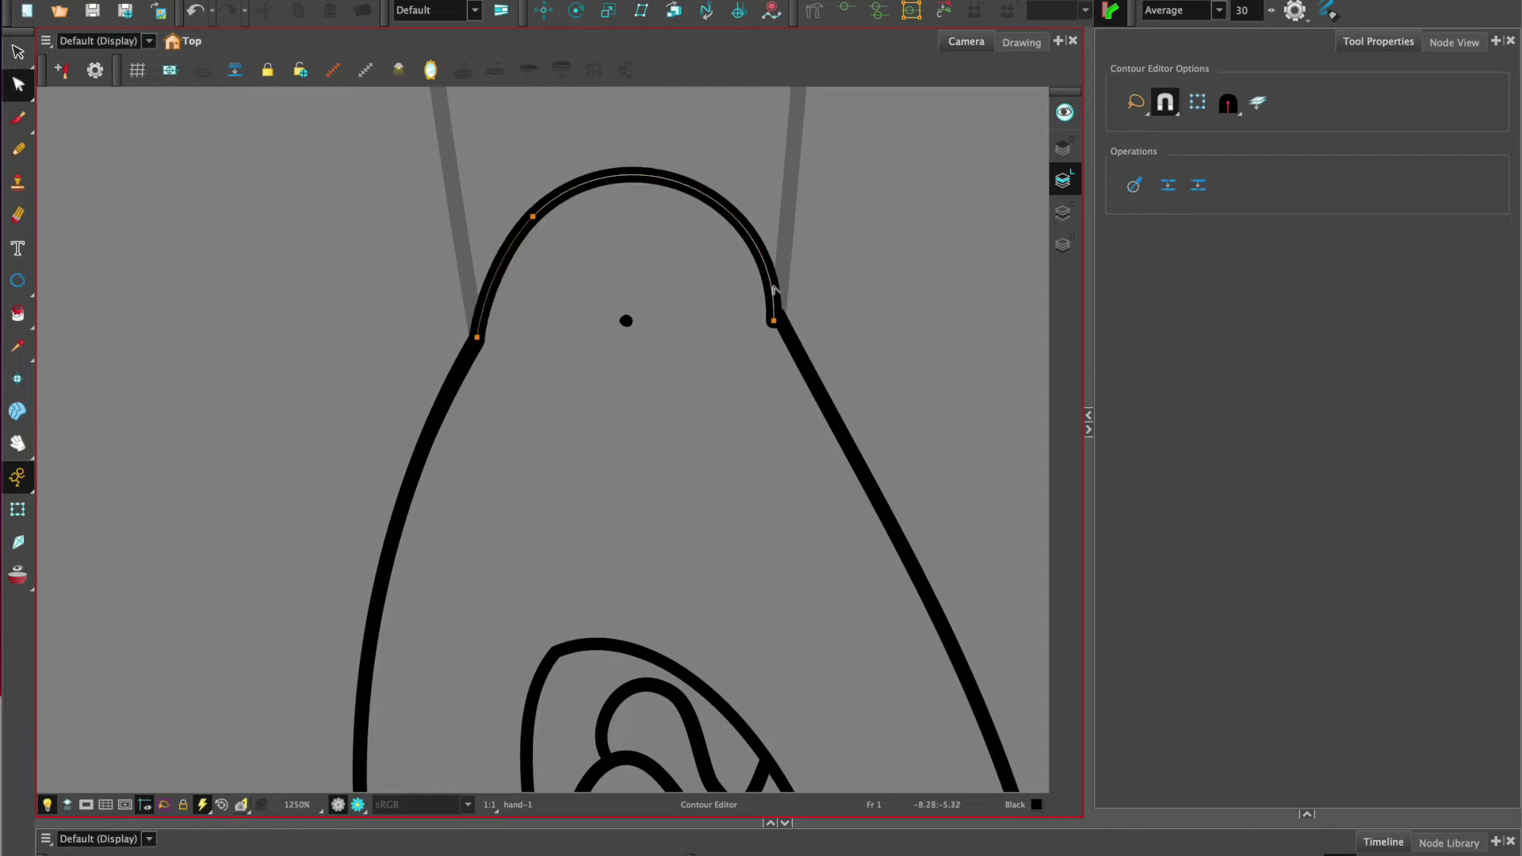
left_click(778, 321)
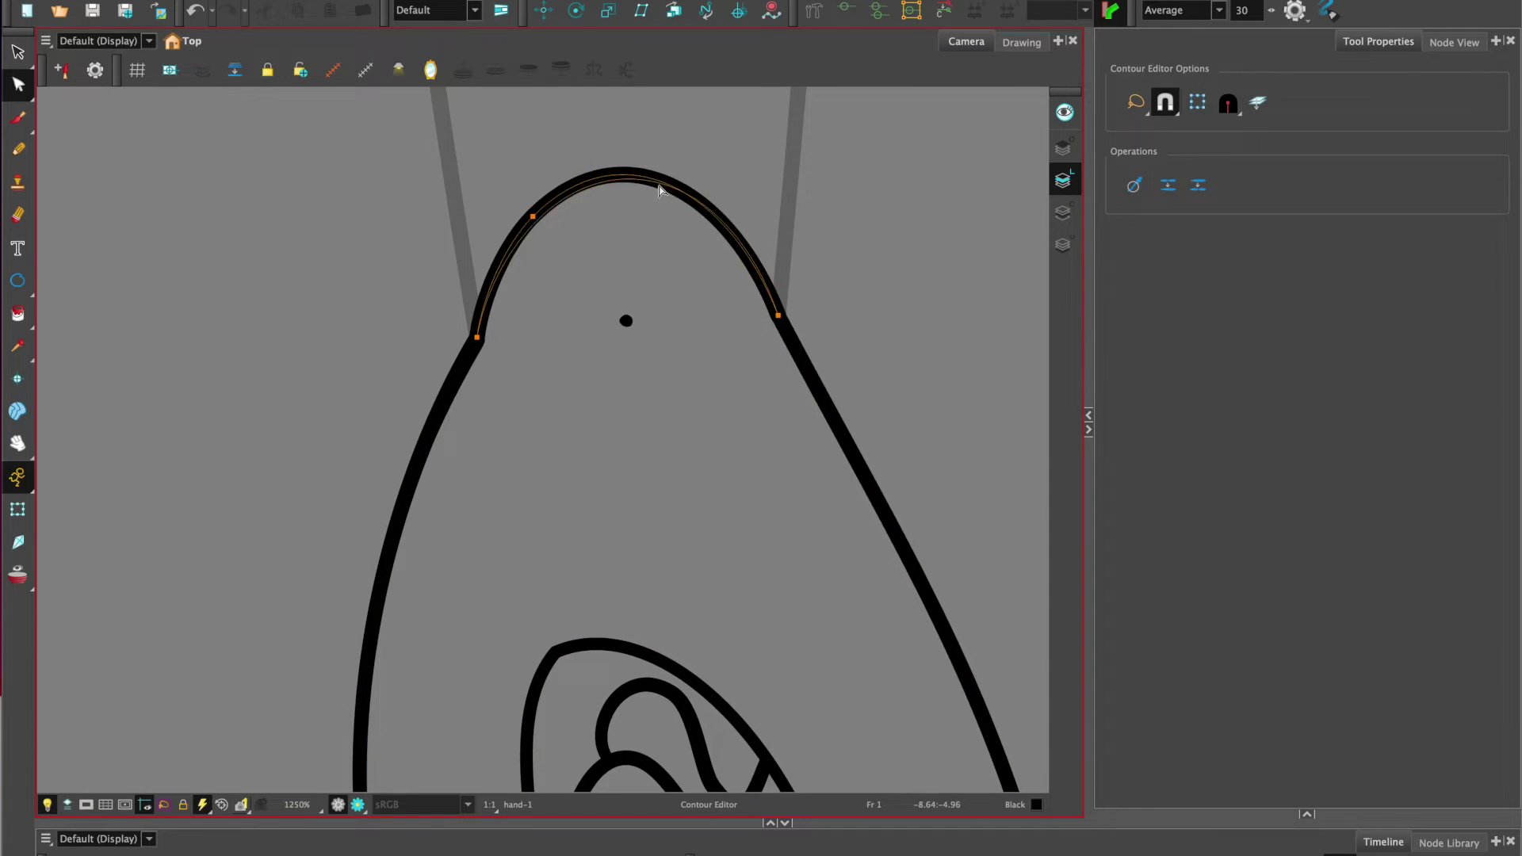
left_click(602, 187)
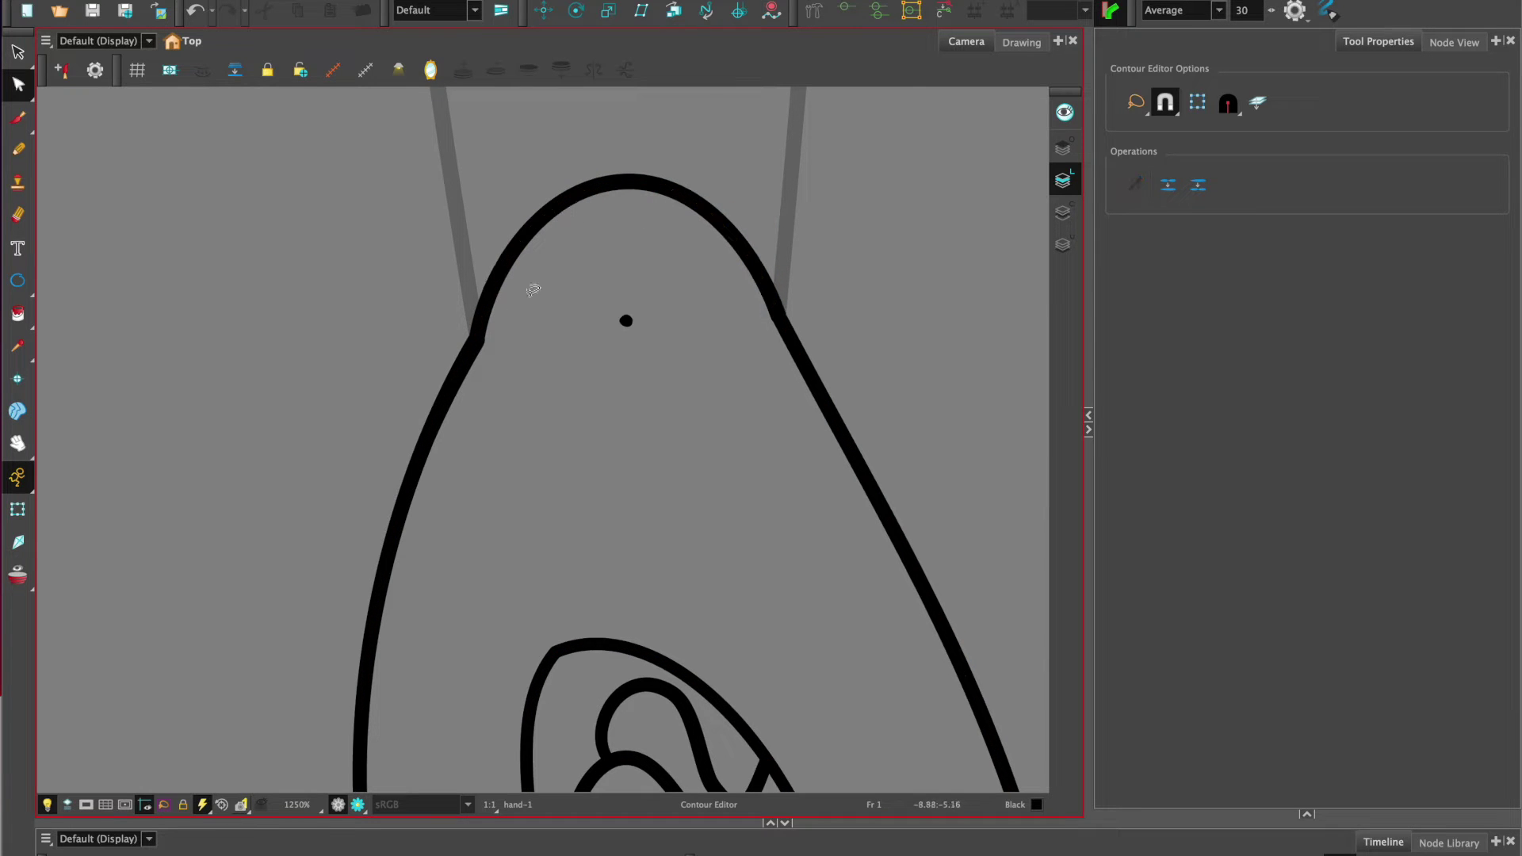
left_click(624, 195)
left_click_drag(624, 195, 626, 203)
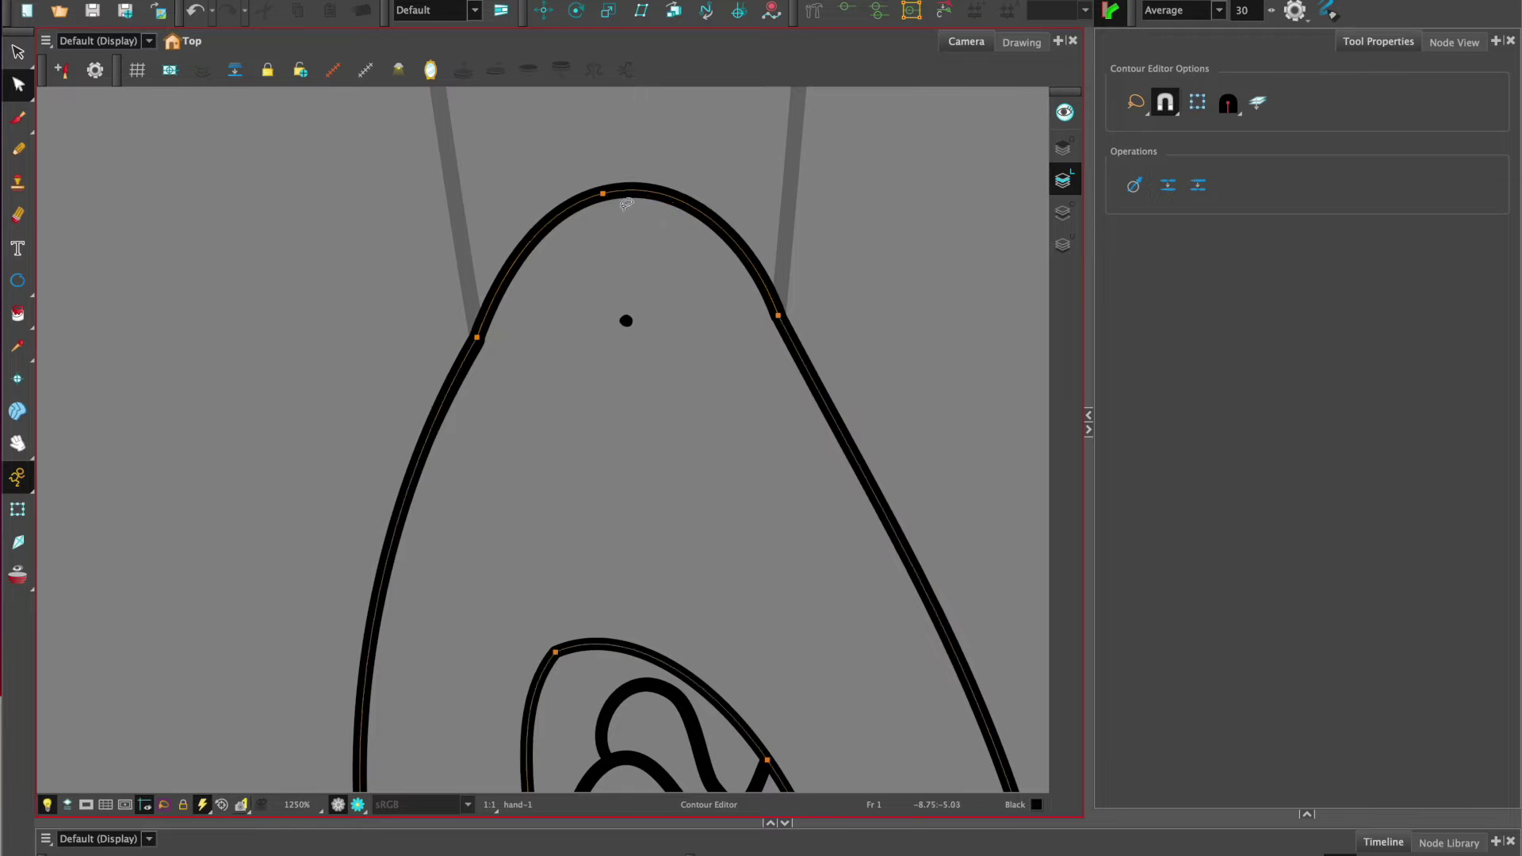
On lowerarm, draw a circle at the wrist end sized to touch both arm lines.
left_click(685, 267)
scroll(681, 285, "down", 3)
scroll(671, 323, "down", 3)
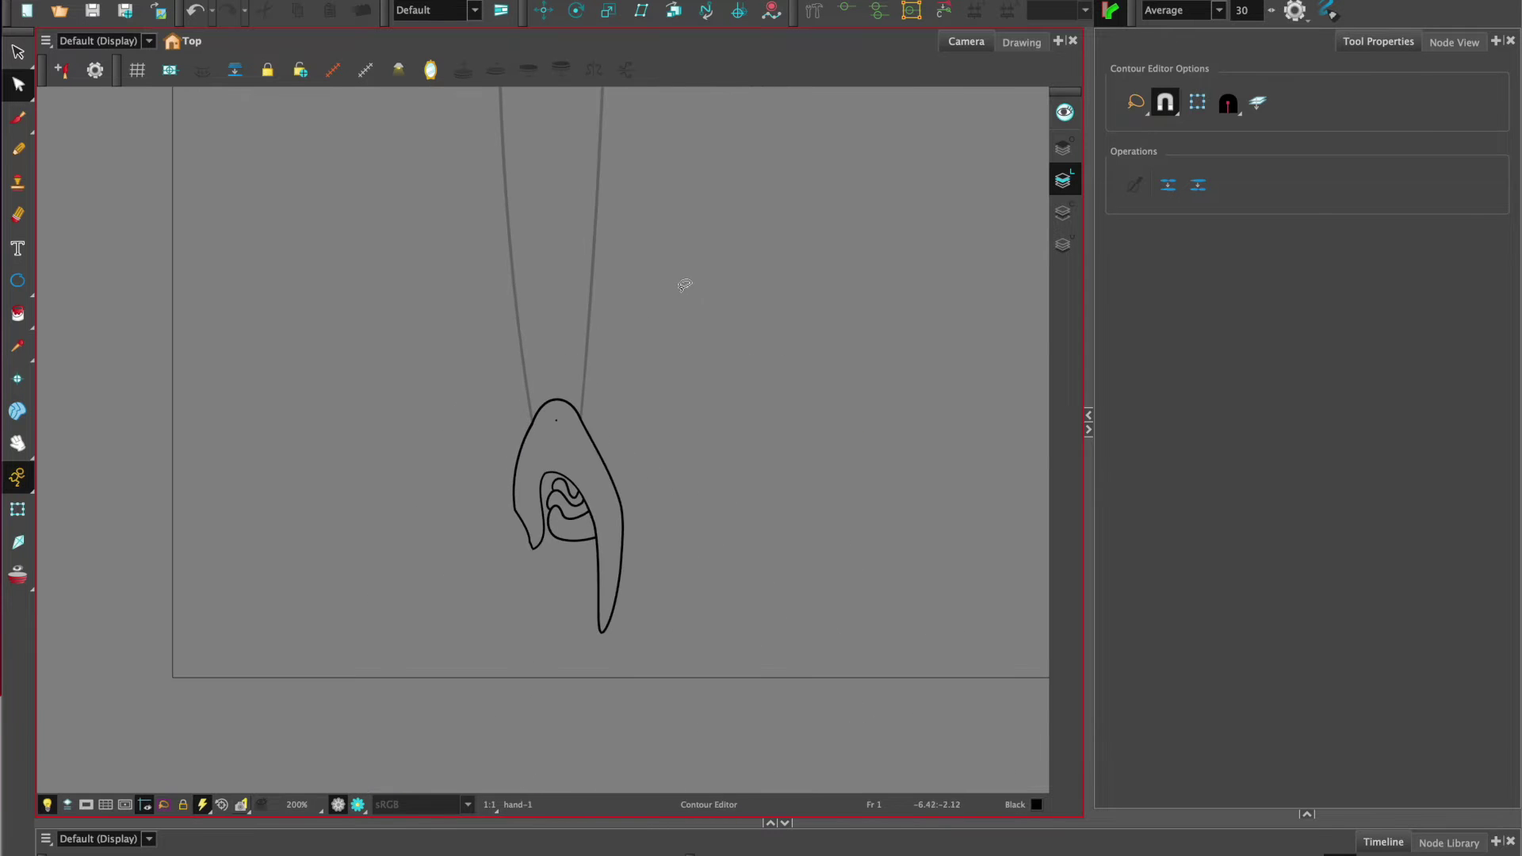
scroll(683, 282, "down", 2)
left_click(1454, 42)
left_click(1307, 376)
scroll(604, 364, "up", 4)
key("alt+=")
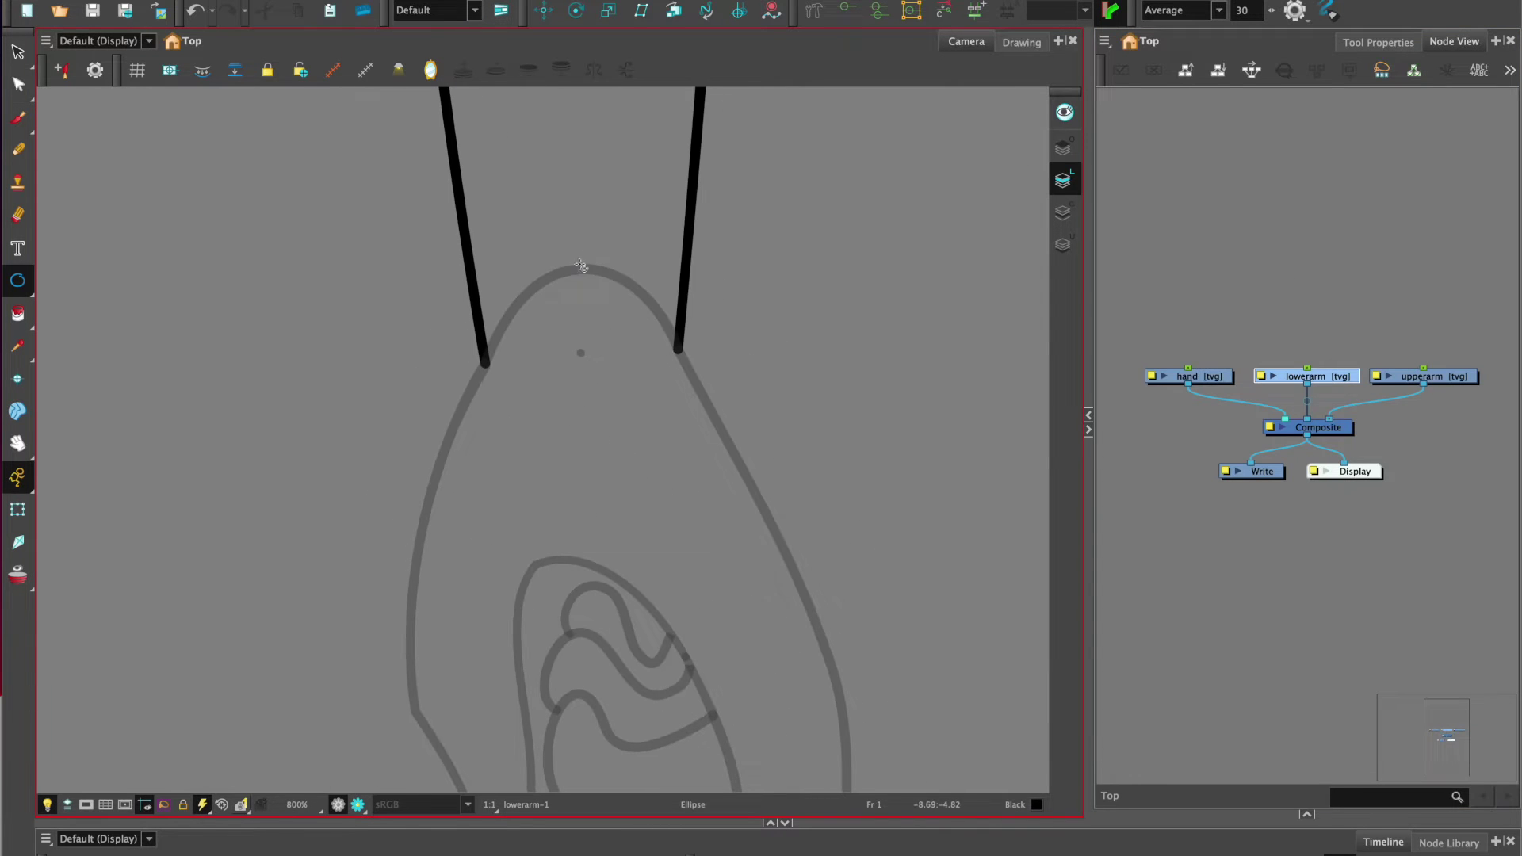
left_click_drag(495, 267, 677, 438)
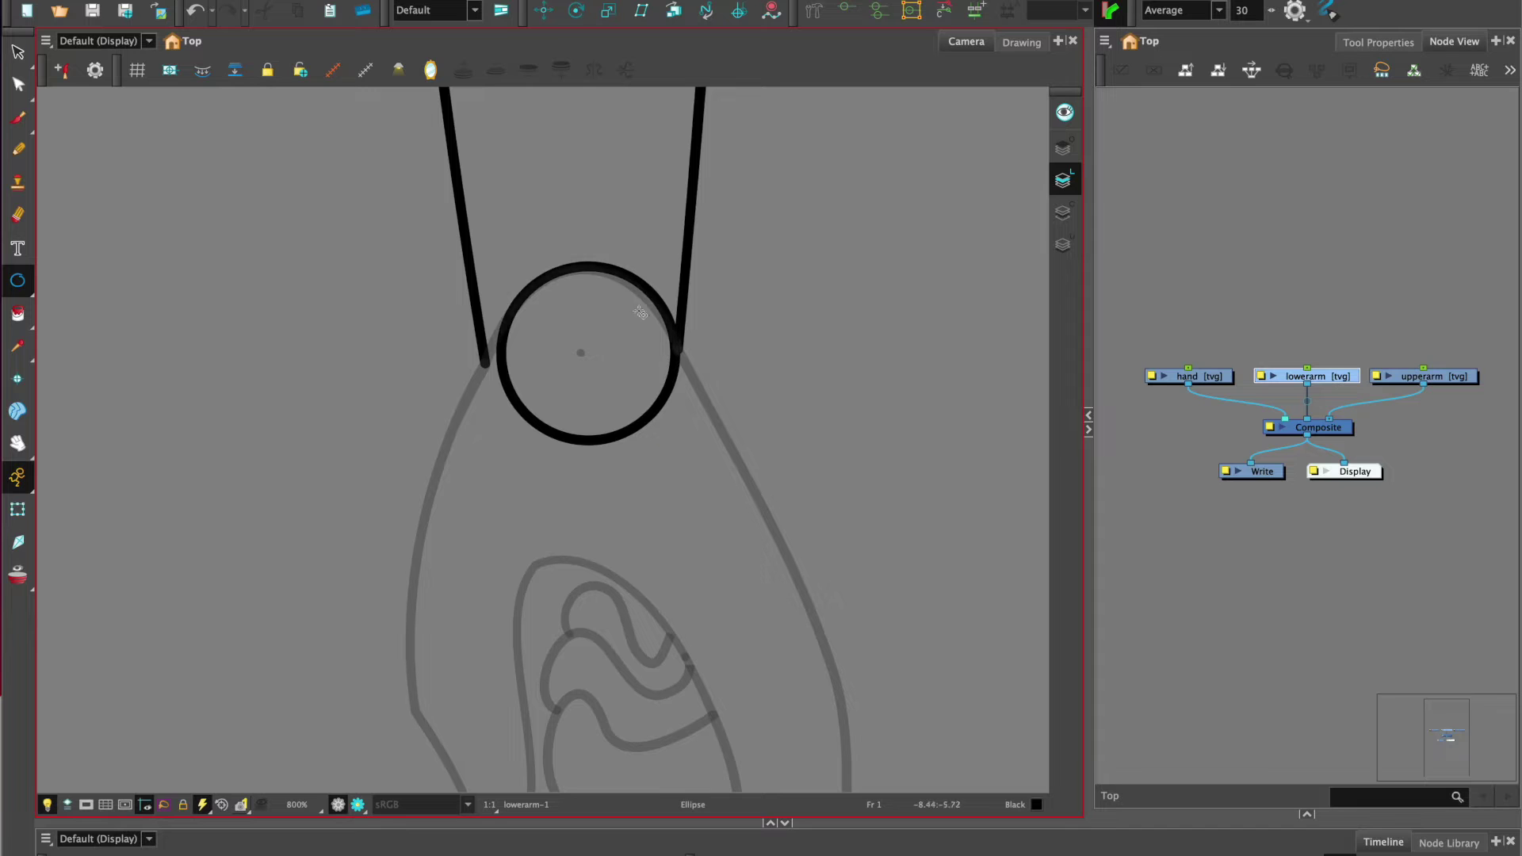
key("alt+s")
left_click_drag(587, 353, 572, 353)
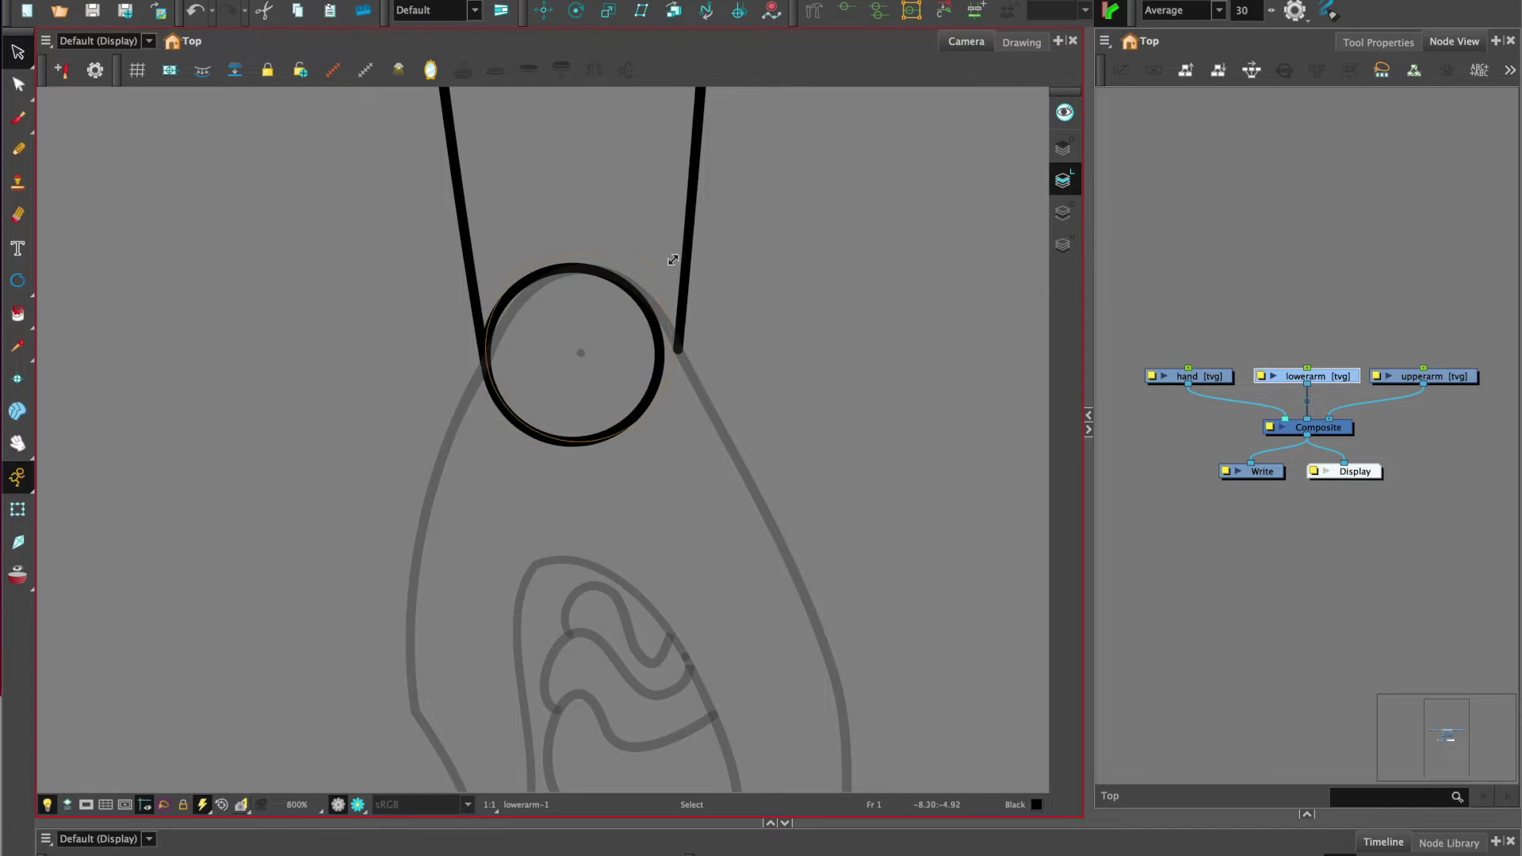
left_click_drag(672, 259, 689, 251)
Delete the wrist circle's top arc, leaving a U shape.
key("alt+b")
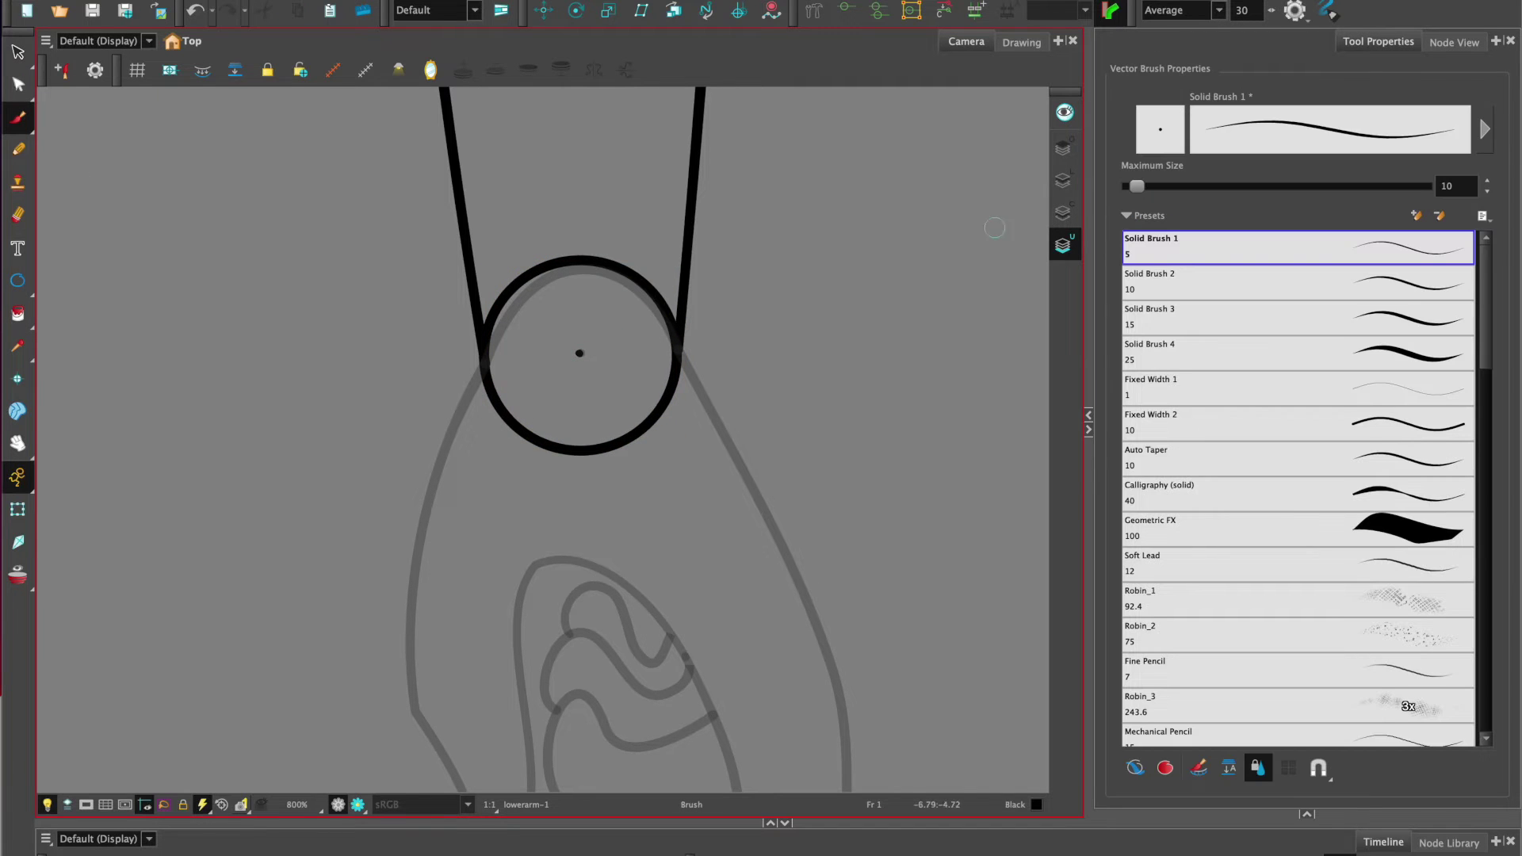
key("alt+q")
left_click(605, 262)
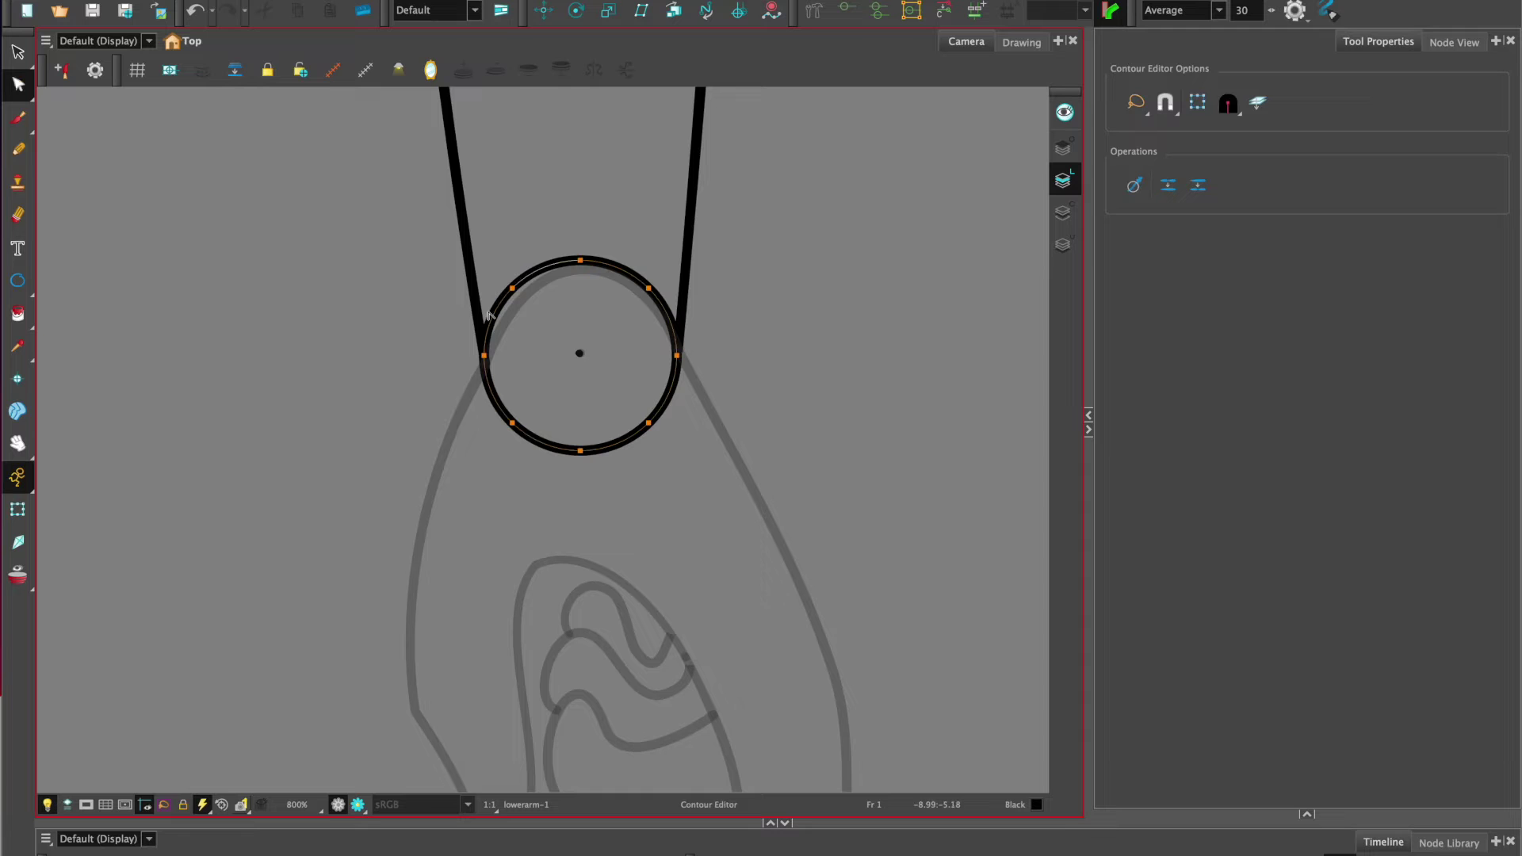
key("Delete")
scroll(618, 321, "up", 1)
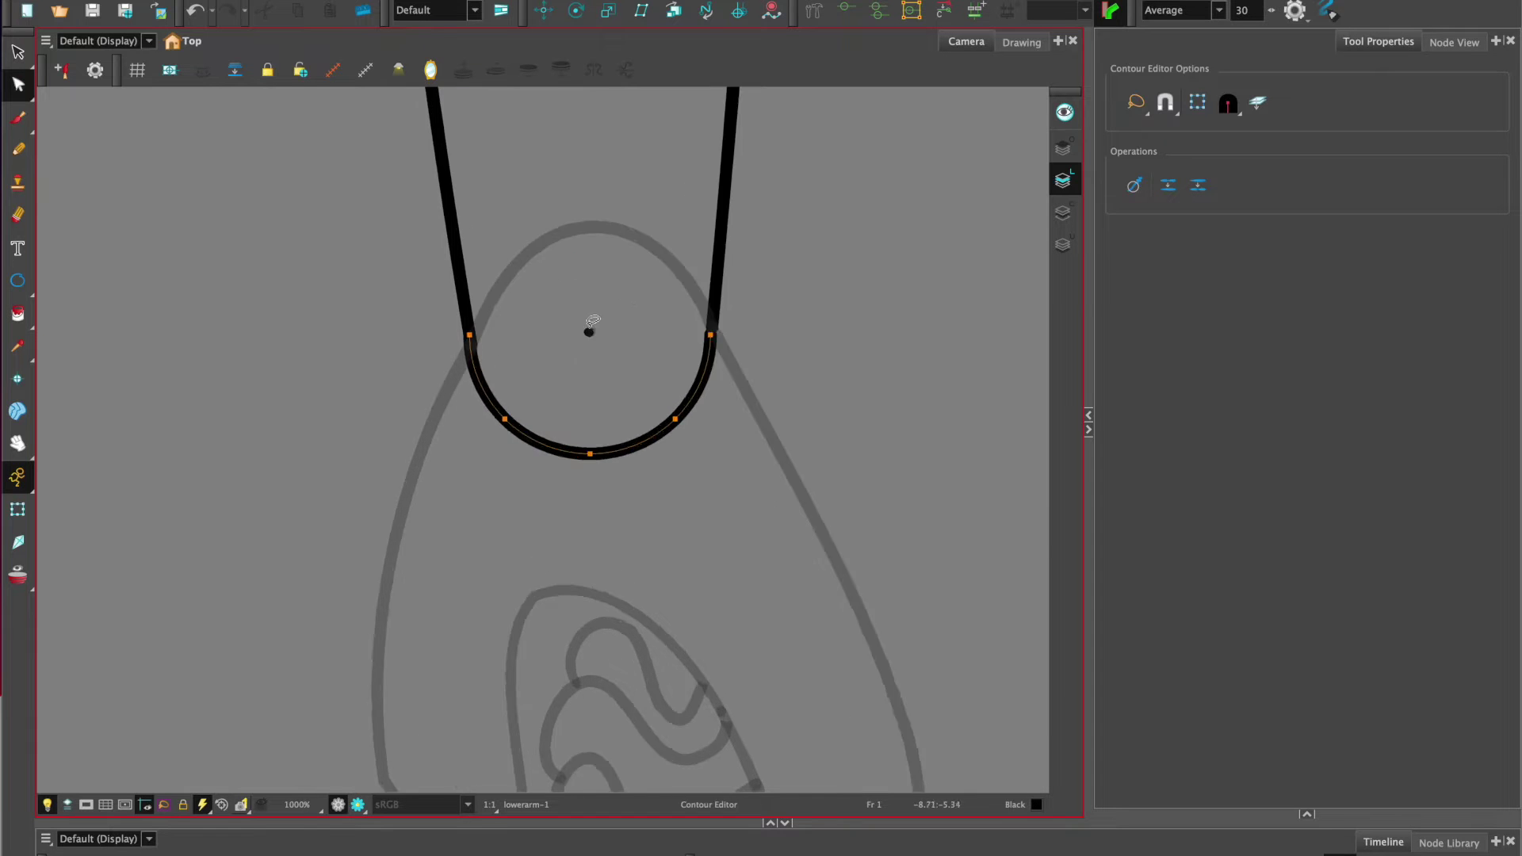
scroll(610, 317, "up", 1)
Join both ends of the U to the left and right arm lines.
left_click(520, 305)
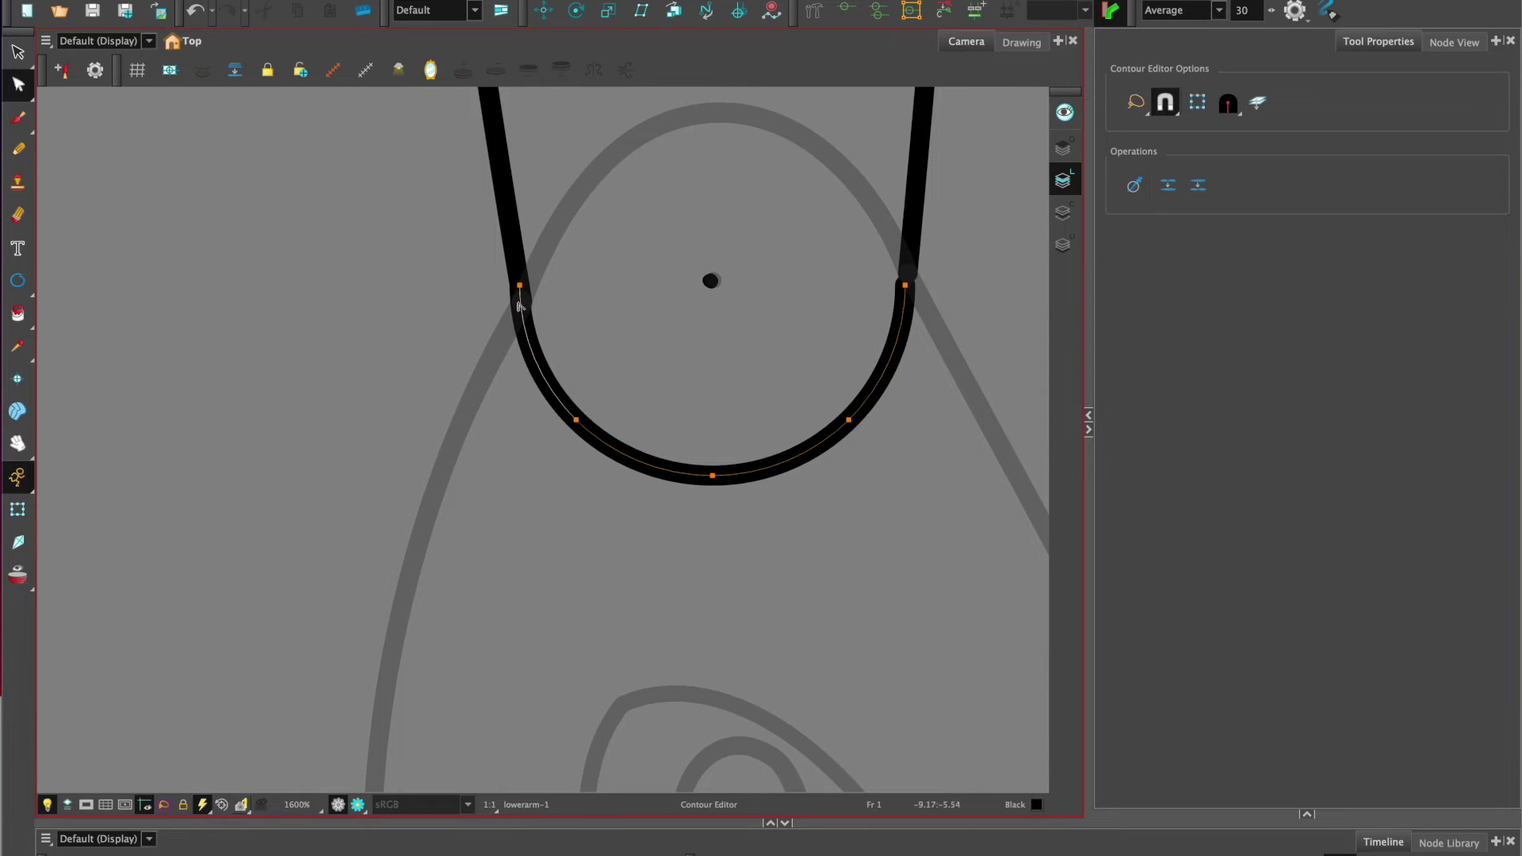
left_click_drag(520, 287, 522, 301)
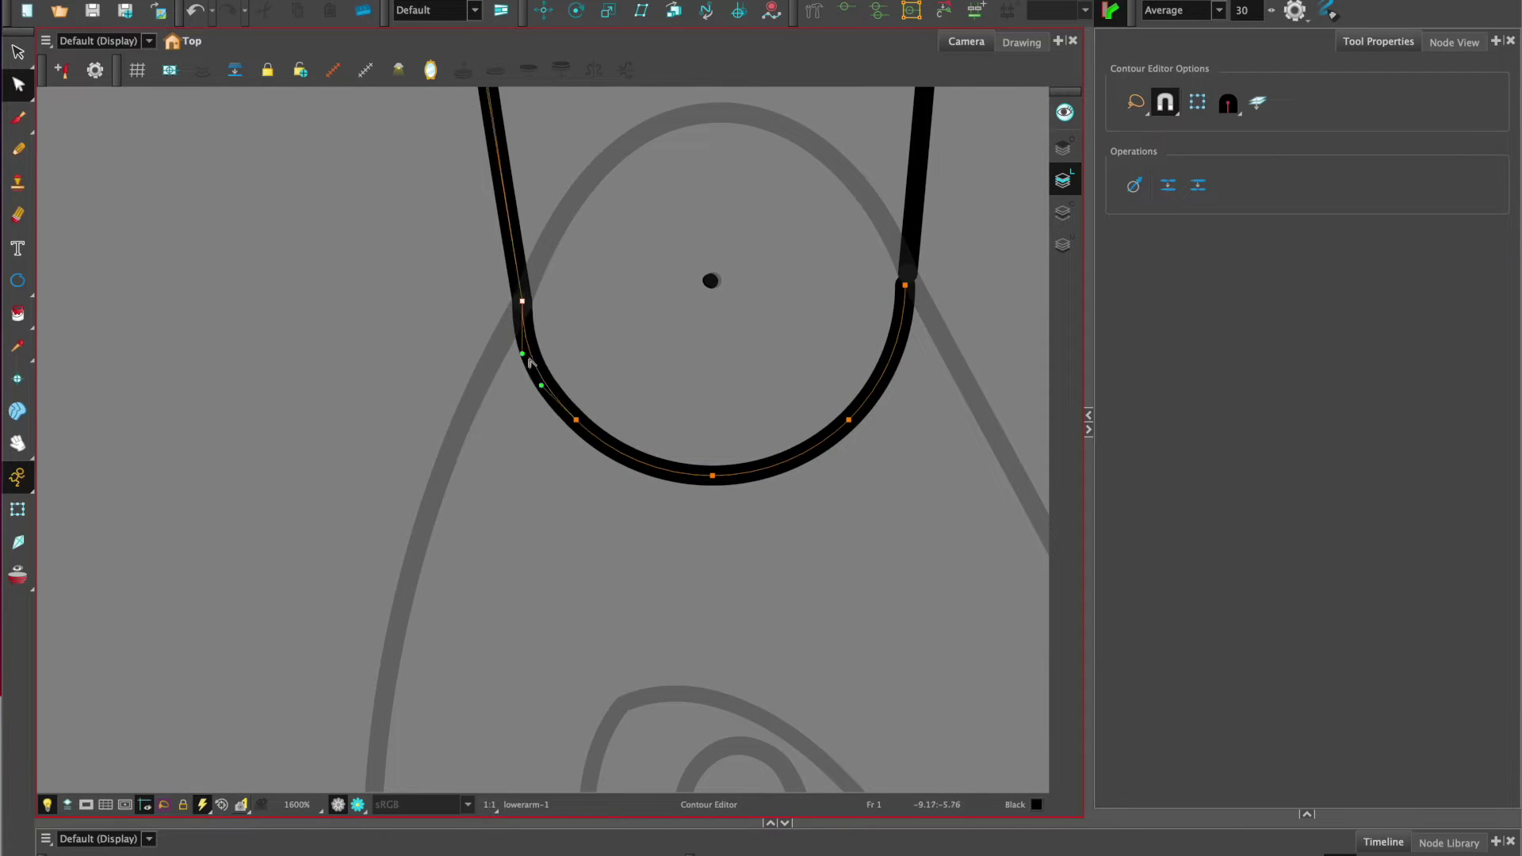
left_click(602, 323)
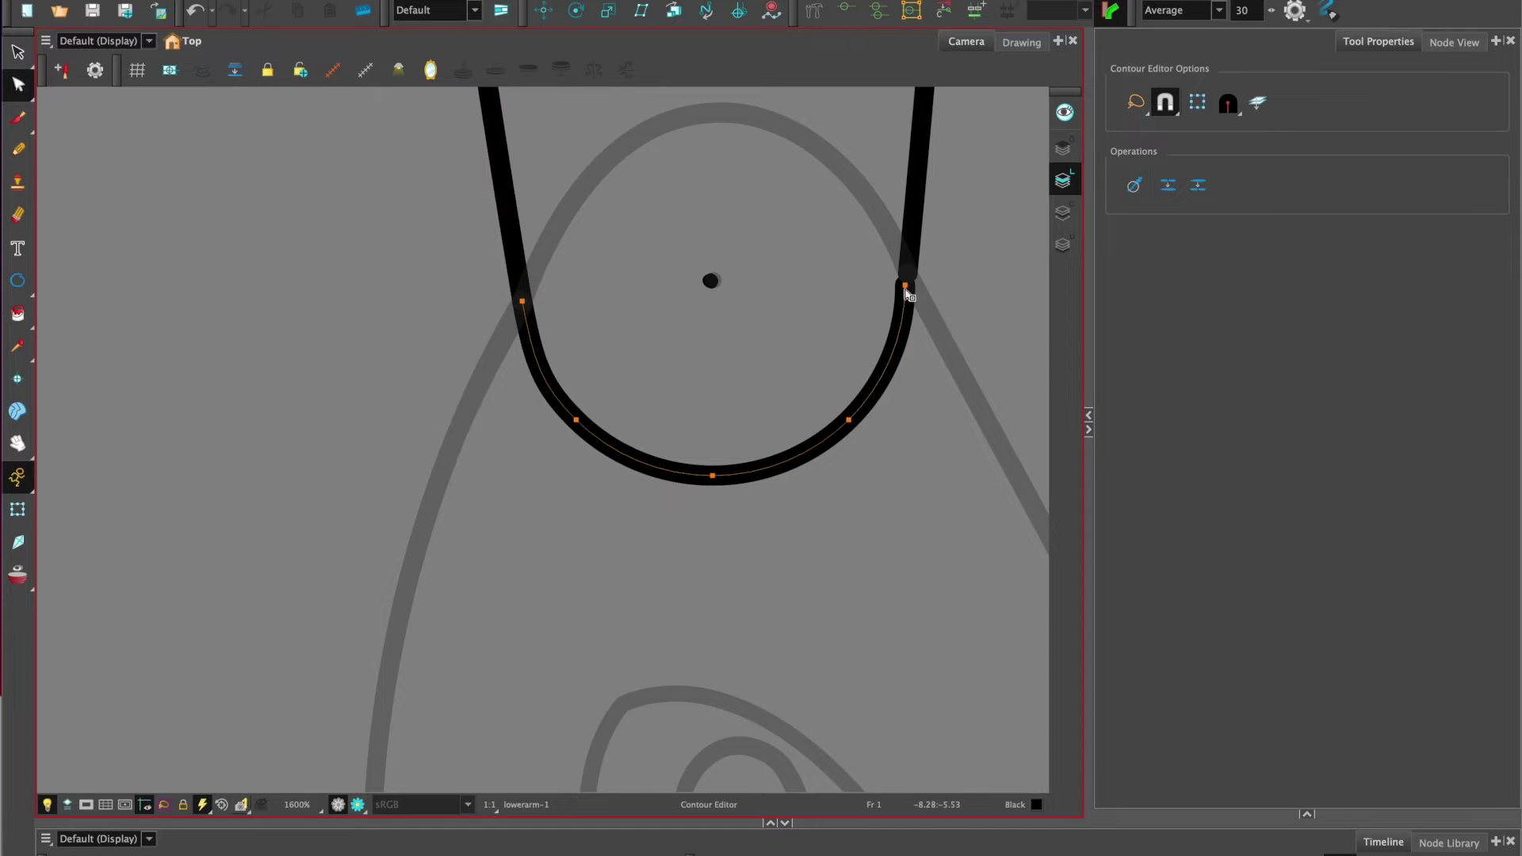
left_click_drag(905, 288, 908, 279)
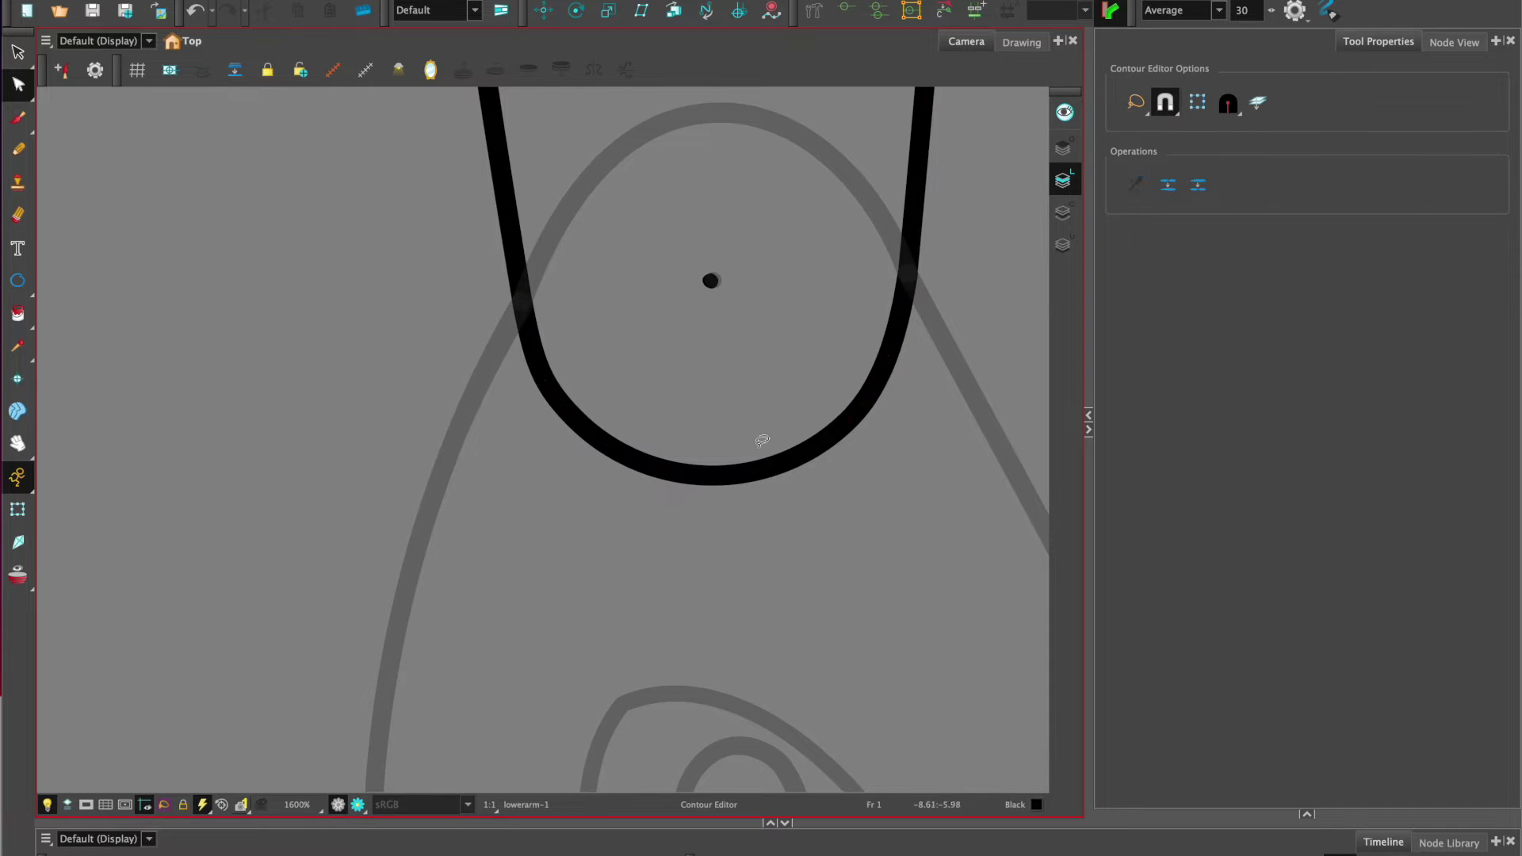
scroll(761, 380, "down", 2)
scroll(642, 221, "down", 2)
scroll(642, 222, "up", 3)
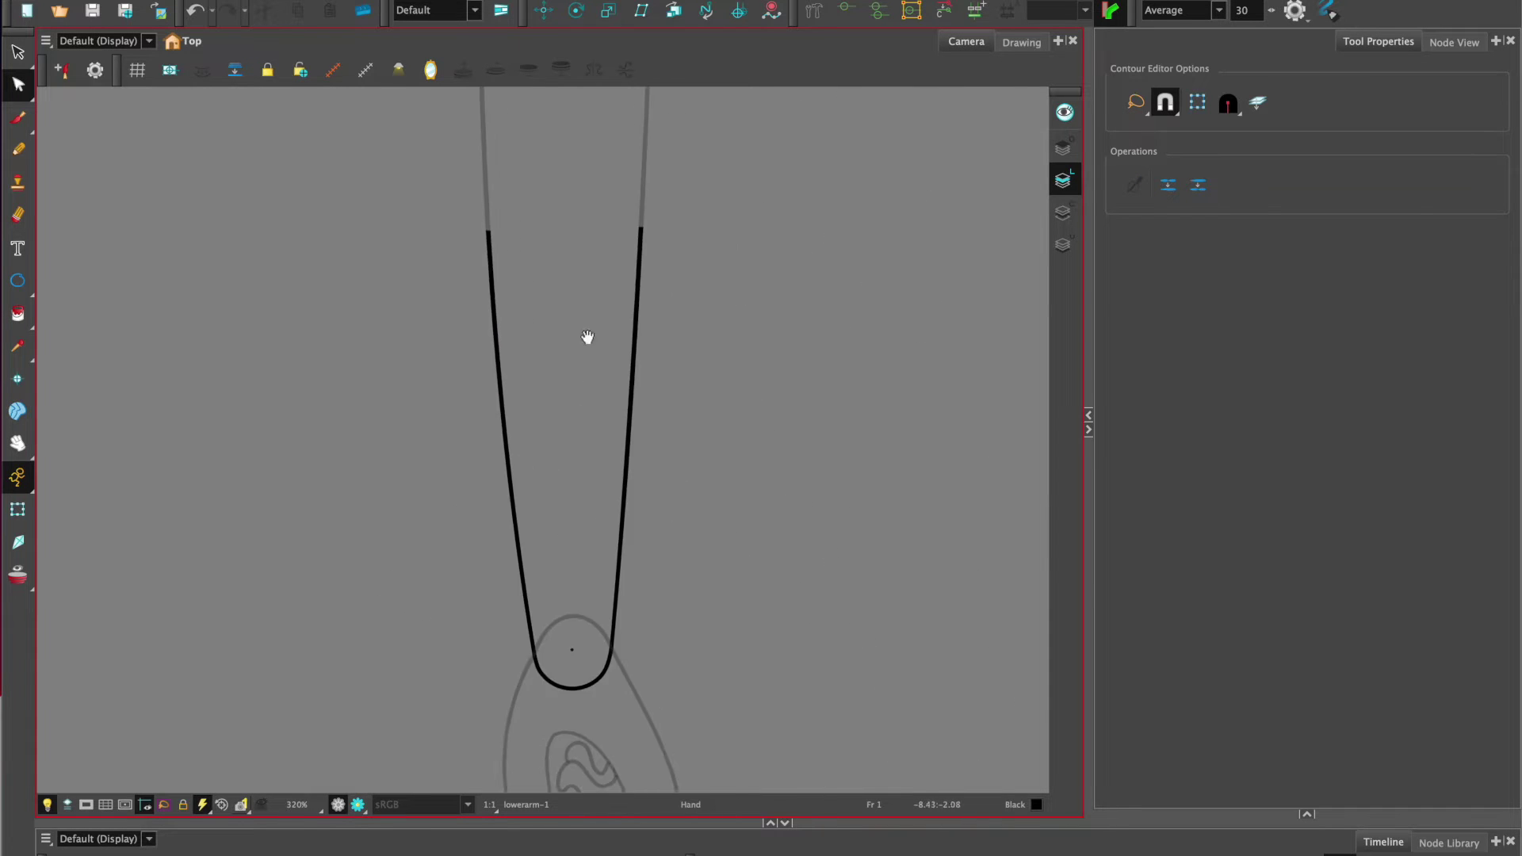
Draw a circle between the lower arm lines and move it up to the elbow end.
key("alt+=")
scroll(578, 286, "up", 1)
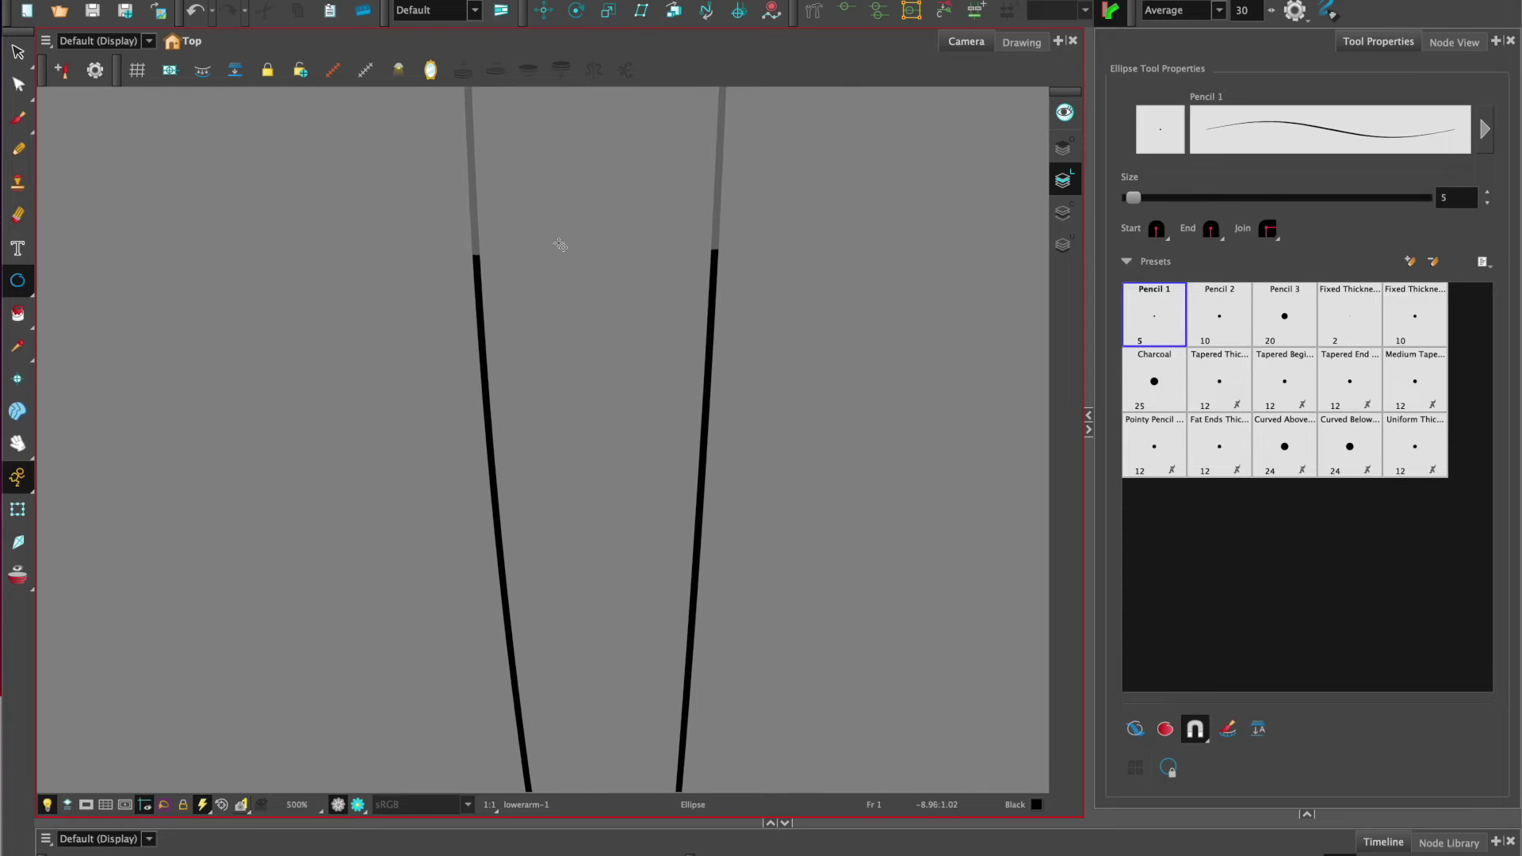
left_click_drag(484, 180, 707, 341)
key("alt+s")
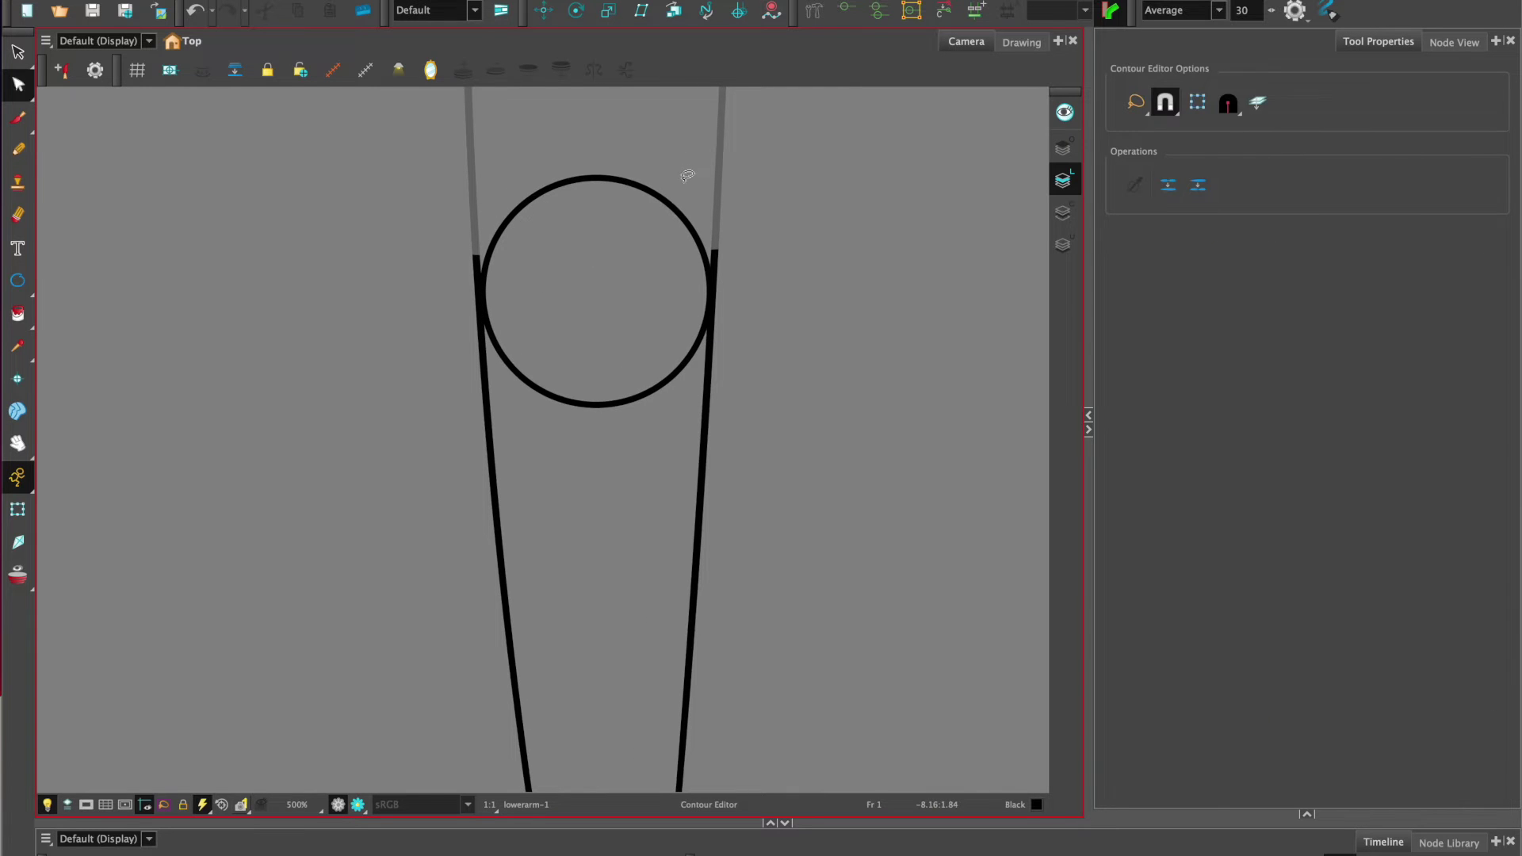
left_click(682, 219)
left_click_drag(612, 268, 617, 241)
left_click(779, 176)
Delete the elbow circle's lower arc to leave an arch, joining its left end to the arm line.
key("alt+b")
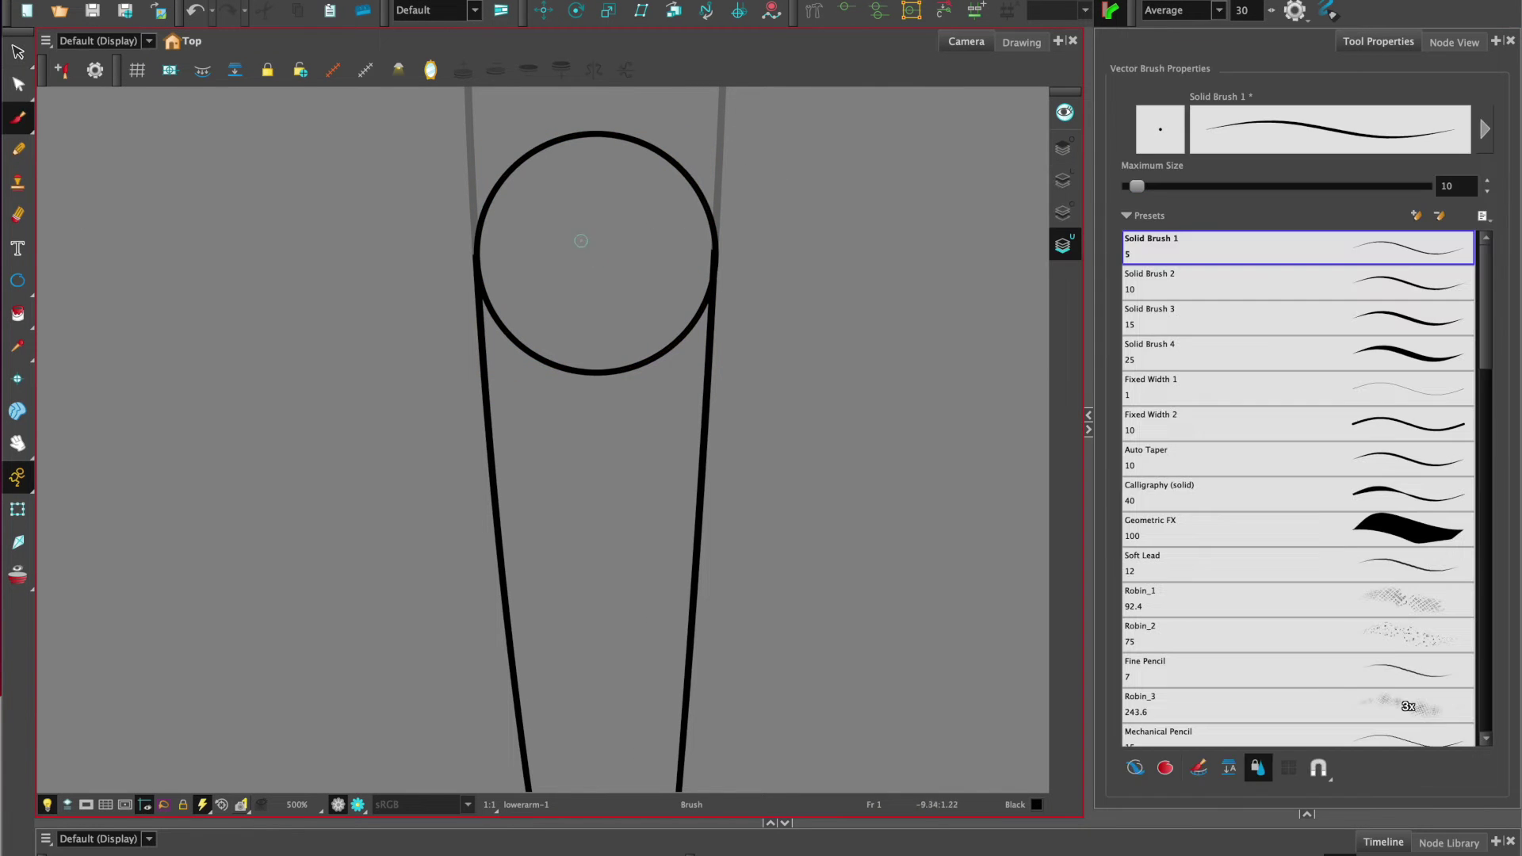
left_click(1063, 181)
key("alt+q")
key("Delete")
scroll(626, 367, "up", 2)
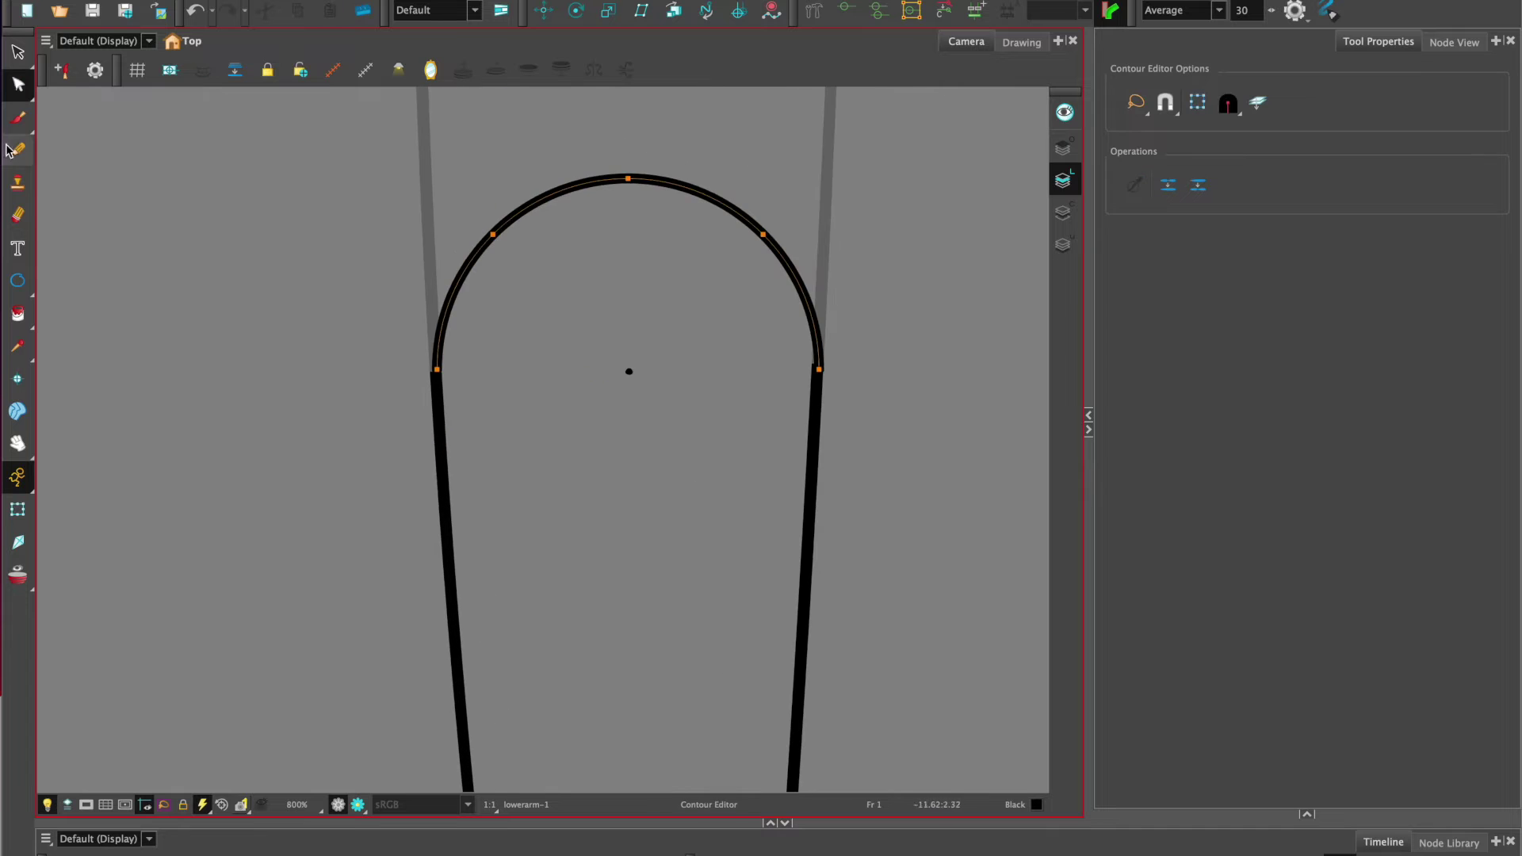
scroll(454, 456, "up", 2)
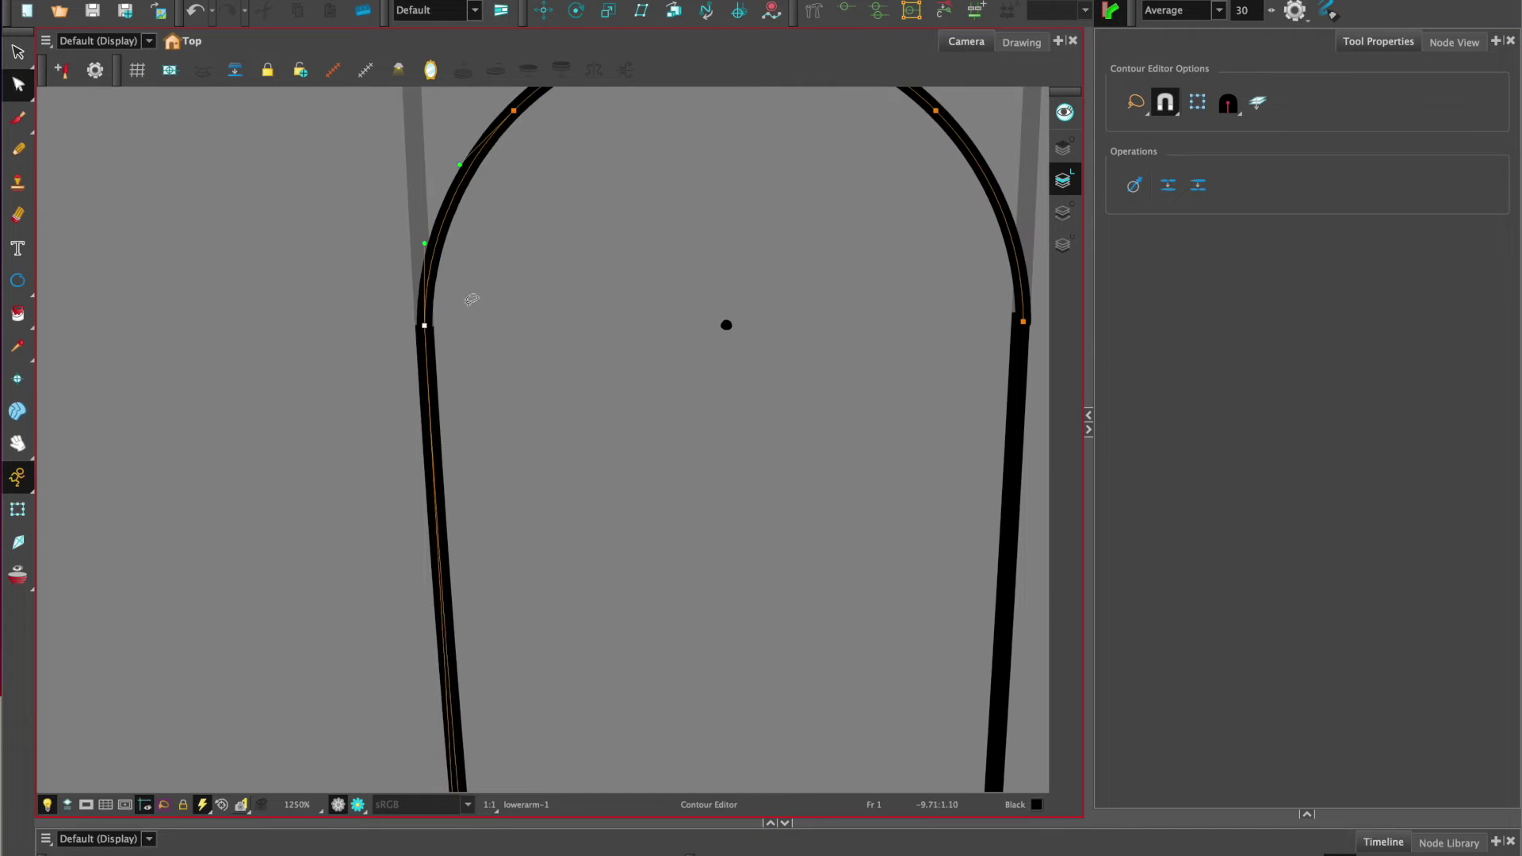
left_click_drag(1022, 316, 721, 385)
On upperarm, draw a circle at the bottom end of the upper arm.
scroll(767, 296, "down", 3)
left_click(540, 347, "ctrl+alt")
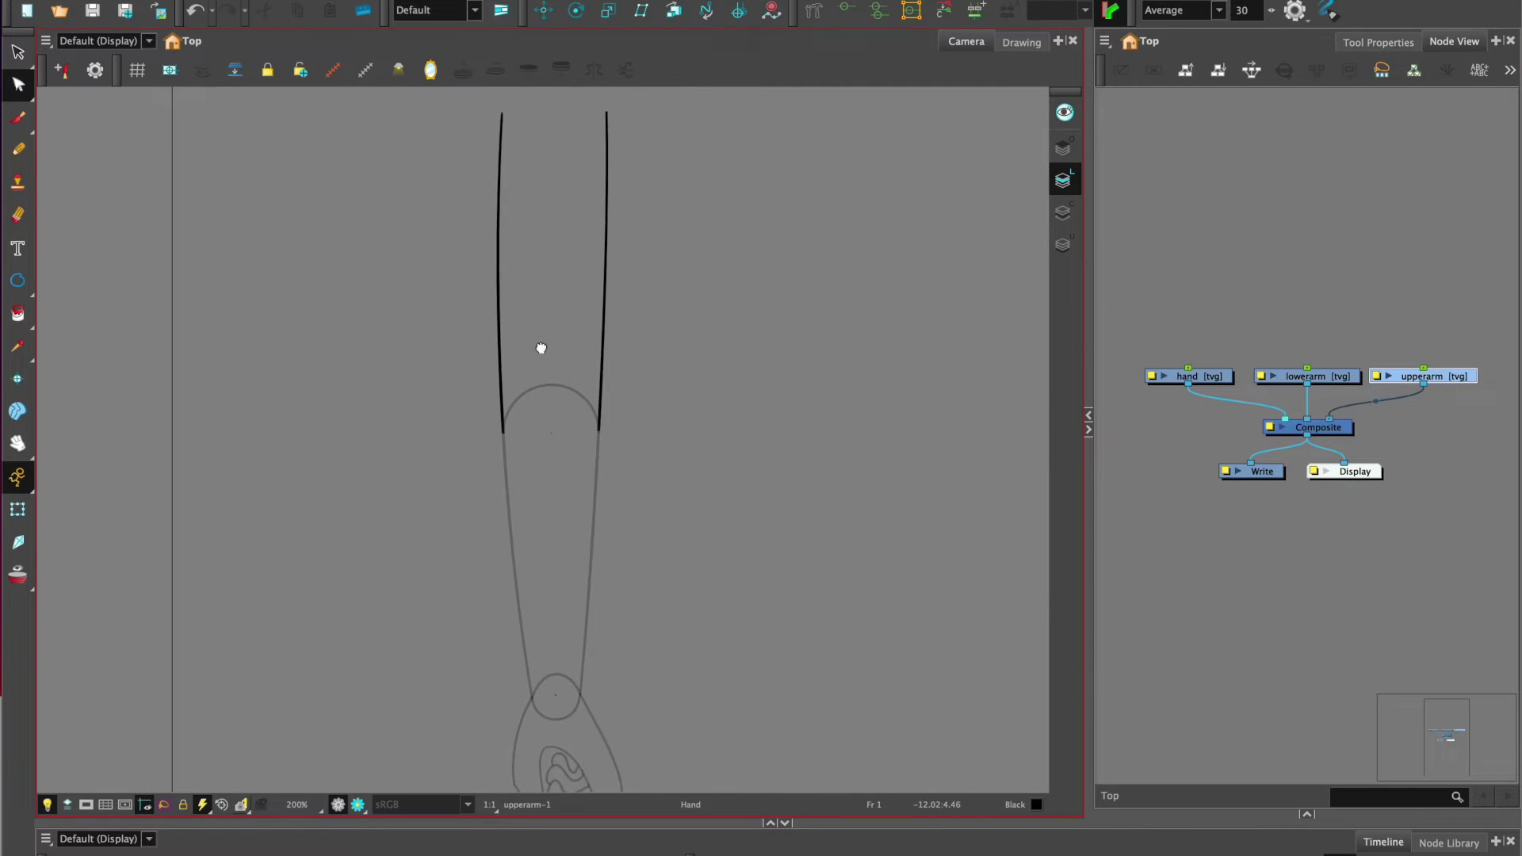
key("alt+=")
left_click_drag(463, 252, 645, 407)
key("alt+s")
scroll(576, 405, "up", 1)
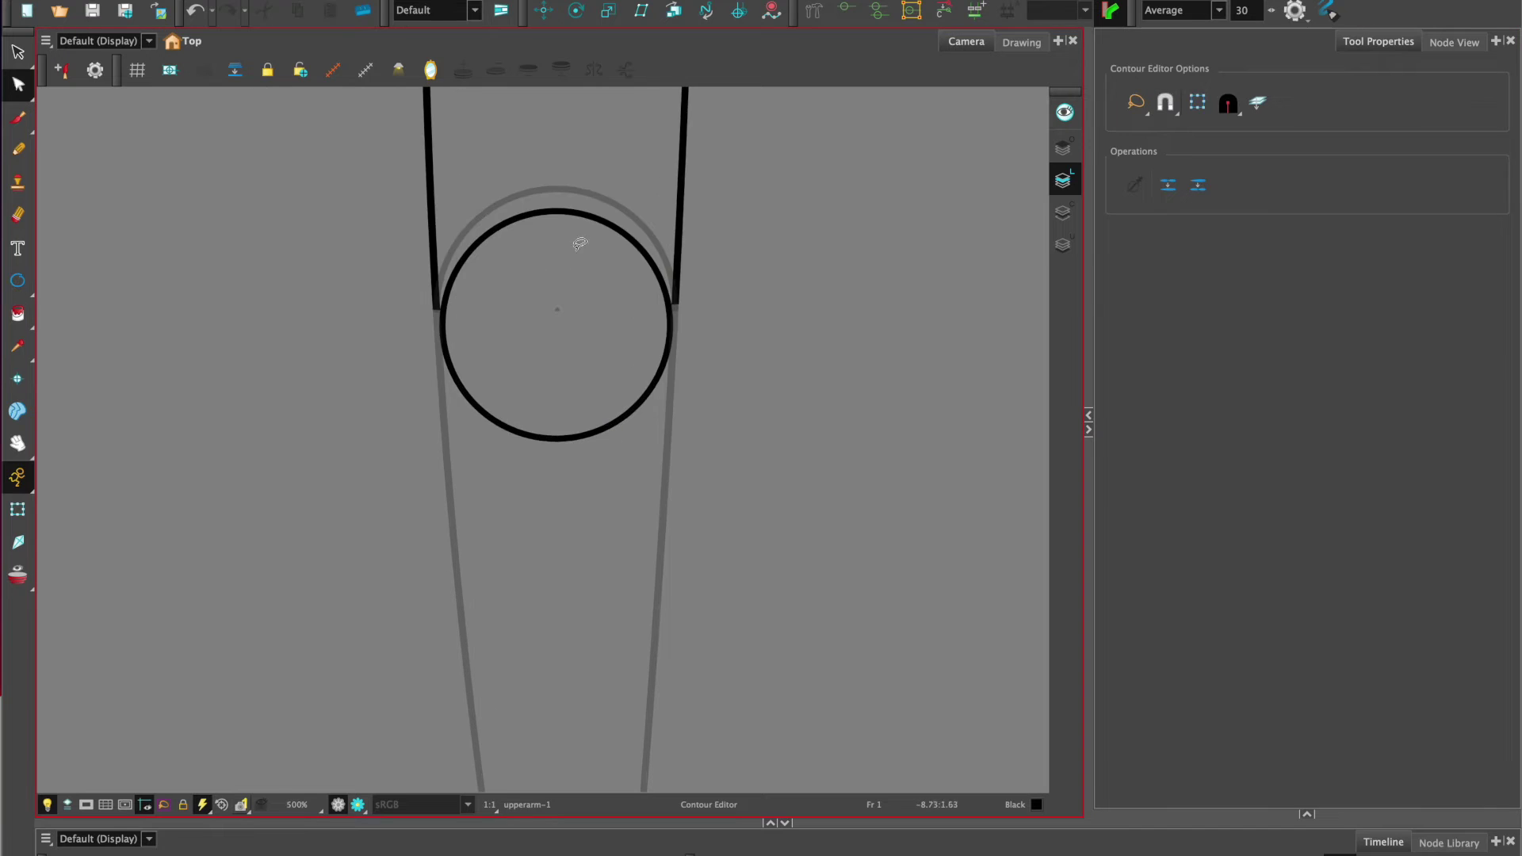
left_click(556, 210)
Delete the circle's top arc to leave a U and select its right end.
key("alt+q")
scroll(555, 309, "up", 2)
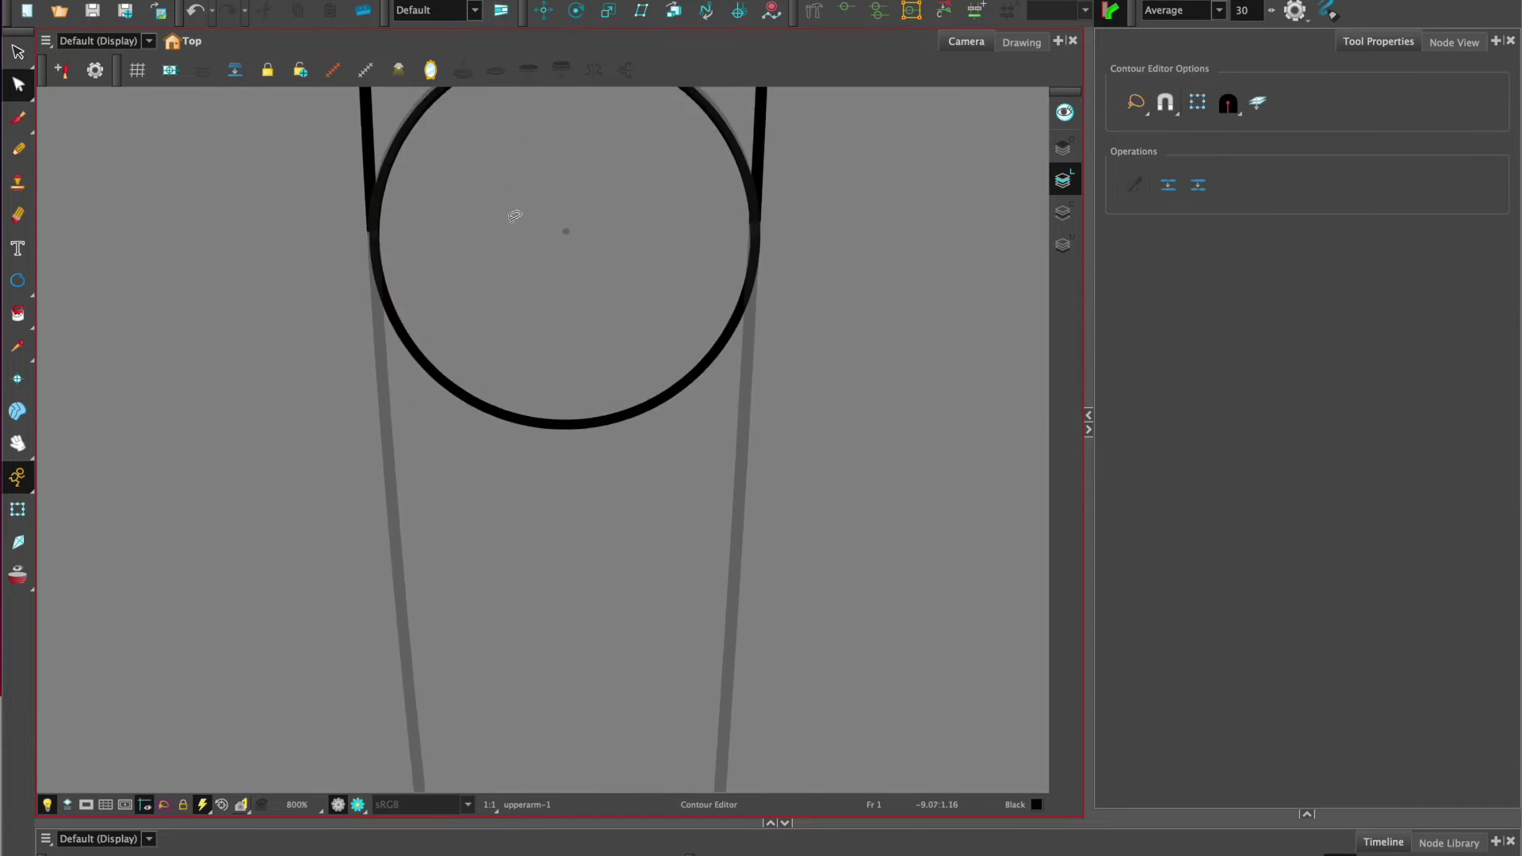
left_click(465, 235)
key("Delete")
key("alt+b")
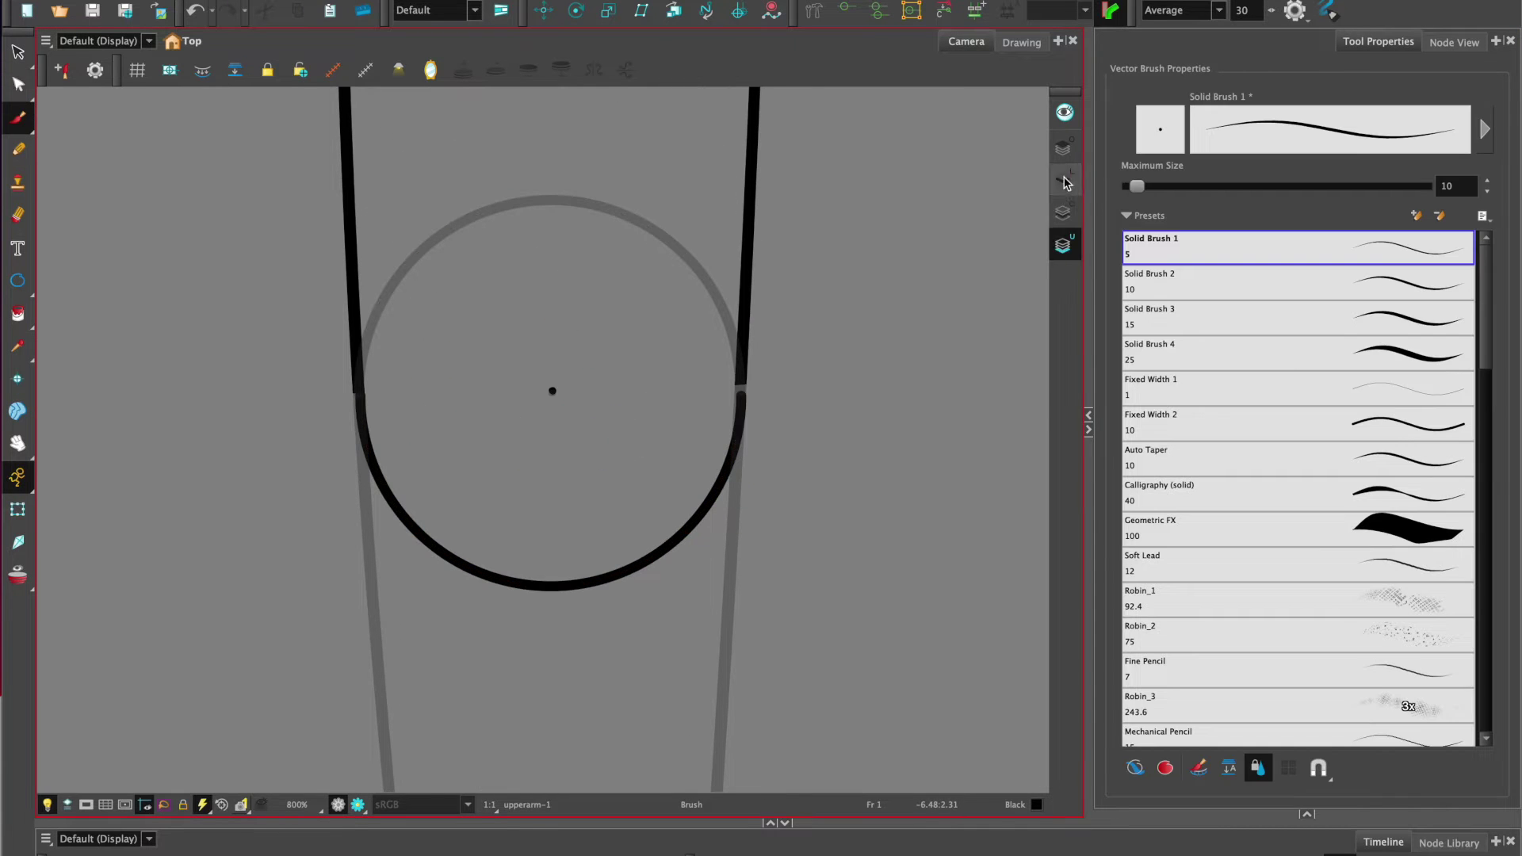
key("2")
key("alt+q")
left_click(666, 413)
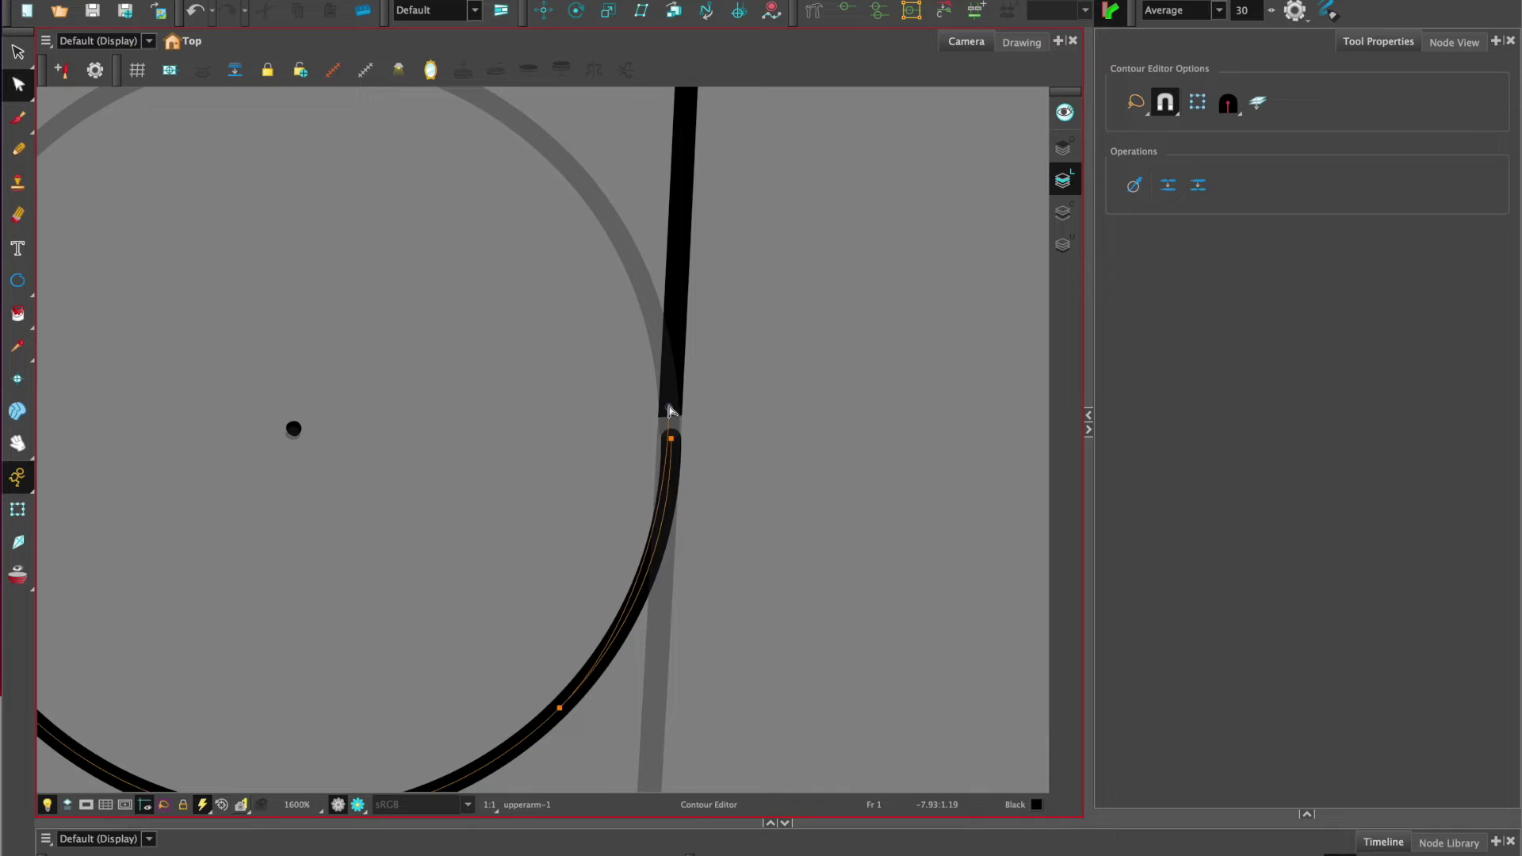
Nudge the shoulder-end circle slightly up and left between the arm lines.
scroll(650, 322, "down", 4)
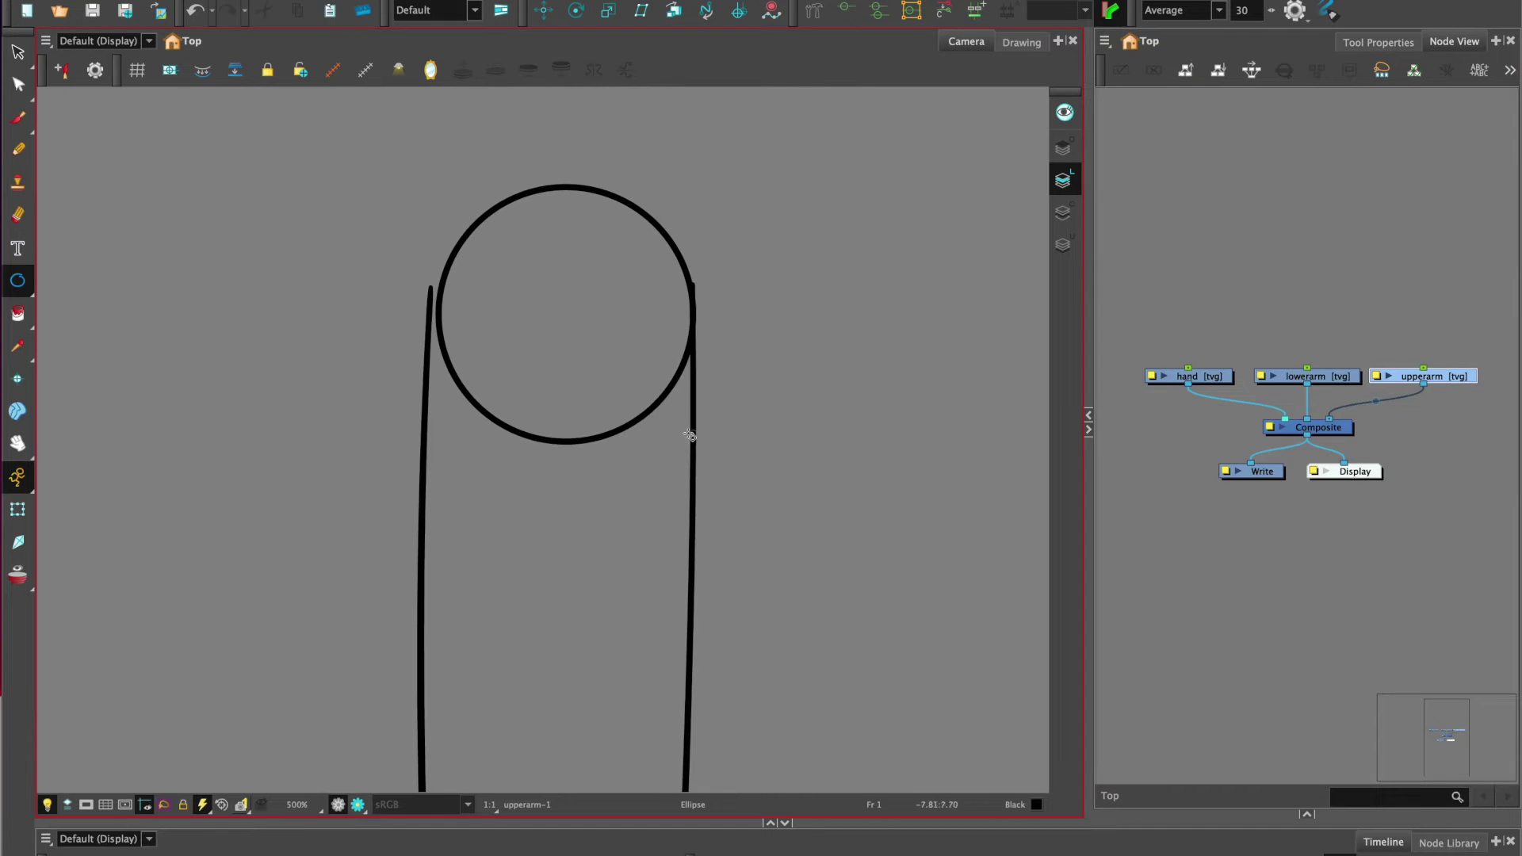
key("alt+s")
left_click_drag(594, 185, 589, 175)
key("Escape")
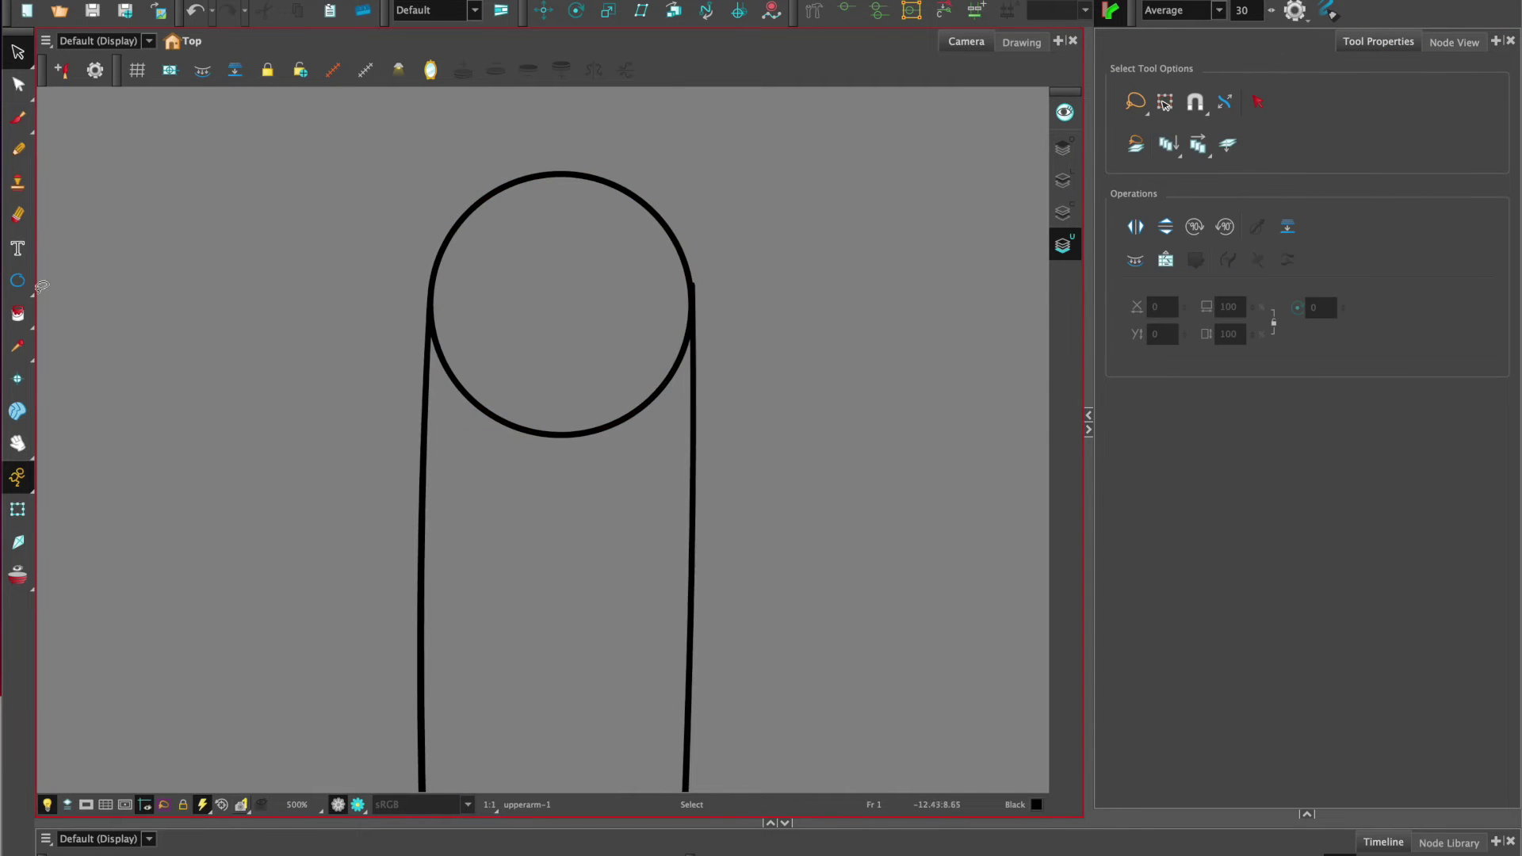
key("alt+b")
Delete the extra circle stroke from the upper arm drawing.
left_click(1063, 180)
scroll(541, 438, "up", 2)
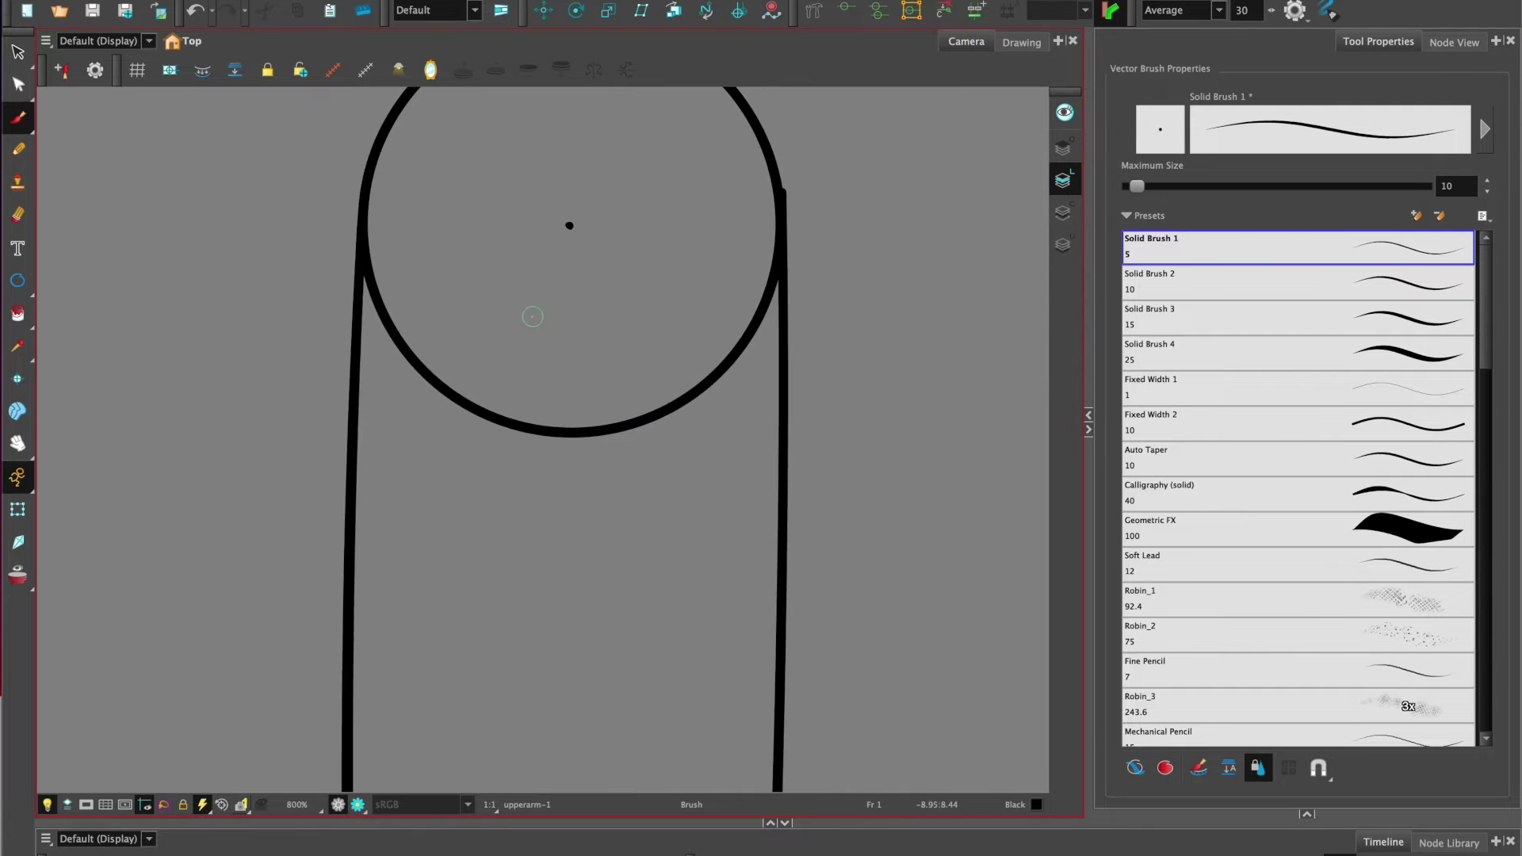
key("alt+q")
left_click(391, 339)
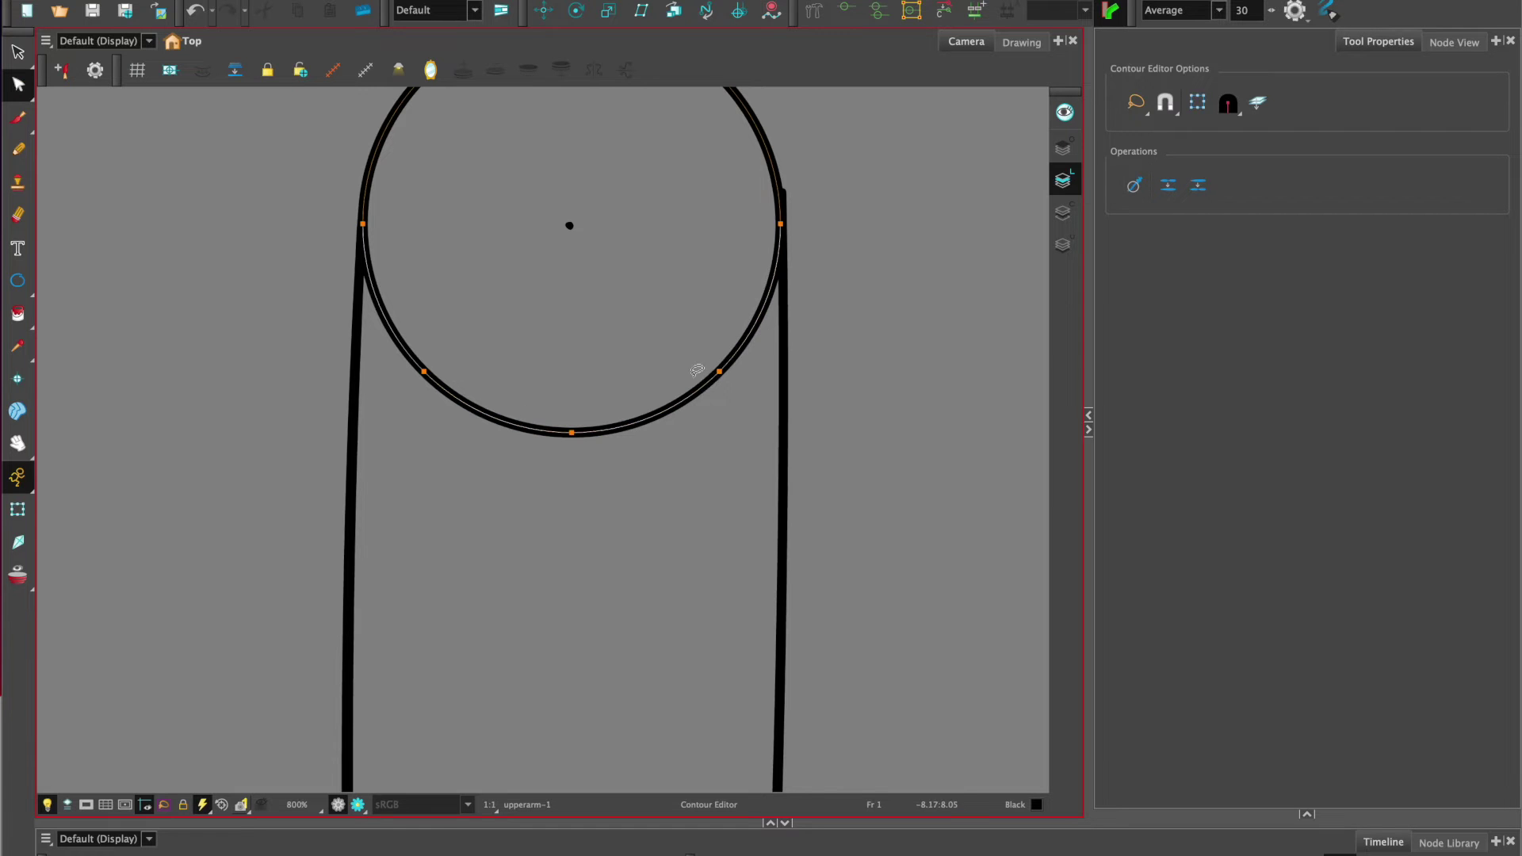
key("Delete")
Select the curved stroke at the first curve-to-line joint.
left_click_drag(486, 290, 603, 381)
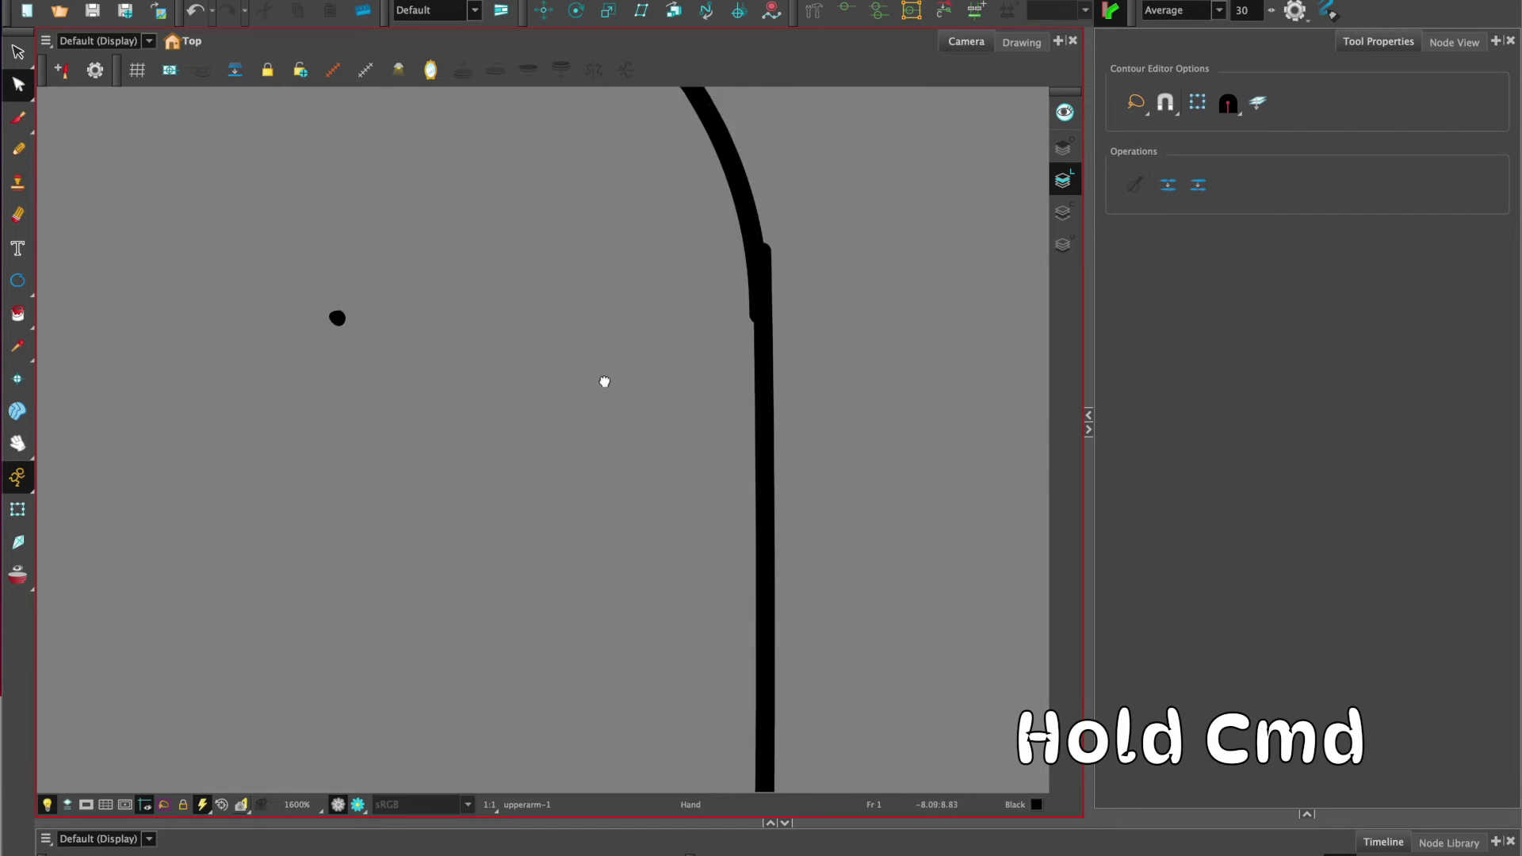
scroll(939, 318, "up", 1)
left_click(711, 224)
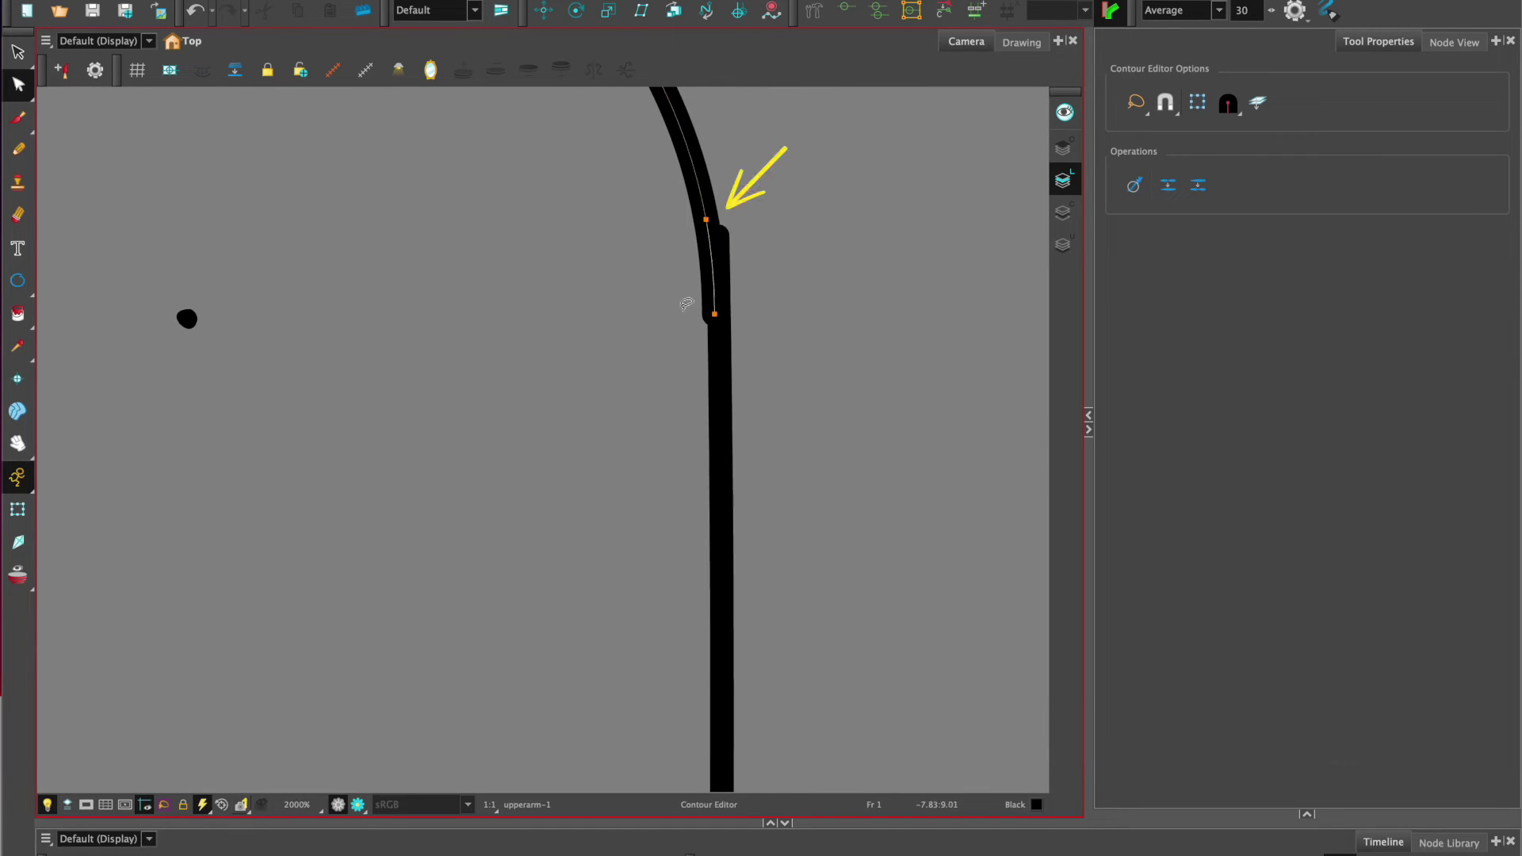
key("alt+s")
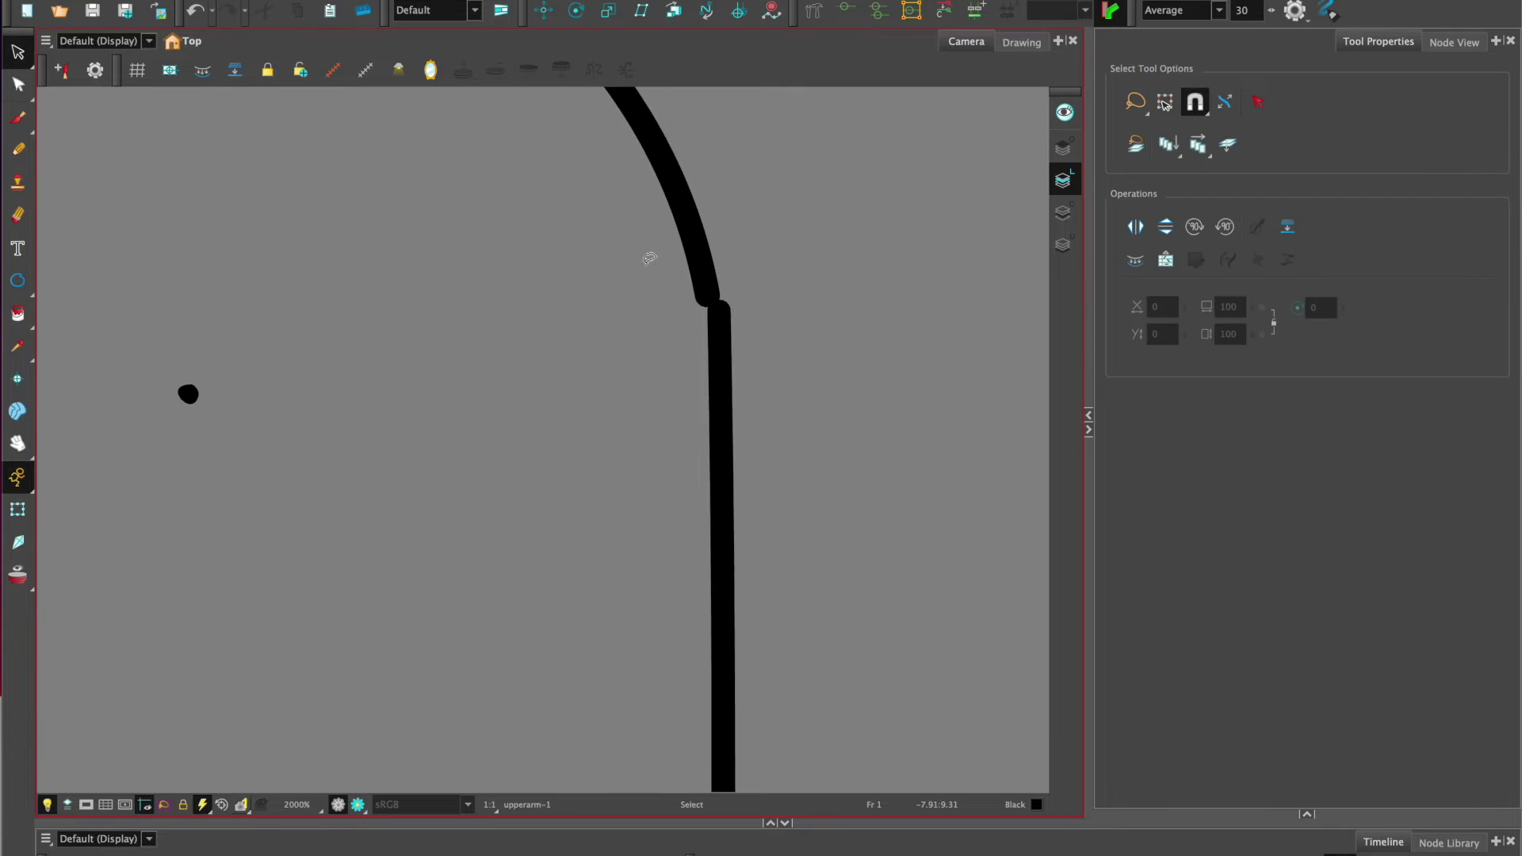
key("alt+q")
Select the strokes and control point at the opposite corner joint.
left_click_drag(645, 312, 698, 301)
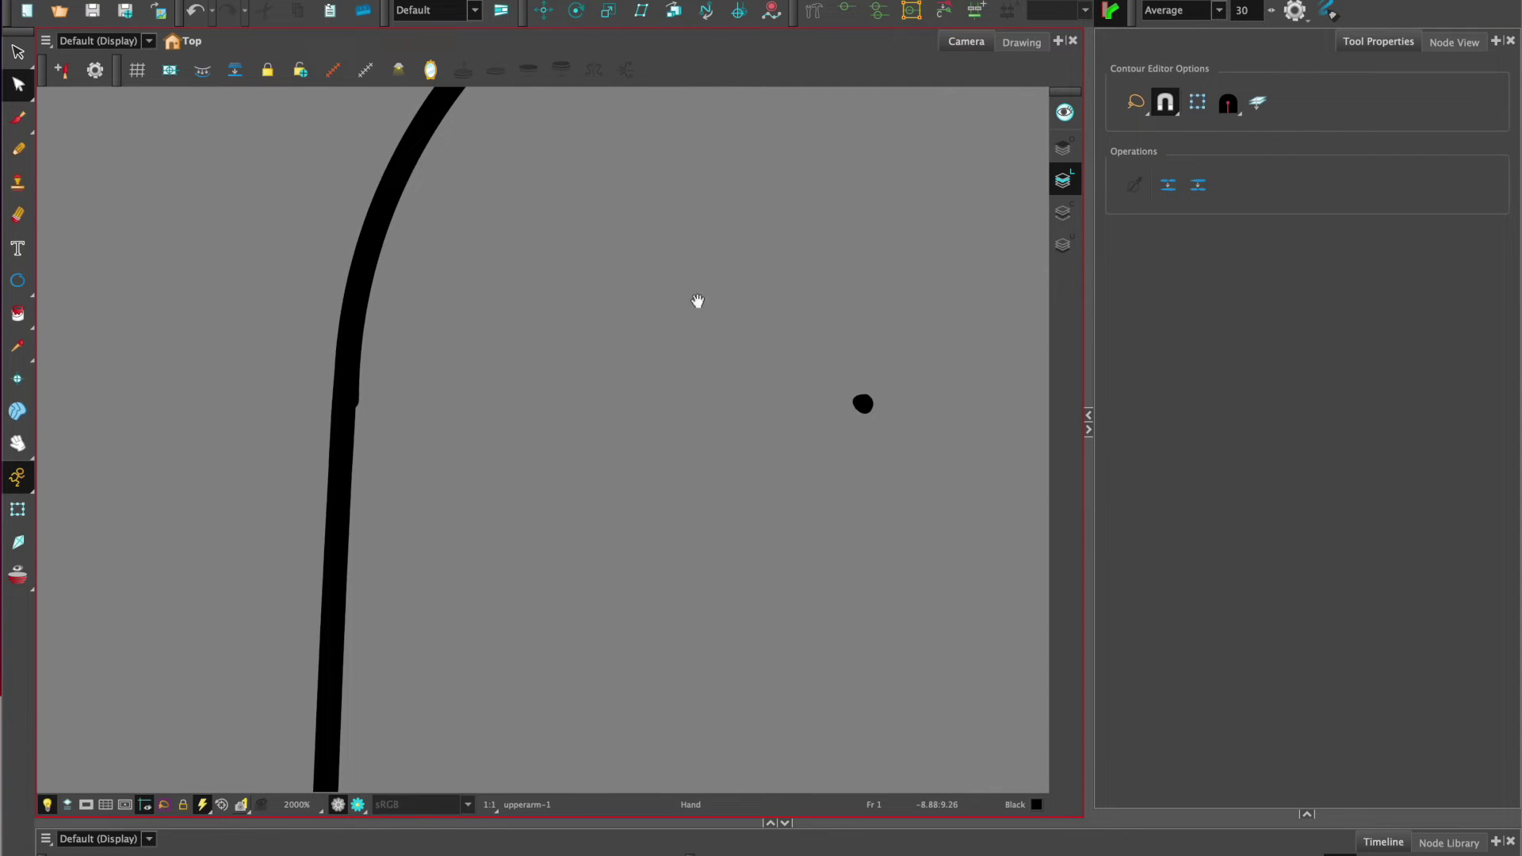
left_click(349, 340)
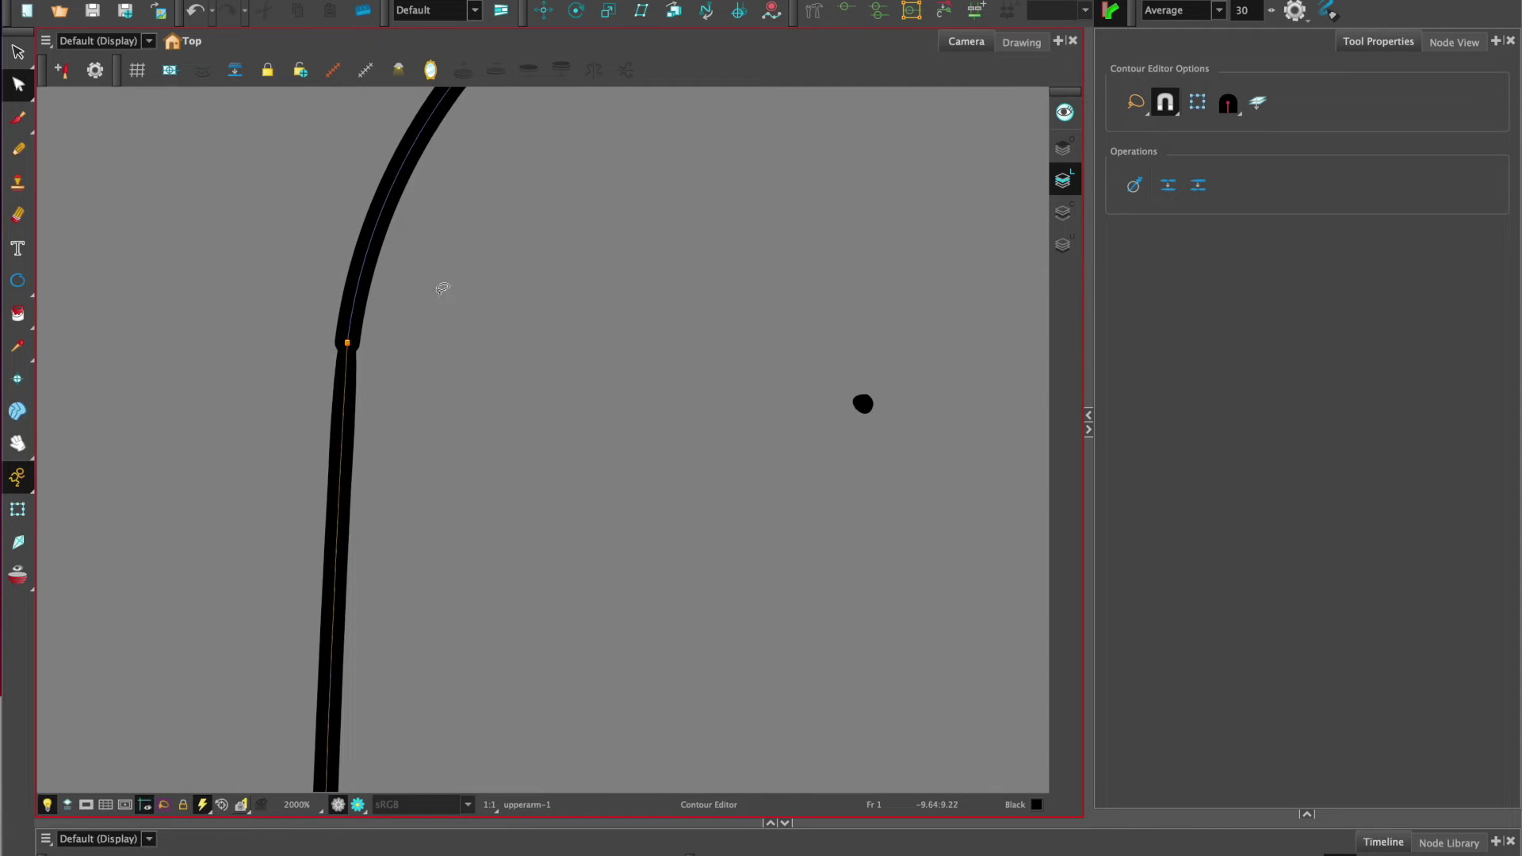
scroll(389, 318, "up", 2)
left_click(373, 322)
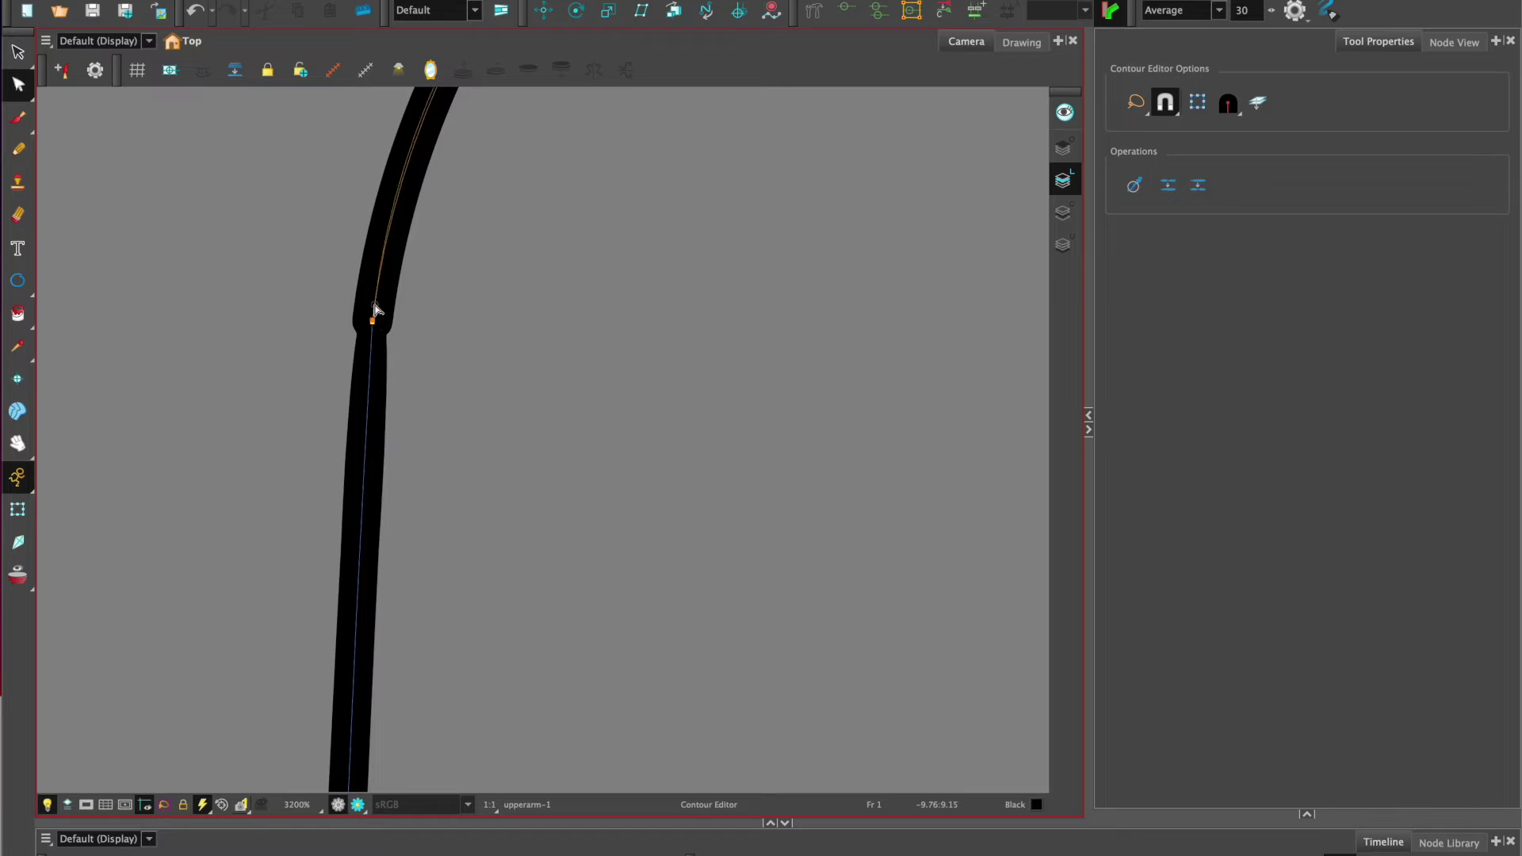
left_click(375, 310)
scroll(588, 351, "down", 4)
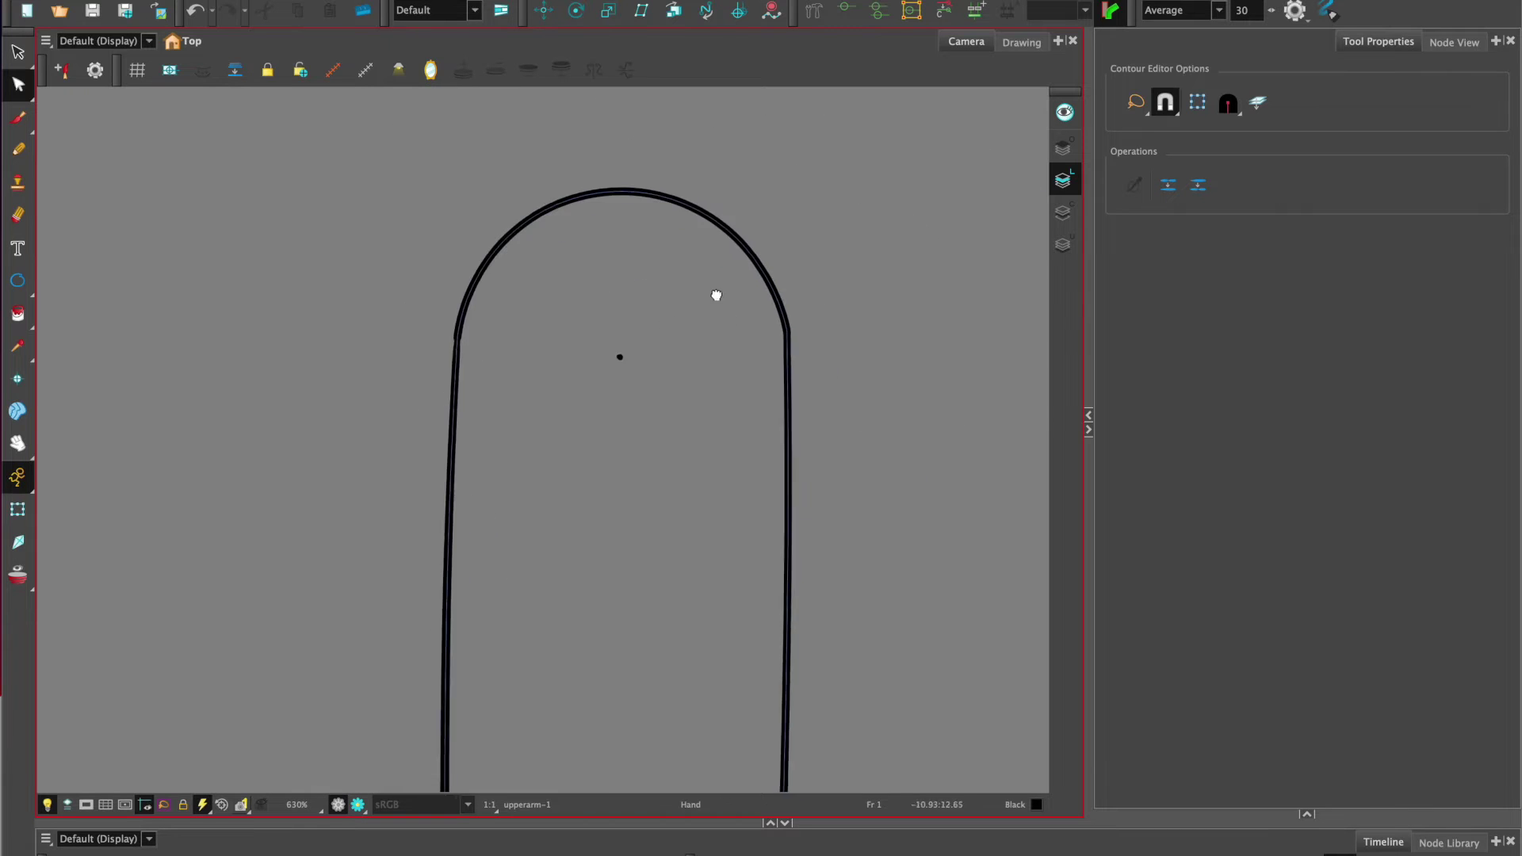
scroll(686, 285, "up", 2)
scroll(491, 421, "up", 1)
scroll(490, 421, "up", 2)
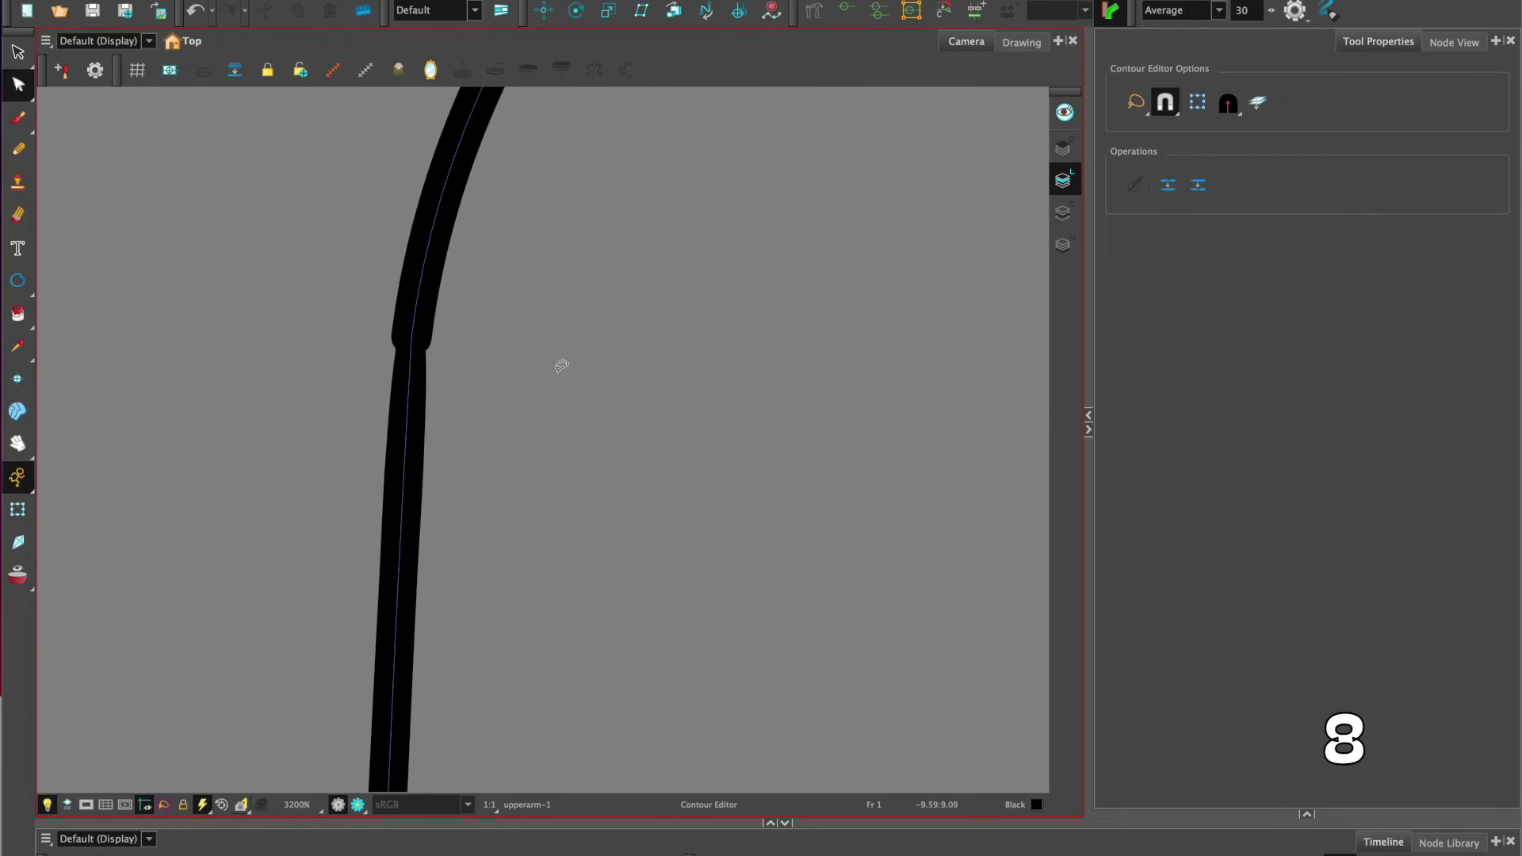
Set the upper arm pencil stroke's Start and End caps to Round.
key("alt+shift+q")
scroll(424, 358, "up", 1)
scroll(428, 377, "up", 1)
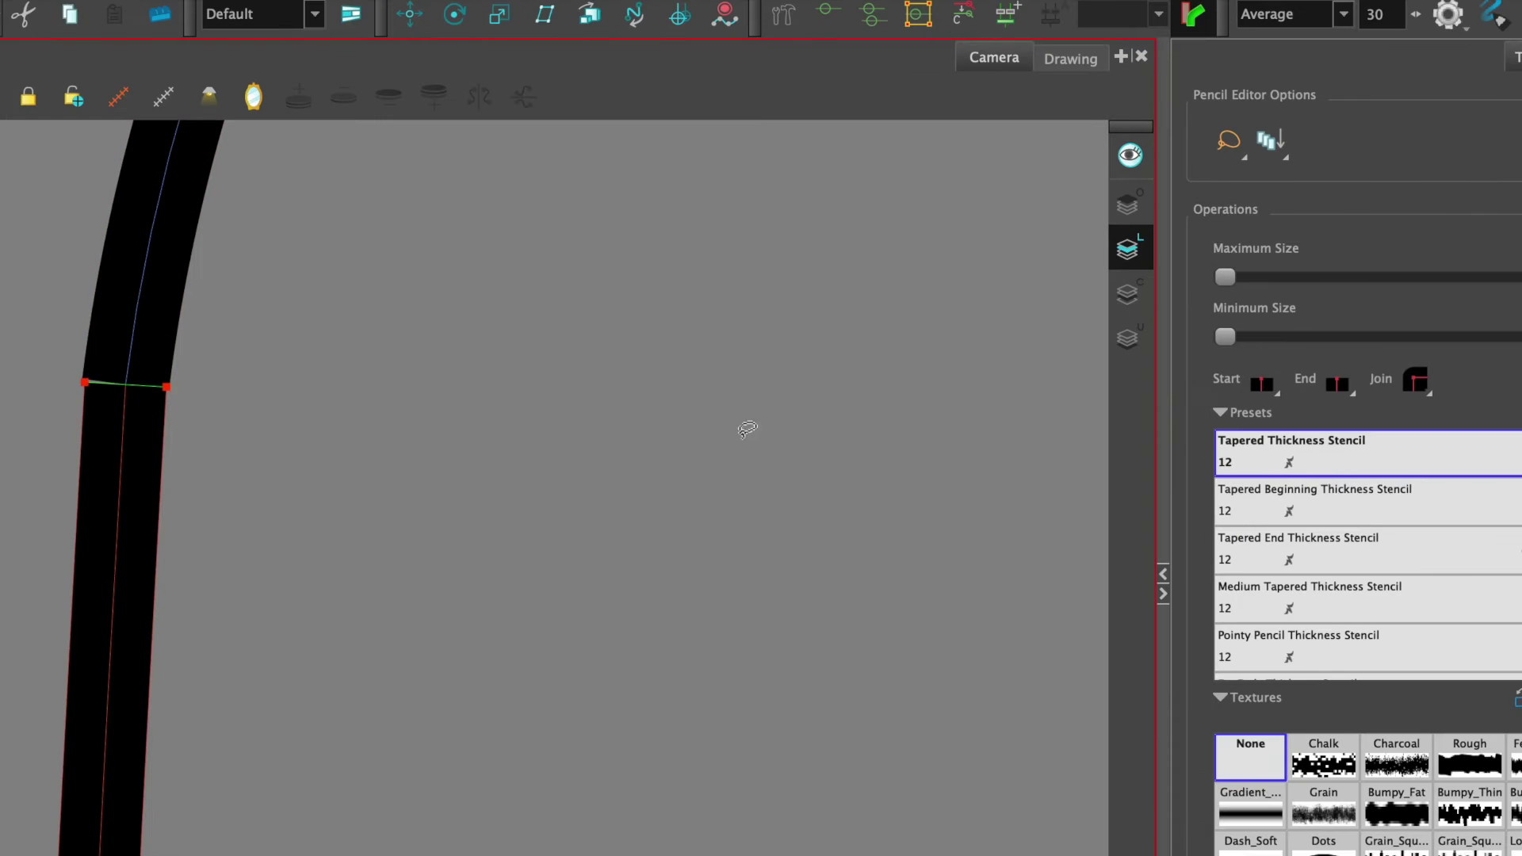
left_click(1160, 277)
left_click(1348, 389)
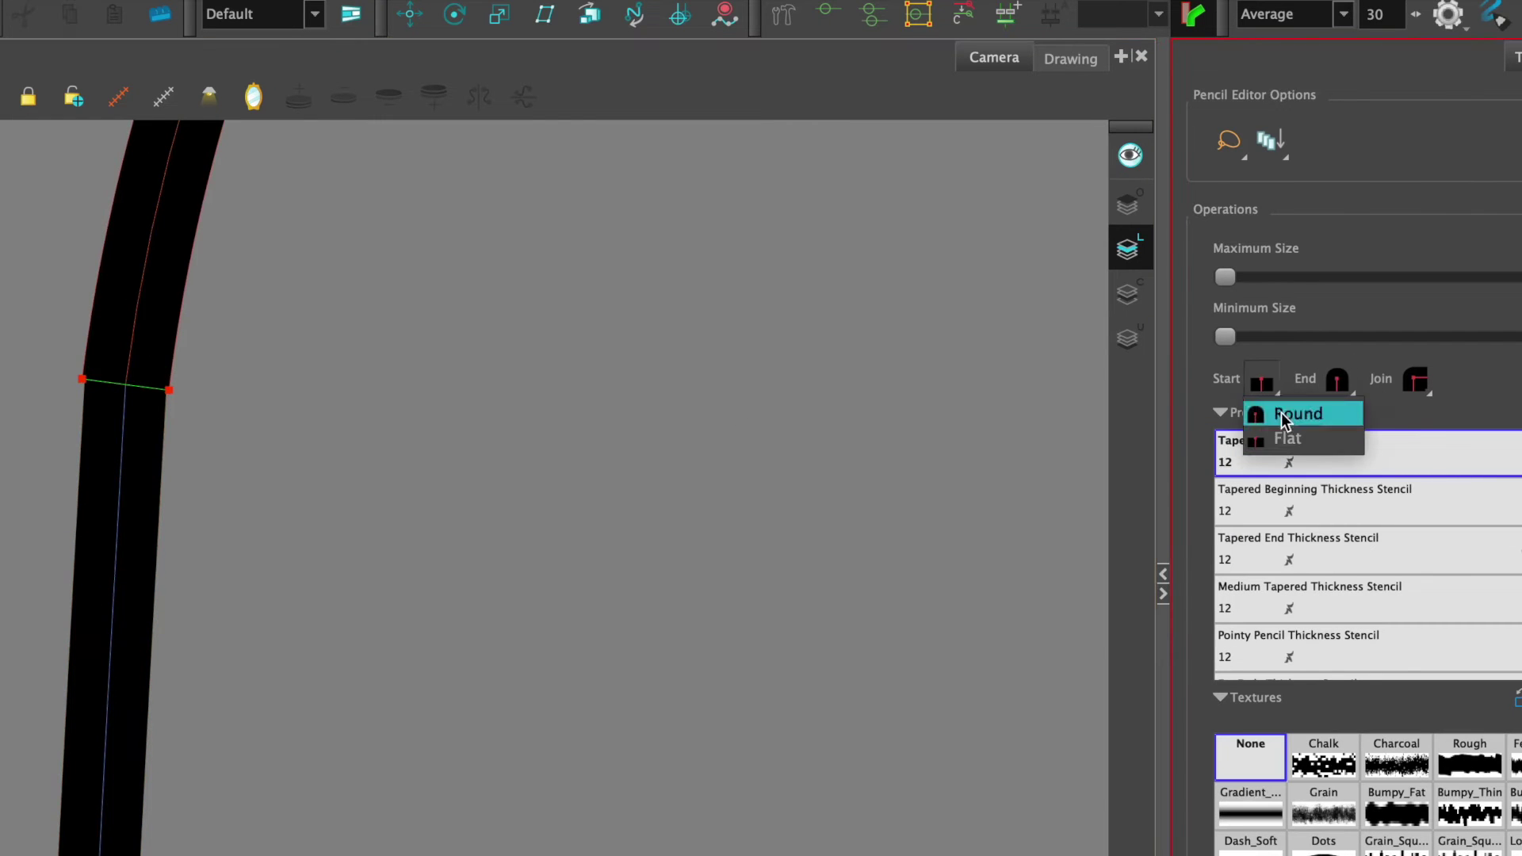
left_click(1281, 412)
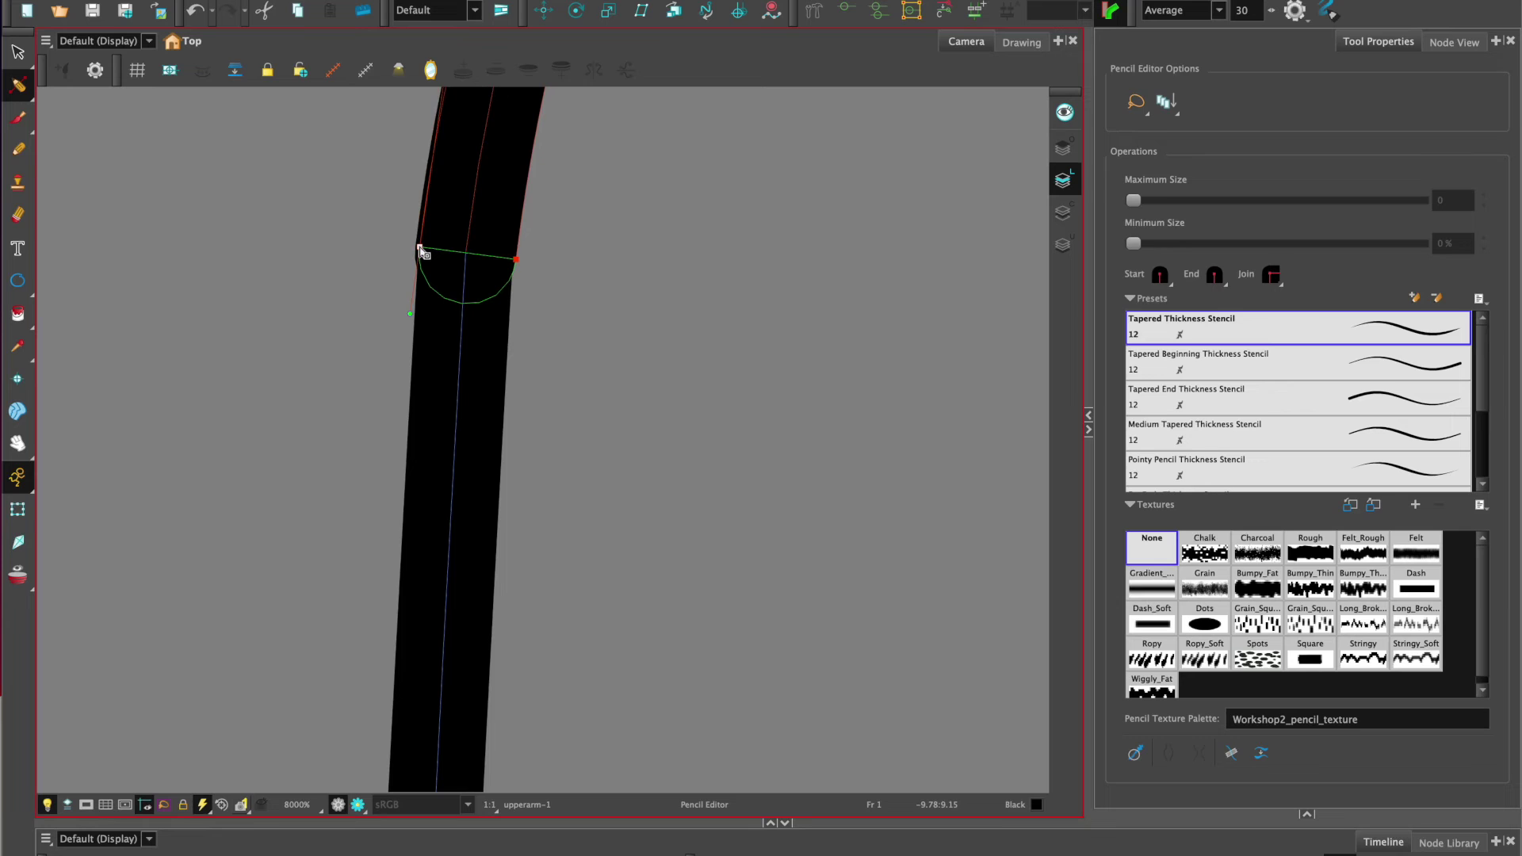
Inspect the elbow curve's right contour after the cap change.
left_click(515, 260)
left_click(774, 307)
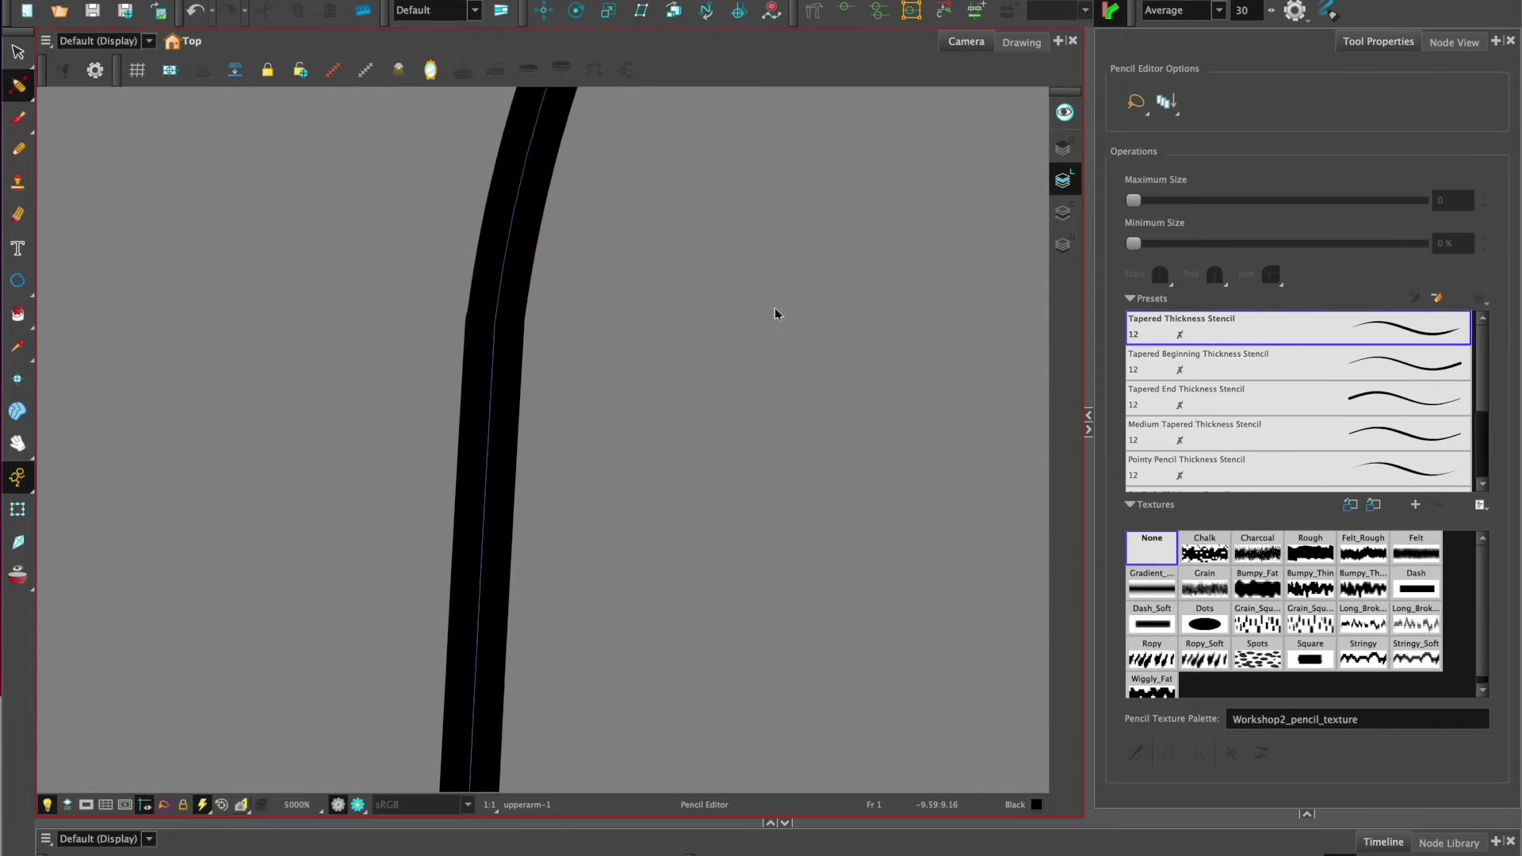
scroll(853, 441, "down", 10)
key("k")
scroll(644, 312, "down", 5)
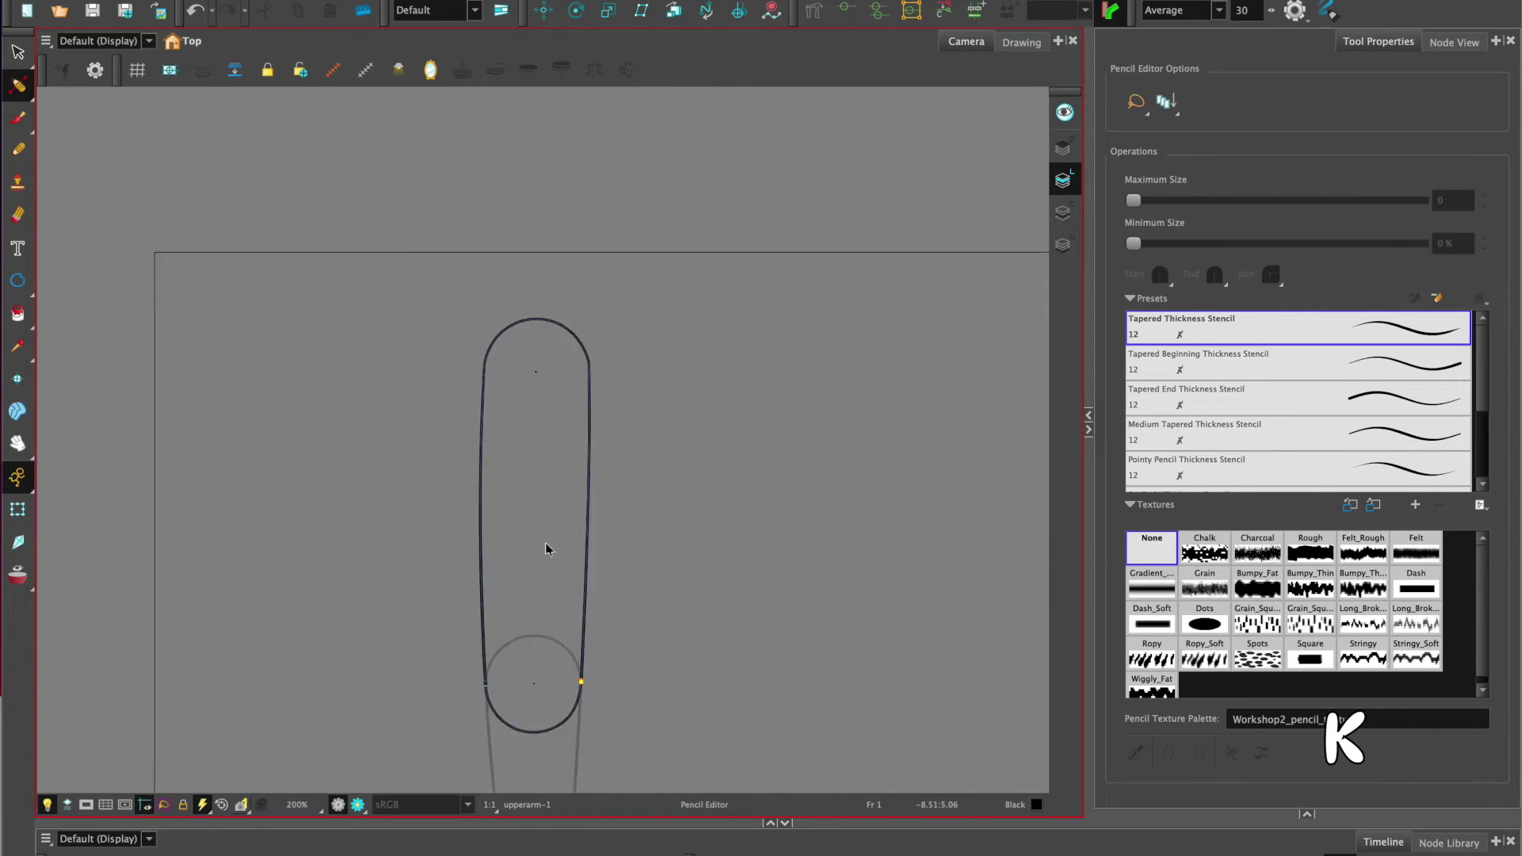
scroll(544, 551, "down", 2)
scroll(544, 503, "up", 1)
scroll(561, 396, "up", 5)
scroll(566, 317, "up", 4)
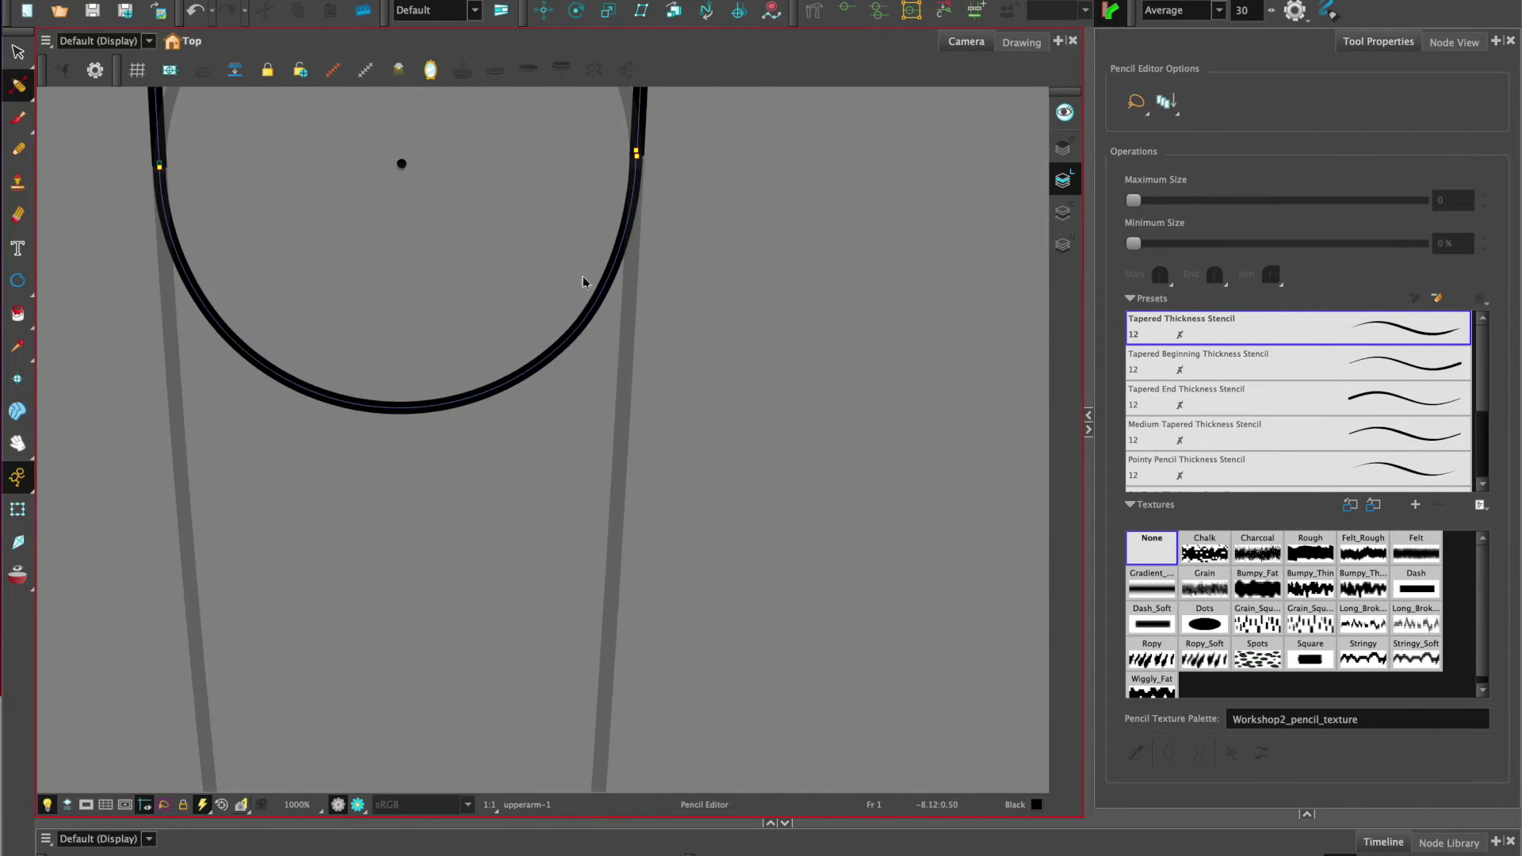
left_click_drag(584, 282, 512, 421)
scroll(526, 373, "up", 2)
scroll(563, 323, "up", 2)
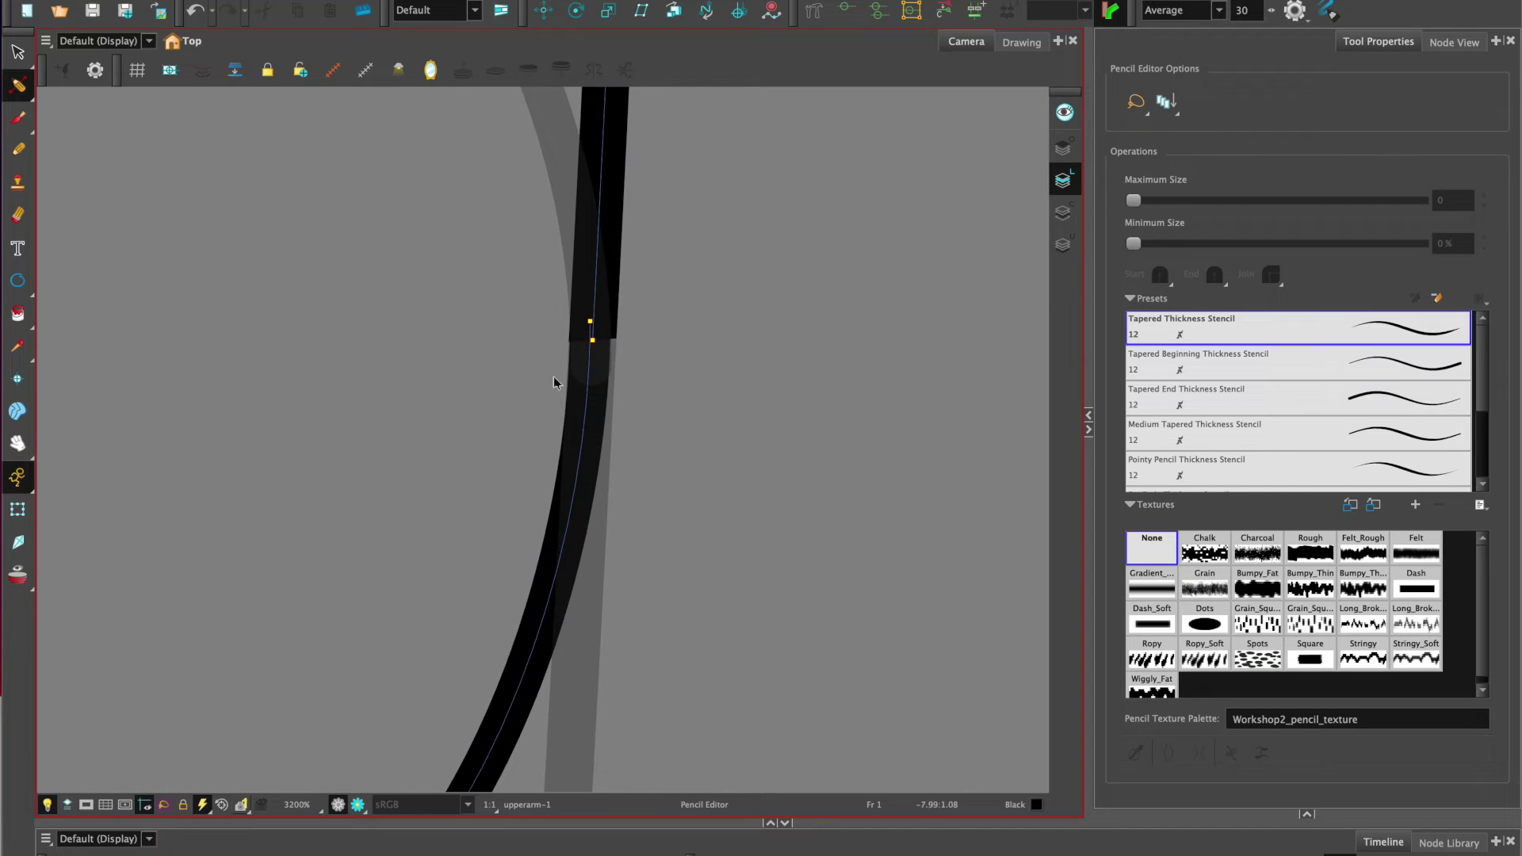
Return to the Contour Editor and view the whole elbow curve to check the joint.
key("alt+q")
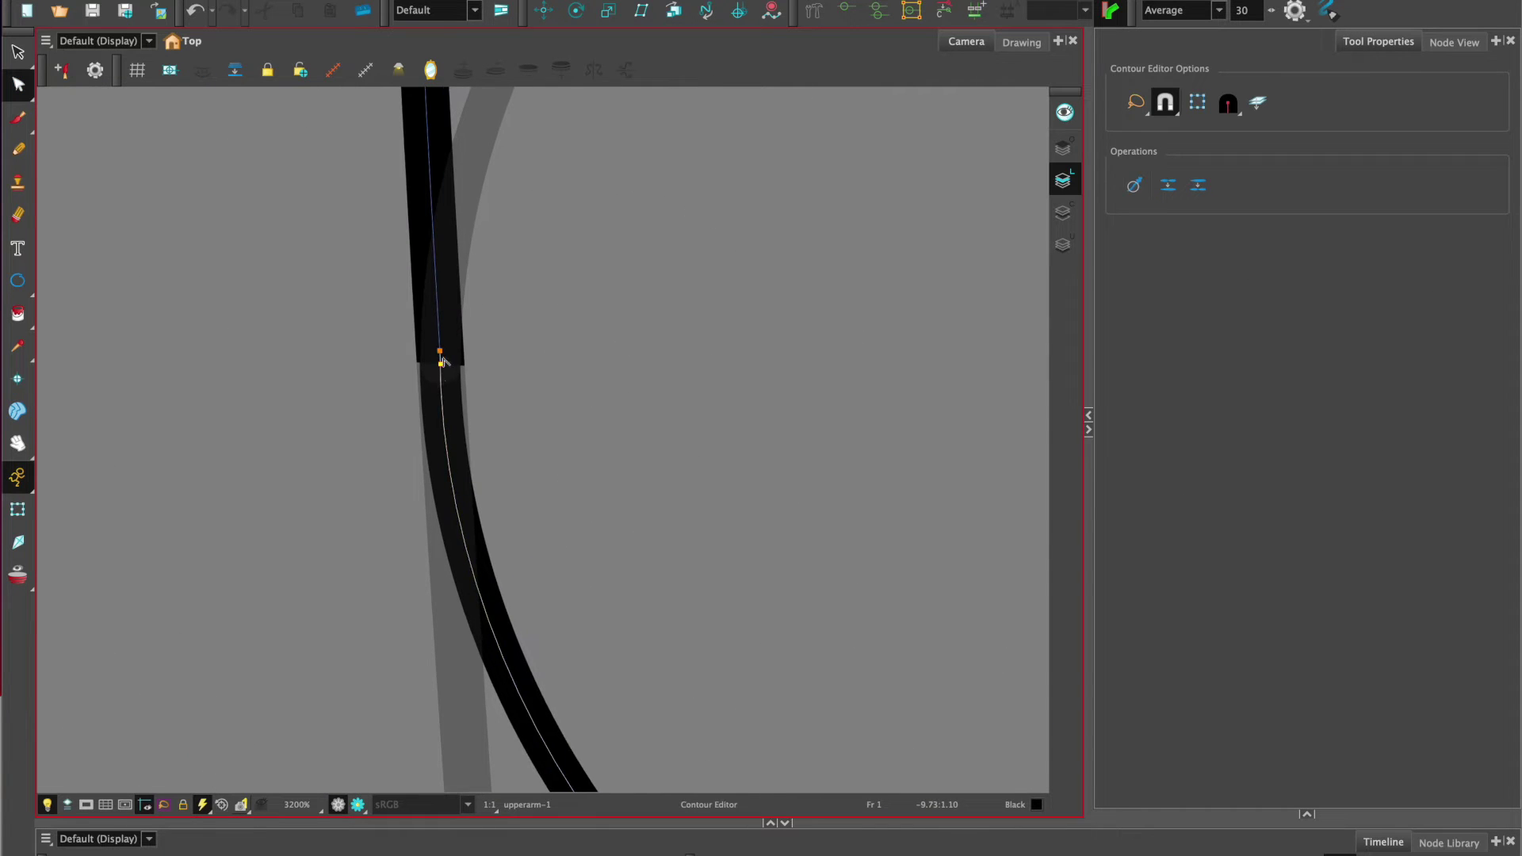
scroll(621, 363, "down", 2)
scroll(621, 363, "down", 2)
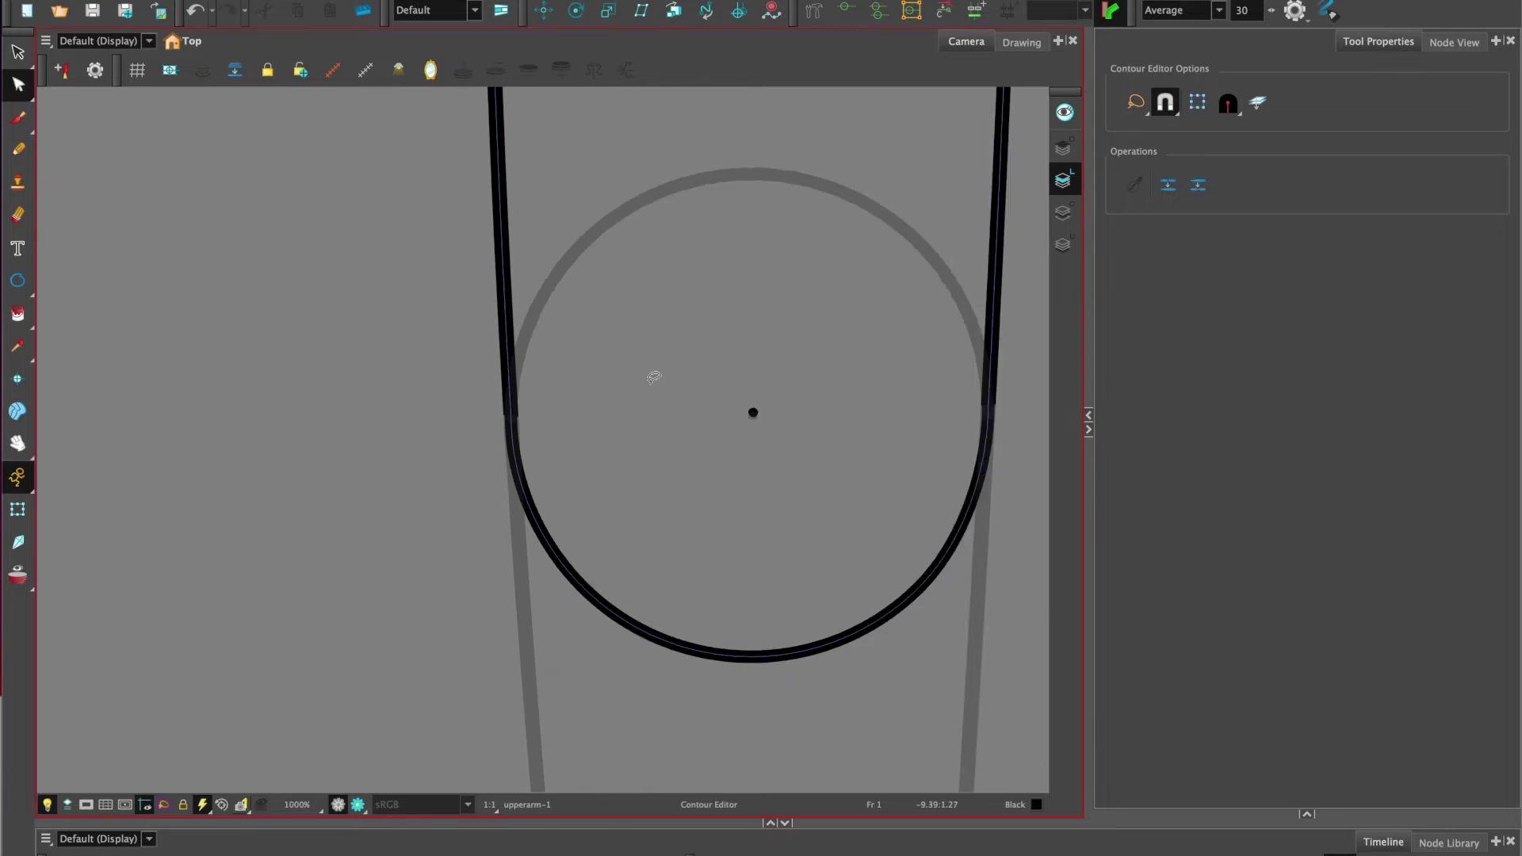
scroll(652, 370, "down", 3)
left_click_drag(707, 383, 622, 354)
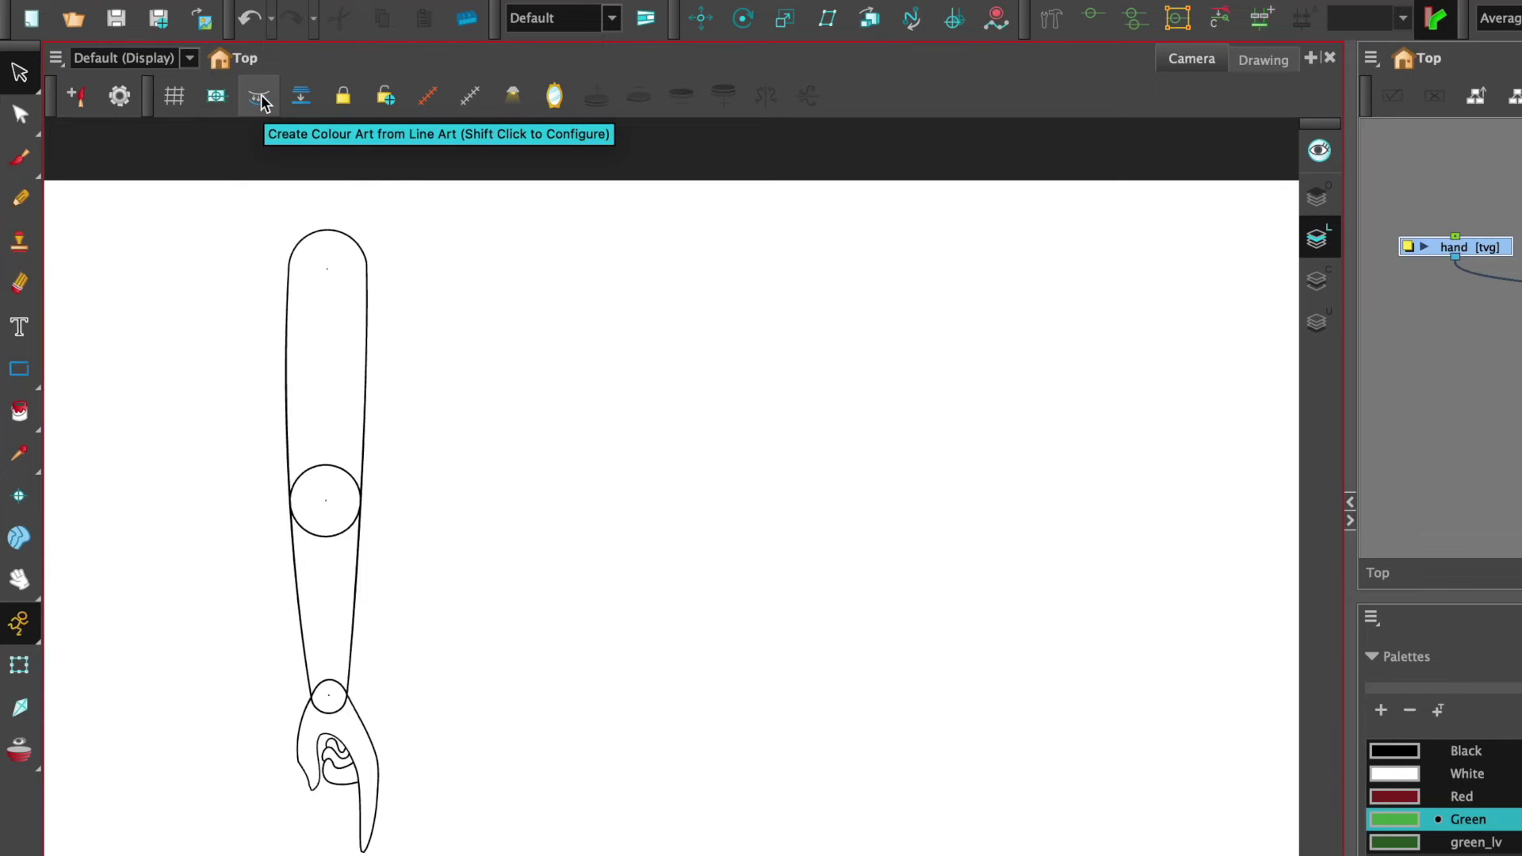
Create colour art for the hand and fill it with dark green from the Workshop_23 palette.
left_click(260, 99)
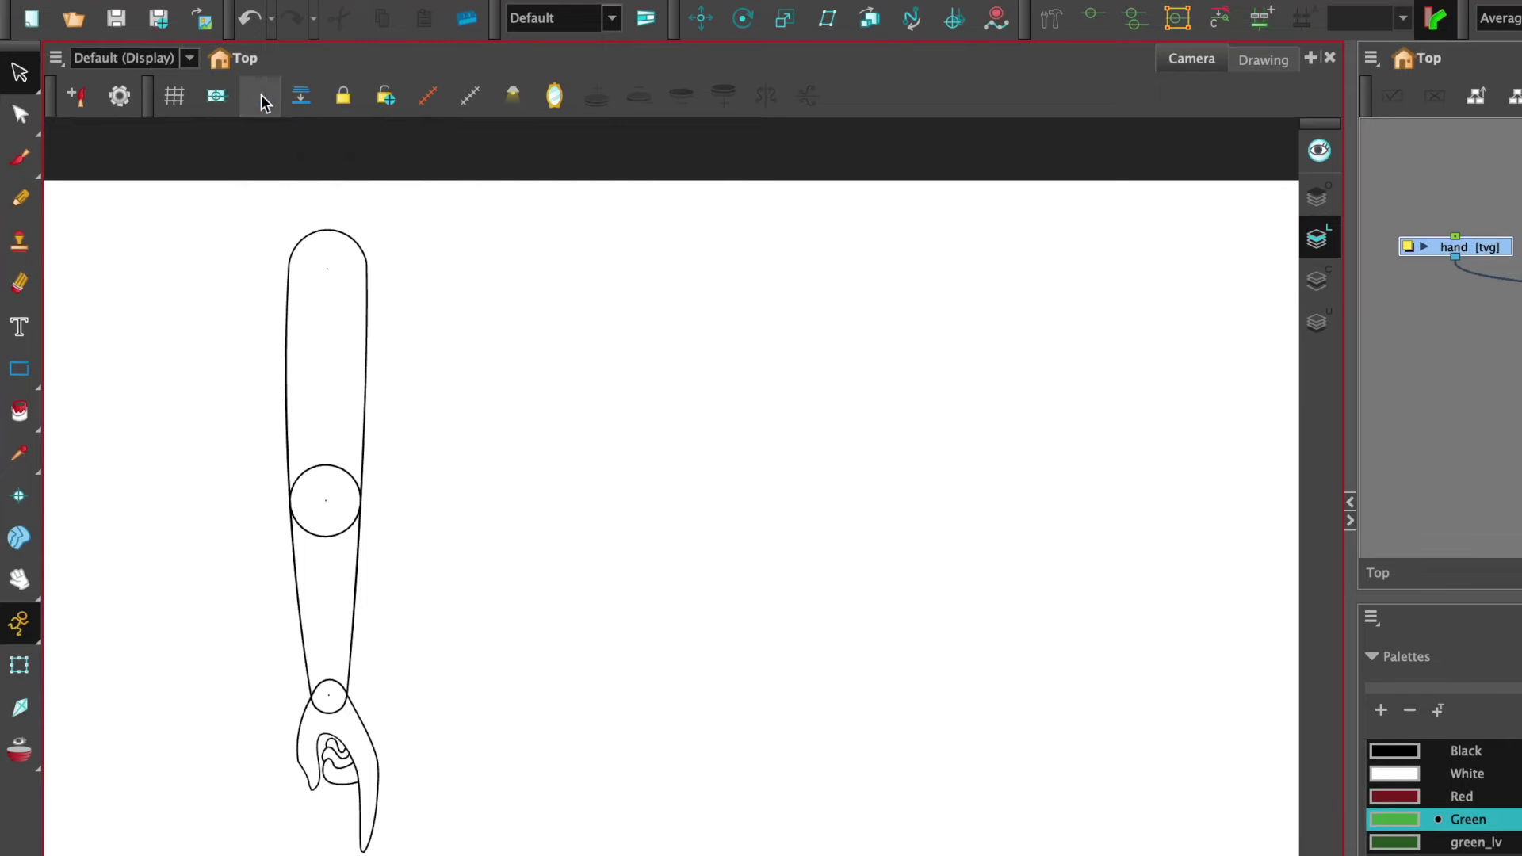
left_click(982, 46)
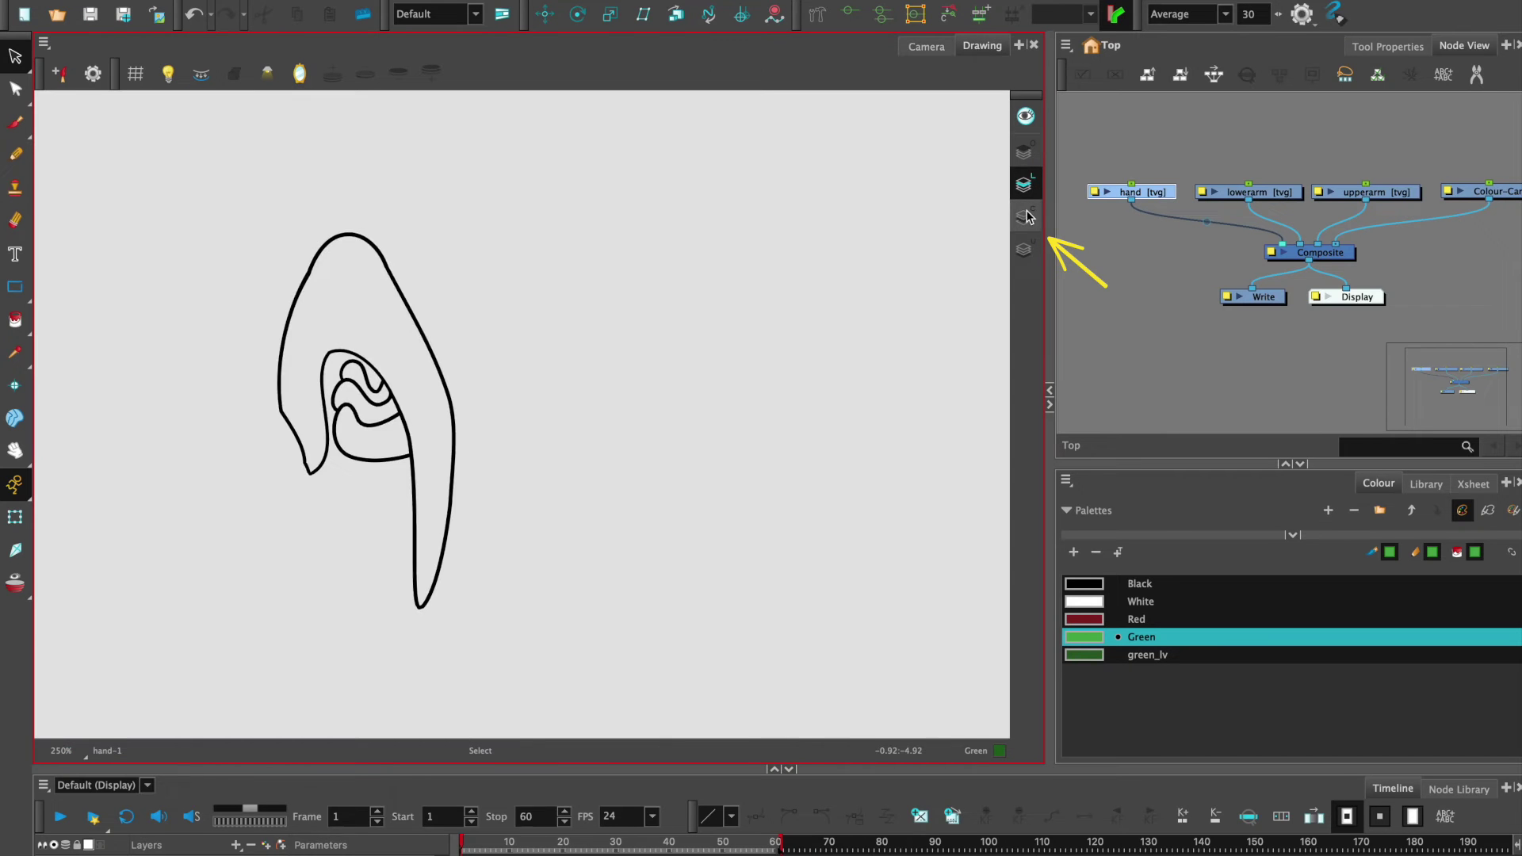
left_click(1023, 217)
left_click(16, 327)
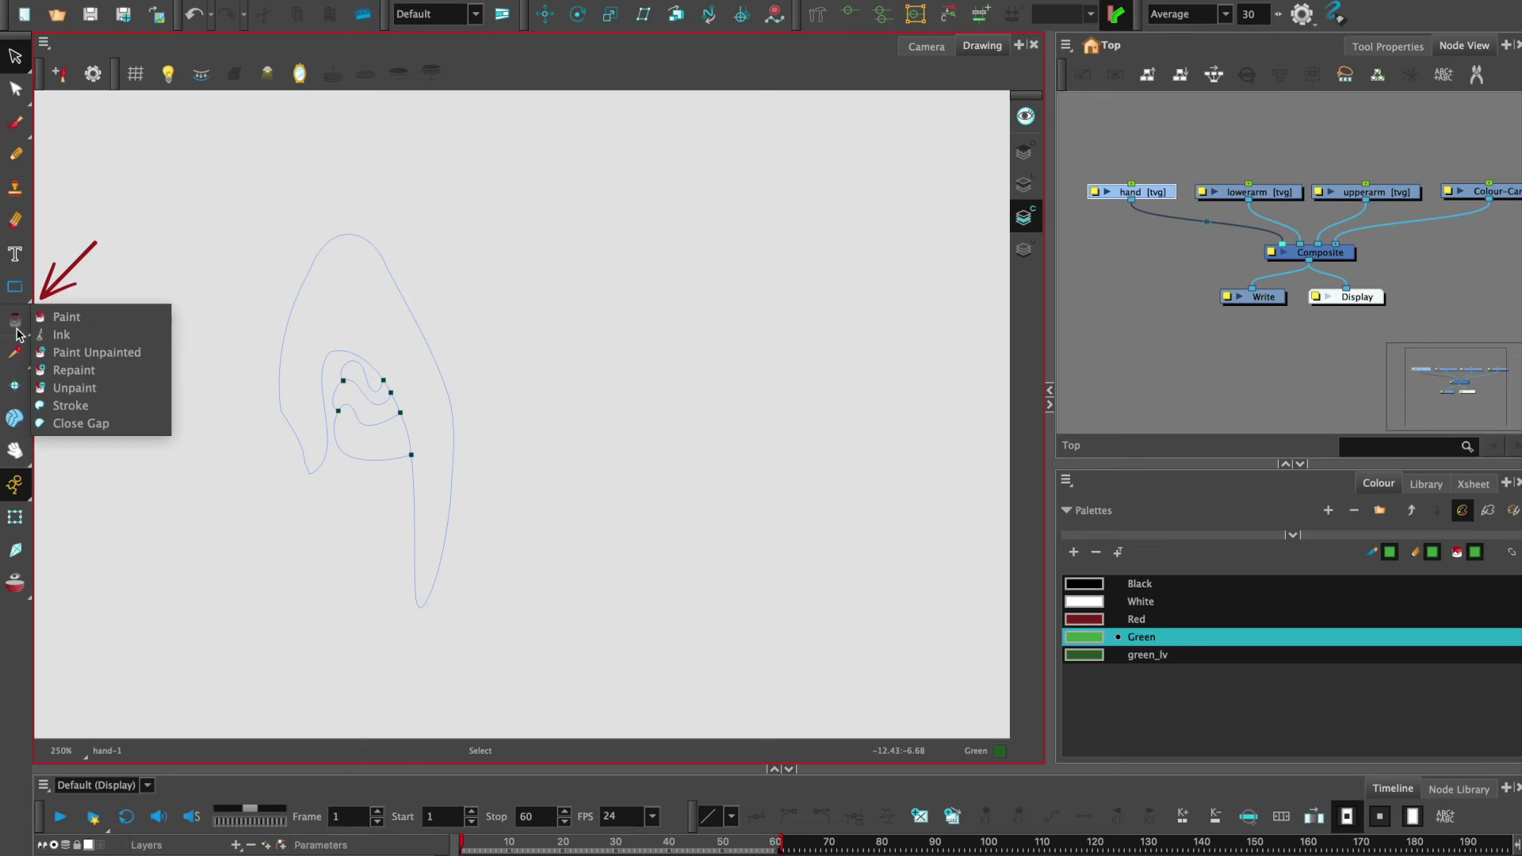
left_click(65, 316)
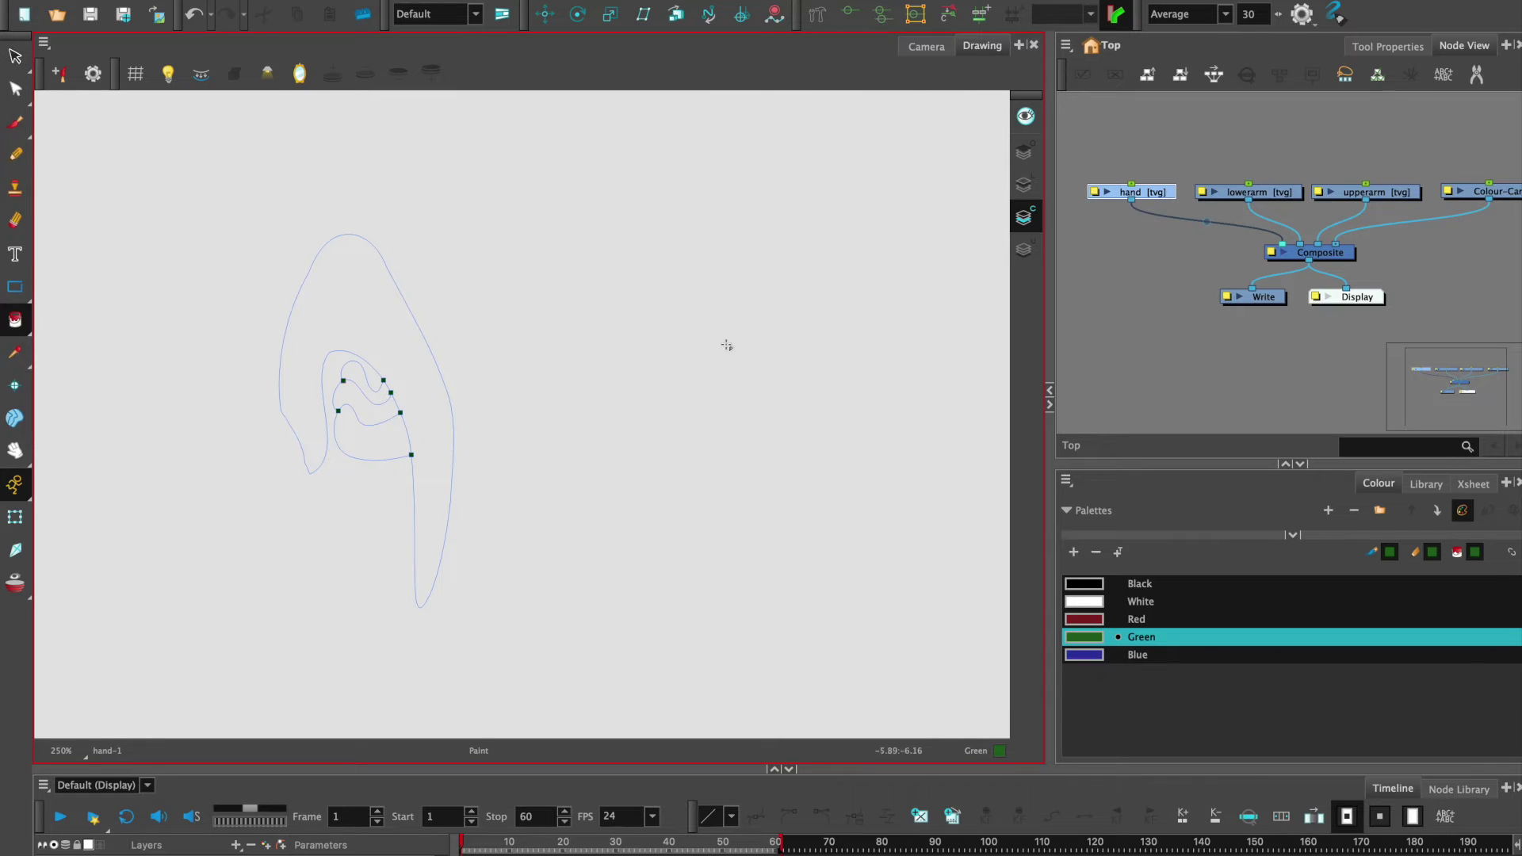
left_click(1293, 536)
left_click(1177, 575)
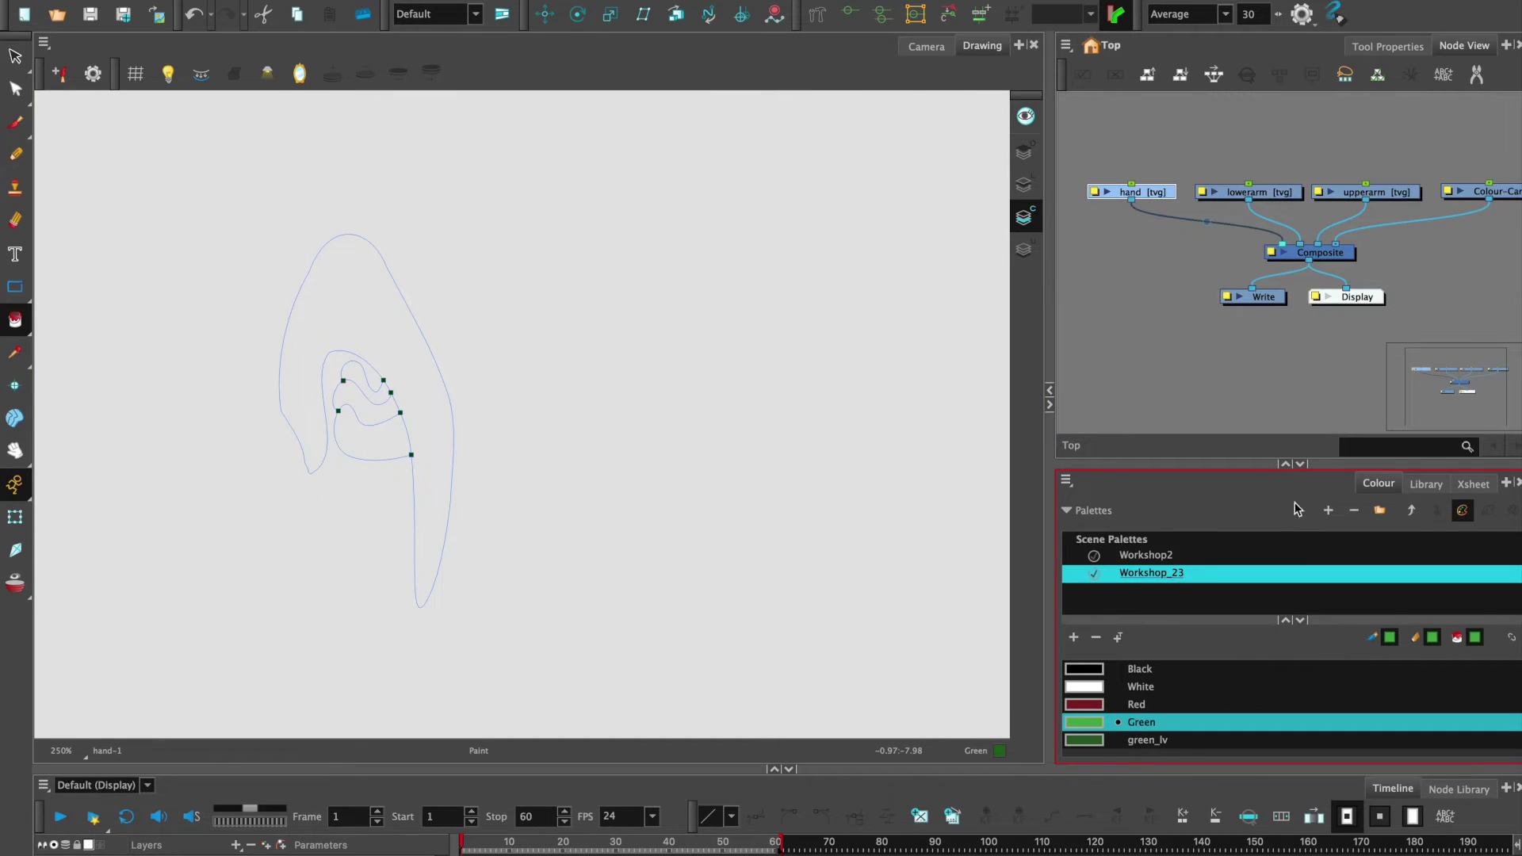
left_click_drag(1271, 619, 1266, 504)
left_click(373, 317)
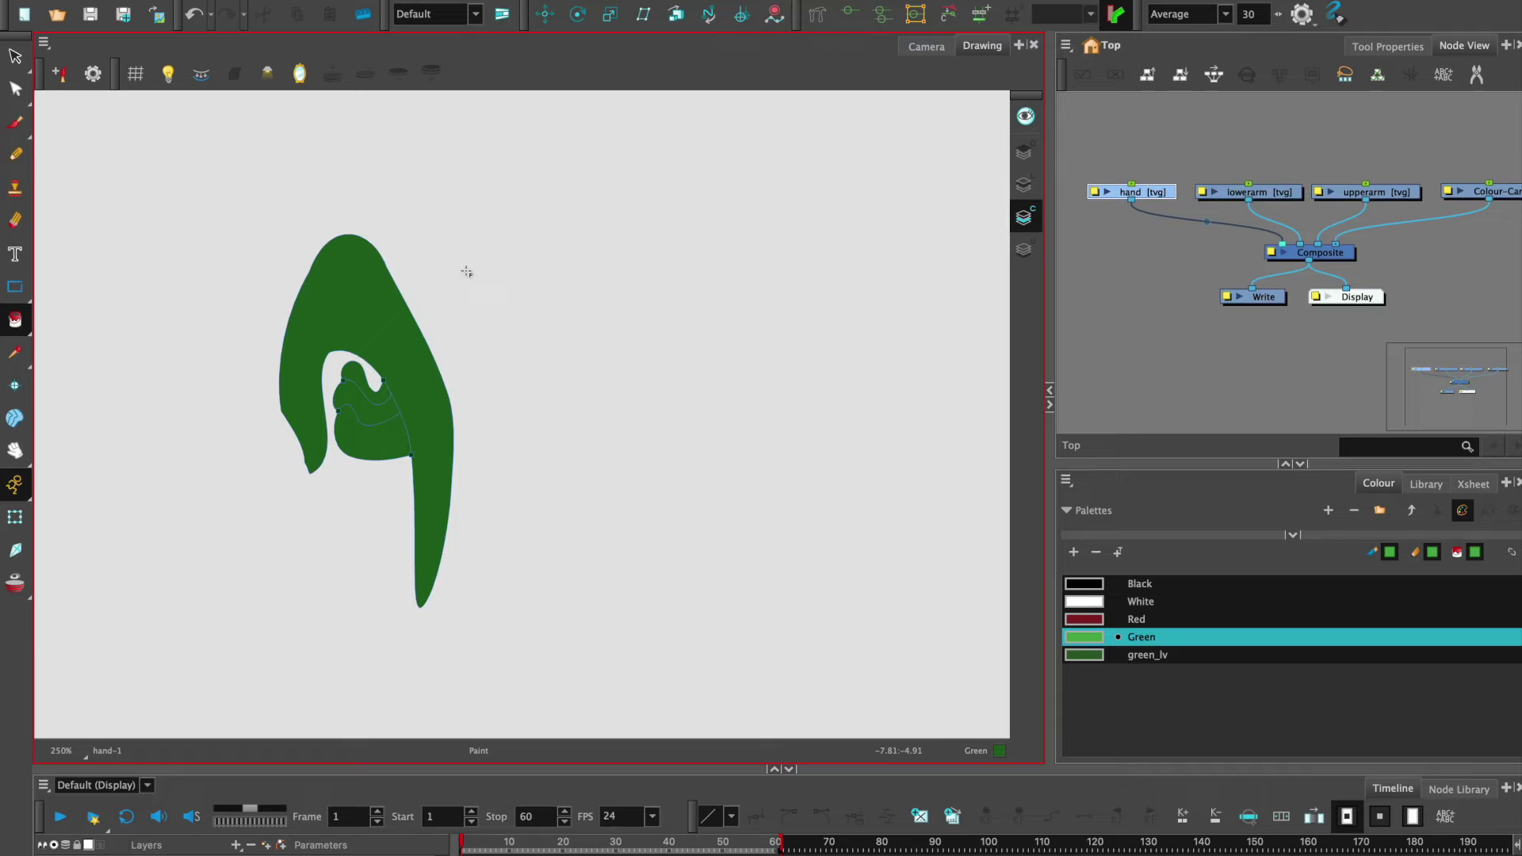
Fill the lowerarm drawing with green, then select the upperarm drawing.
left_click(926, 46)
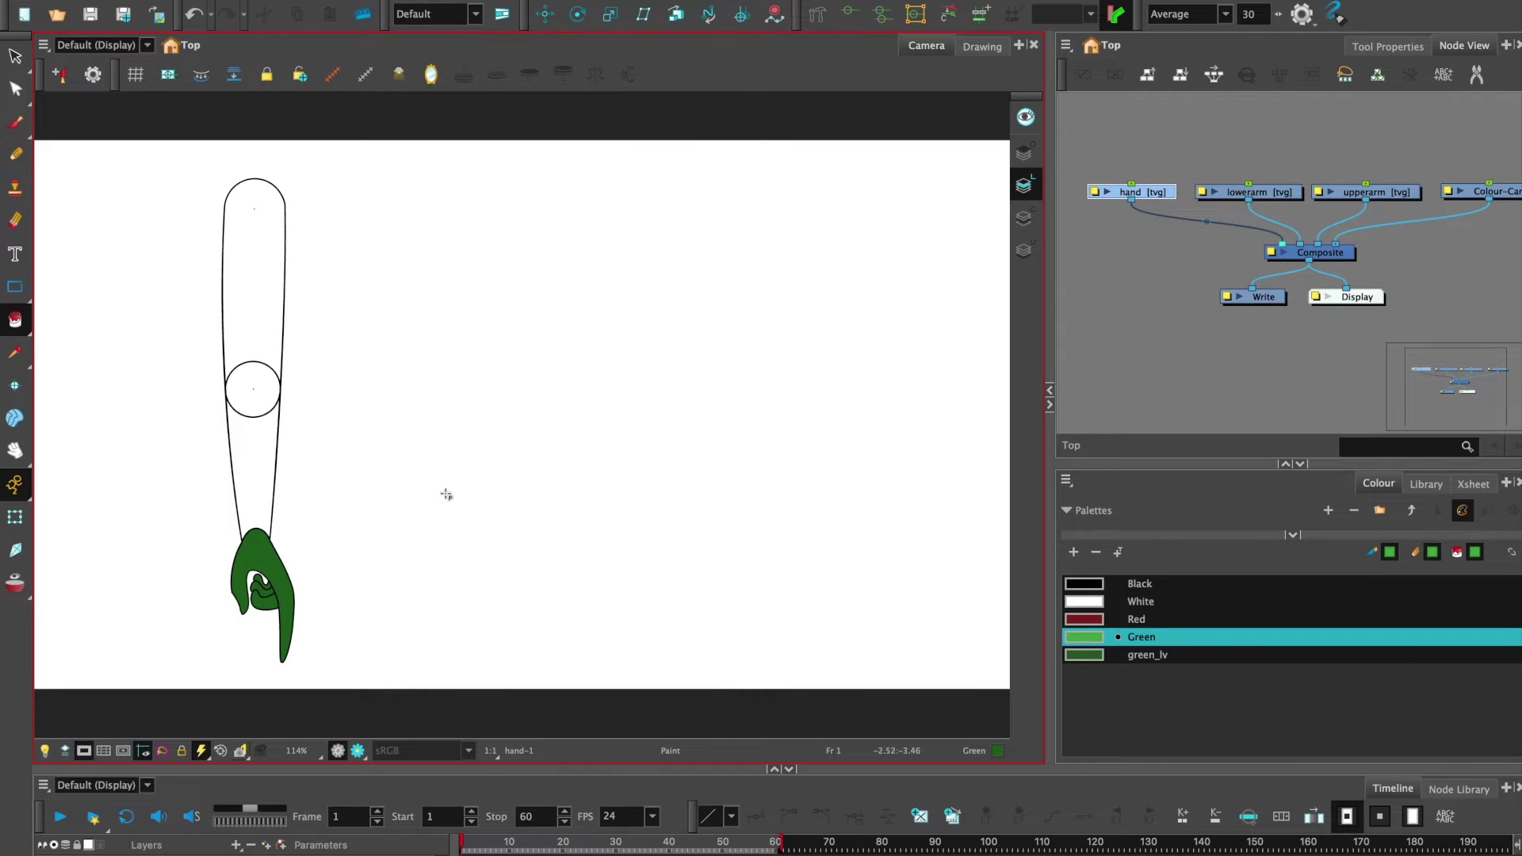
left_click(1246, 192)
key("alt+q")
left_click(1301, 468)
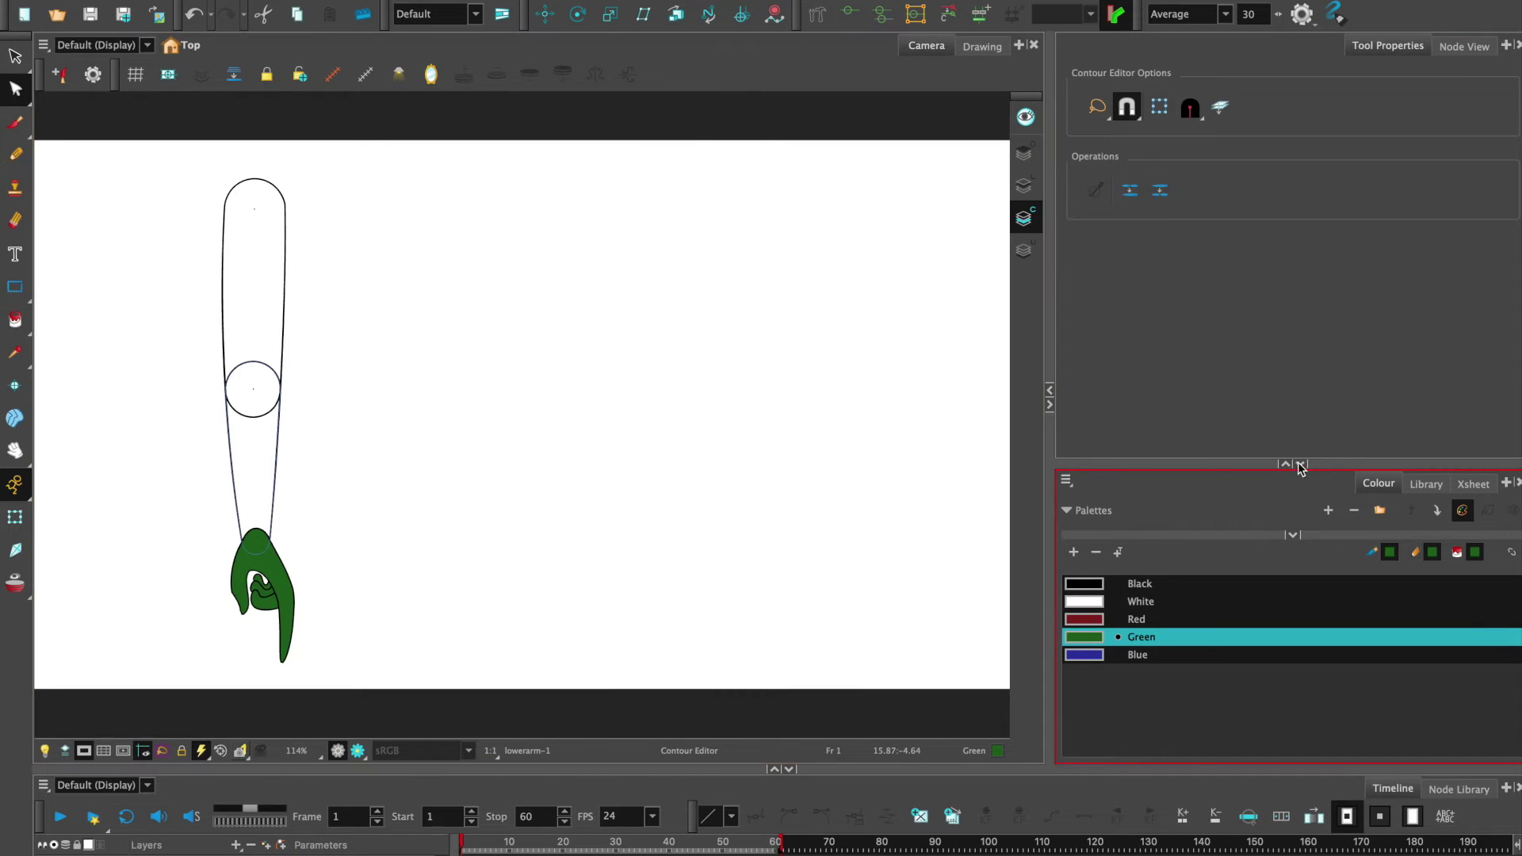
left_click(1293, 535)
key("alt+i")
left_click(252, 443)
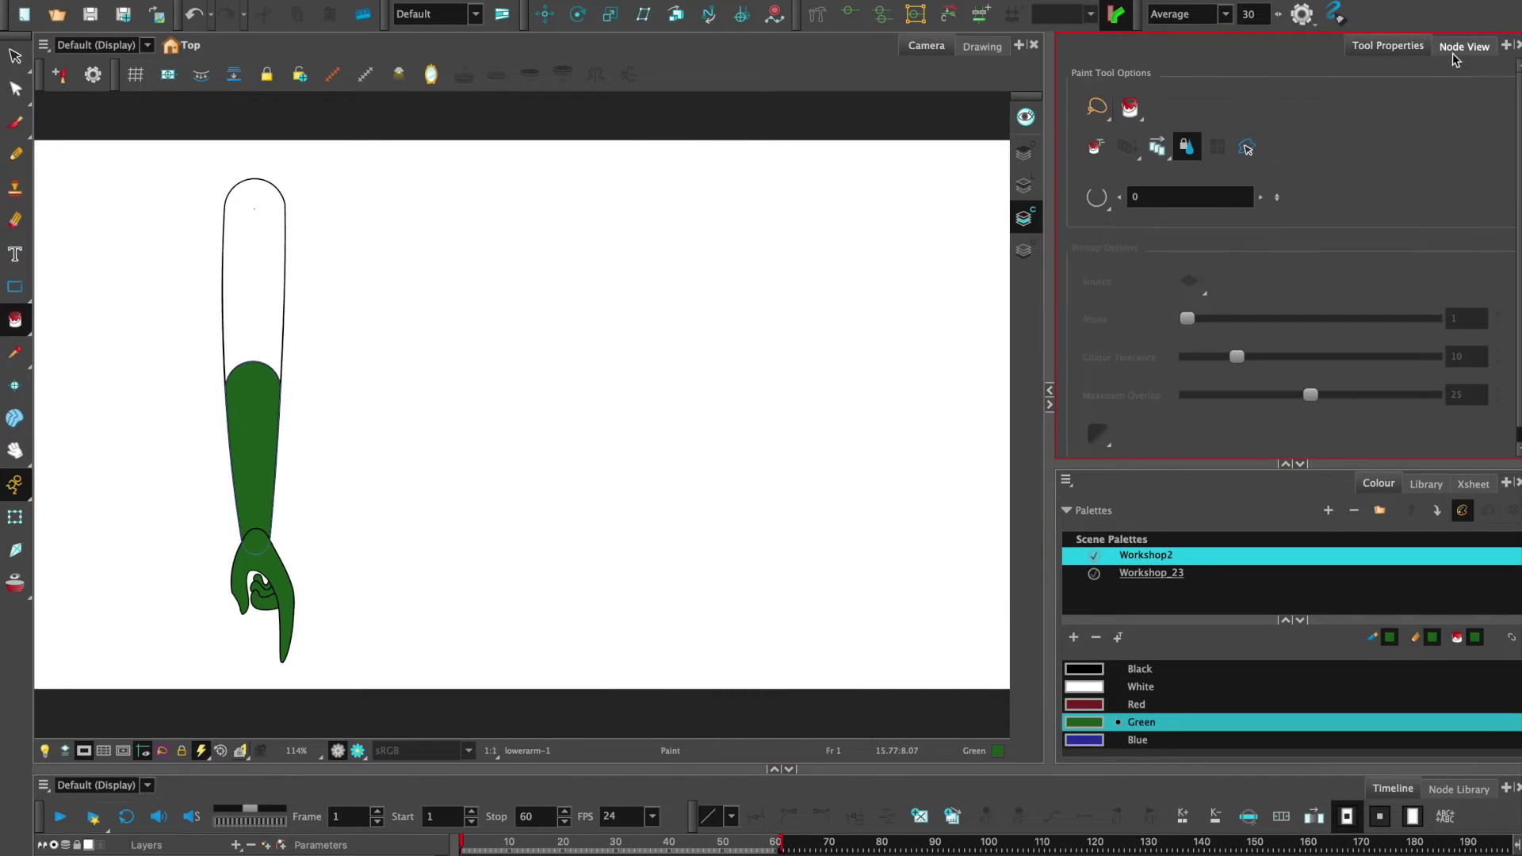
left_click(1464, 46)
left_click(1365, 192)
Fill the upper arm green, then add parent pegs to the hand, lowerarm and upperarm nodes.
left_click(279, 313)
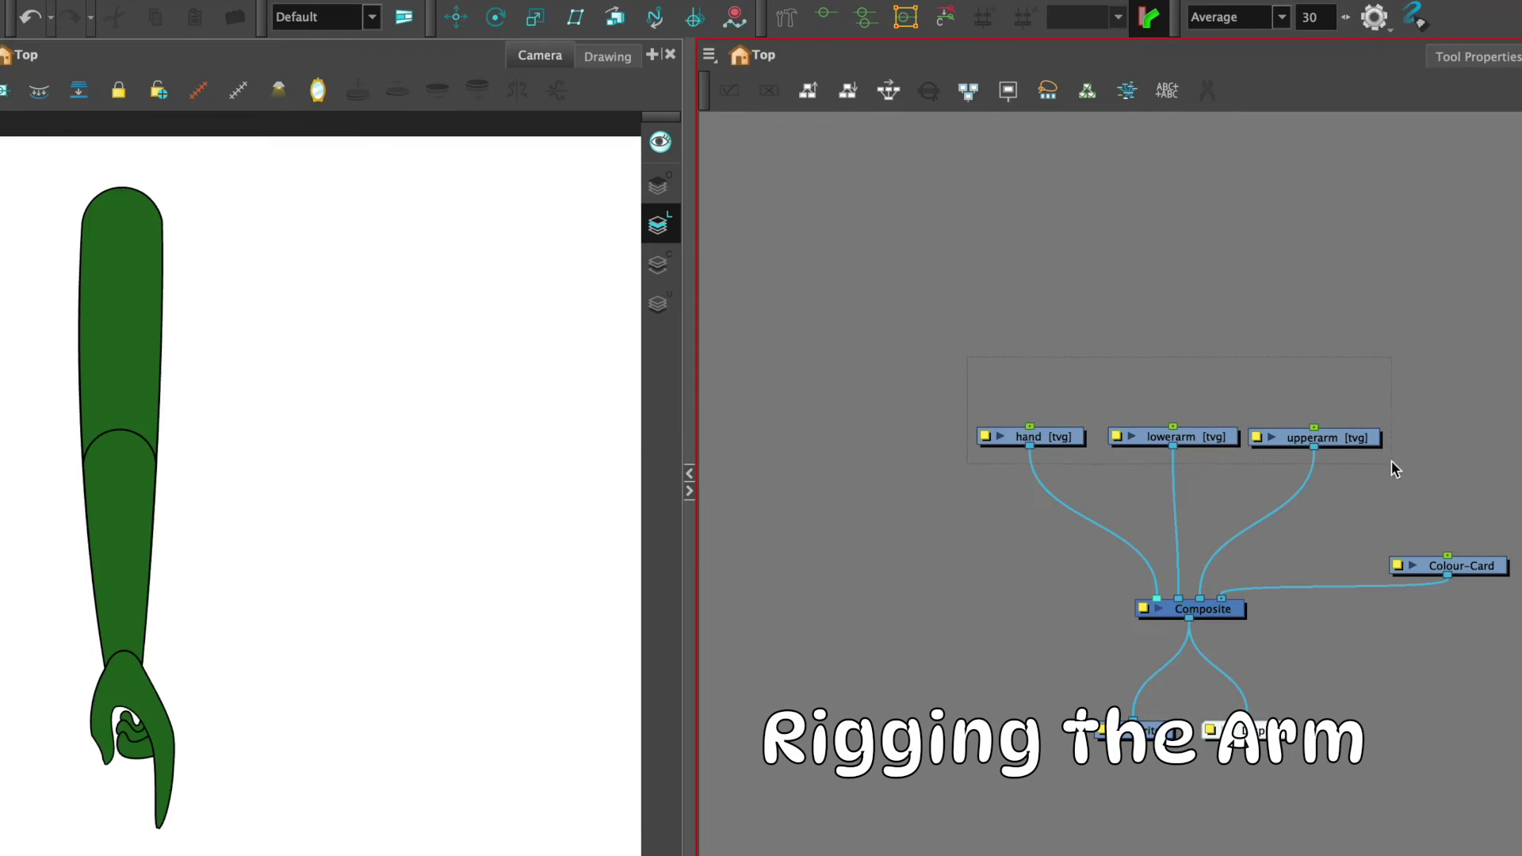
left_click_drag(1394, 469, 1395, 441)
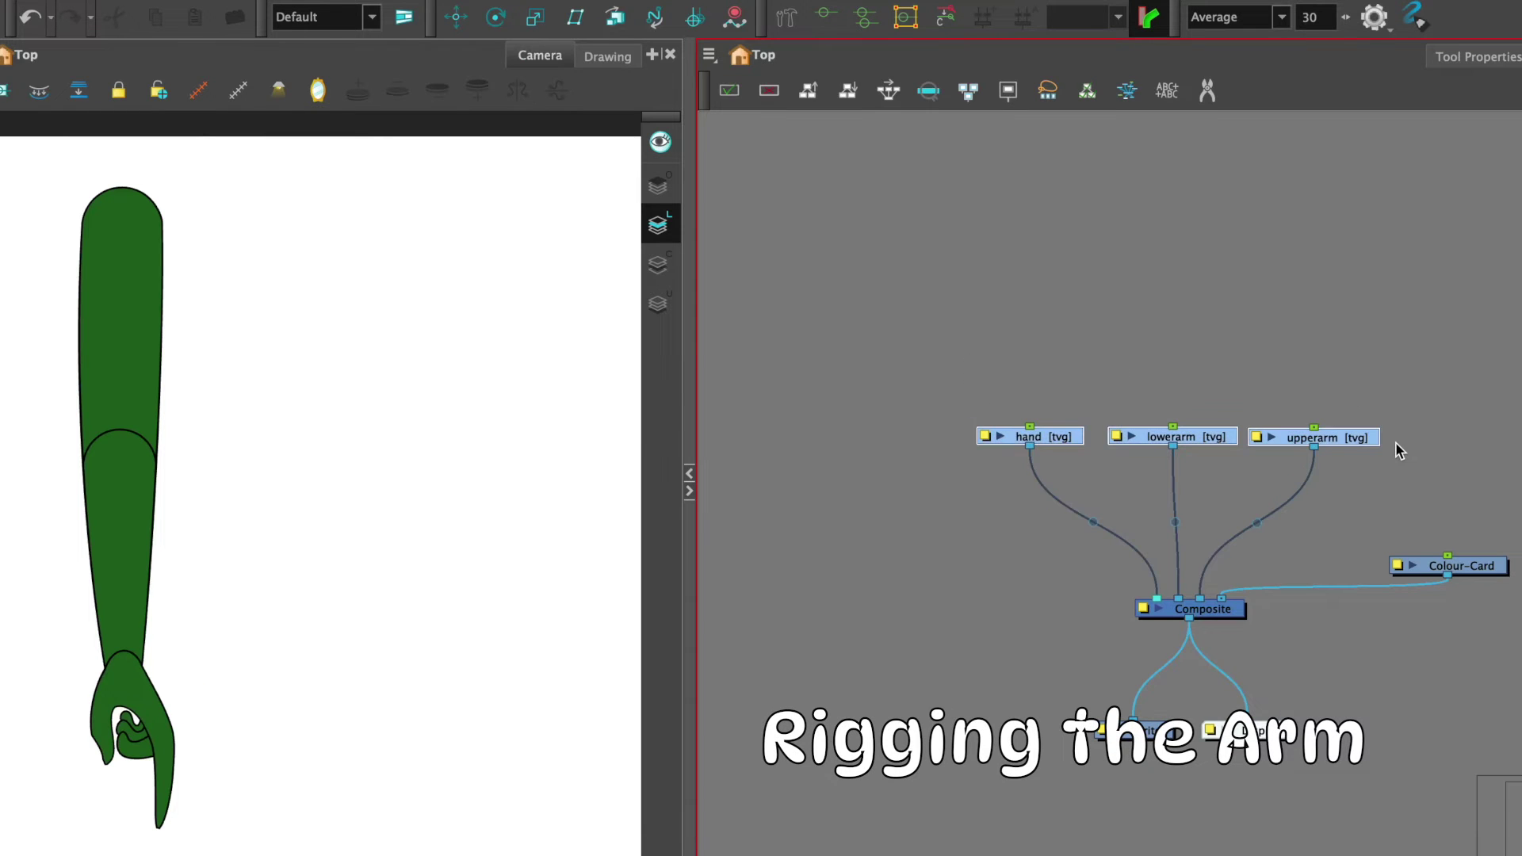
key("ctrl+p")
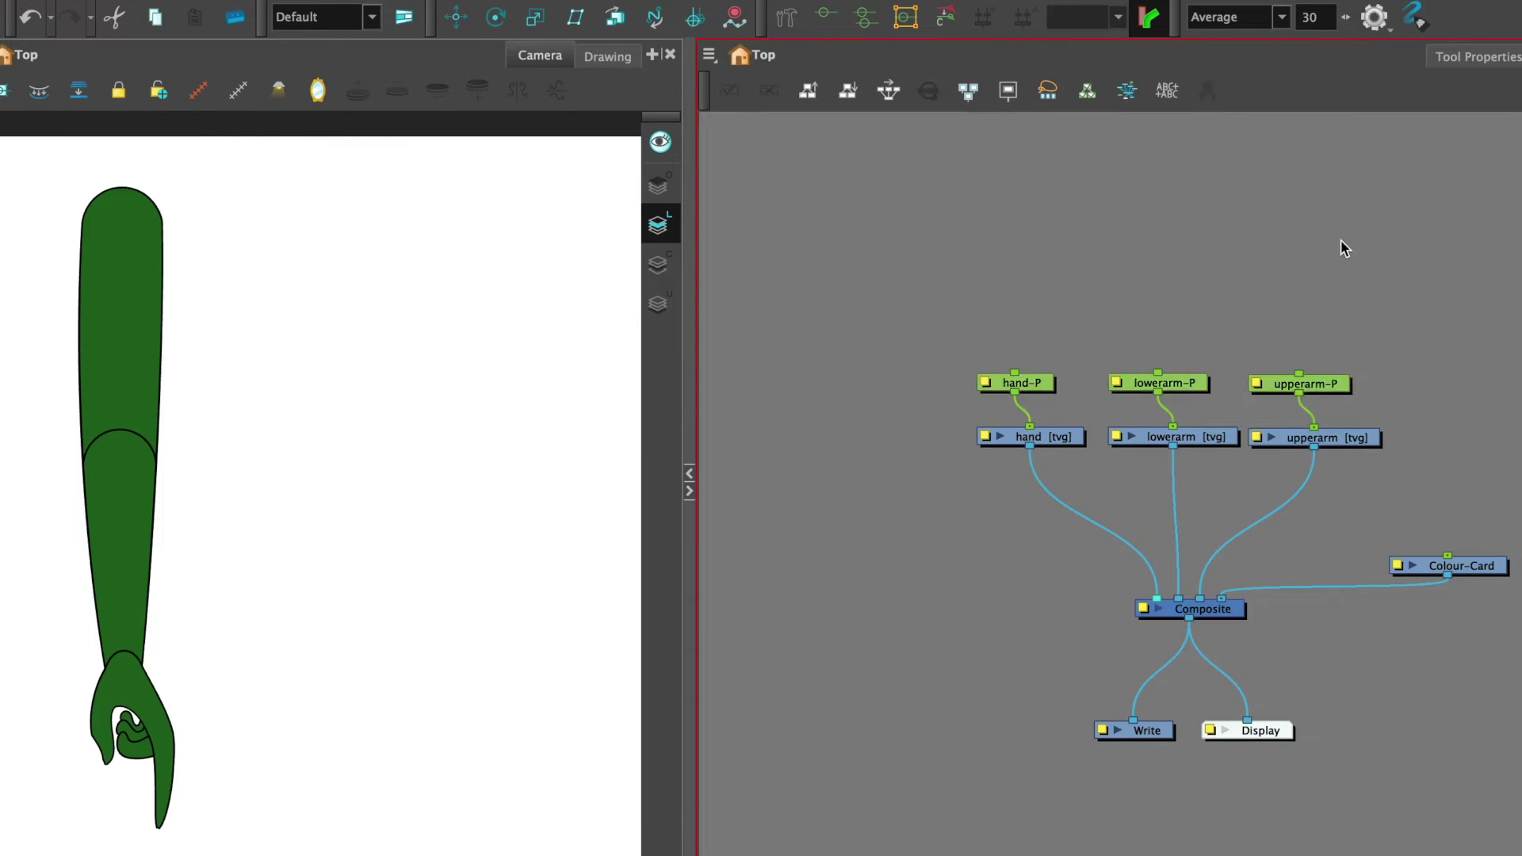
key("ctrl+shift+p")
left_click(496, 17)
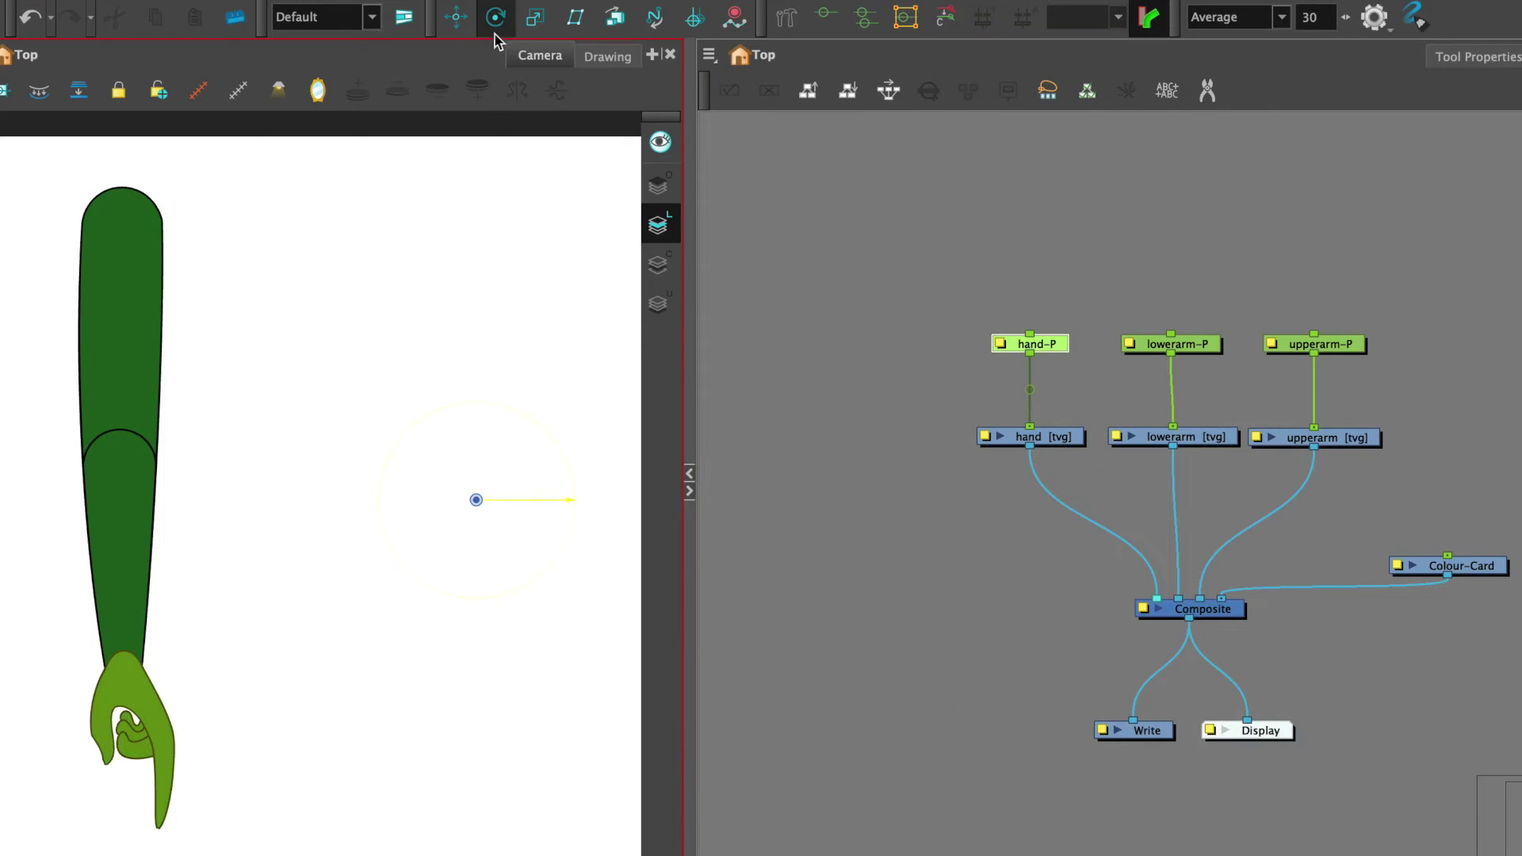
left_click(925, 439)
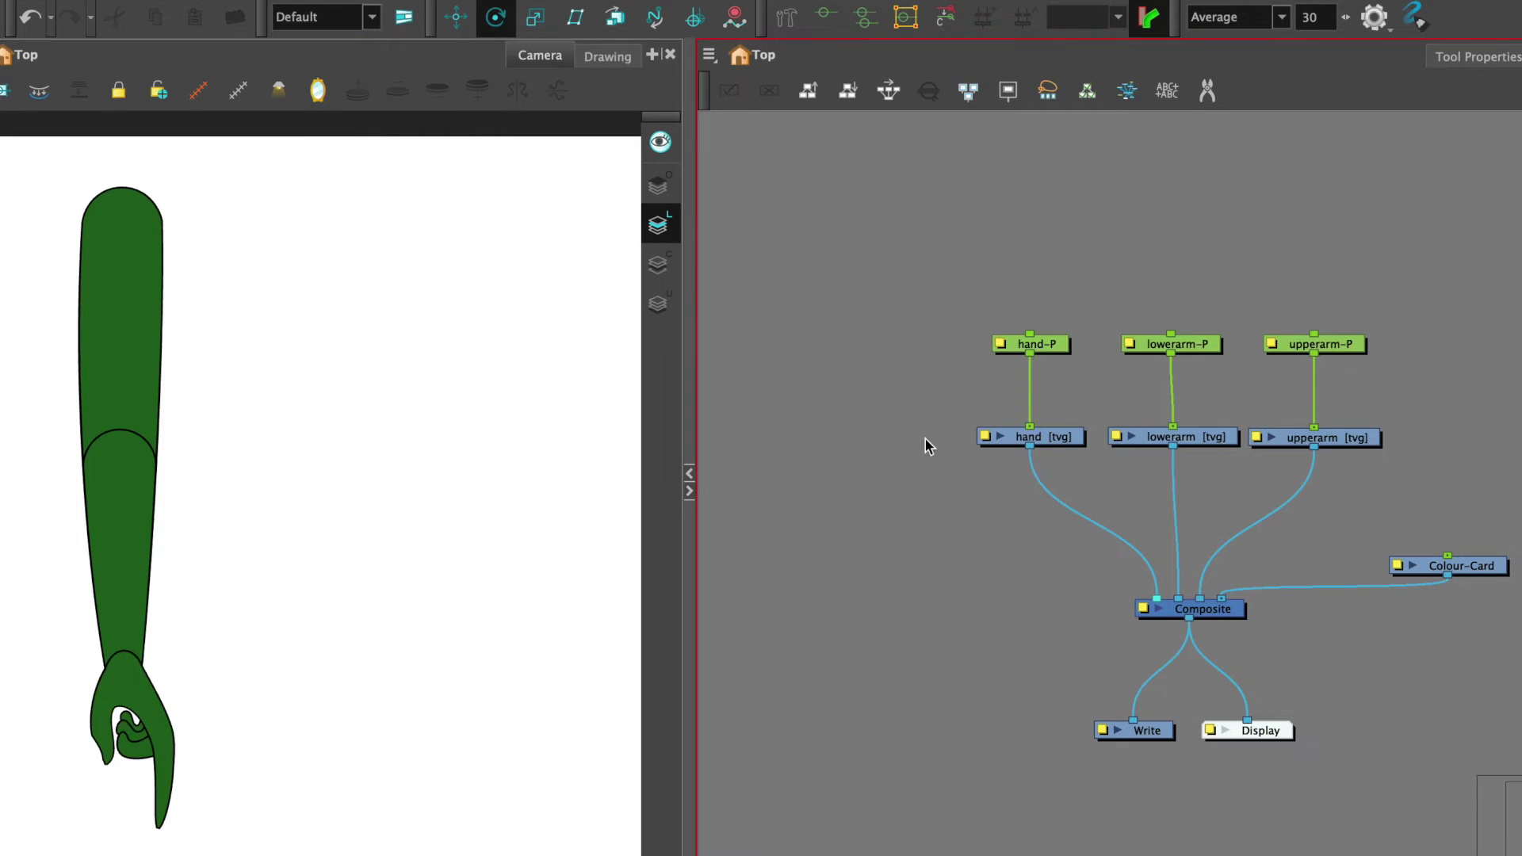
Add an Underlay-Layer node via 'un', wiring the hand drawing into it and it into the Composite.
key("Tab")
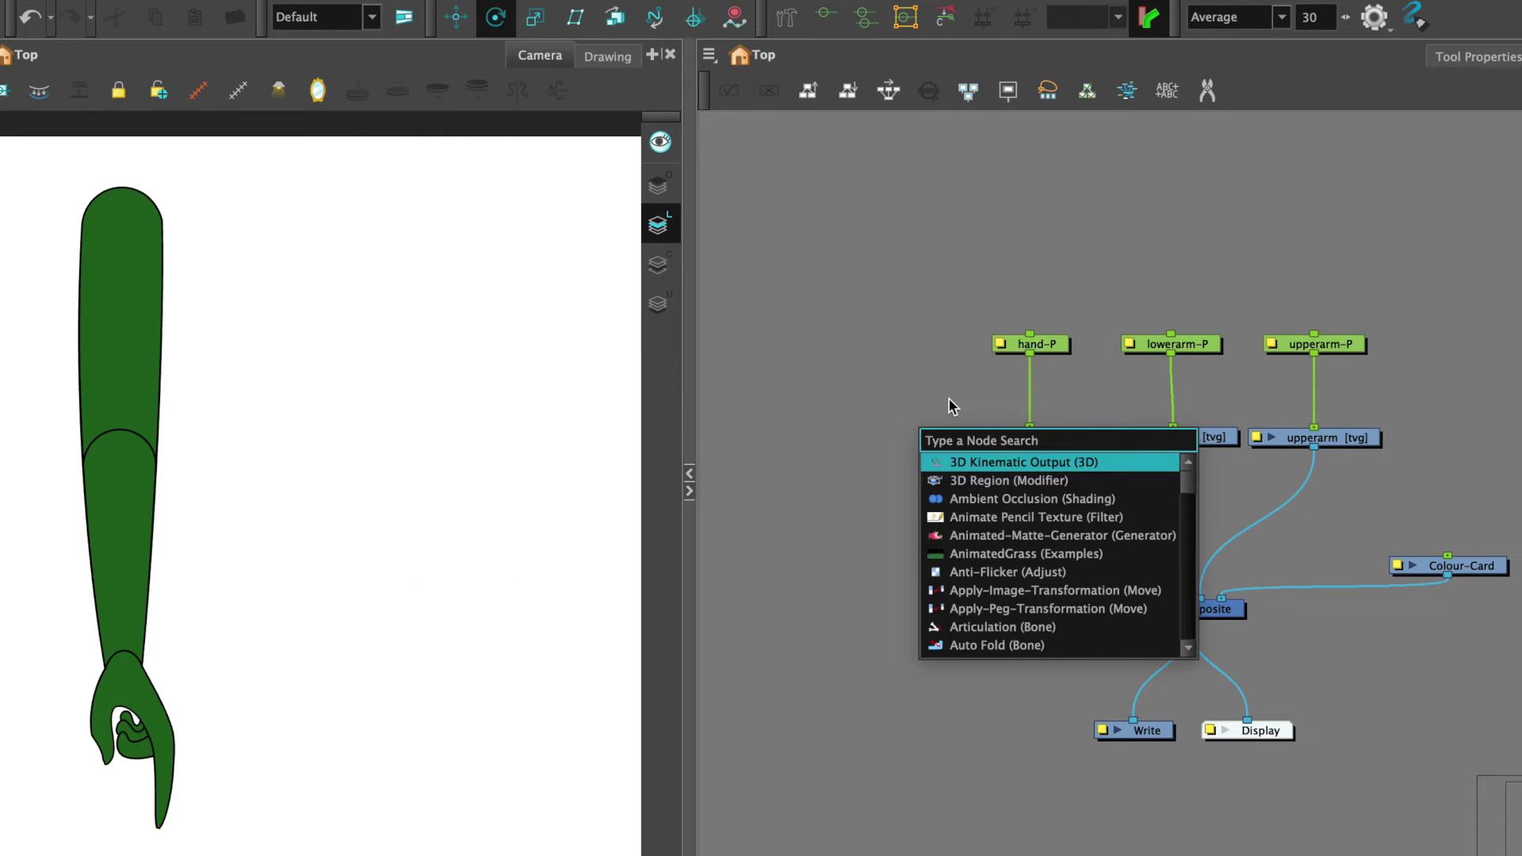
type("un")
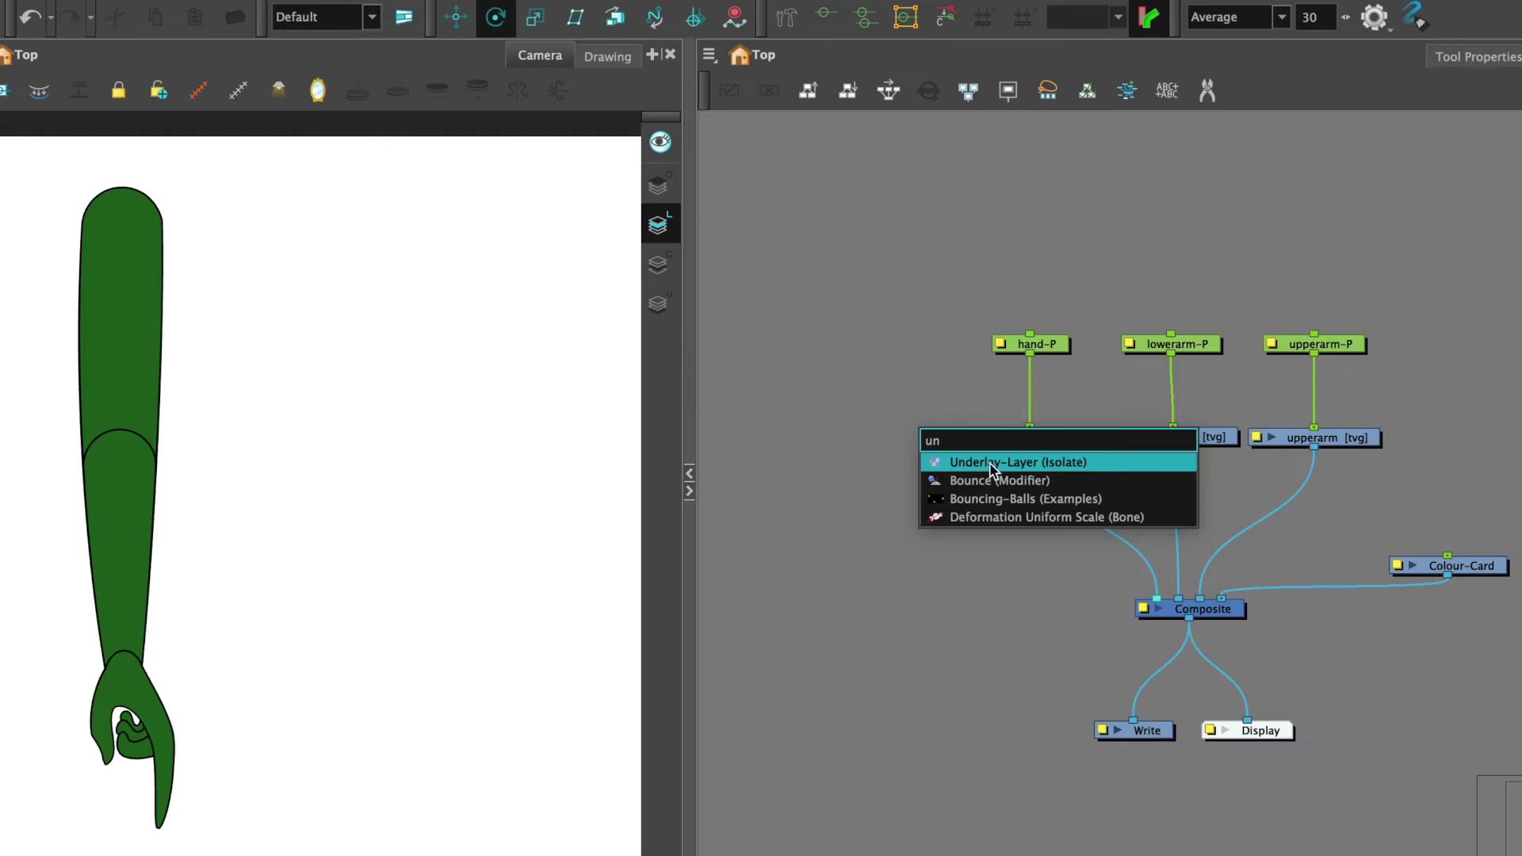
left_click(991, 467)
mouse_move(1037, 420)
left_mouse_down()
mouse_move(1004, 537)
mouse_move(1029, 445)
left_mouse_up()
left_click_drag(952, 541, 1152, 599)
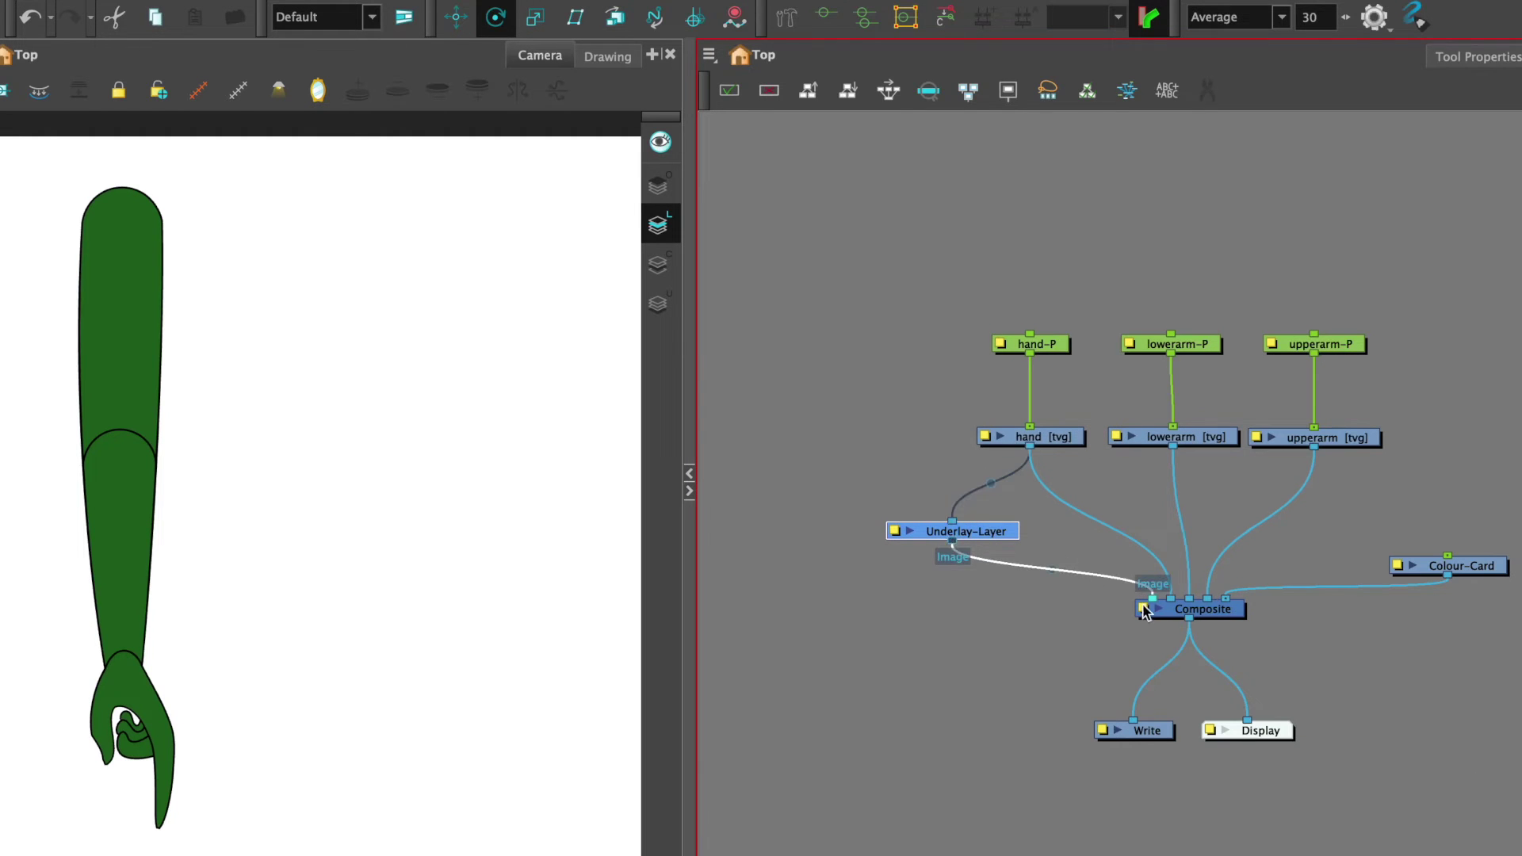
Select the hand peg in the node graph.
scroll(205, 674, "up", 5)
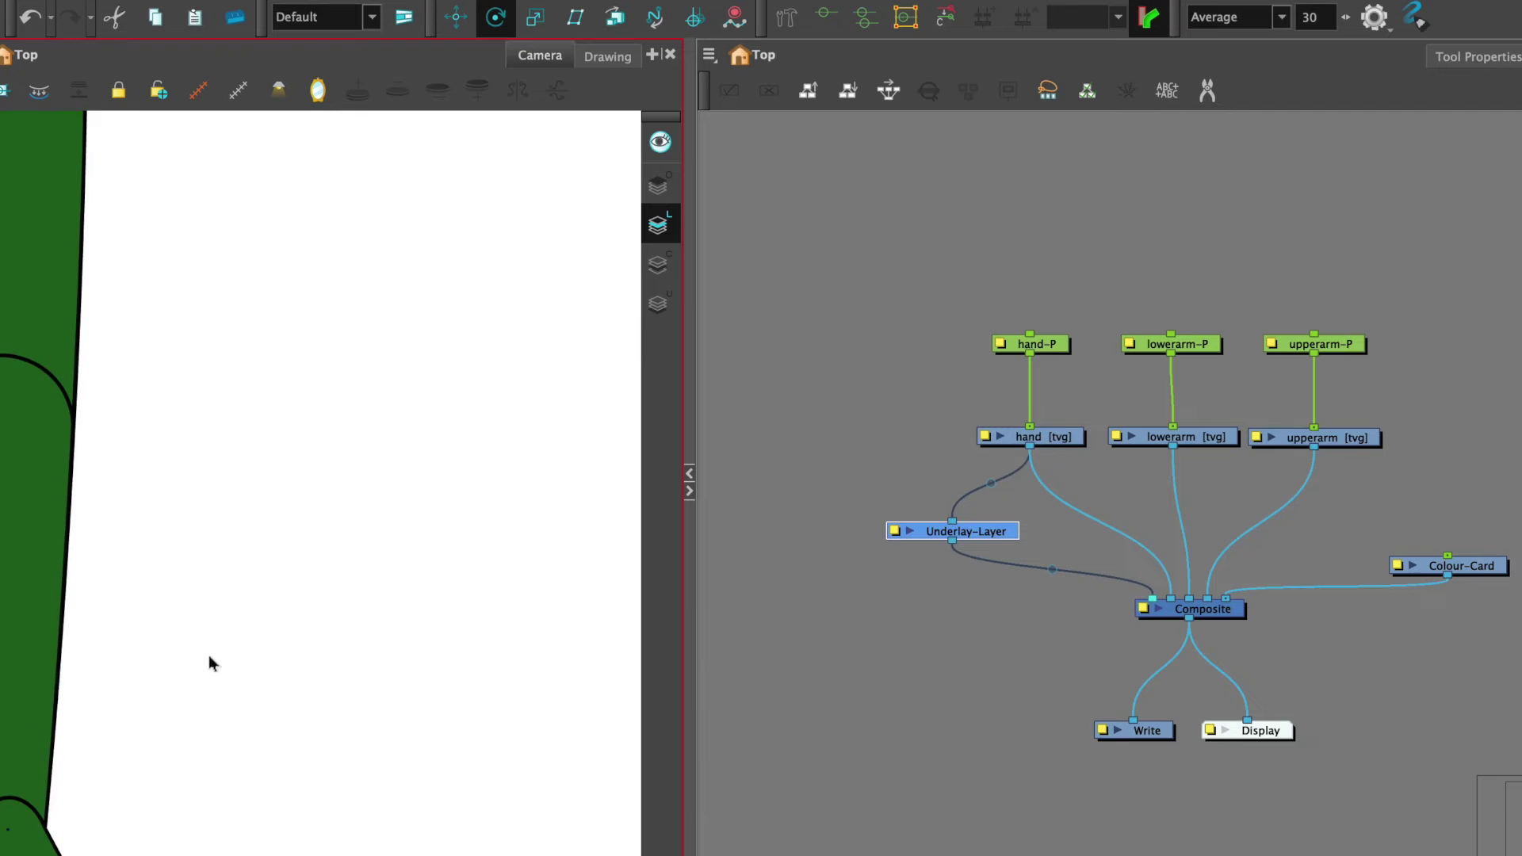
scroll(279, 608, "down", 3)
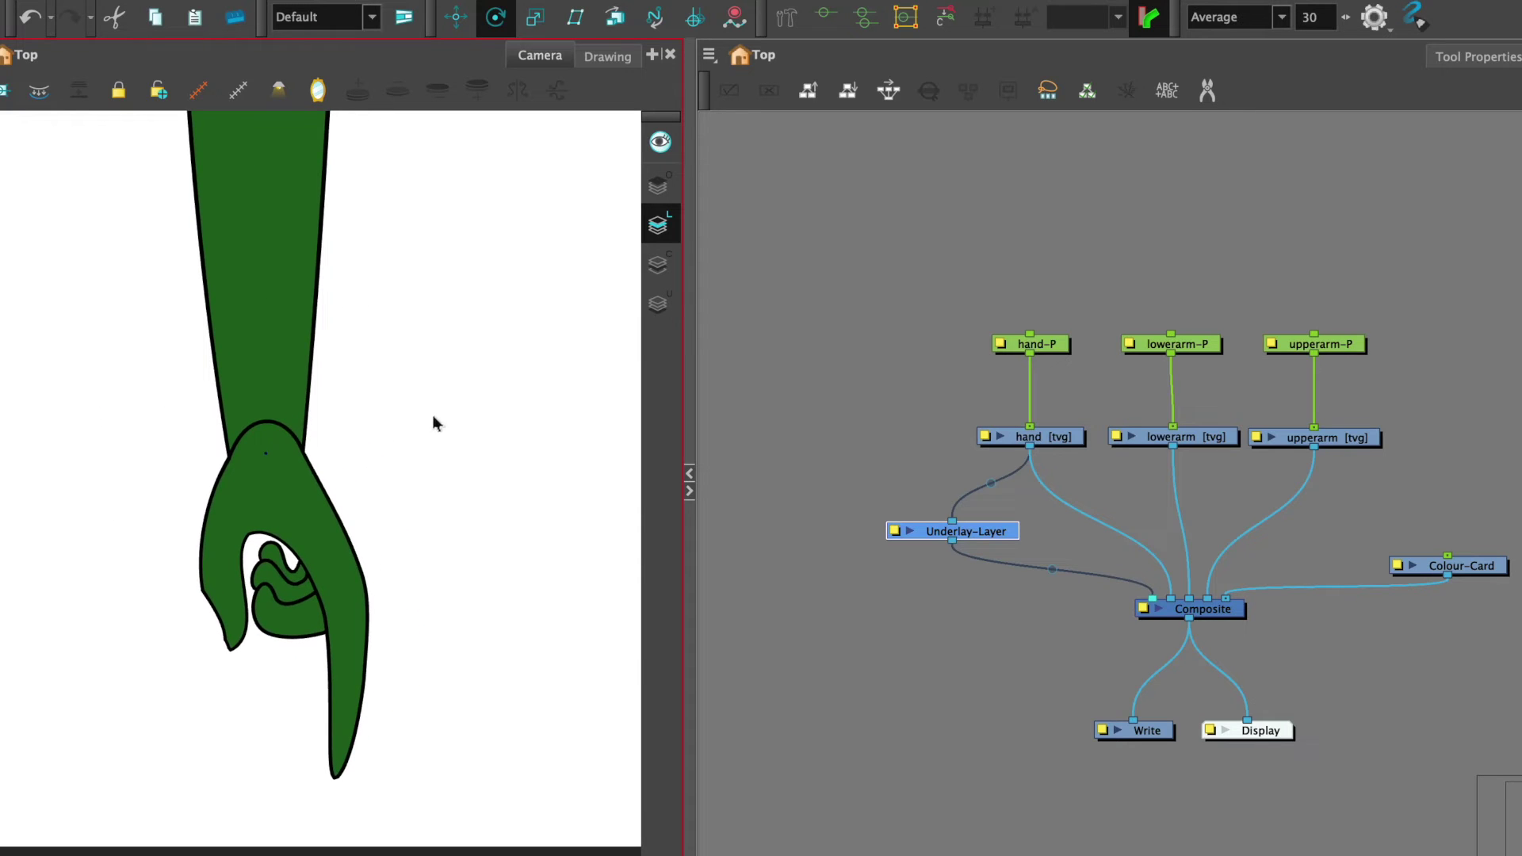
scroll(388, 452, "up", 2)
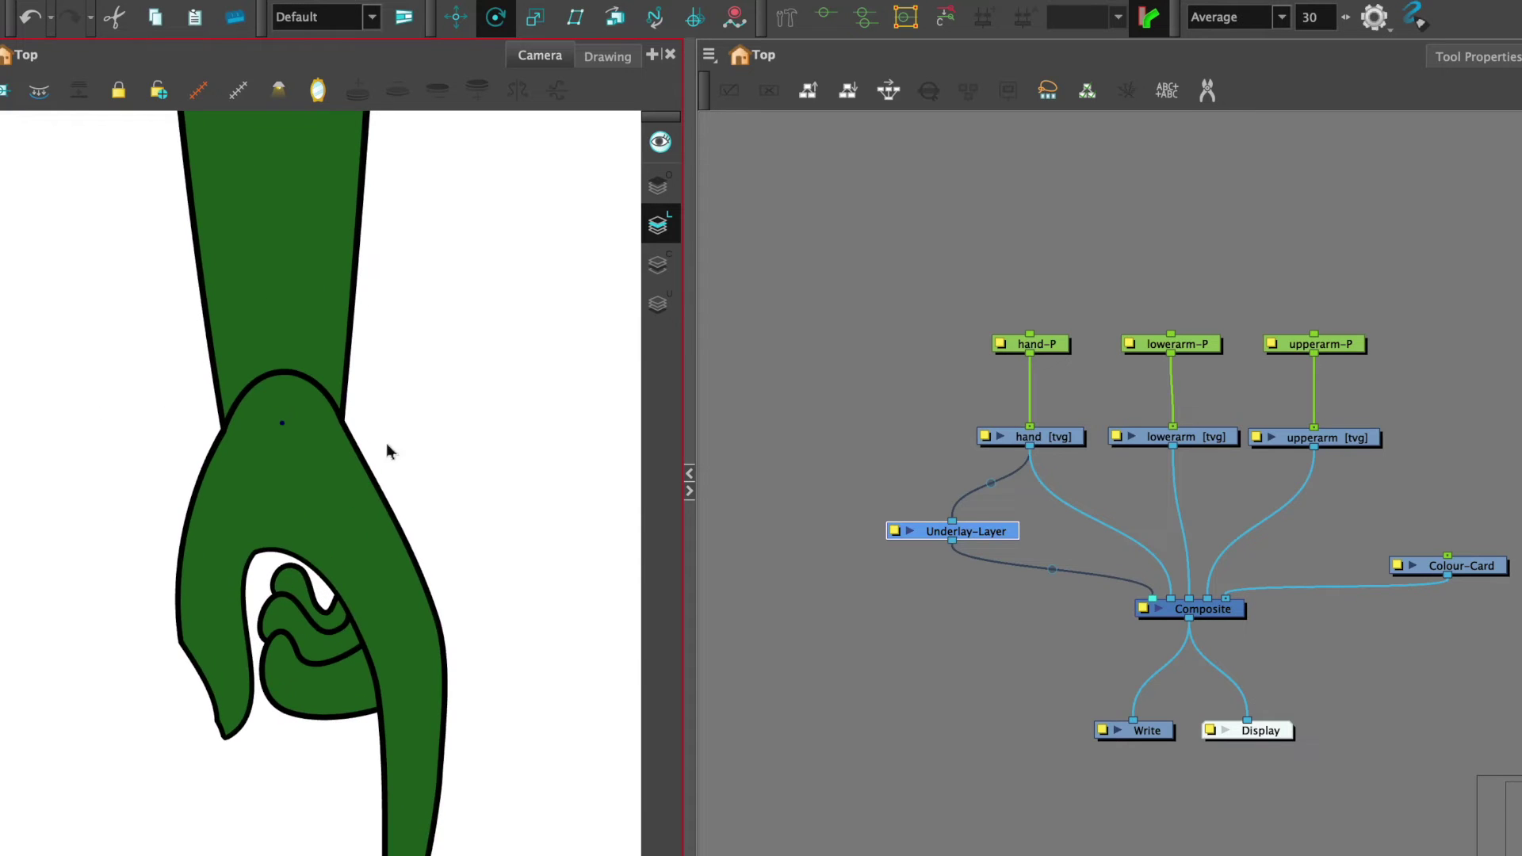
left_click(862, 402)
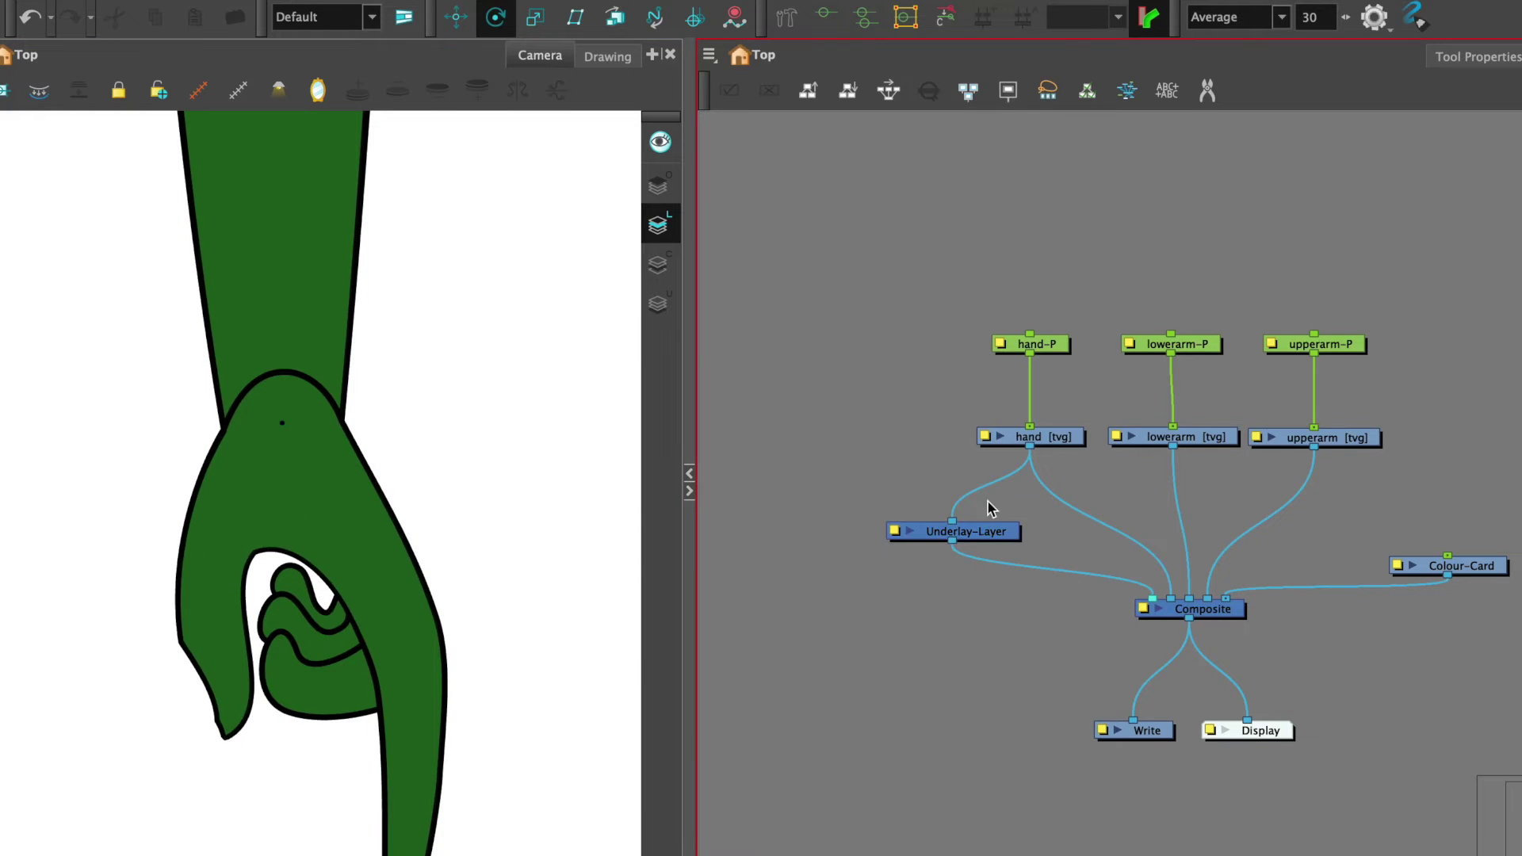
left_click(1043, 349)
scroll(507, 317, "down", 3)
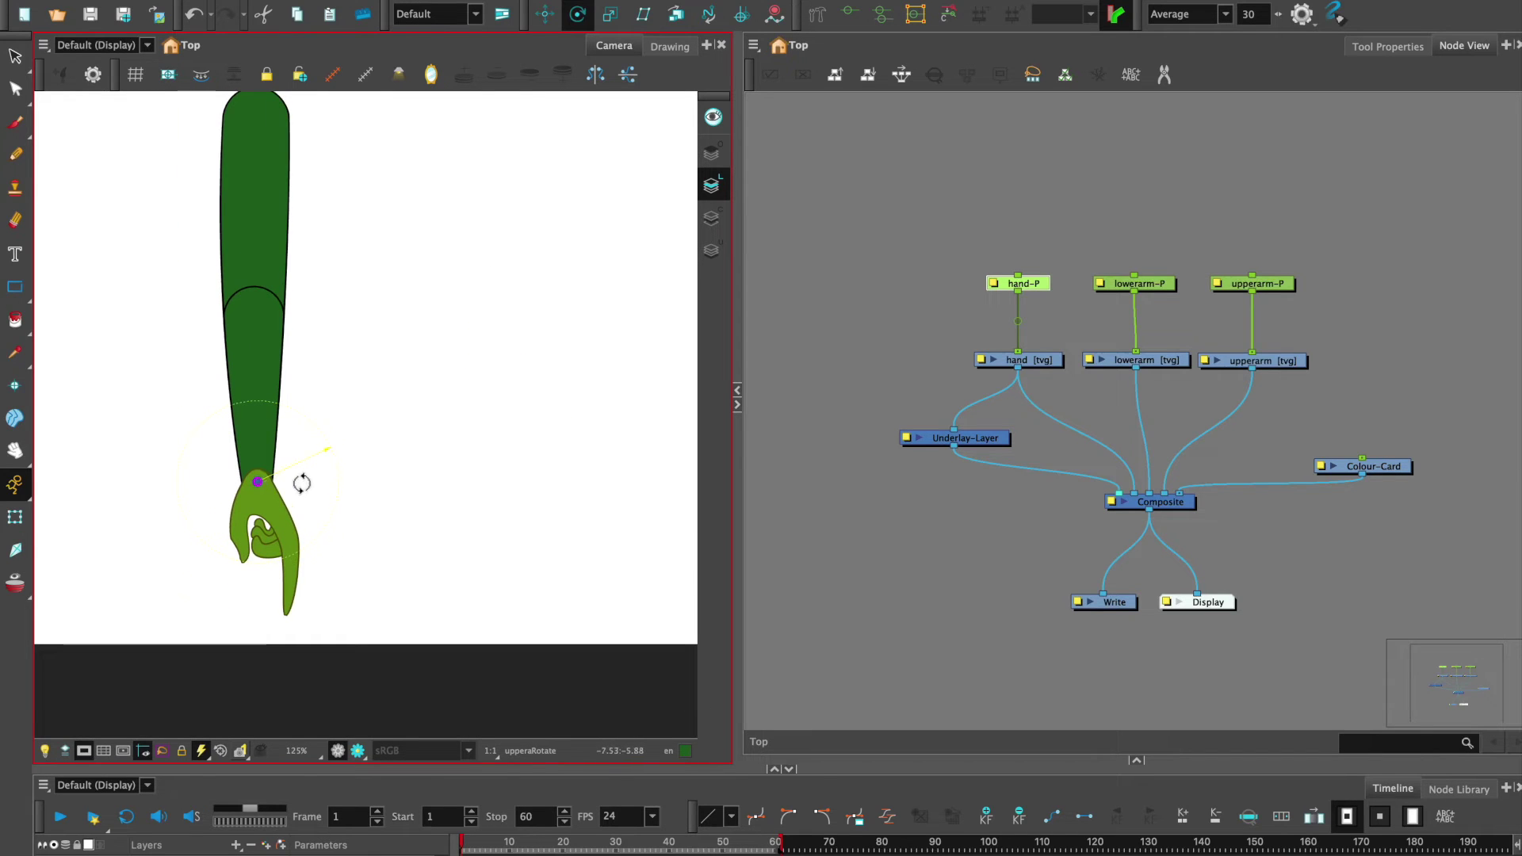
scroll(360, 424, "up", 3)
scroll(383, 354, "up", 2)
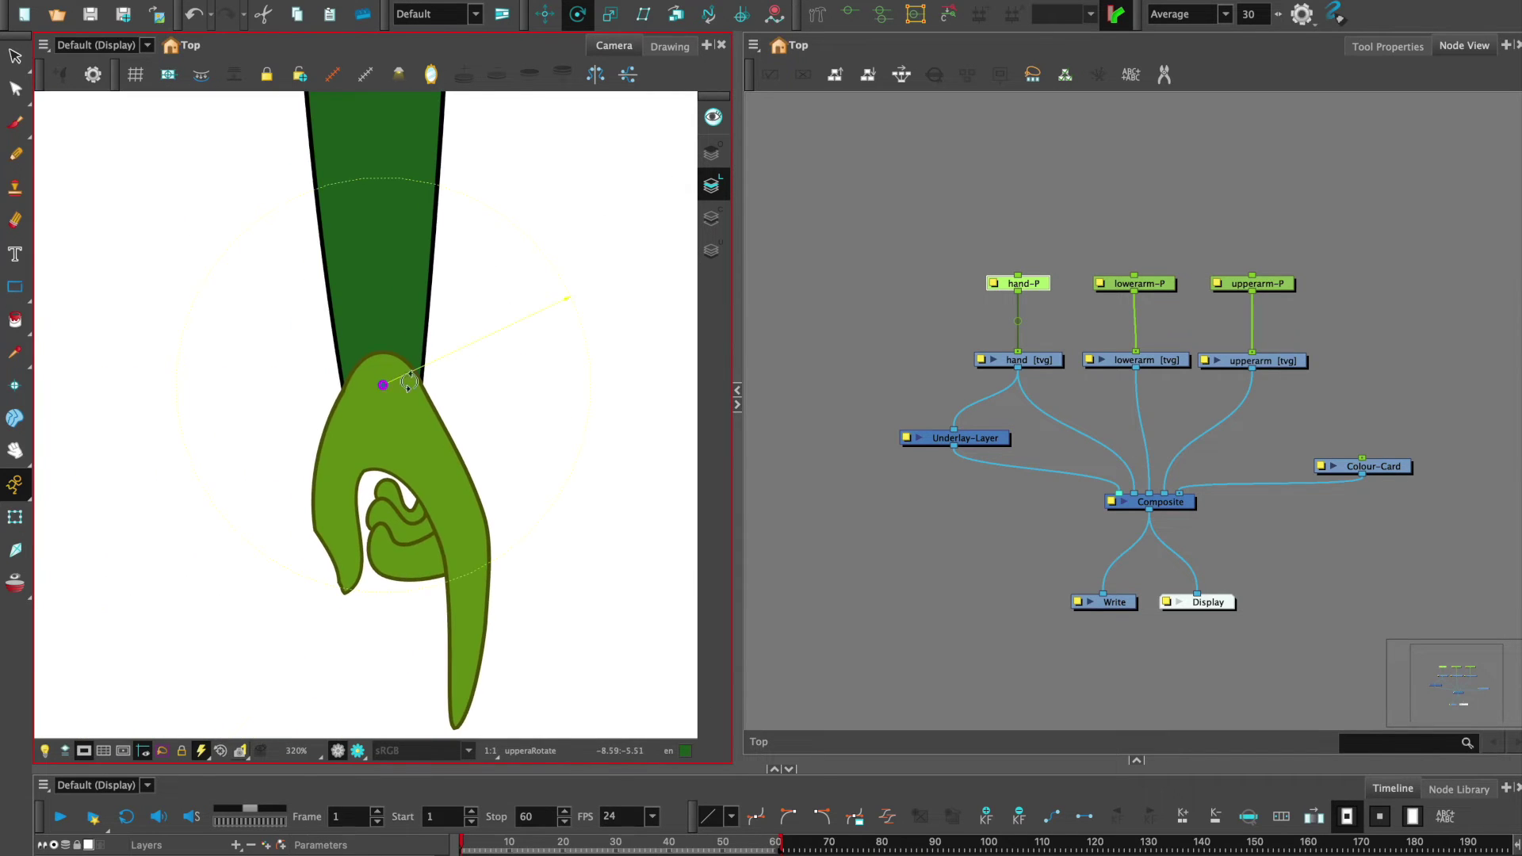
key("2")
key("2")
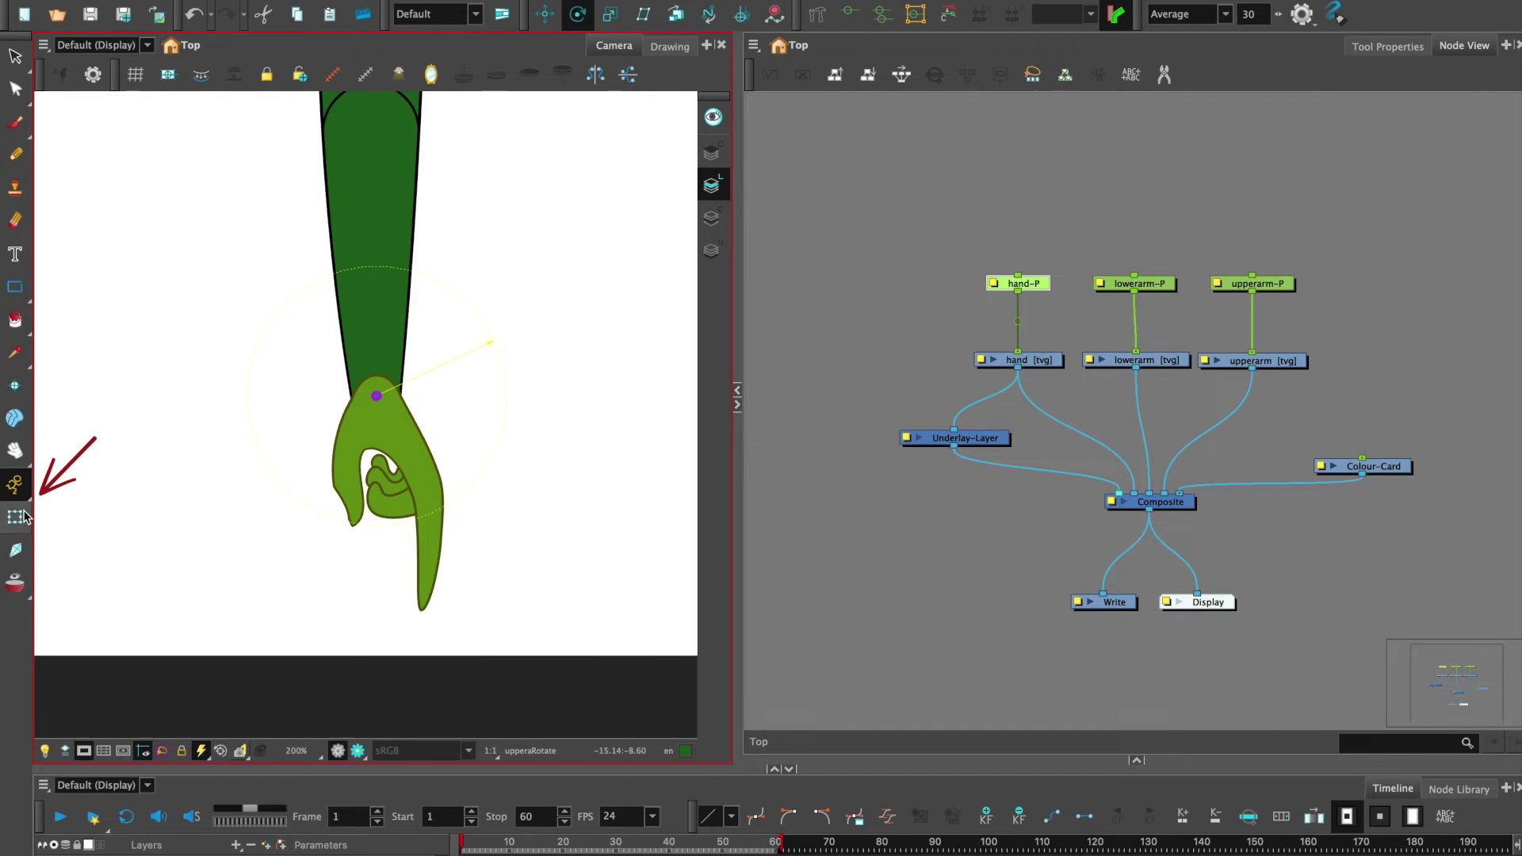
left_click(15, 516)
mouse_move(453, 634)
left_mouse_down()
mouse_move(512, 608)
mouse_move(605, 349)
left_mouse_up()
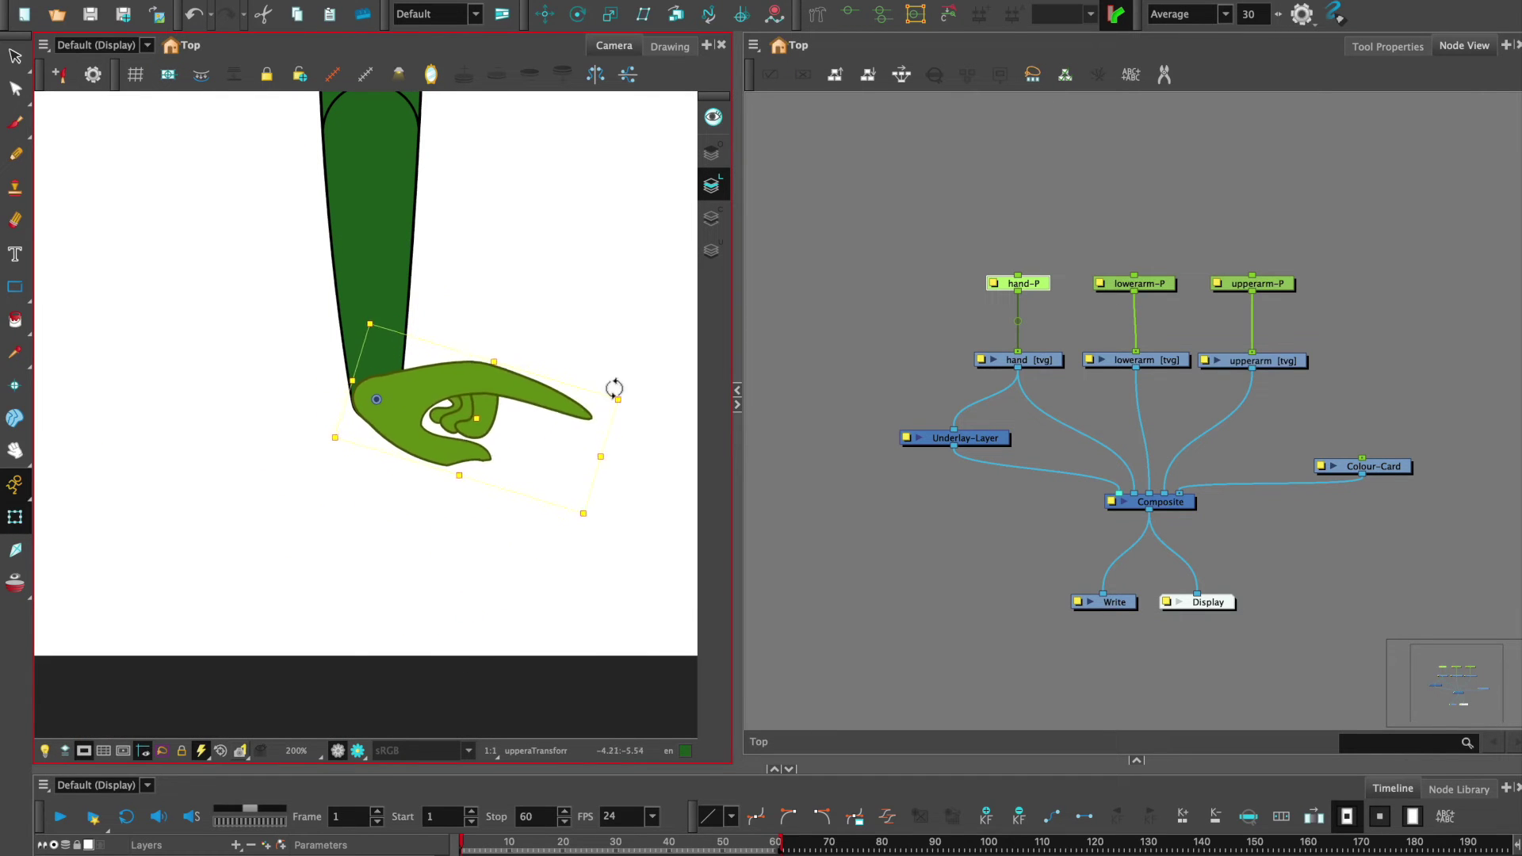
left_click(867, 295)
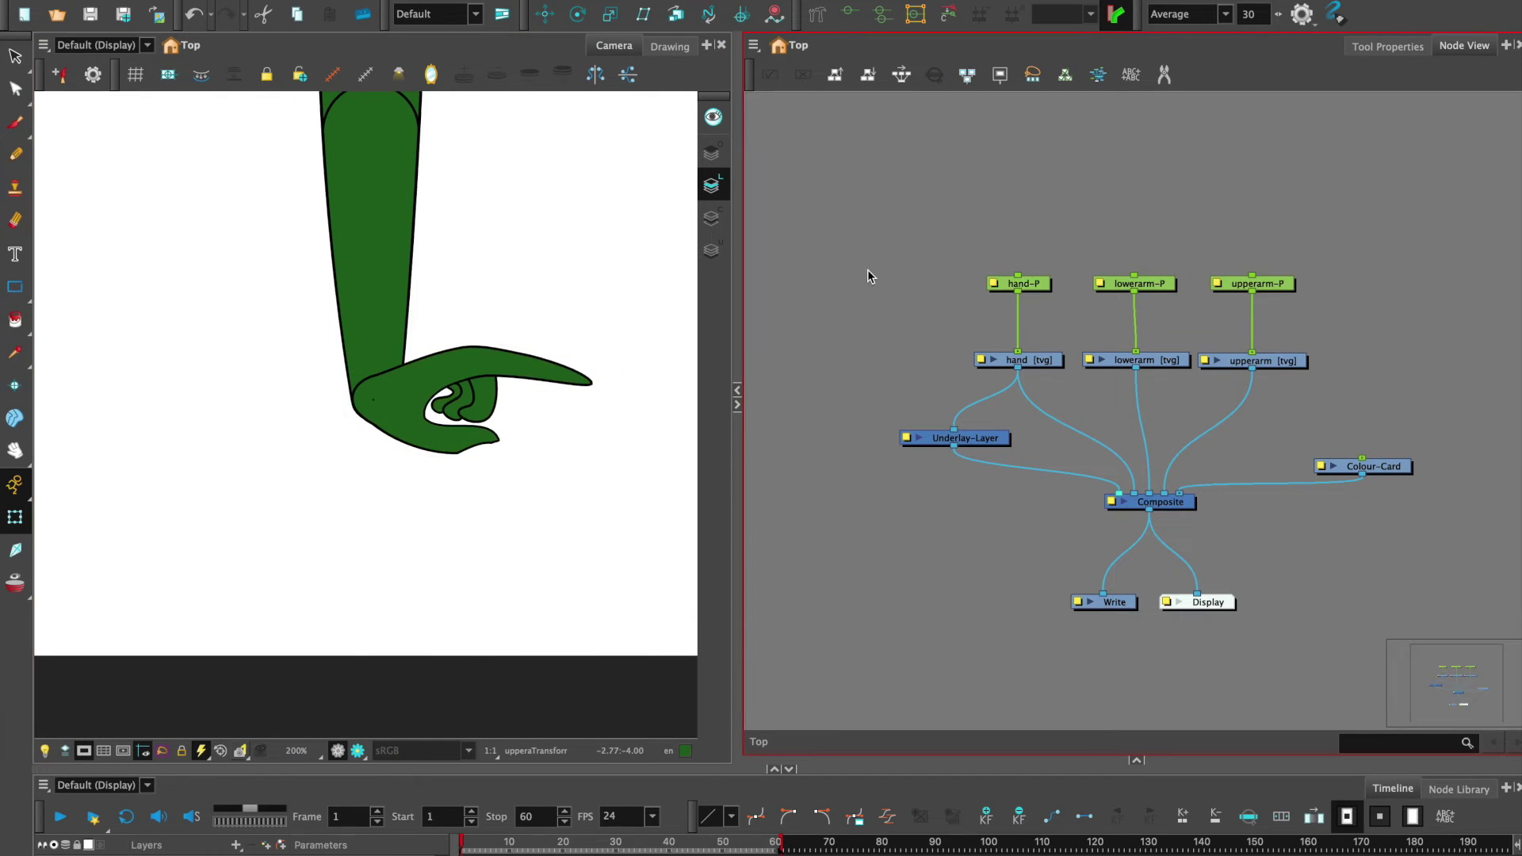
left_click(1041, 287)
key("ctrl+z")
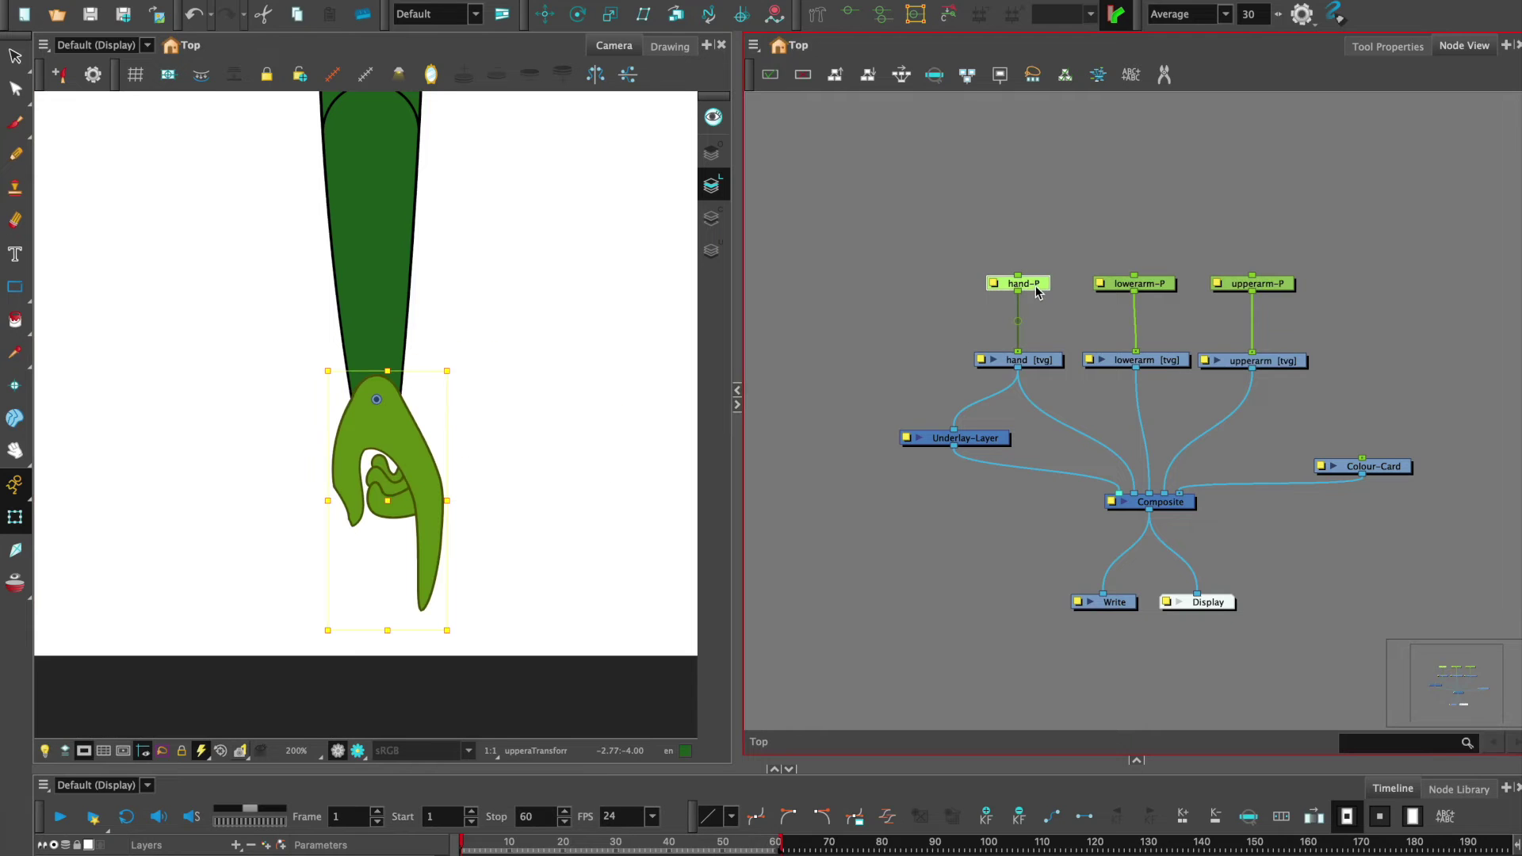
scroll(585, 411, "down", 3)
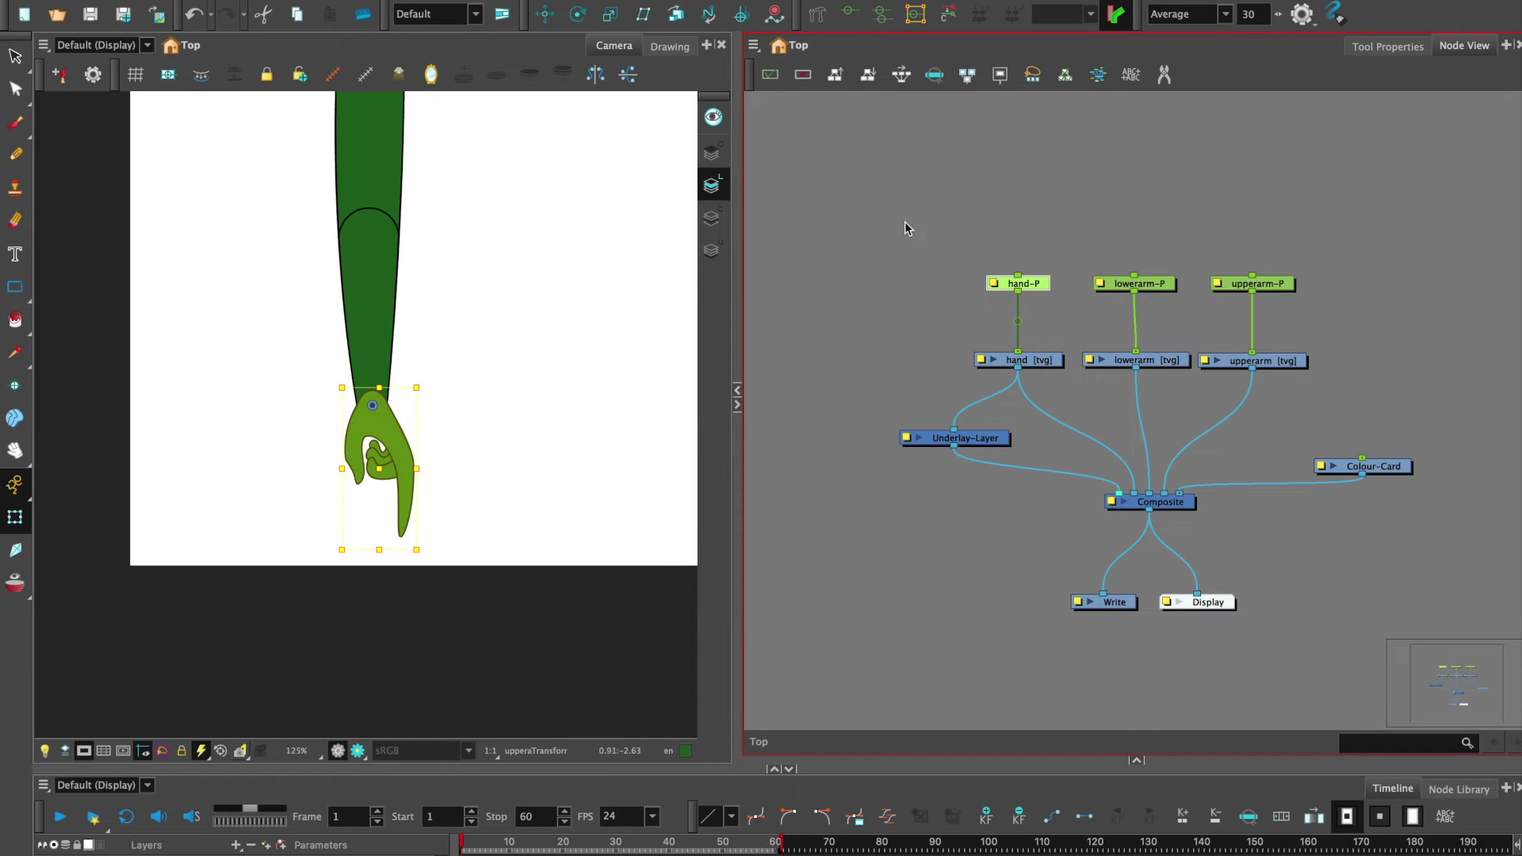
left_click(587, 336)
left_click_drag(588, 336, 586, 433)
Disconnect the hand from Underlay-Layer and connect the lowerarm drawing into it instead.
left_click(852, 376)
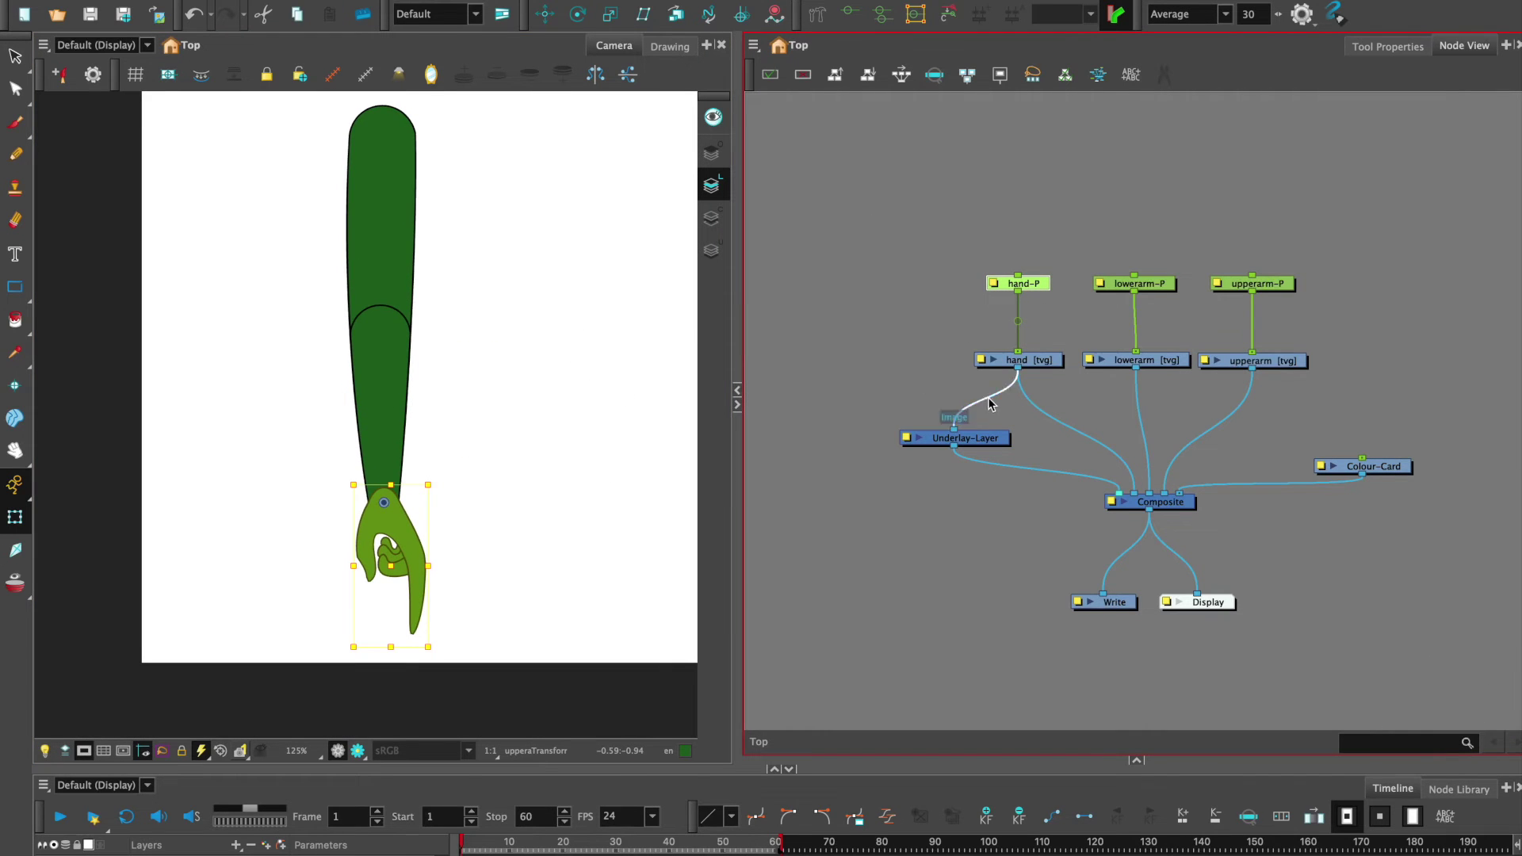
left_click_drag(980, 420, 961, 423)
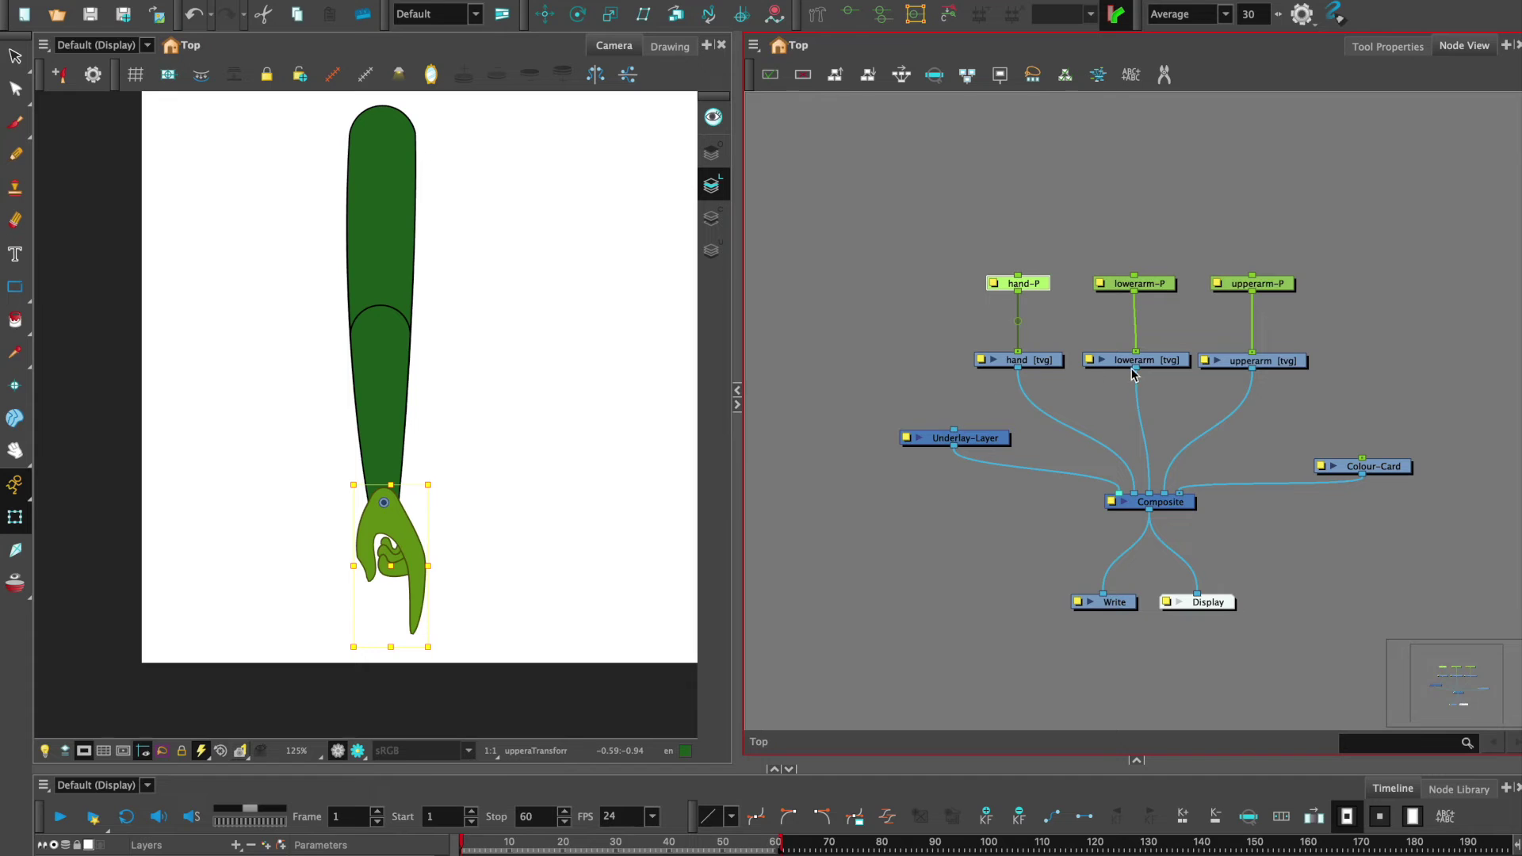
left_click_drag(1133, 375, 954, 433)
left_click(430, 356)
scroll(429, 356, "up", 4)
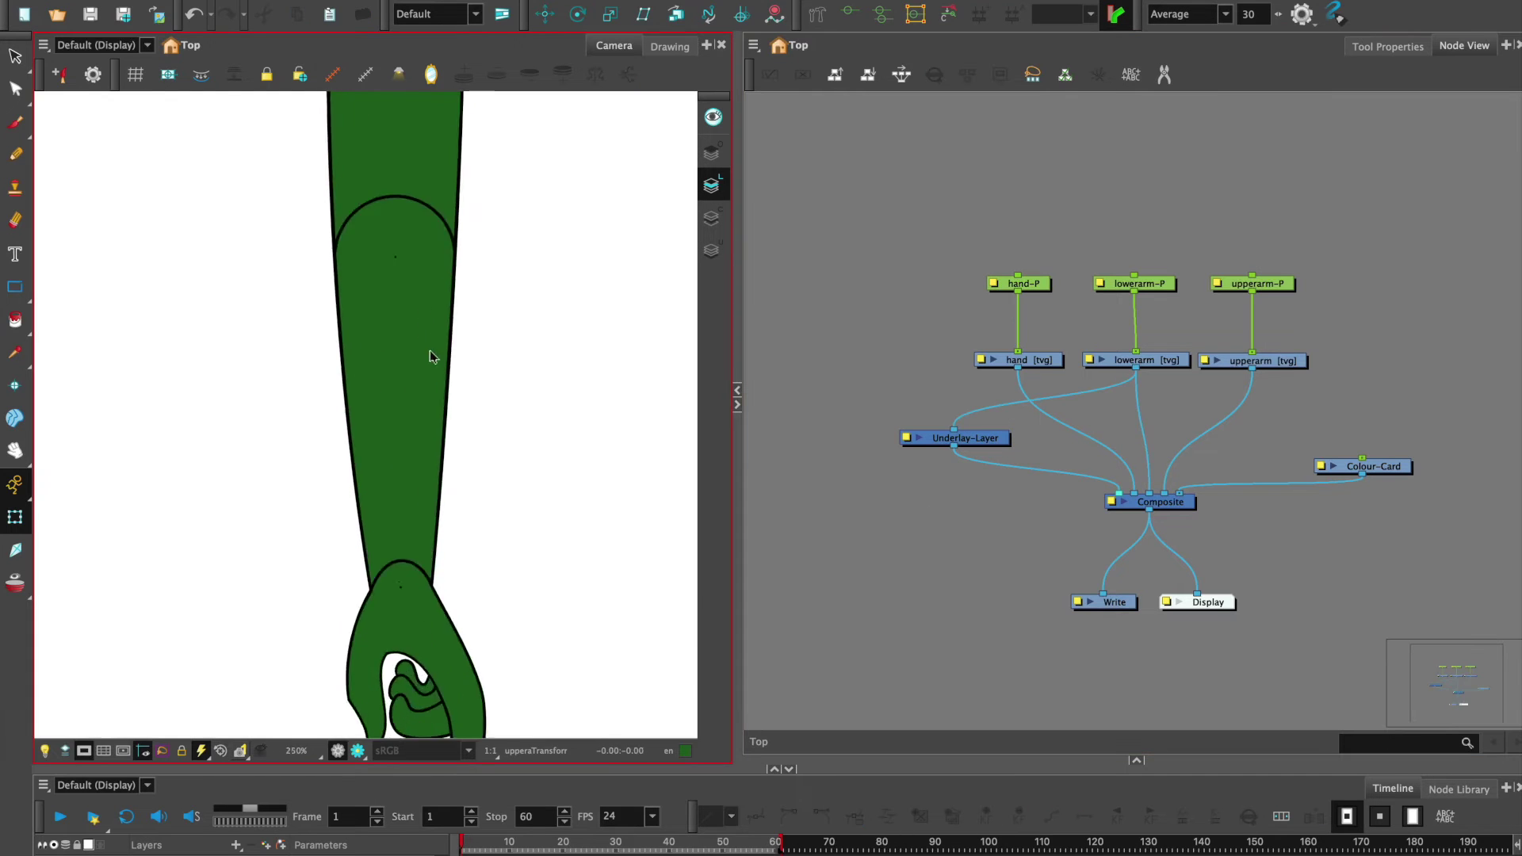
scroll(429, 355, "up", 1)
scroll(421, 396, "up", 1)
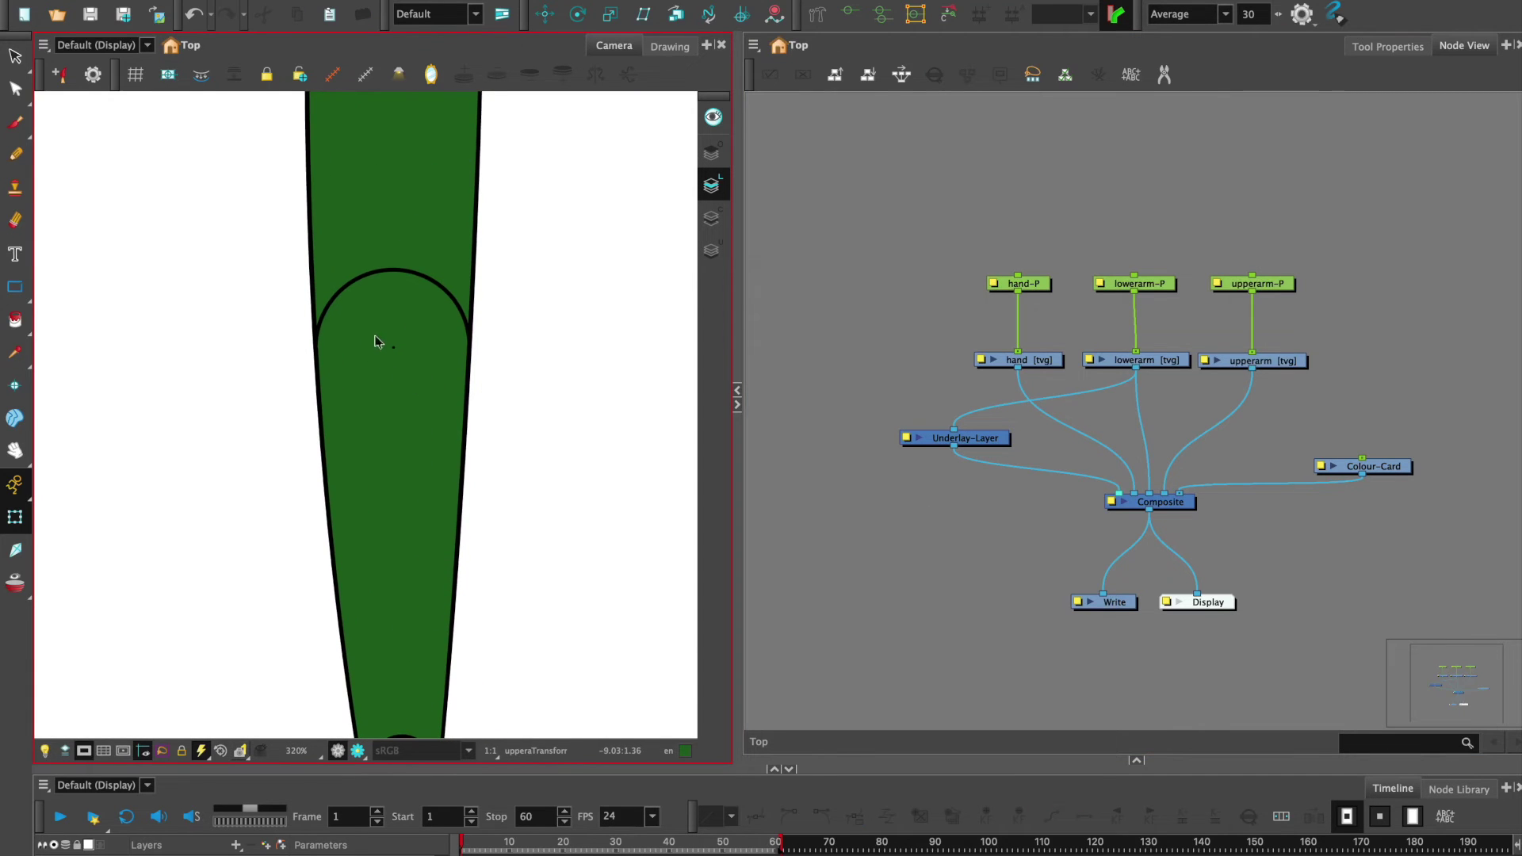
Test-rotate the lower arm peg to the right, then undo the rotation.
left_click(1160, 284)
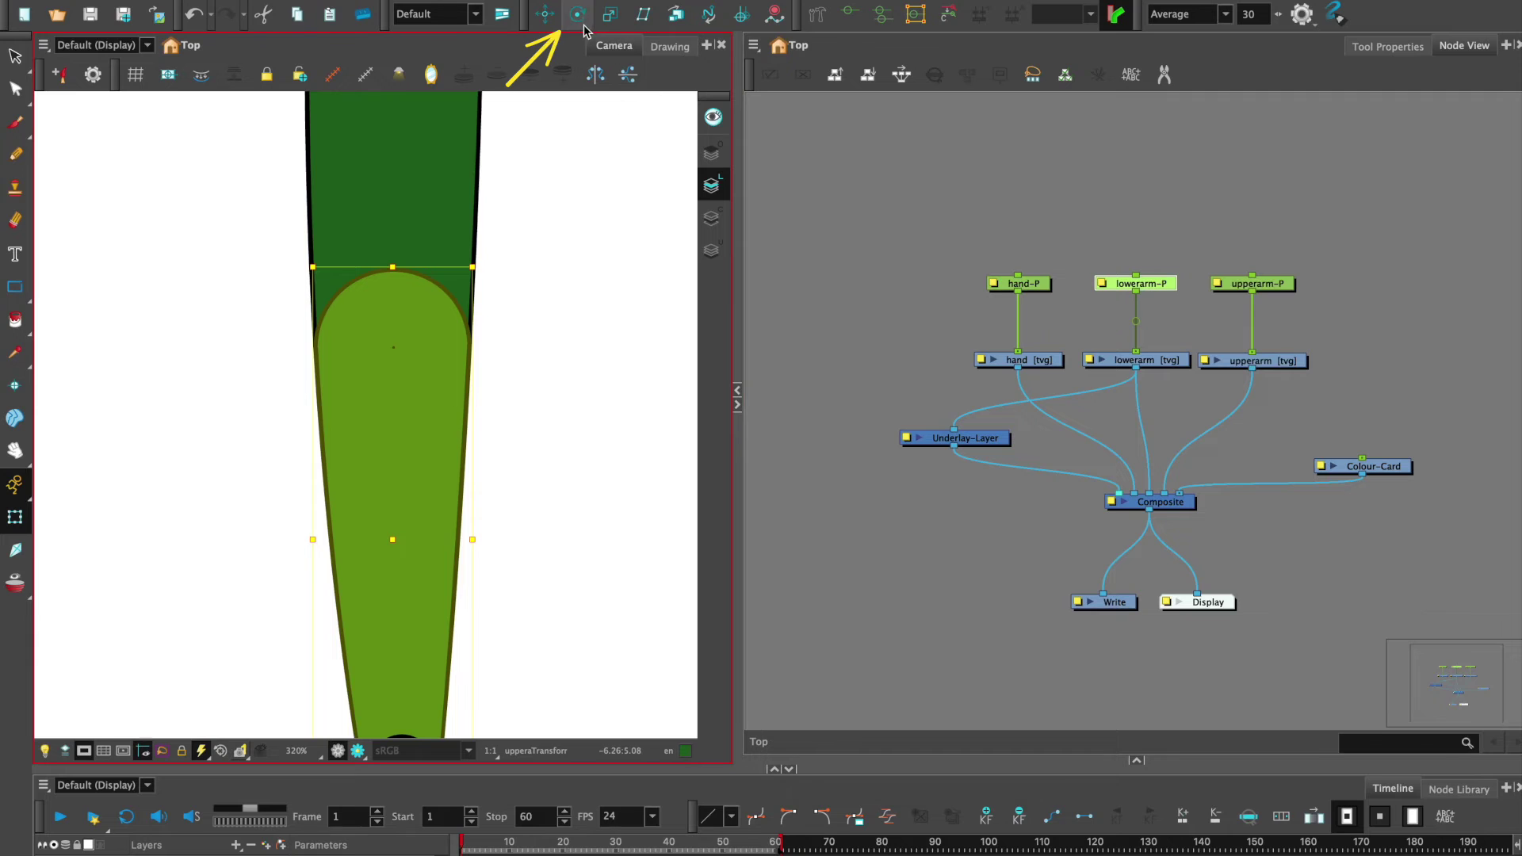
left_click(577, 13)
key("1")
key("1")
key("1")
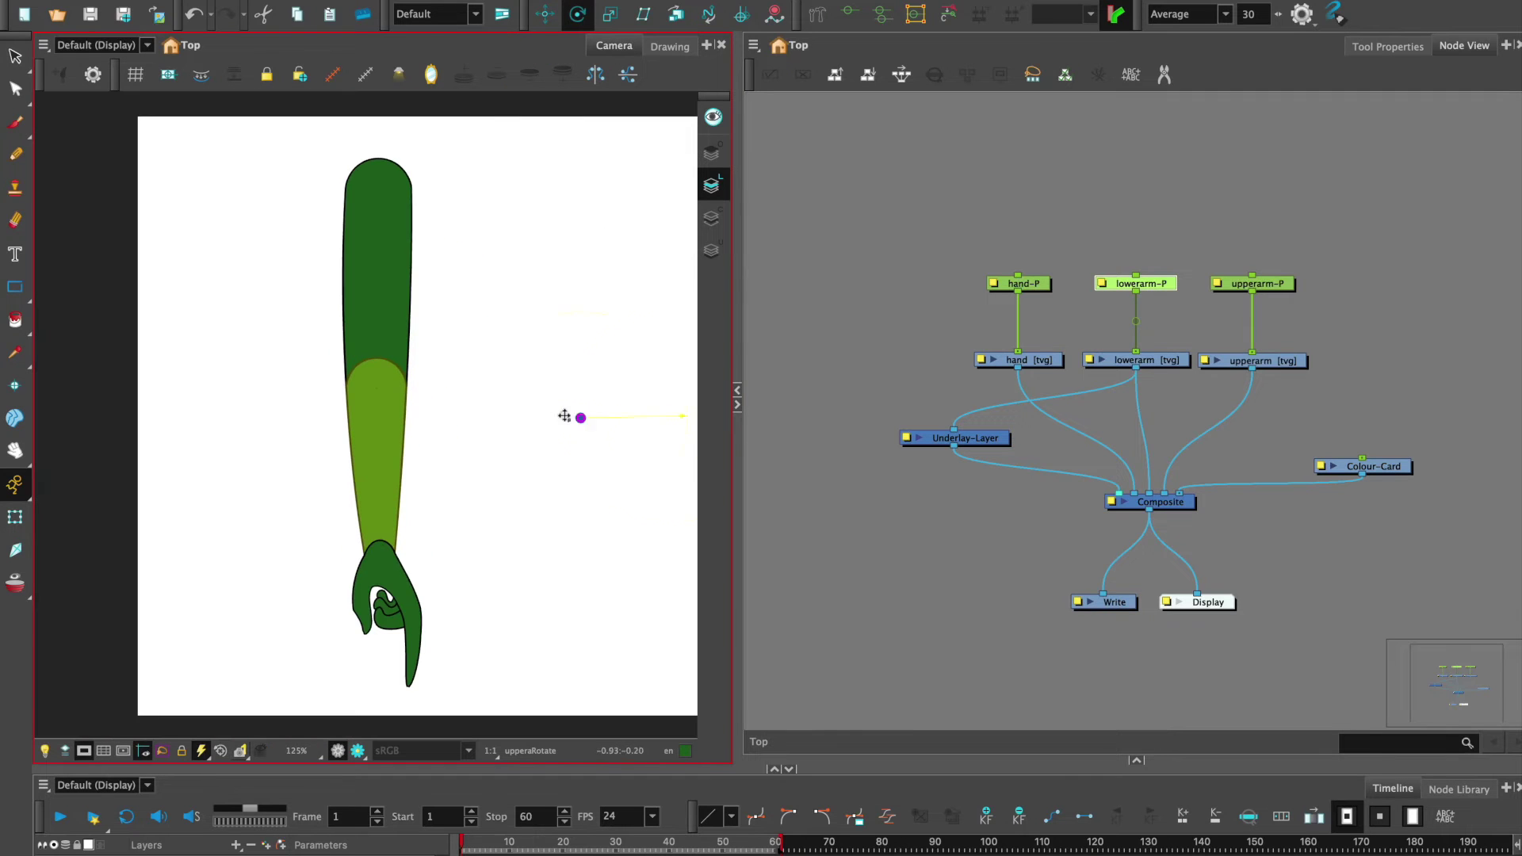
key("shift+t")
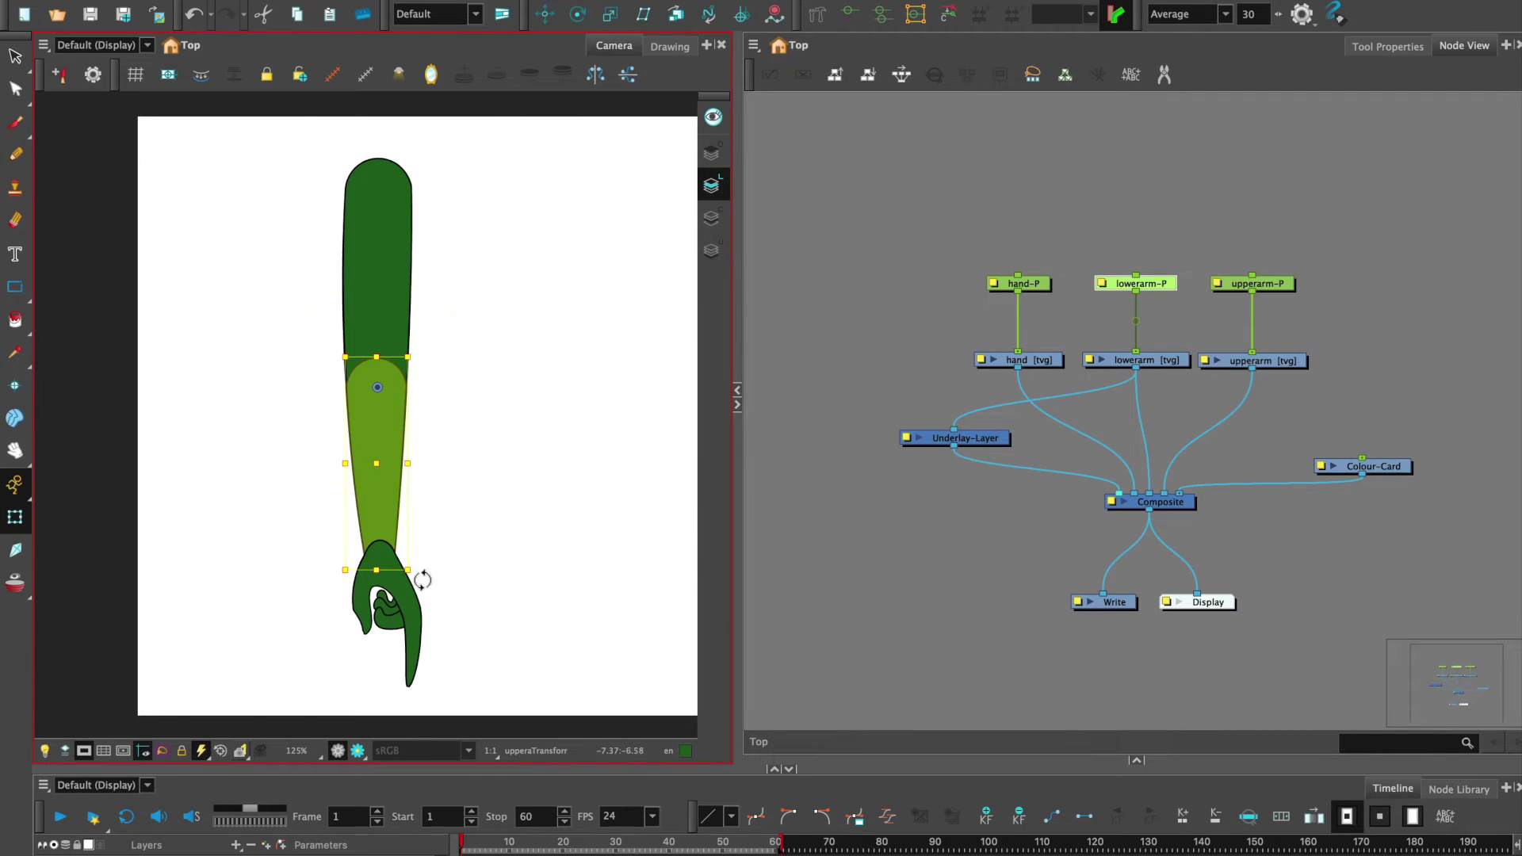
left_click_drag(421, 580, 569, 394)
key("ctrl+z")
left_click(821, 213)
Connect the upperarm drawing into Underlay-Layer with the upperarm peg selected.
left_click(1277, 285)
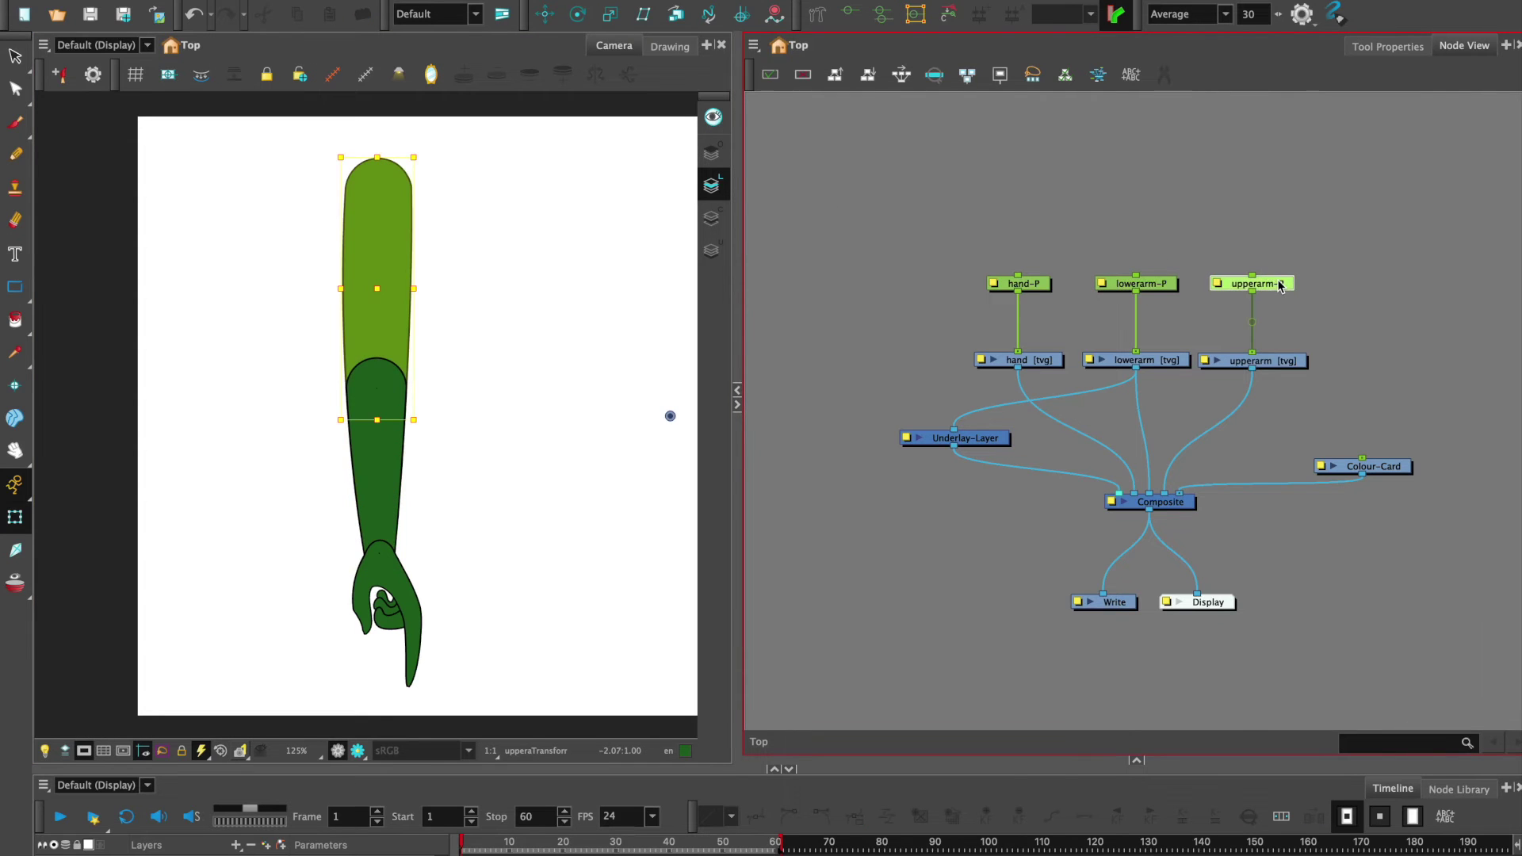
left_click_drag(1251, 370, 955, 429)
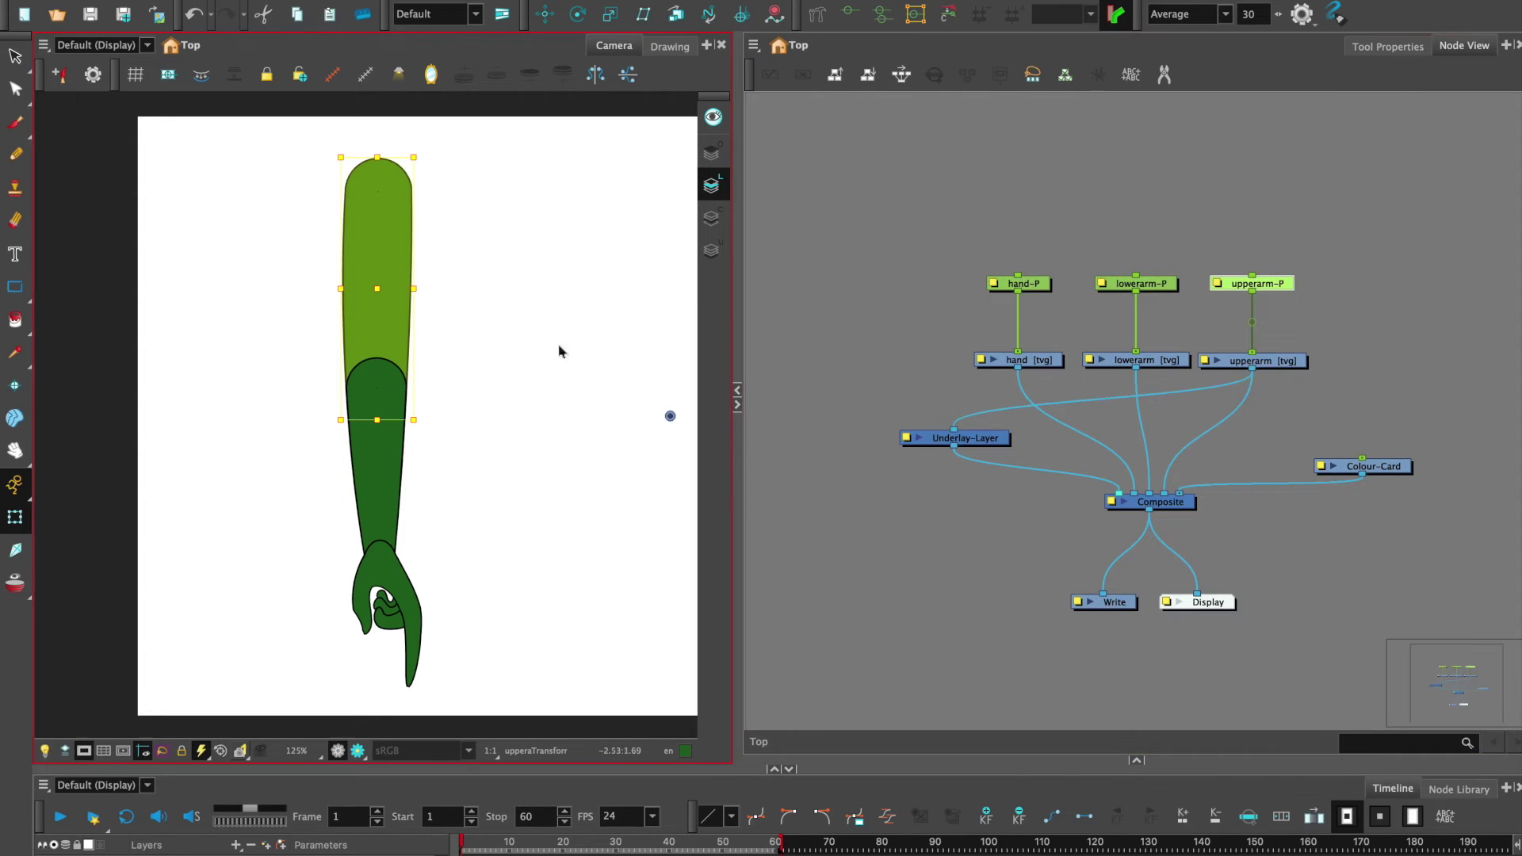
left_click(578, 15)
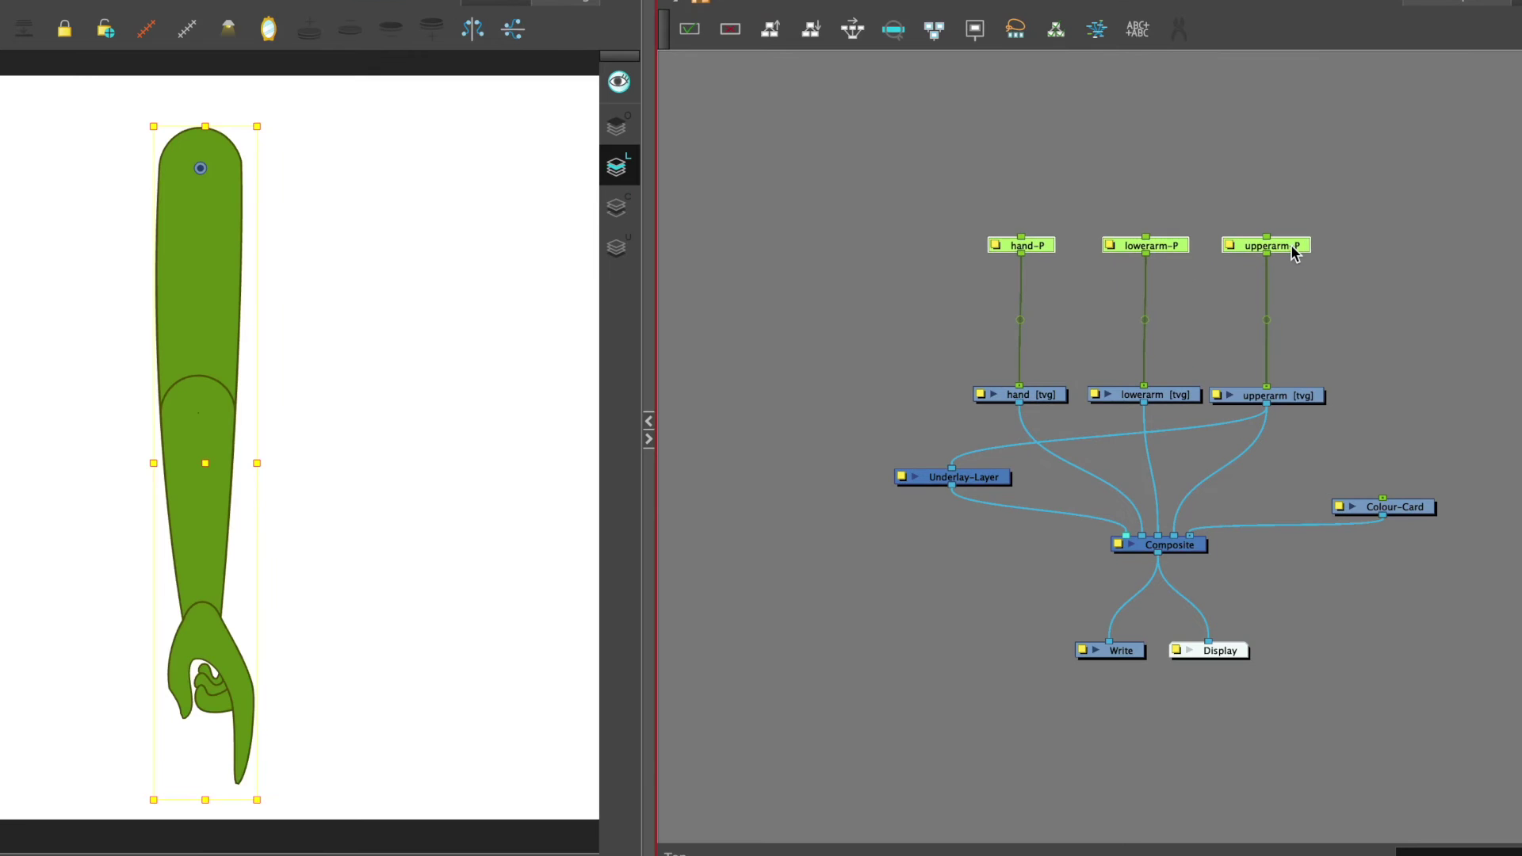
Link upperarm-P's output into lowerarm-P and lowerarm-P's output into hand-P.
left_click(1296, 168)
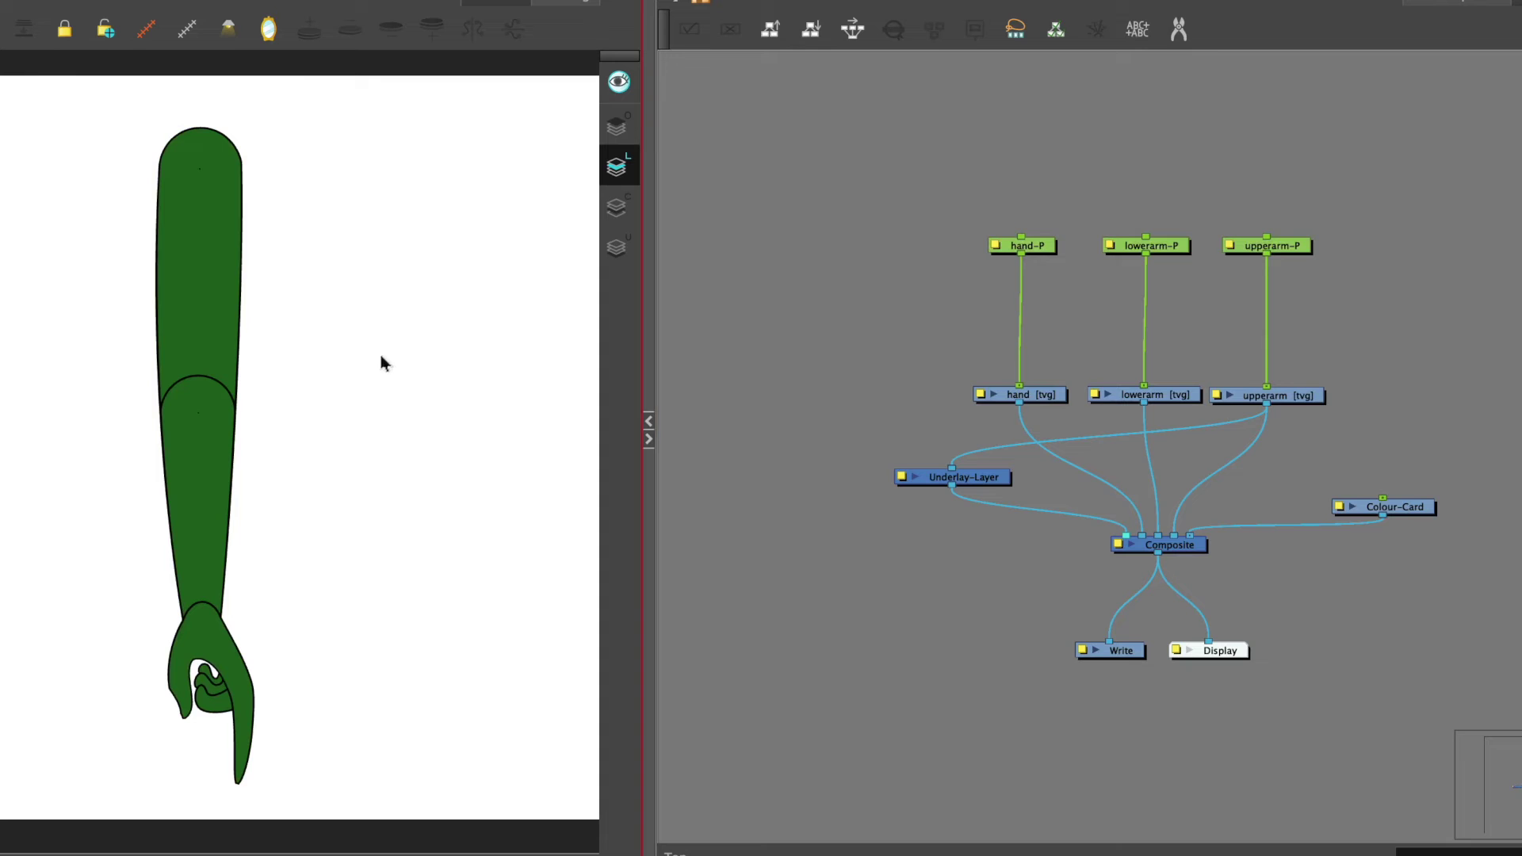
left_click(839, 277)
left_click(1246, 247)
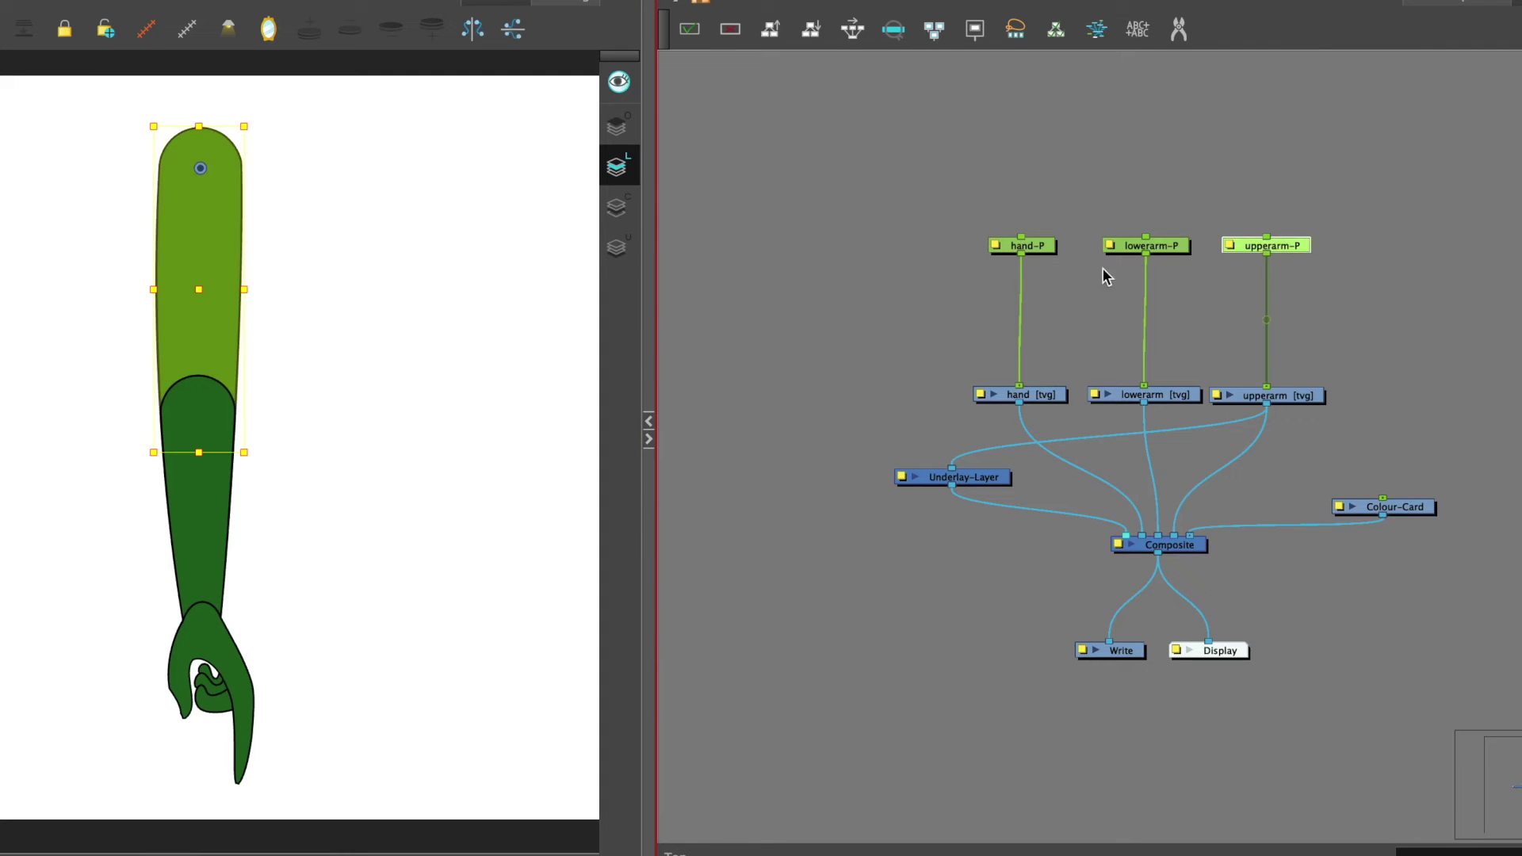
left_click(1172, 246)
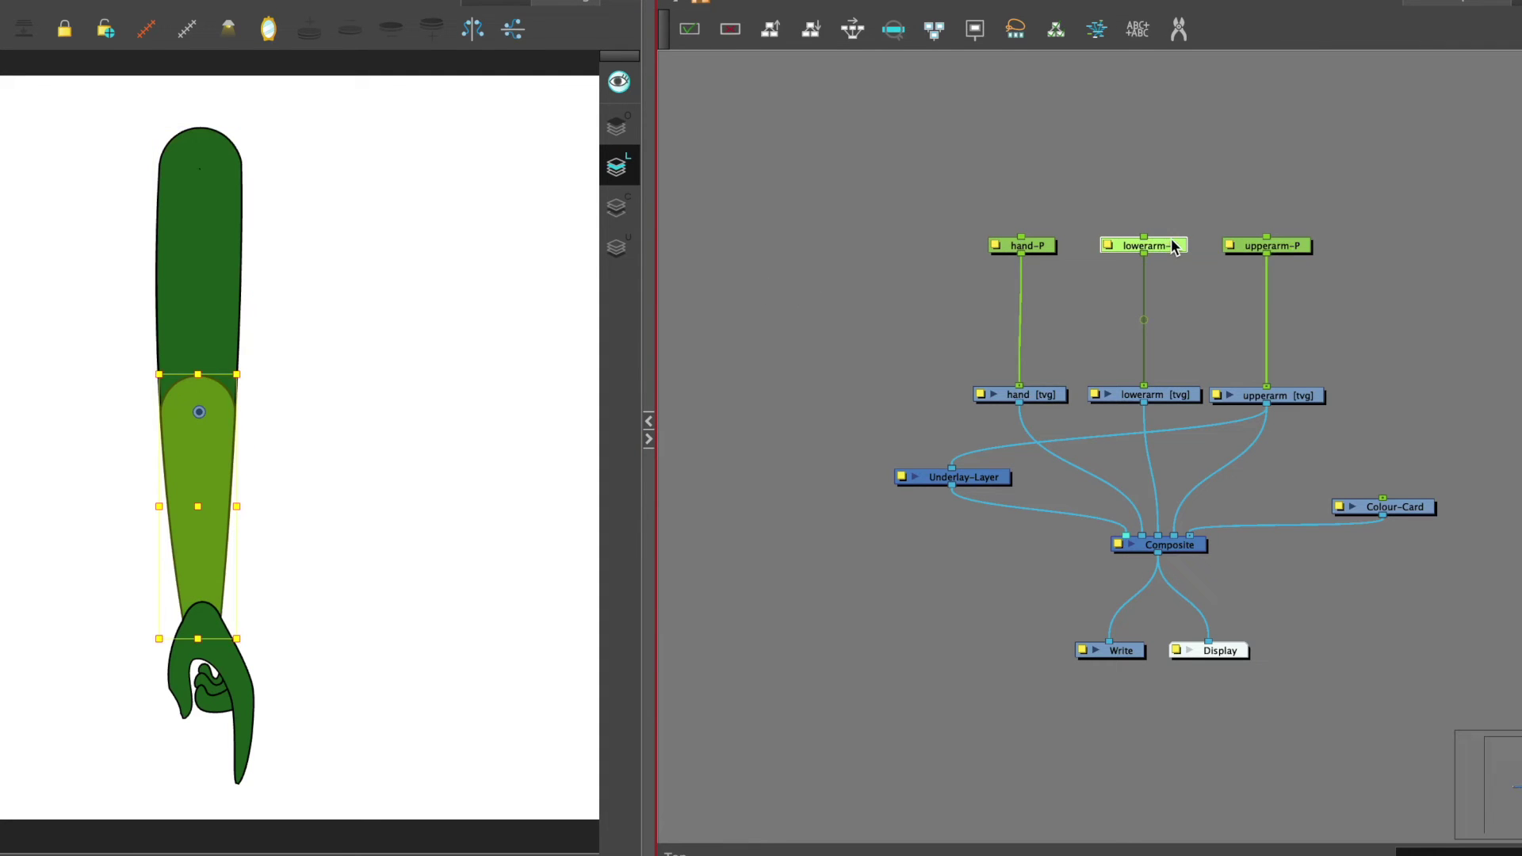
left_click(1050, 248)
left_click(1241, 210)
left_click_drag(1292, 247, 1296, 179)
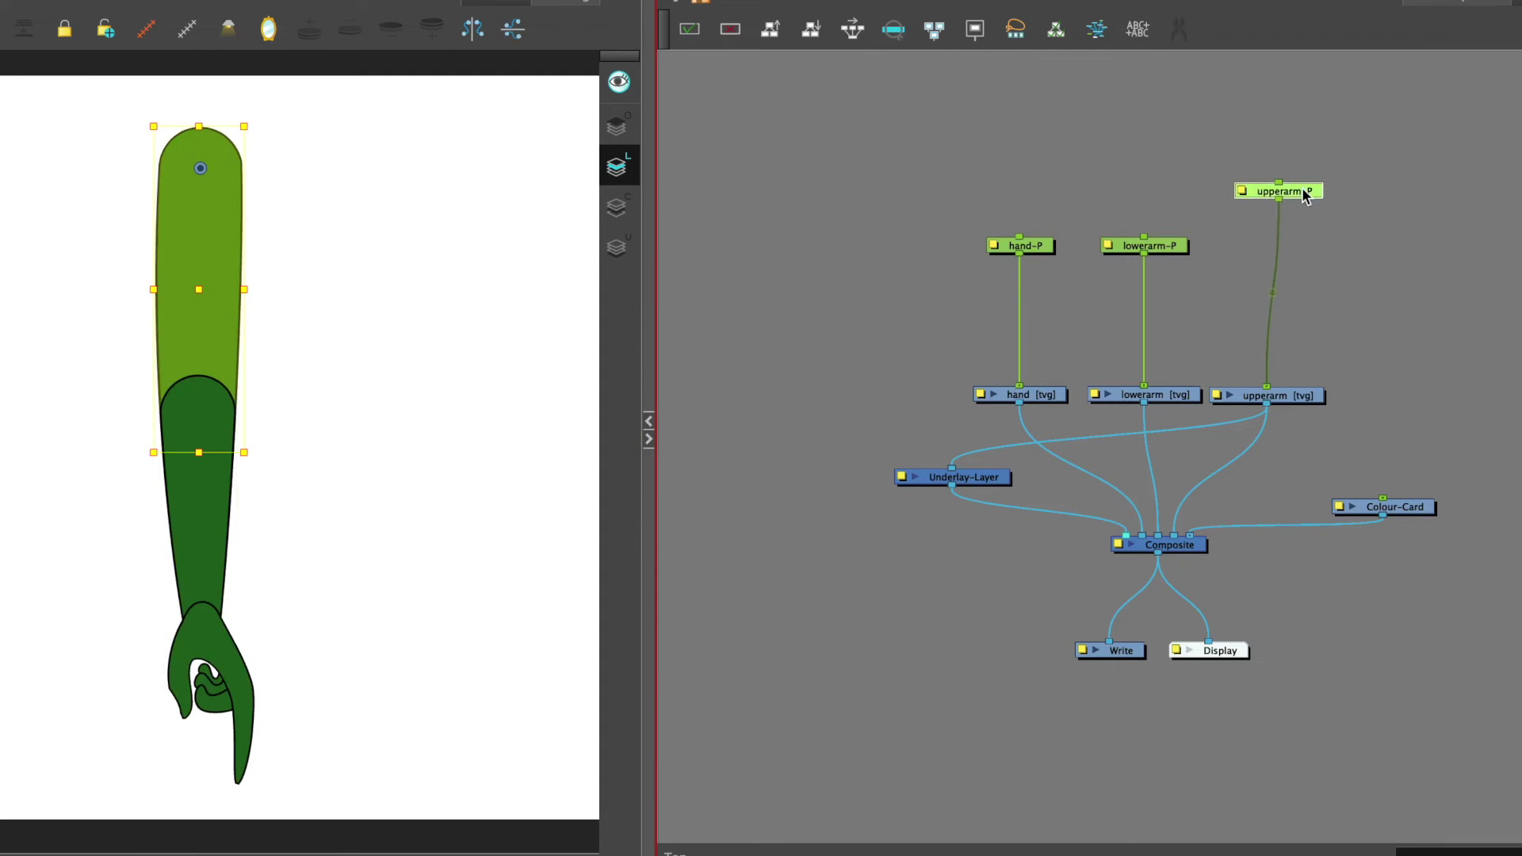
left_click_drag(1201, 215, 1143, 236)
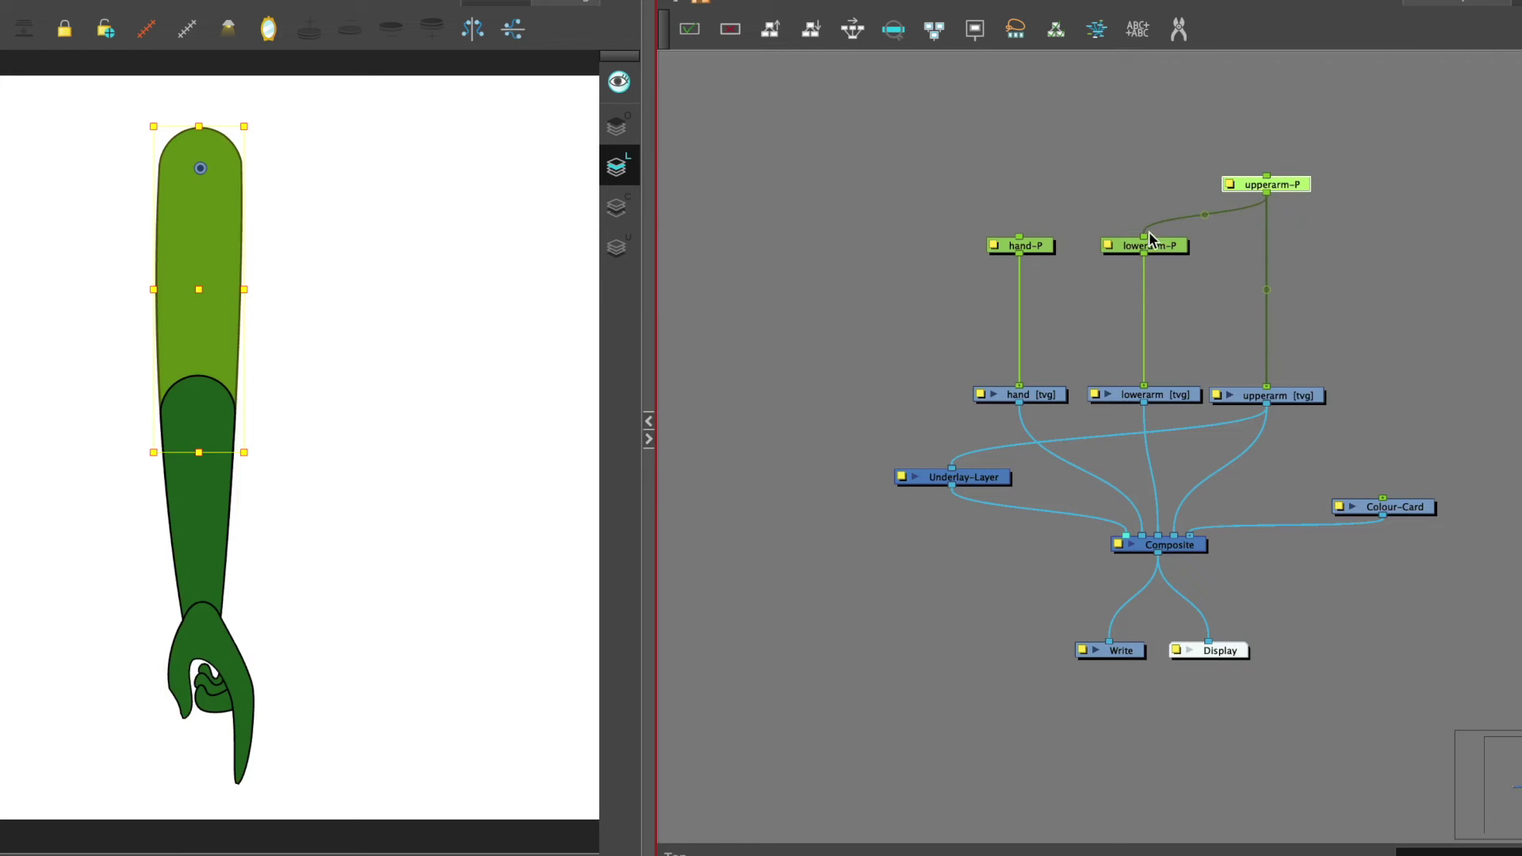
left_click_drag(1044, 246, 1044, 292)
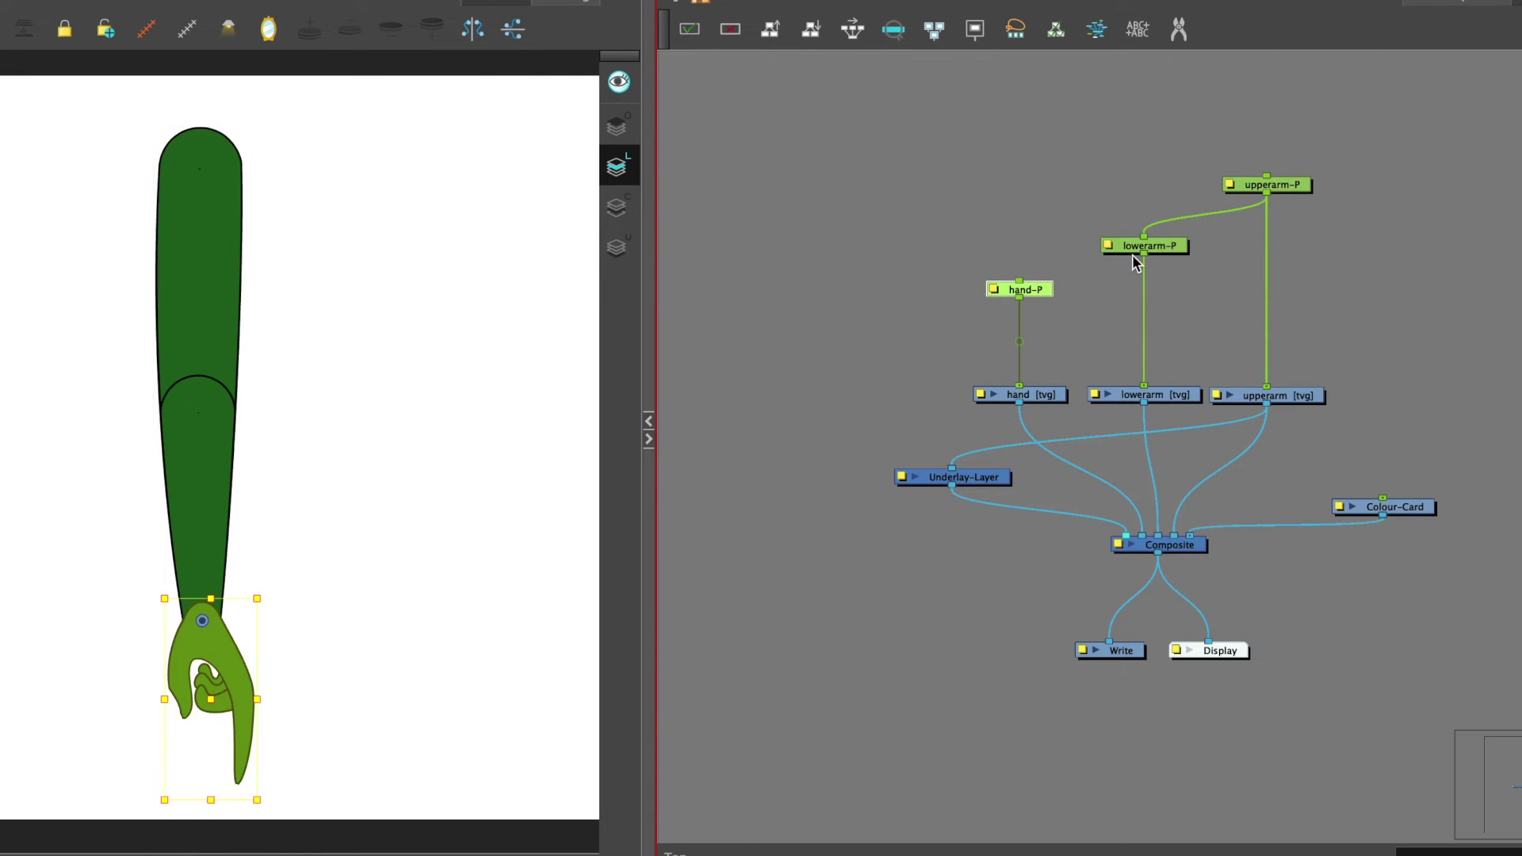
left_click_drag(1144, 252, 1020, 282)
left_click(1210, 212)
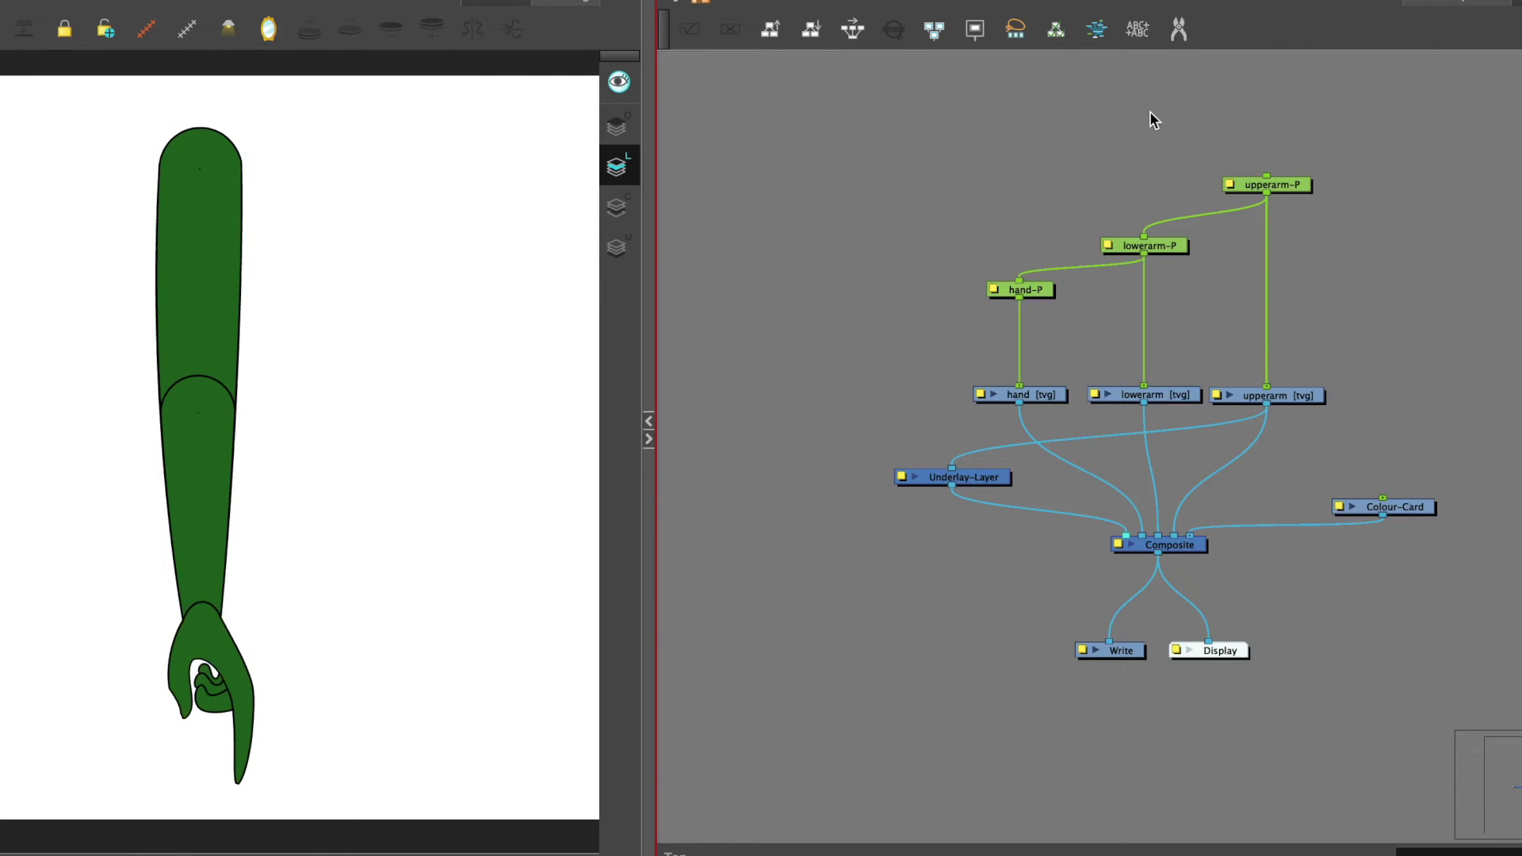
Test-rotate the arm at the shoulder and elbow, then reset it to the straight pose.
left_click(1292, 187)
key("1")
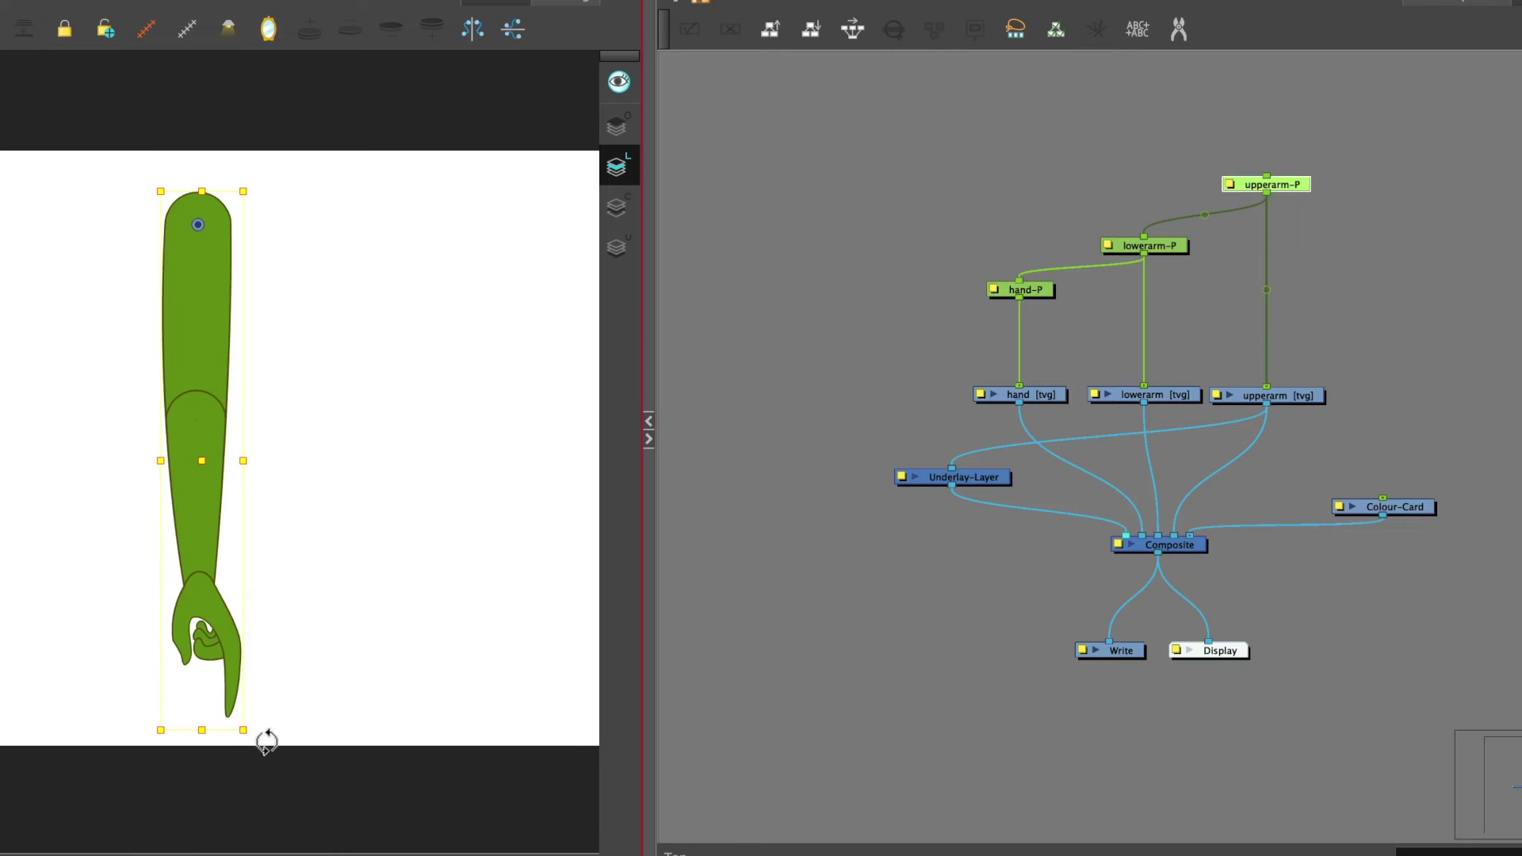
left_click_drag(266, 741, 465, 537)
left_click(1157, 252)
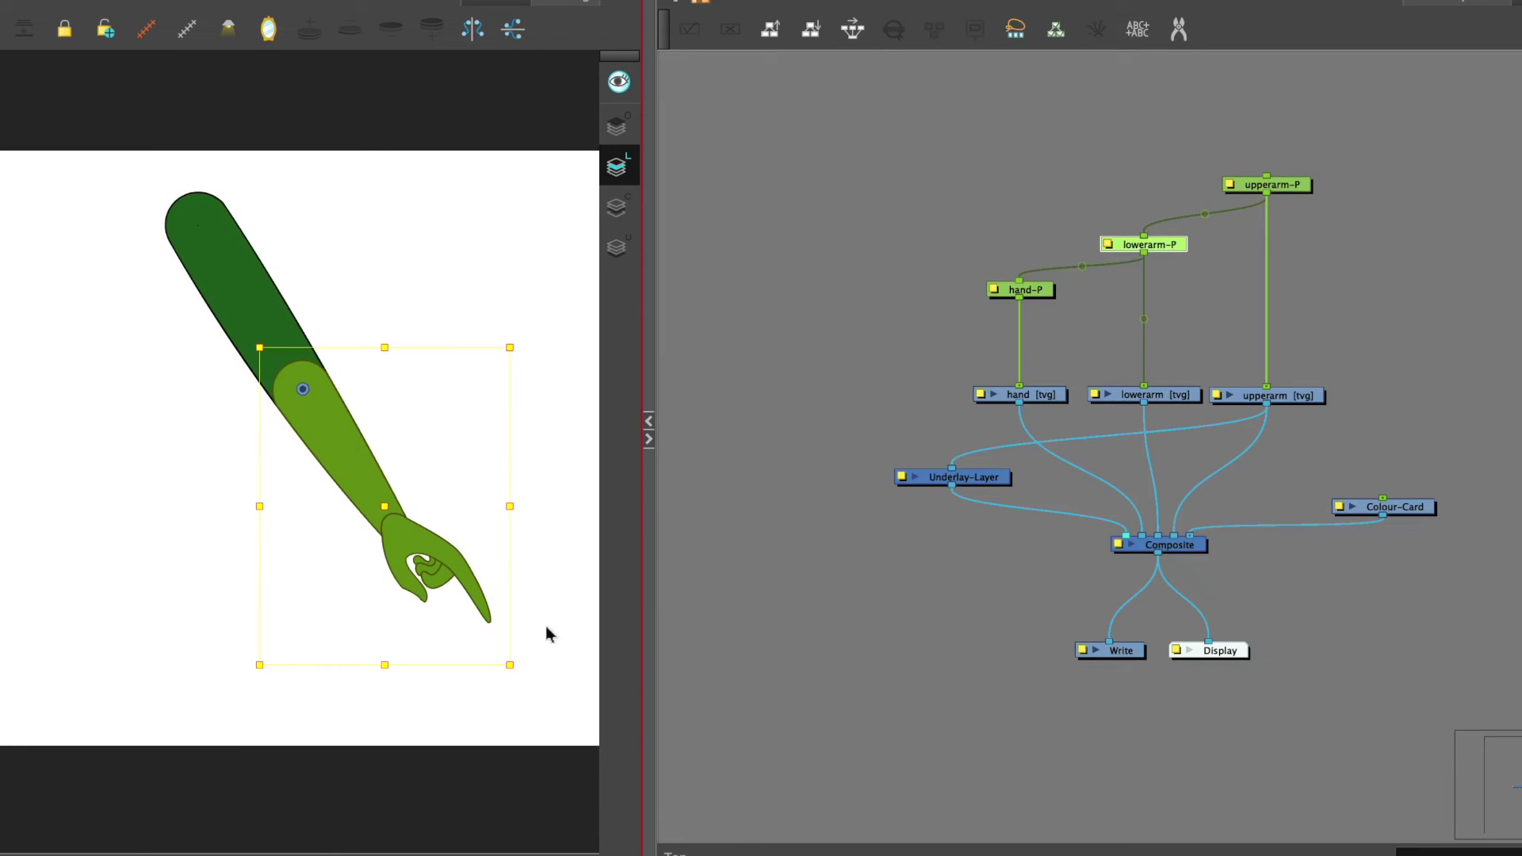
mouse_move(549, 627)
left_mouse_down()
mouse_move(567, 187)
mouse_move(568, 218)
left_mouse_up()
key("shift+b")
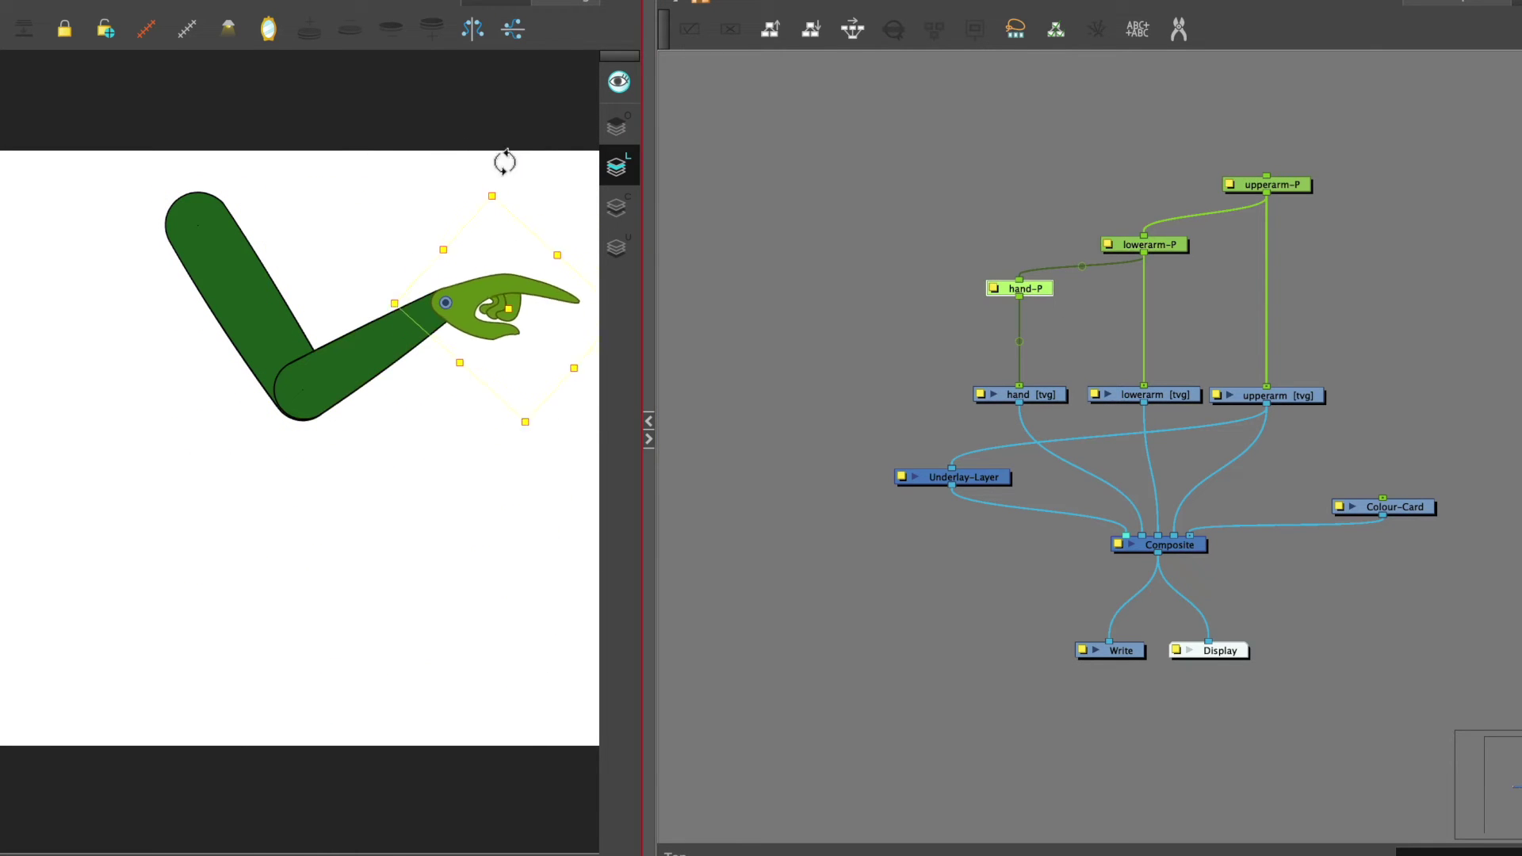
left_click(489, 543)
key("shift+r")
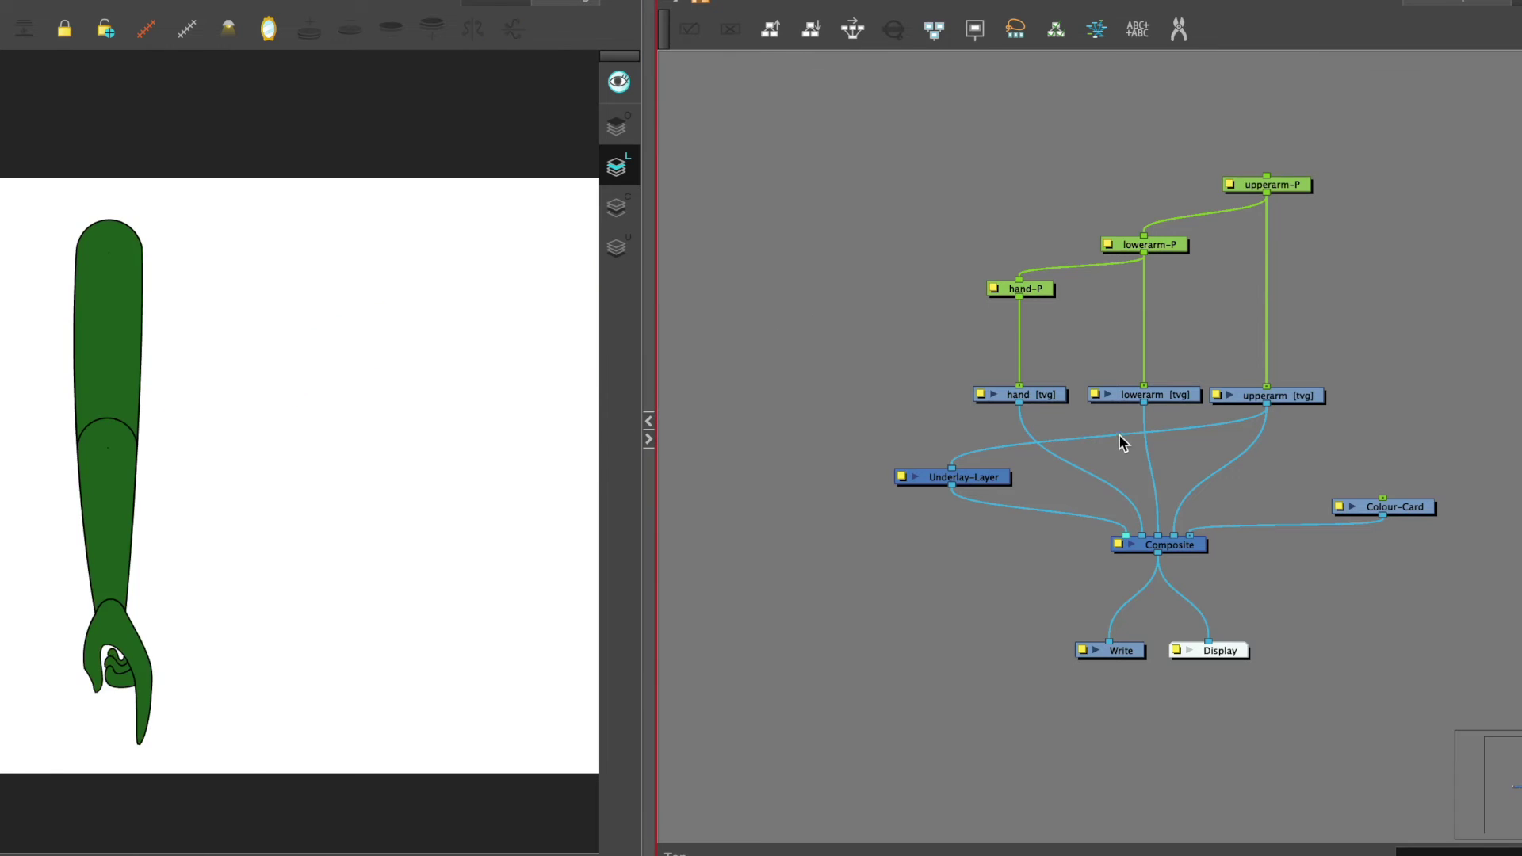
Delete the Underlay-Layer node from the network.
left_click(1104, 441)
key("Delete")
mouse_move(988, 485)
left_mouse_down()
mouse_move(1017, 511)
mouse_move(980, 515)
left_mouse_up()
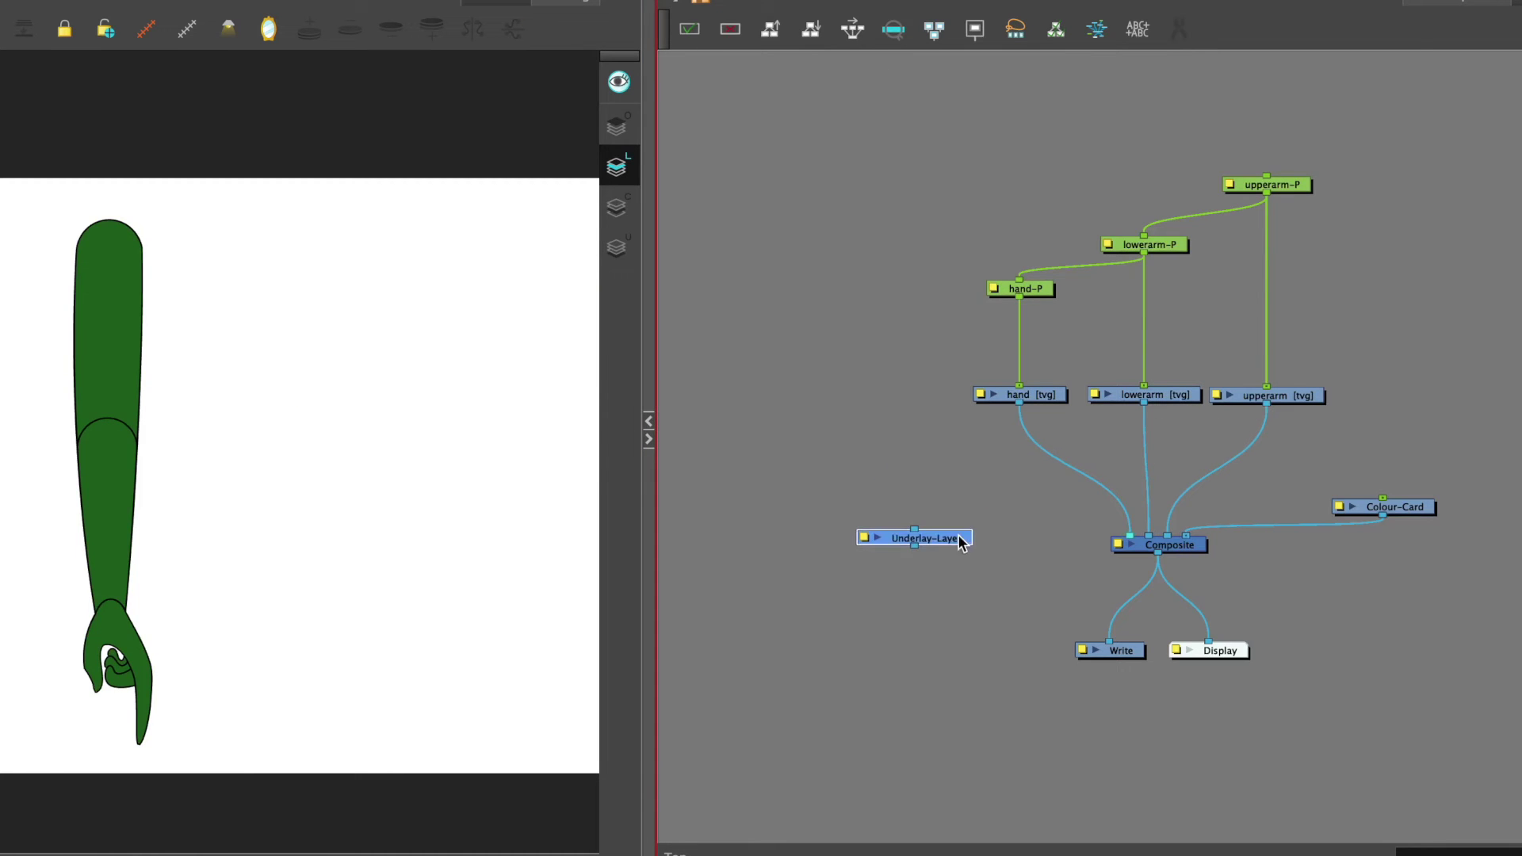
key("Delete")
scroll(1255, 493, "up", 3)
Add an Auto-Patch node below upperarm and connect upperarm's output into it.
key("Tab")
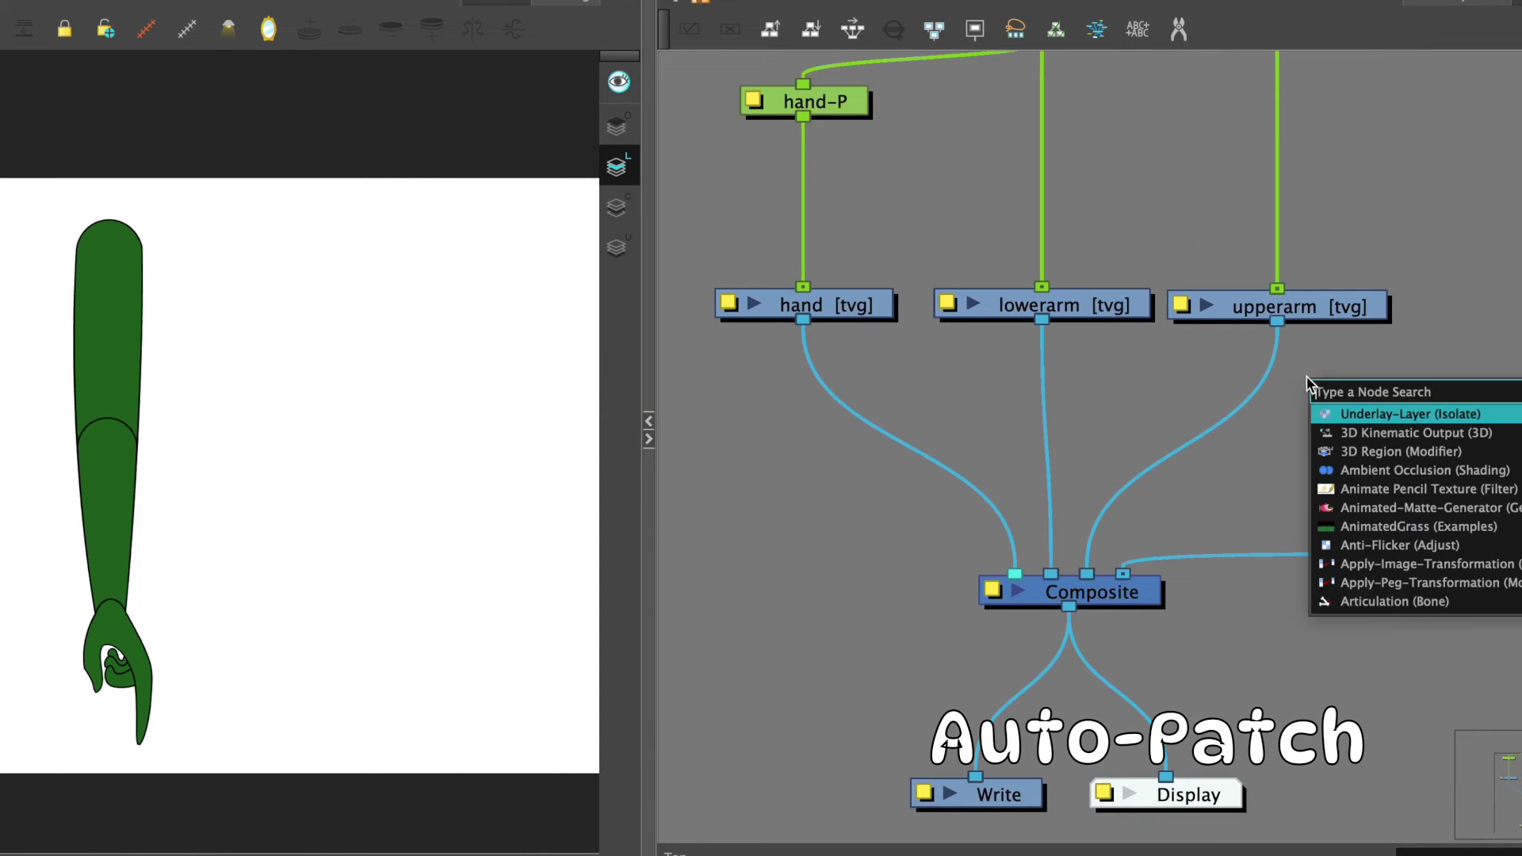
type("auto")
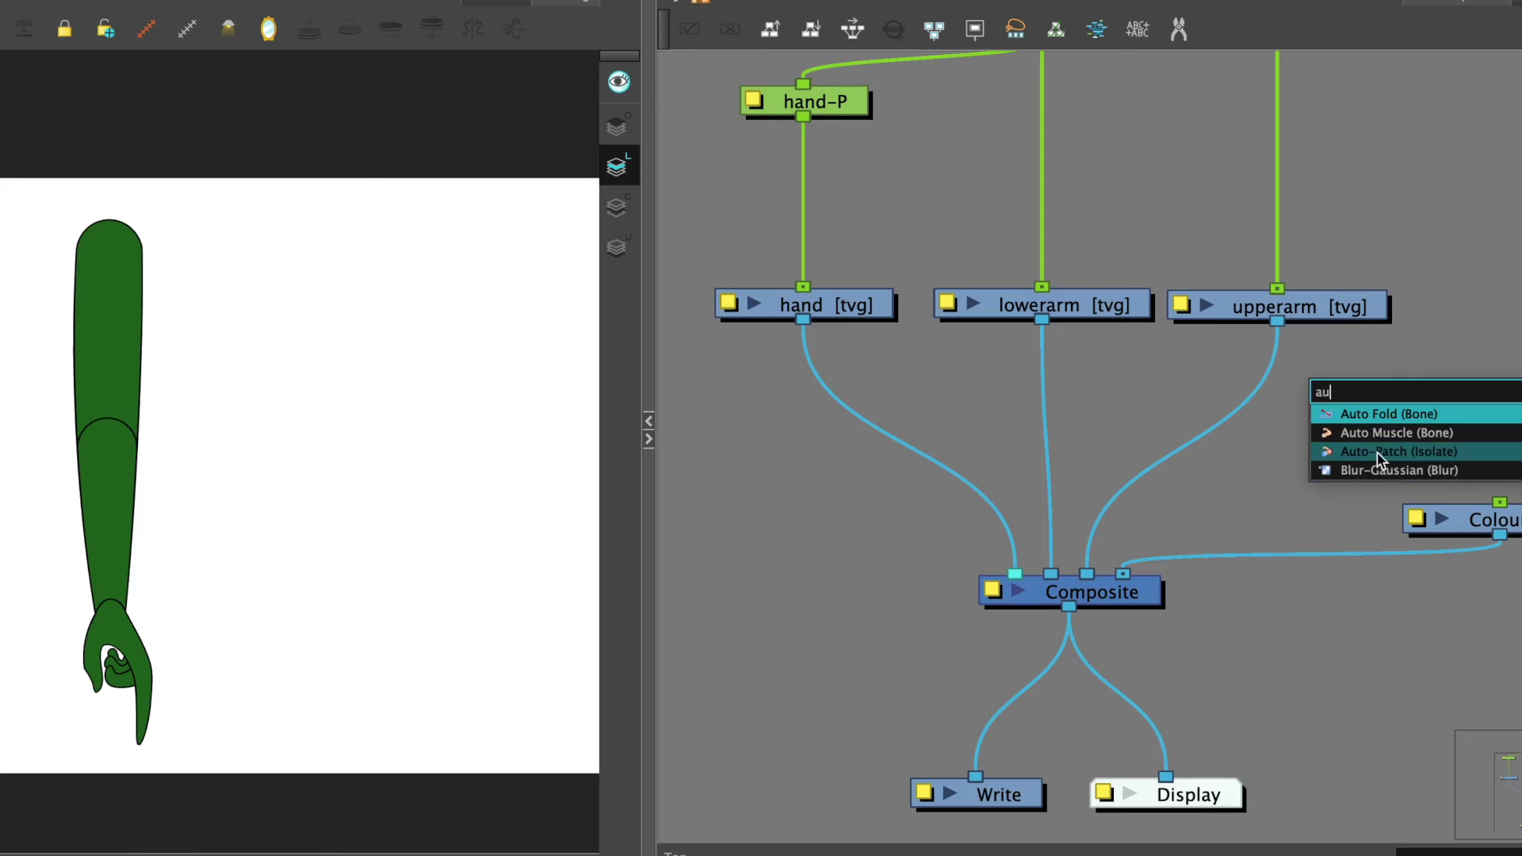
key("Return")
left_click_drag(1449, 371, 1413, 401)
mouse_move(1277, 321)
left_mouse_down()
mouse_move(1365, 371)
mouse_move(1040, 525)
mouse_move(1039, 585)
left_mouse_up()
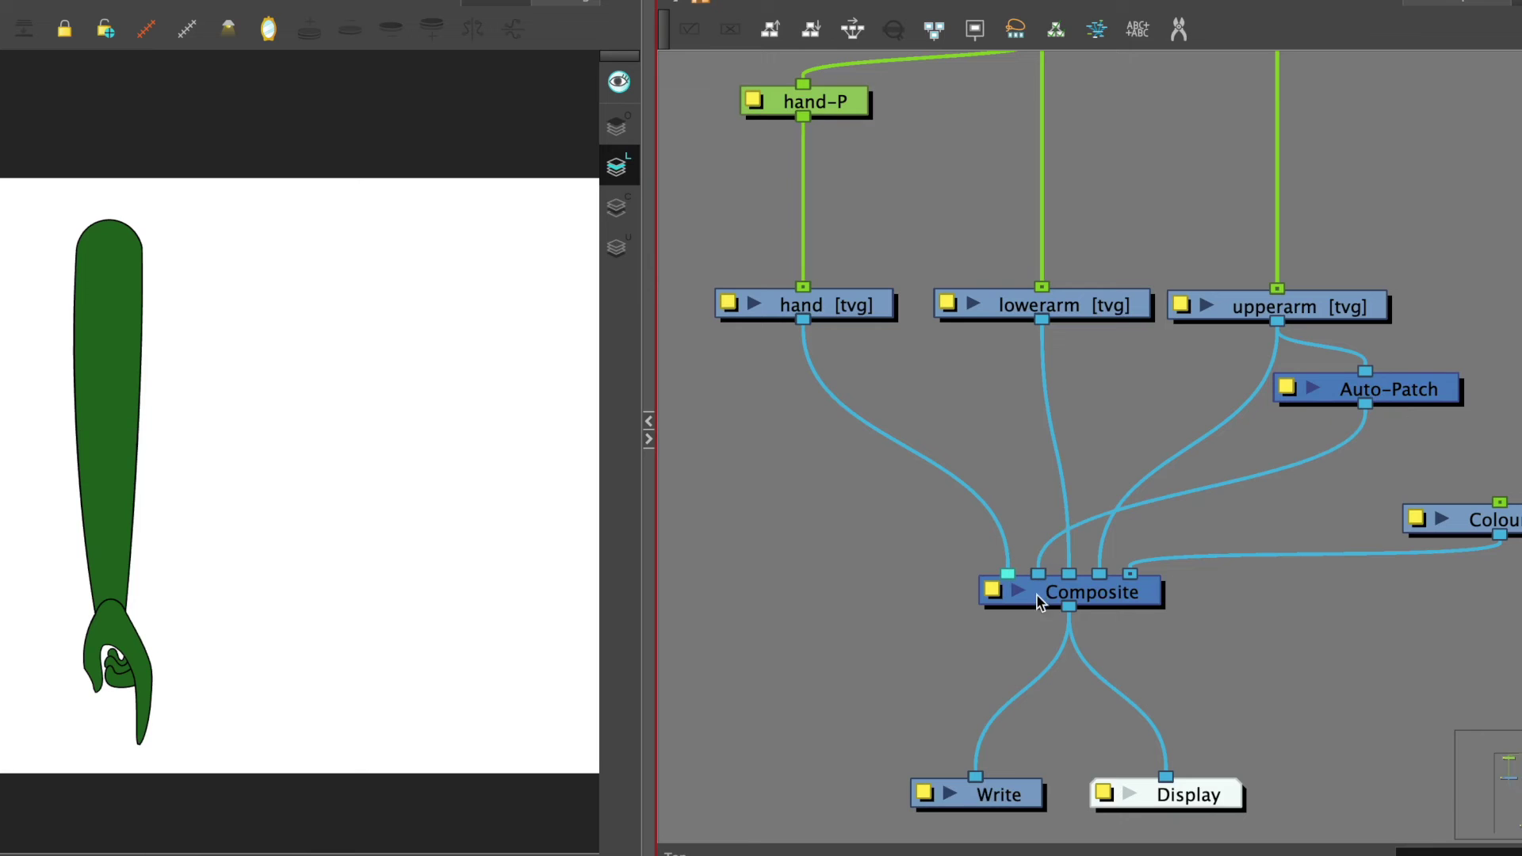
scroll(167, 411, "up", 2)
scroll(166, 411, "up", 2)
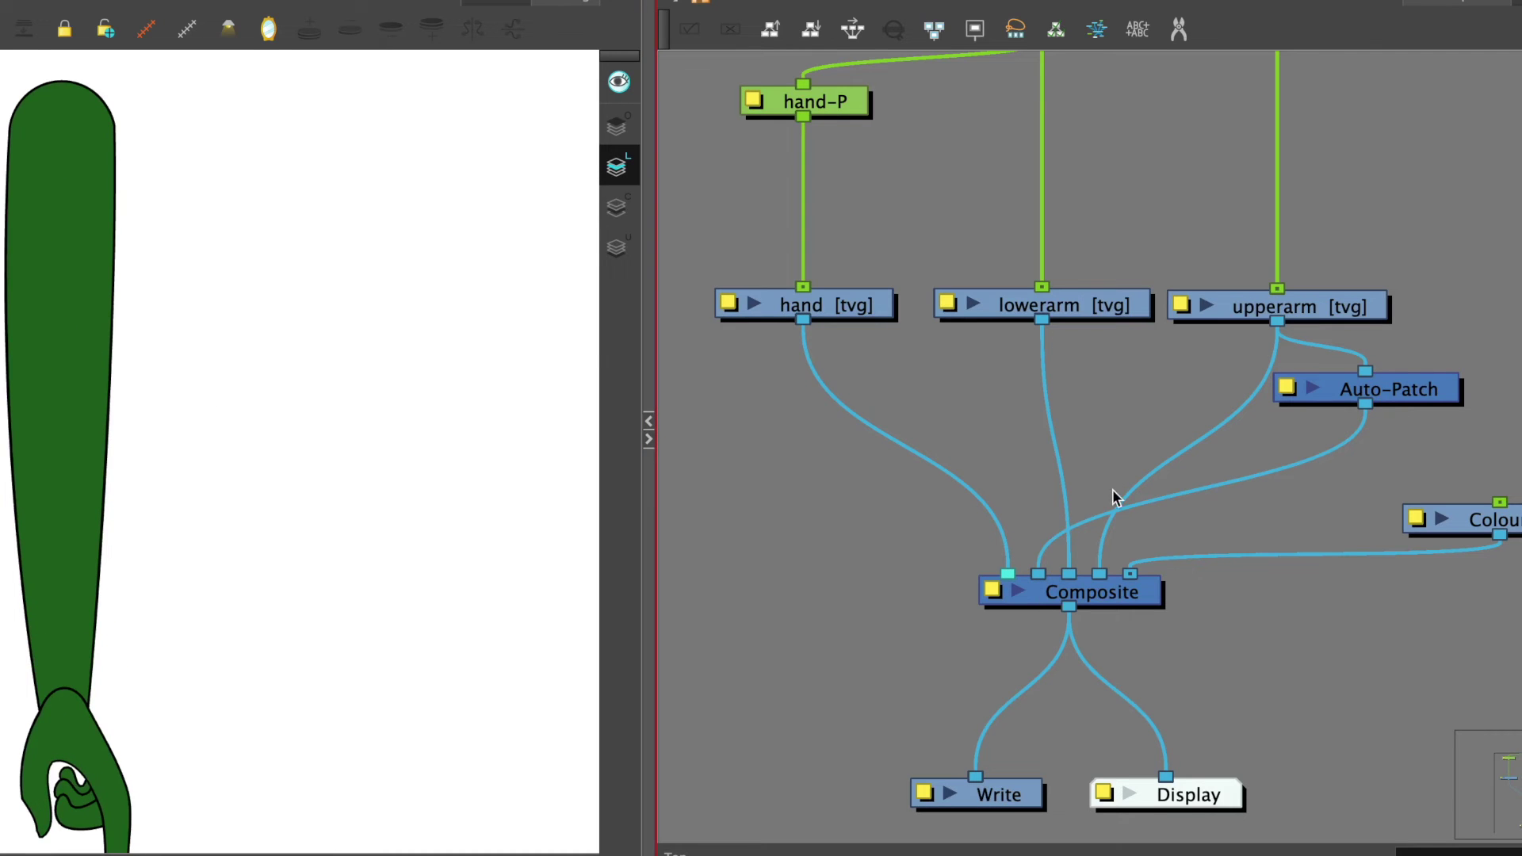
left_click_drag(1431, 388, 1433, 381)
Add Auto-Patch_1 under lowerarm, wiring lowerarm into it and its output into the Composite.
key("Tab")
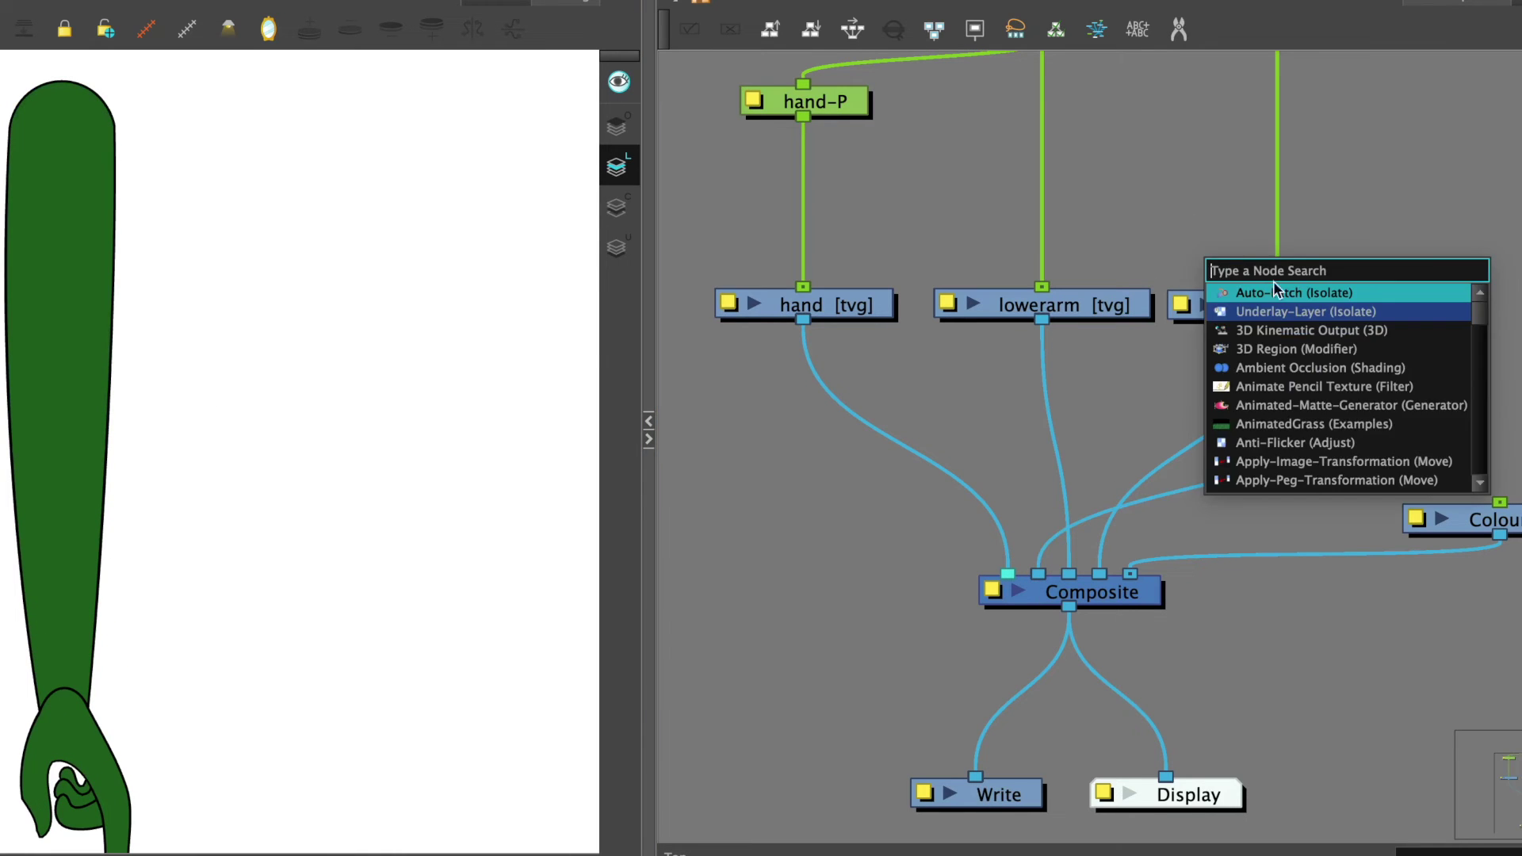
key("Return")
left_click_drag(1308, 236, 1148, 382)
left_click_drag(1041, 319, 1066, 339)
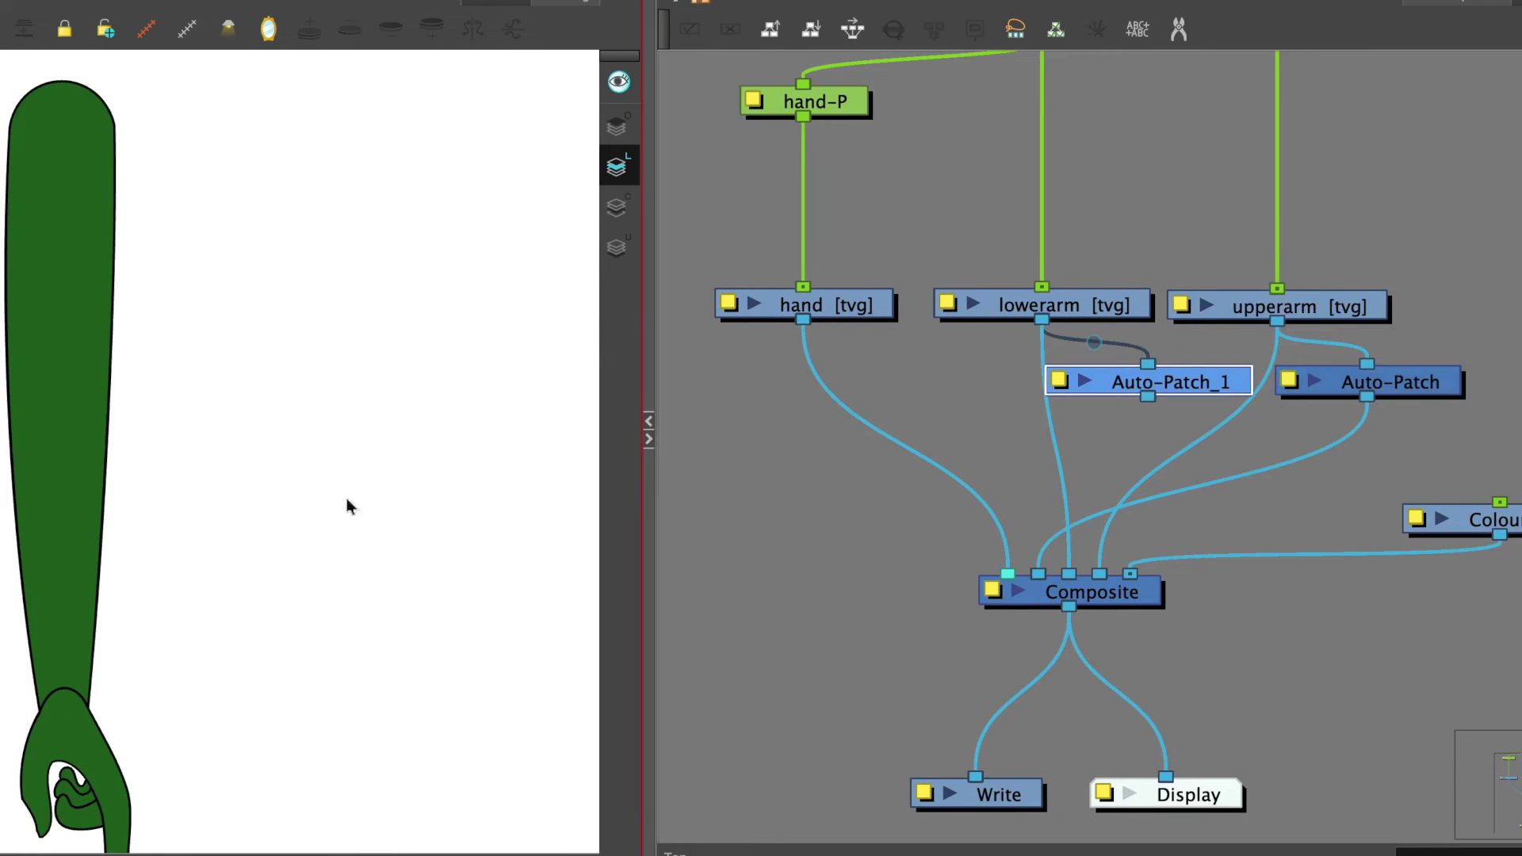
scroll(346, 504, "down", 2)
scroll(367, 351, "up", 1)
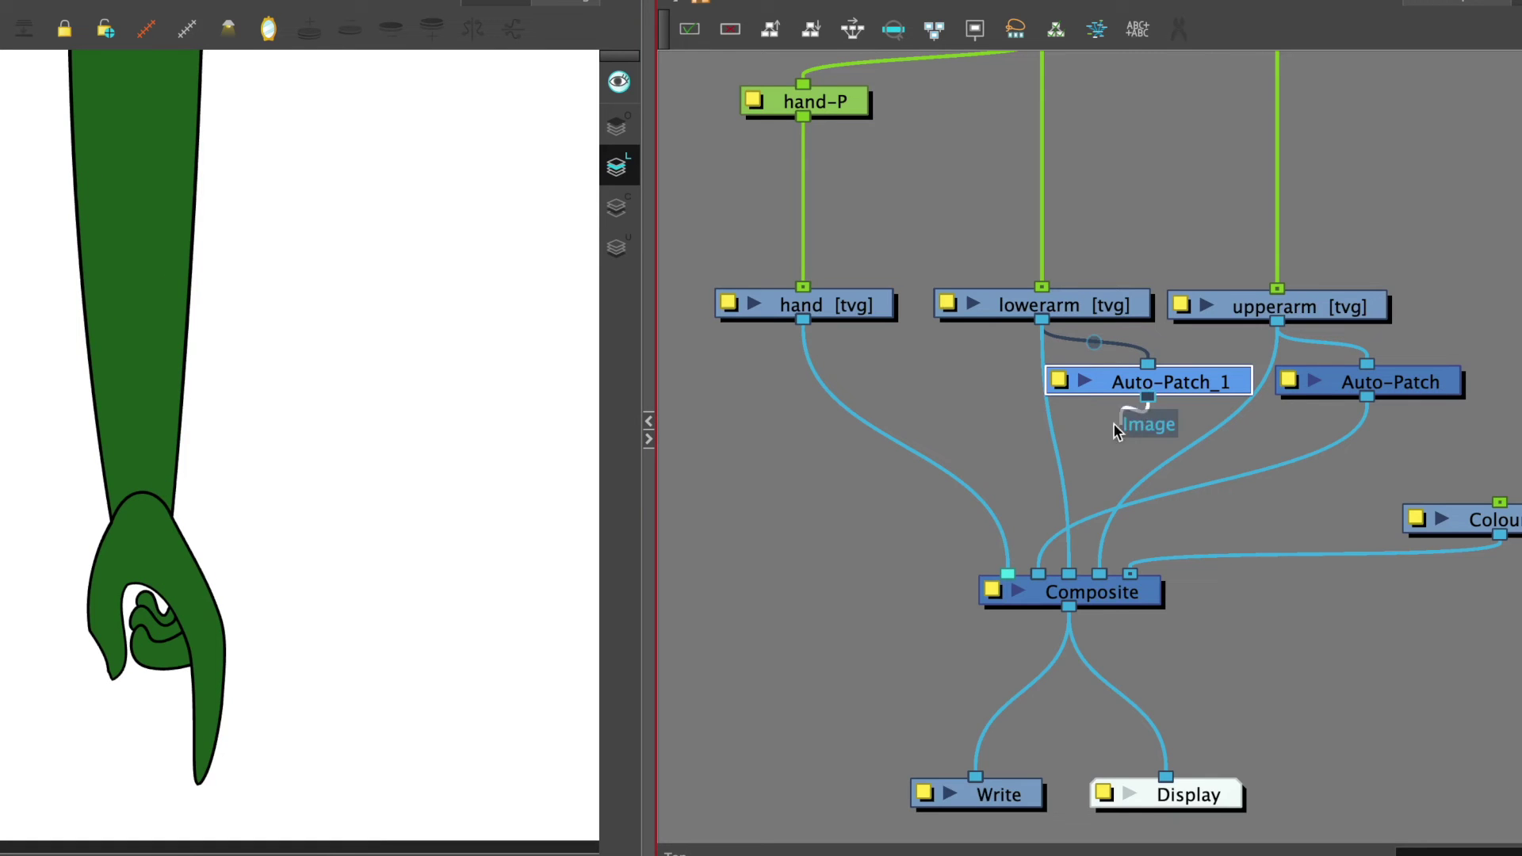
left_click_drag(1147, 396, 1003, 573)
scroll(350, 329, "down", 2)
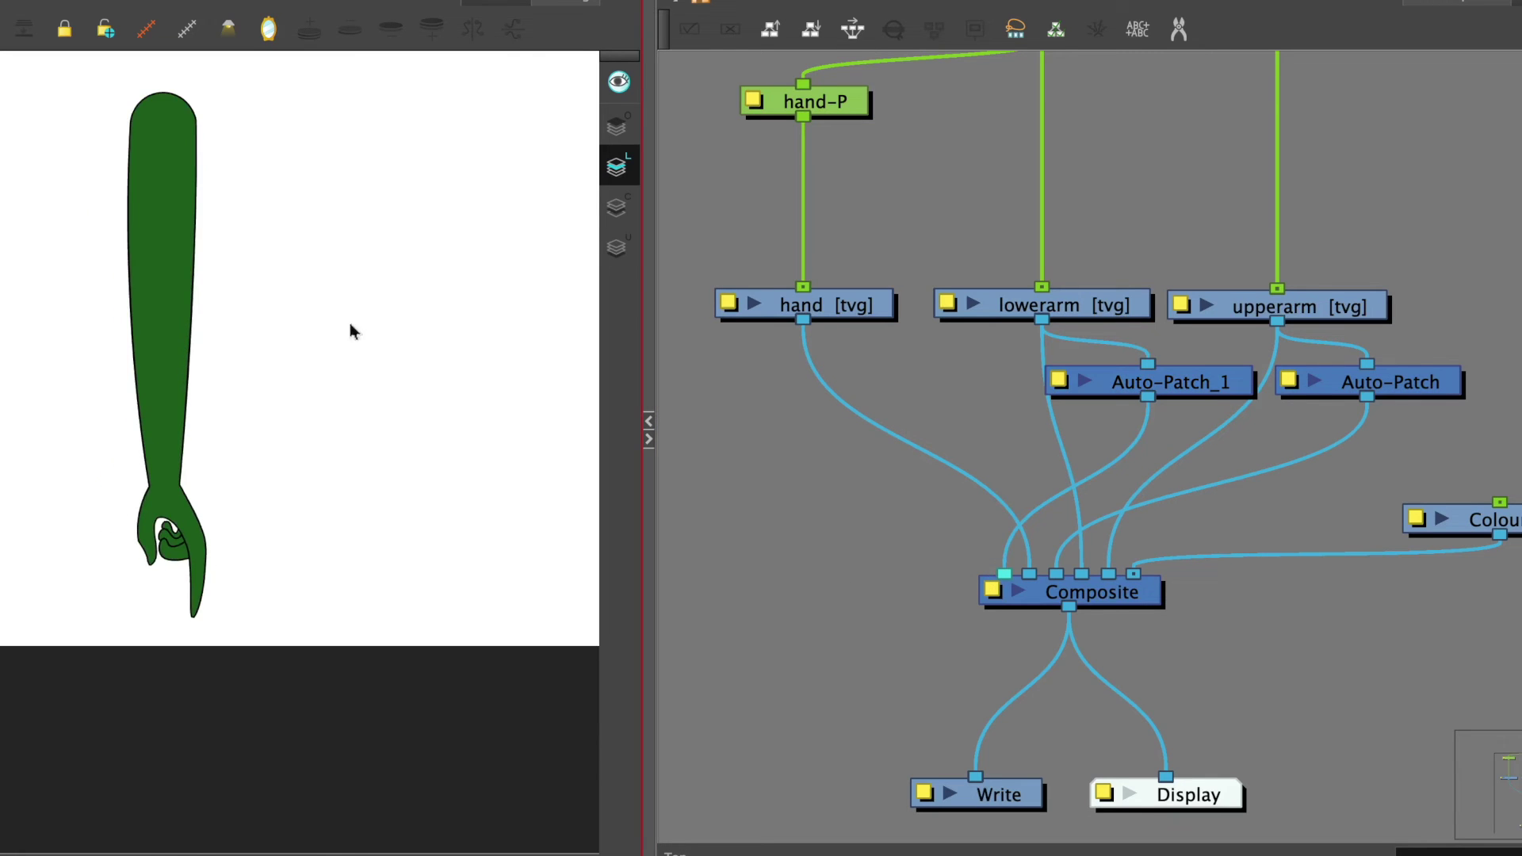
scroll(1365, 383, "down", 2)
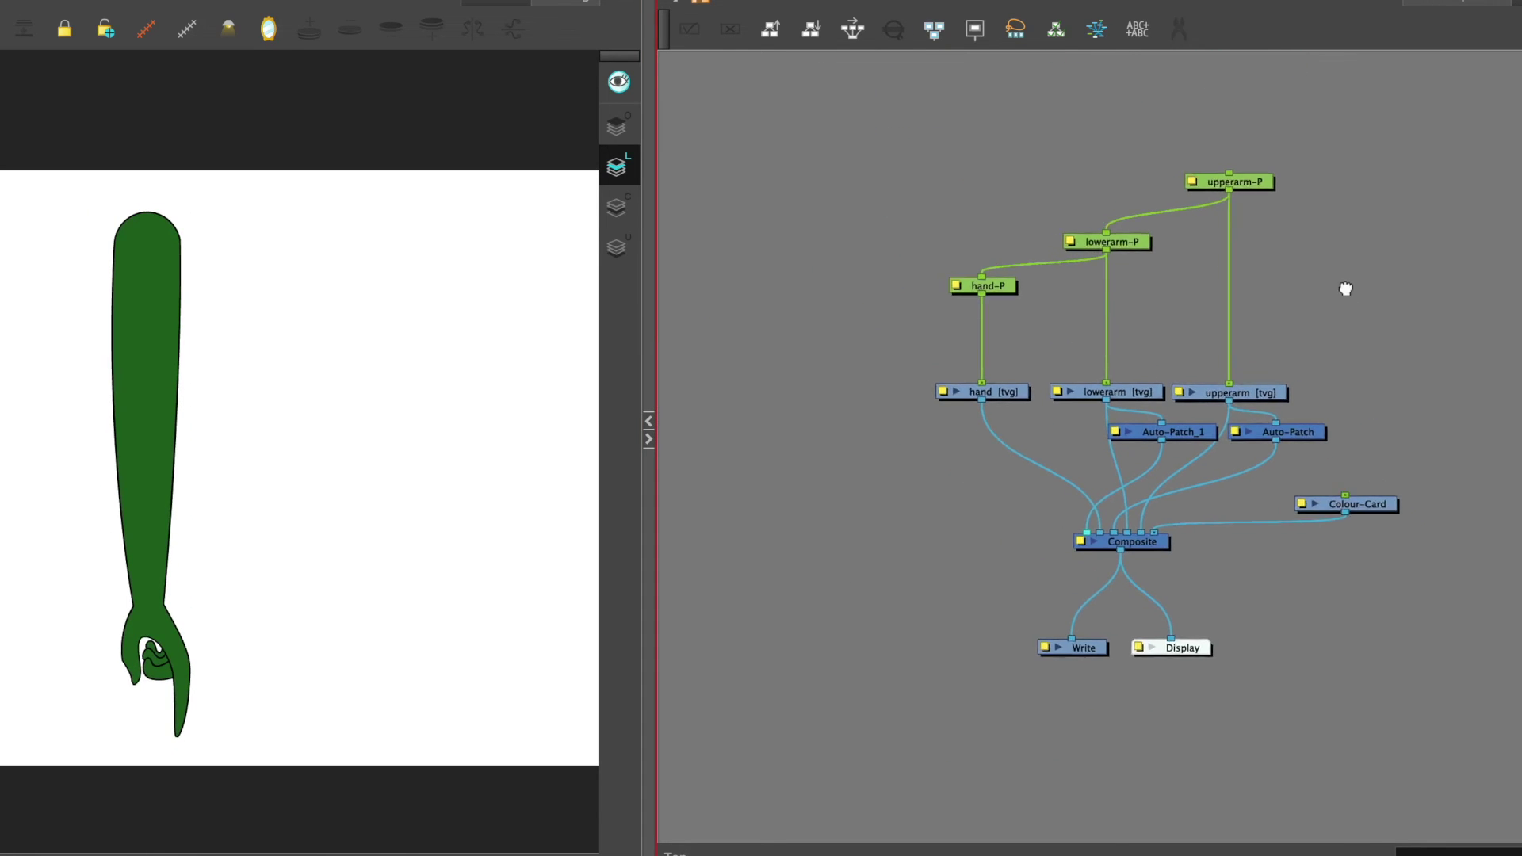
scroll(1343, 289, "up", 2)
scroll(323, 601, "down", 1)
left_click(153, 407)
mouse_move(215, 694)
left_mouse_down()
mouse_move(482, 539)
mouse_move(526, 469)
mouse_move(492, 288)
left_mouse_up()
left_click(1024, 170)
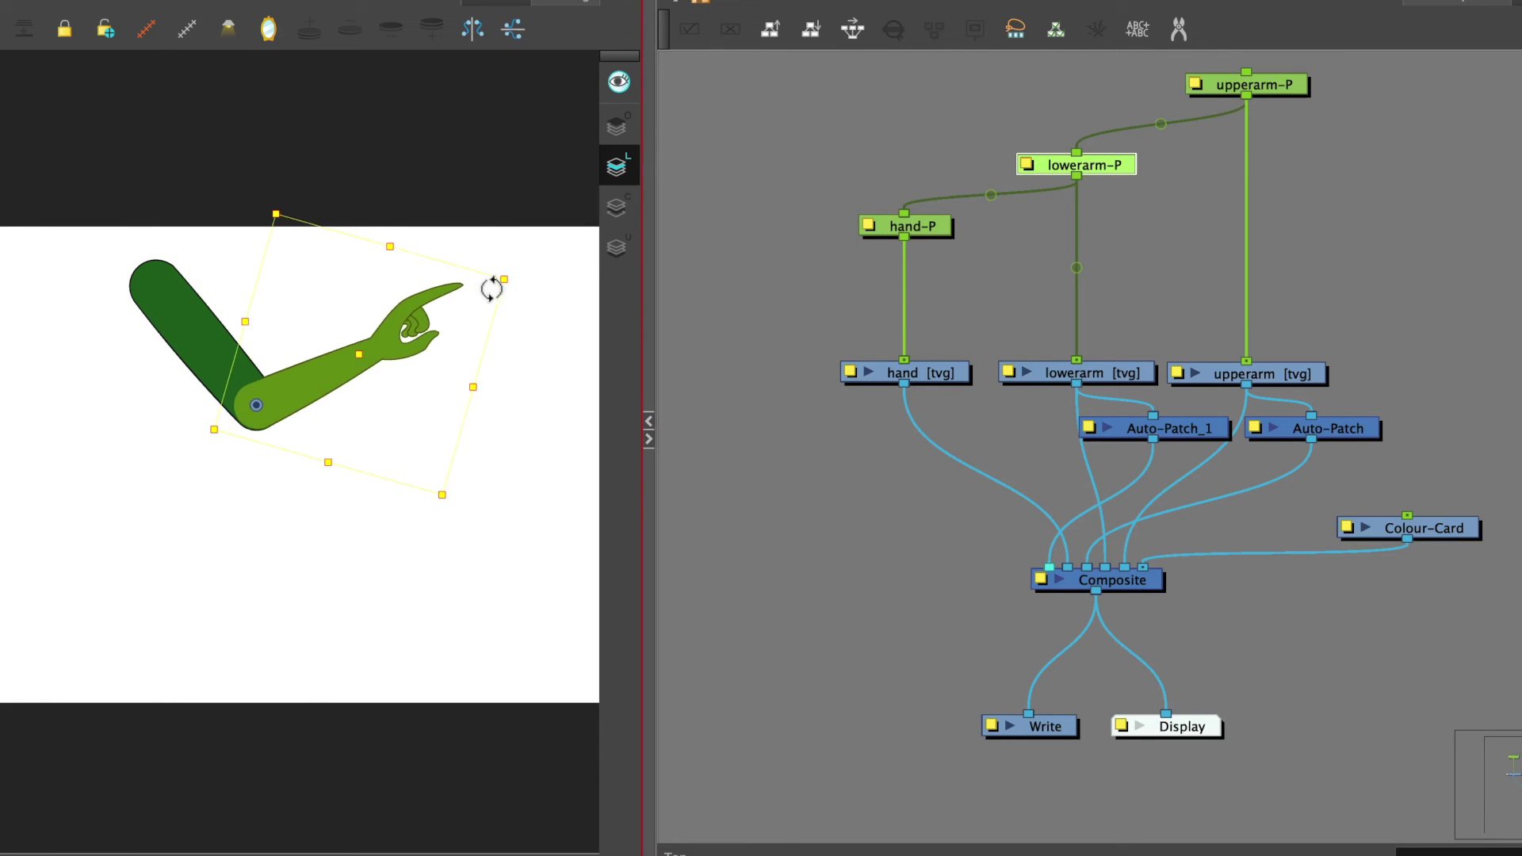
key("shift+b")
left_click(871, 226)
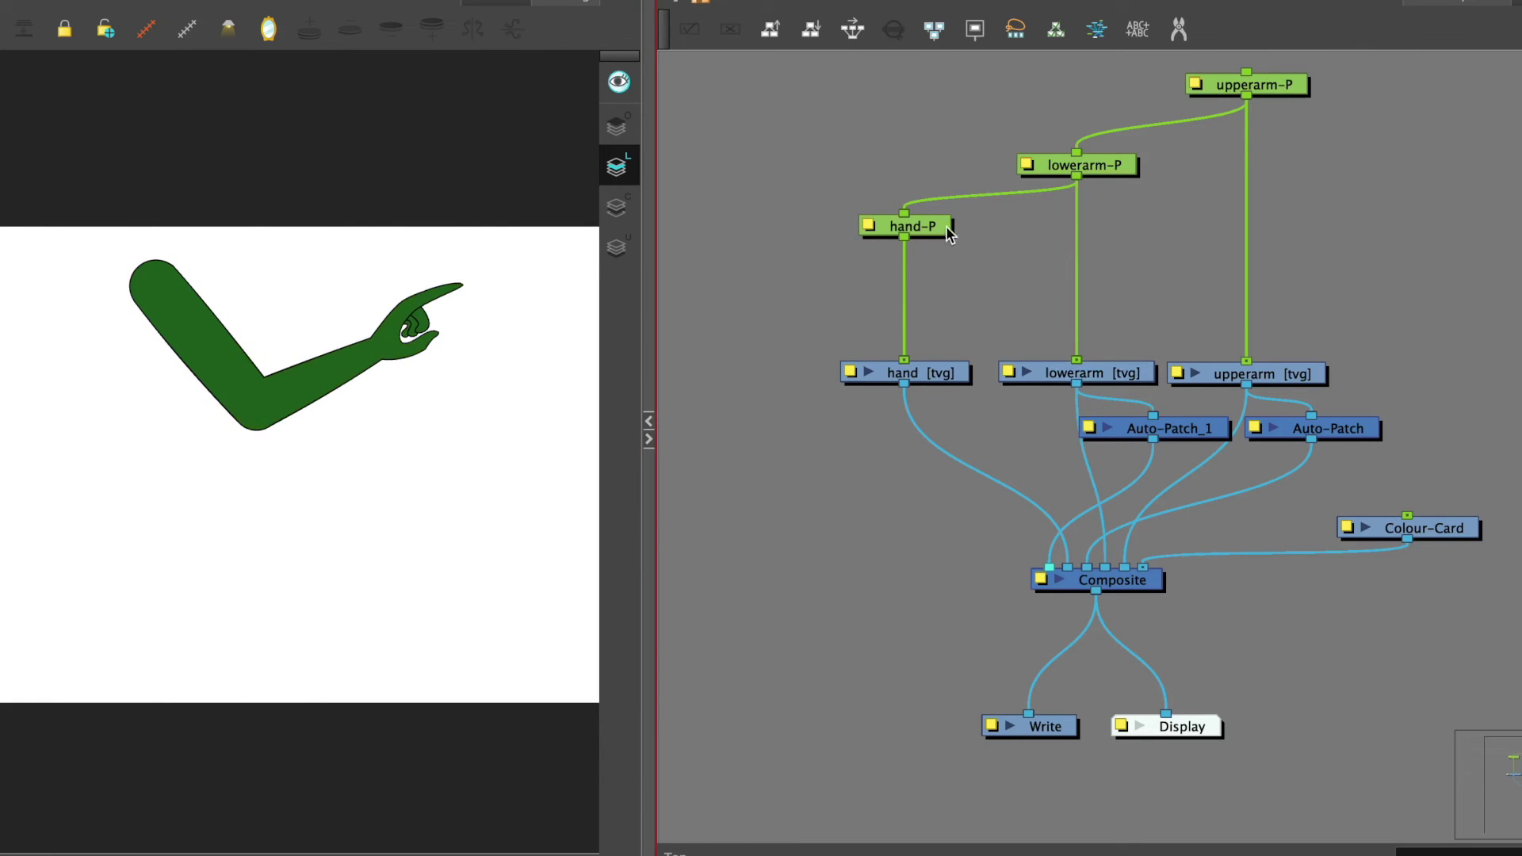
mouse_move(516, 259)
left_mouse_down()
mouse_move(534, 424)
mouse_move(539, 411)
left_mouse_up()
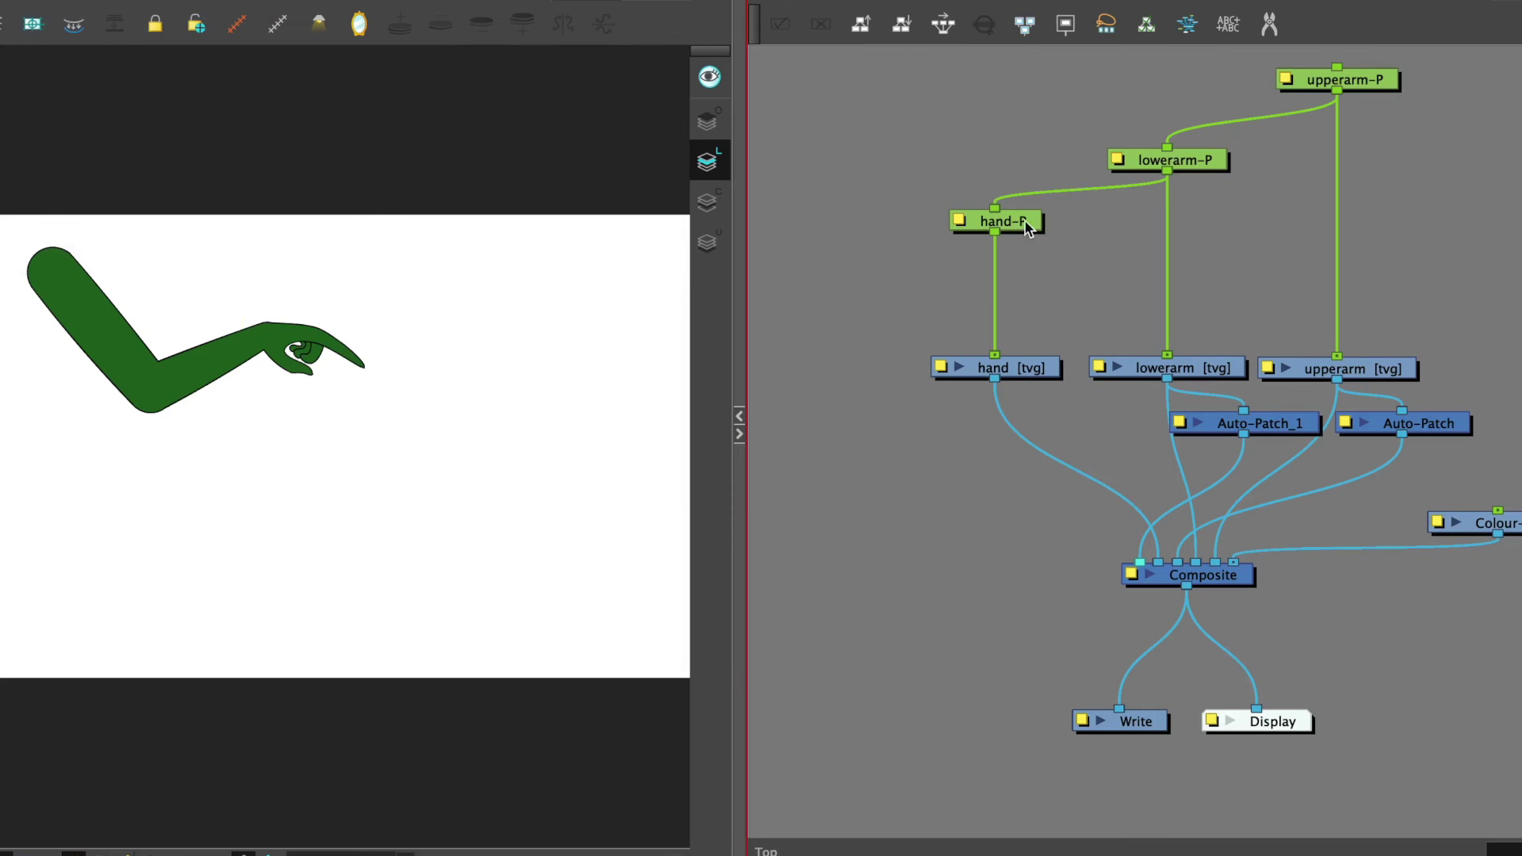
left_click(1024, 221)
key("r")
left_click(1217, 161)
key("r")
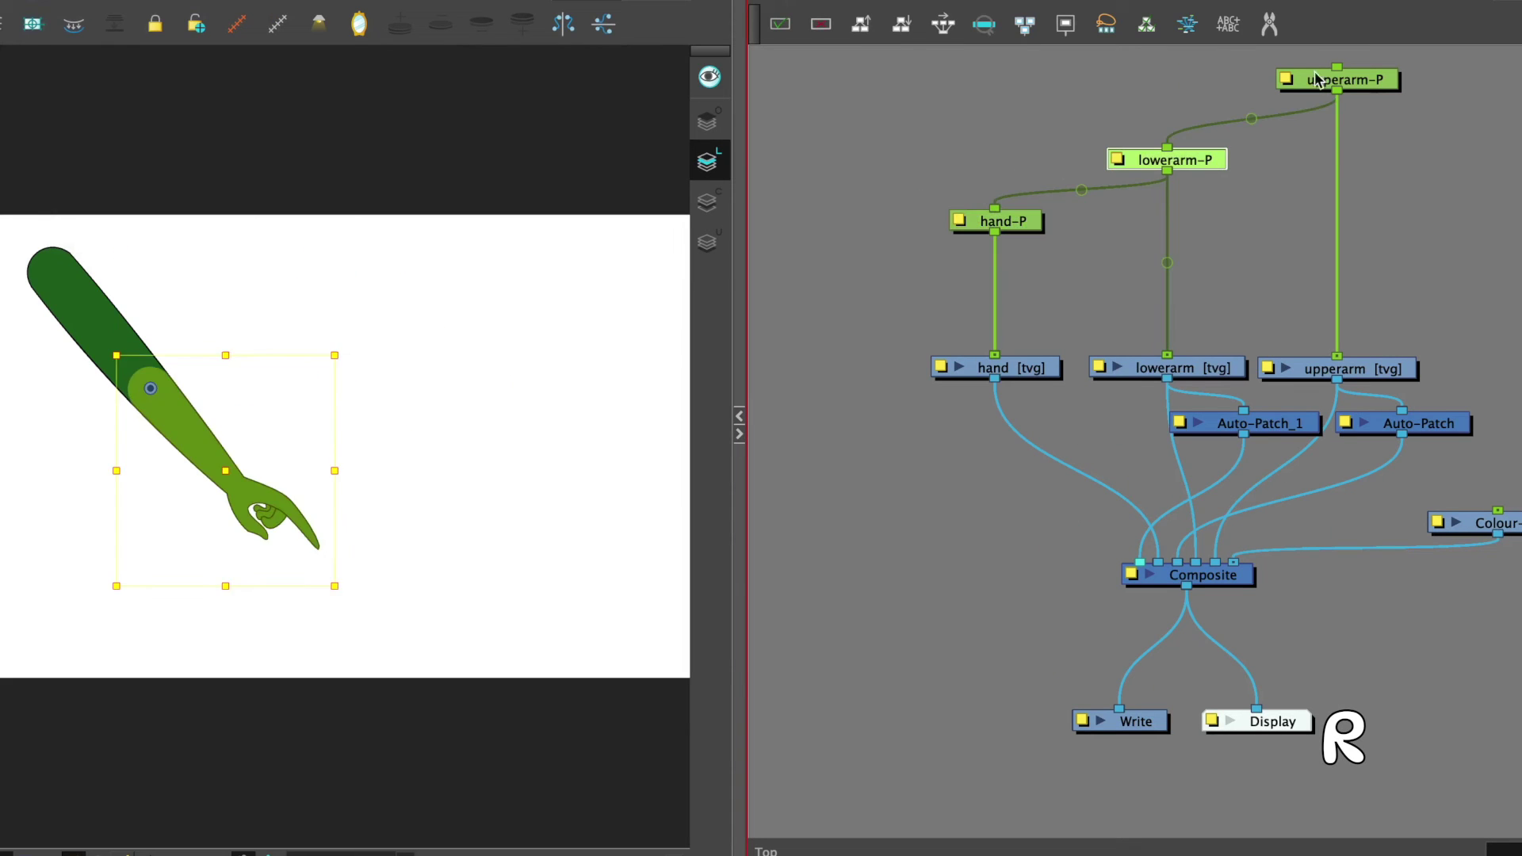
left_click(1376, 85)
key("r")
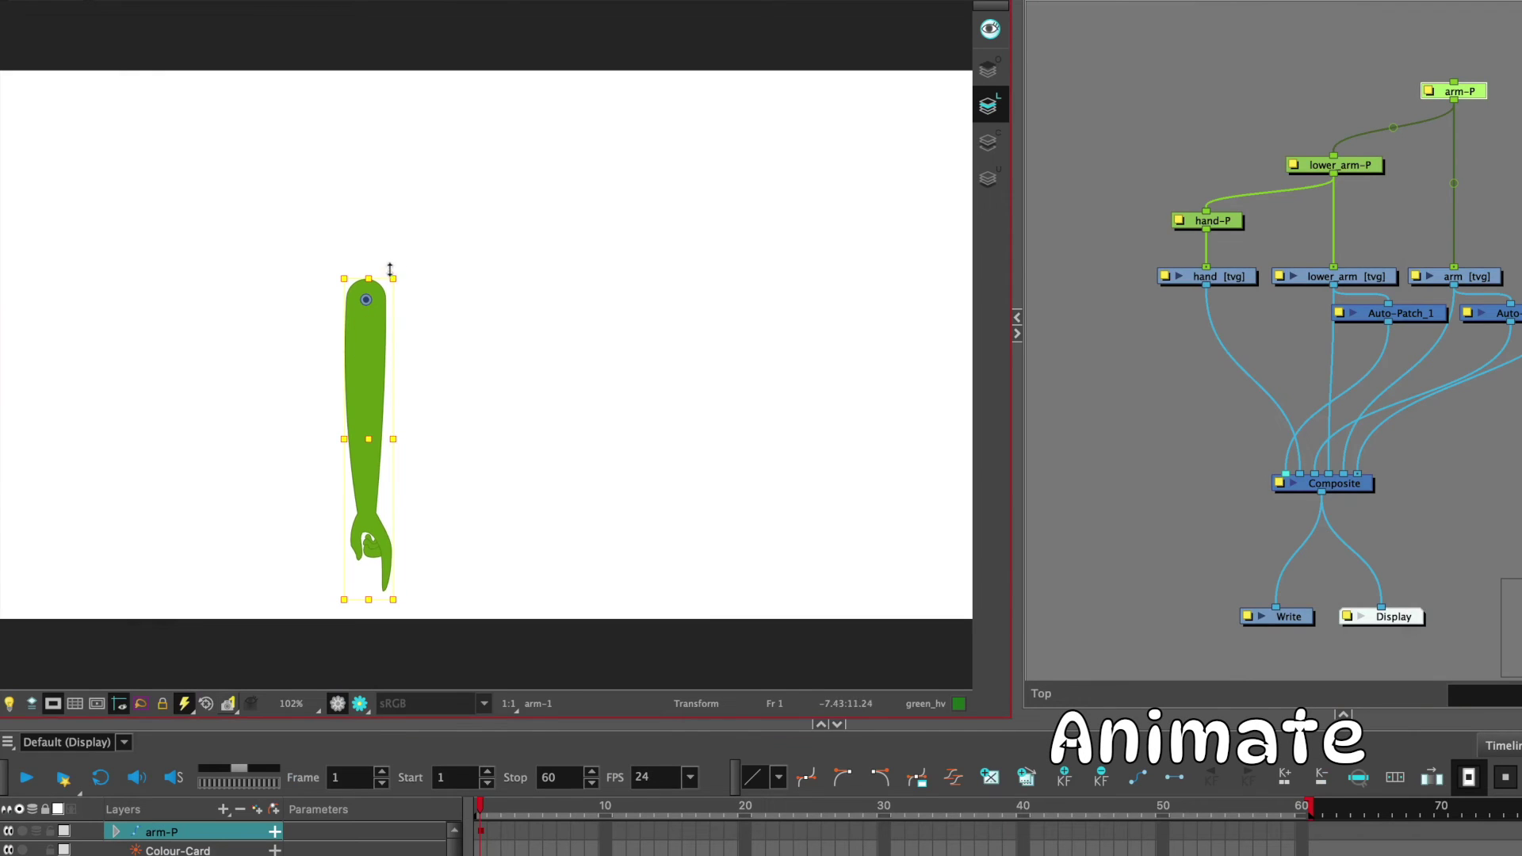
Move the arm lower on stage and try rotating the shoulder at a later frame.
left_click_drag(393, 279, 366, 377)
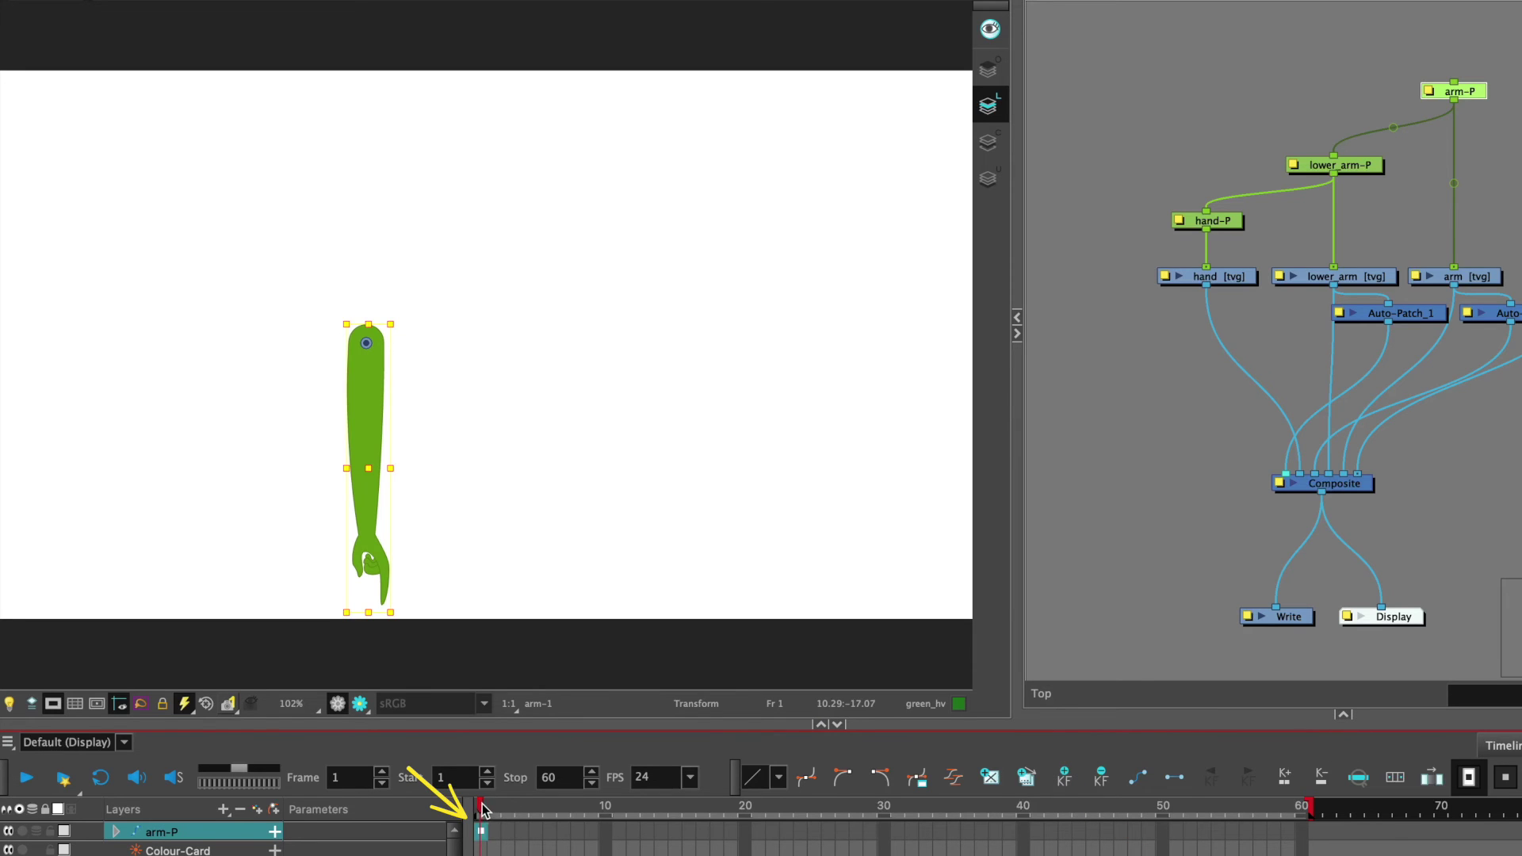
left_click_drag(482, 808, 551, 814)
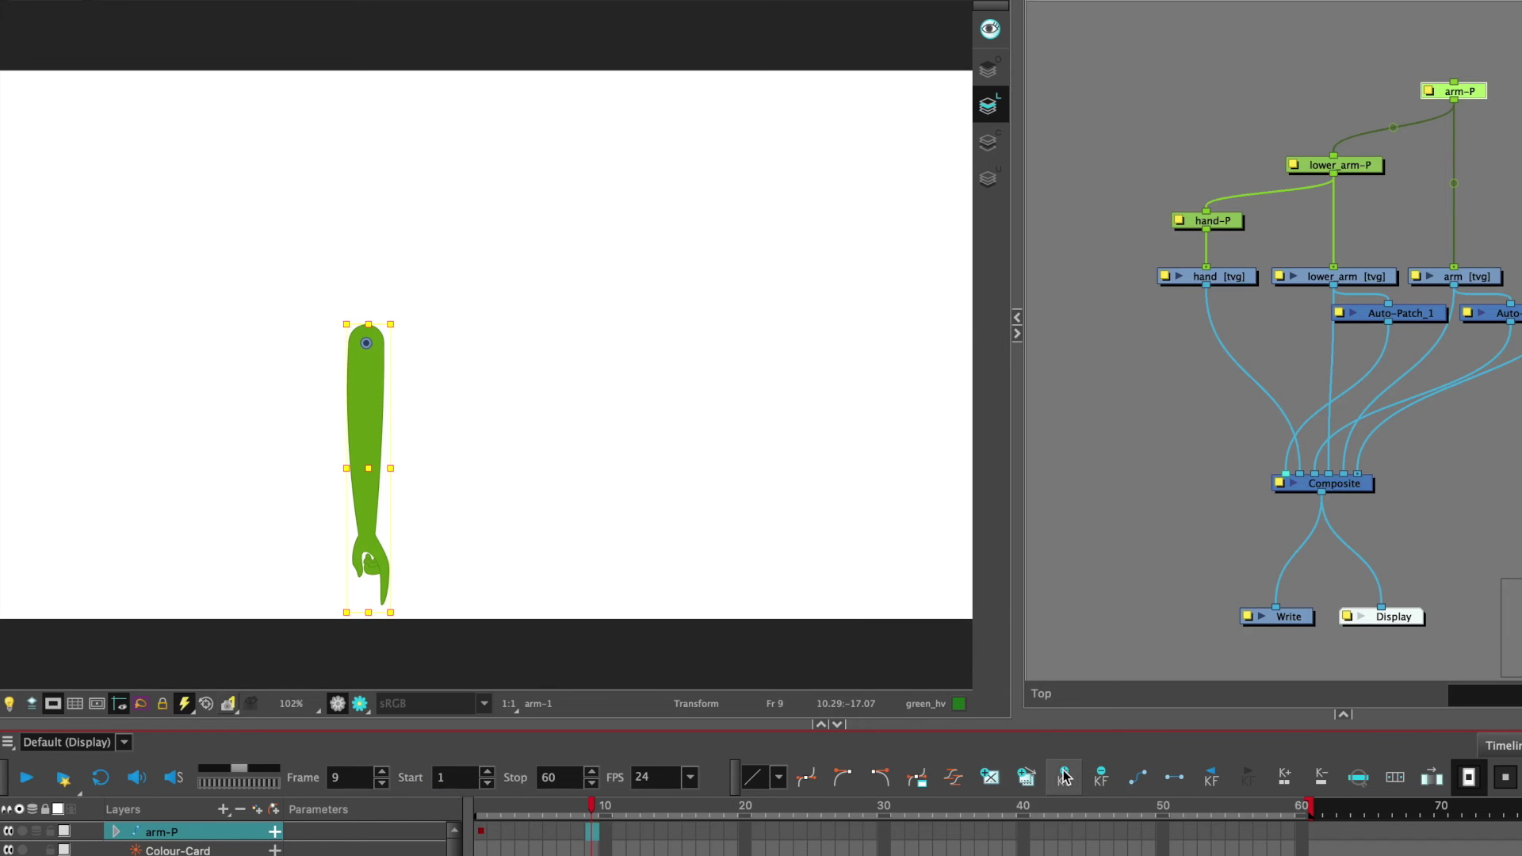
mouse_move(396, 623)
left_mouse_down()
mouse_move(441, 611)
mouse_move(327, 645)
mouse_move(313, 622)
left_mouse_up()
left_click(1352, 166)
key("shift+b")
left_click(688, 807)
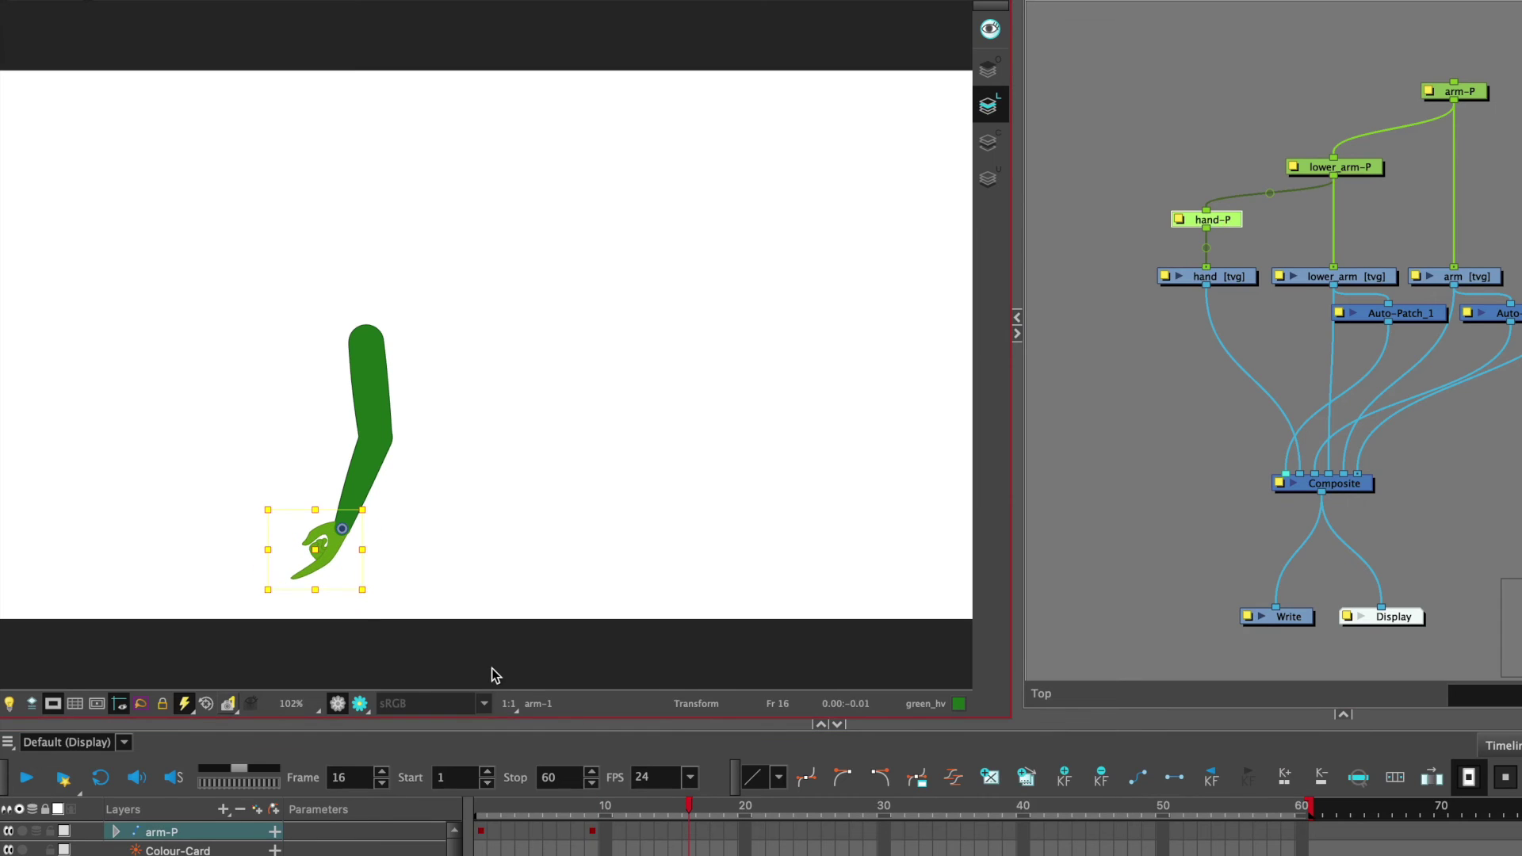
left_click(1456, 92)
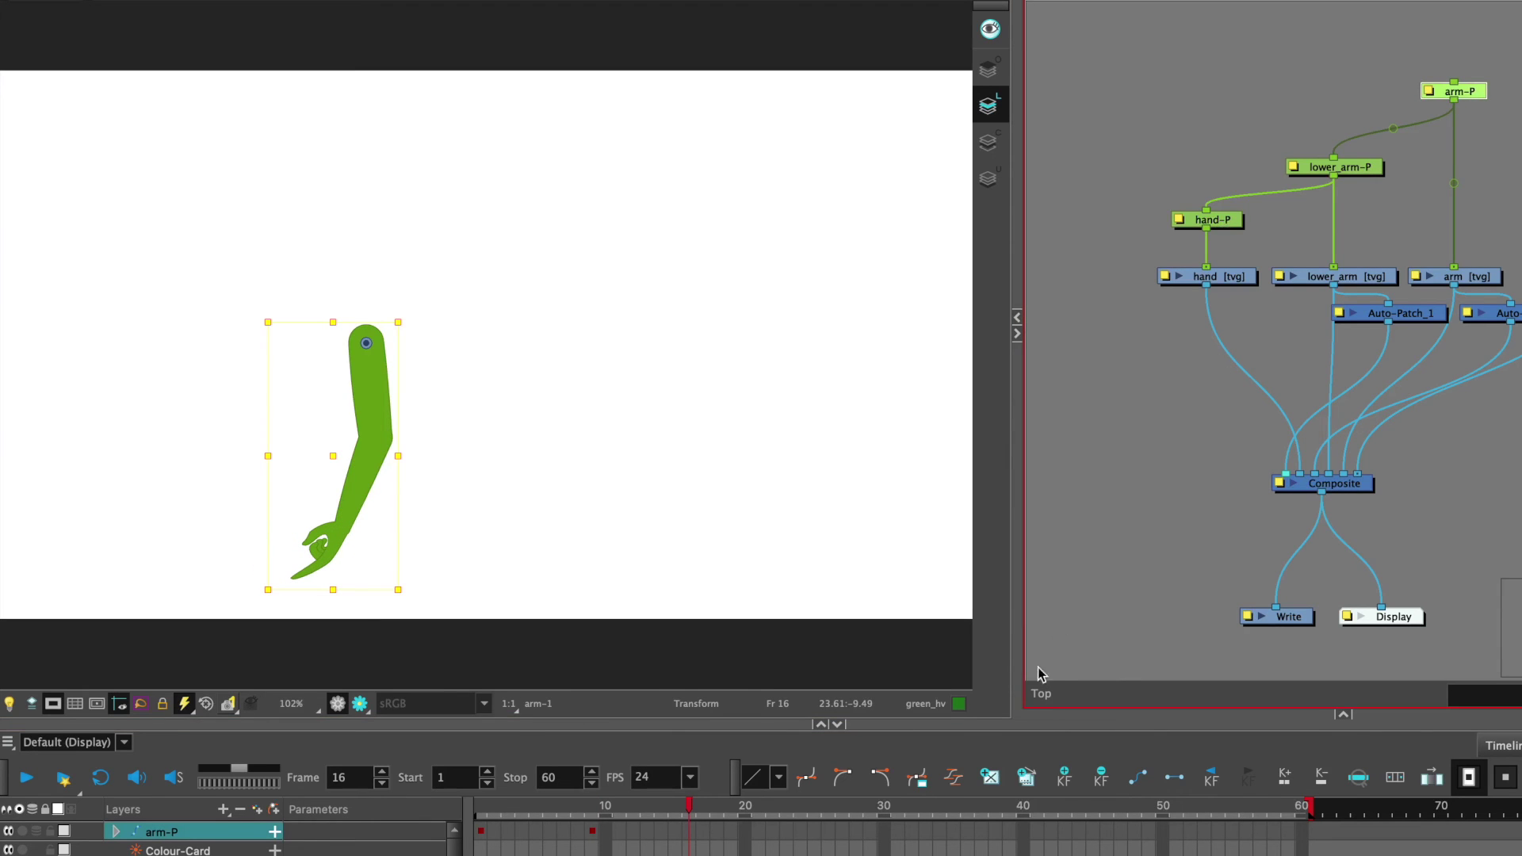
At frame 16, key the arm pointing right, forearm bent upward and hand tilted back.
left_click(1067, 776)
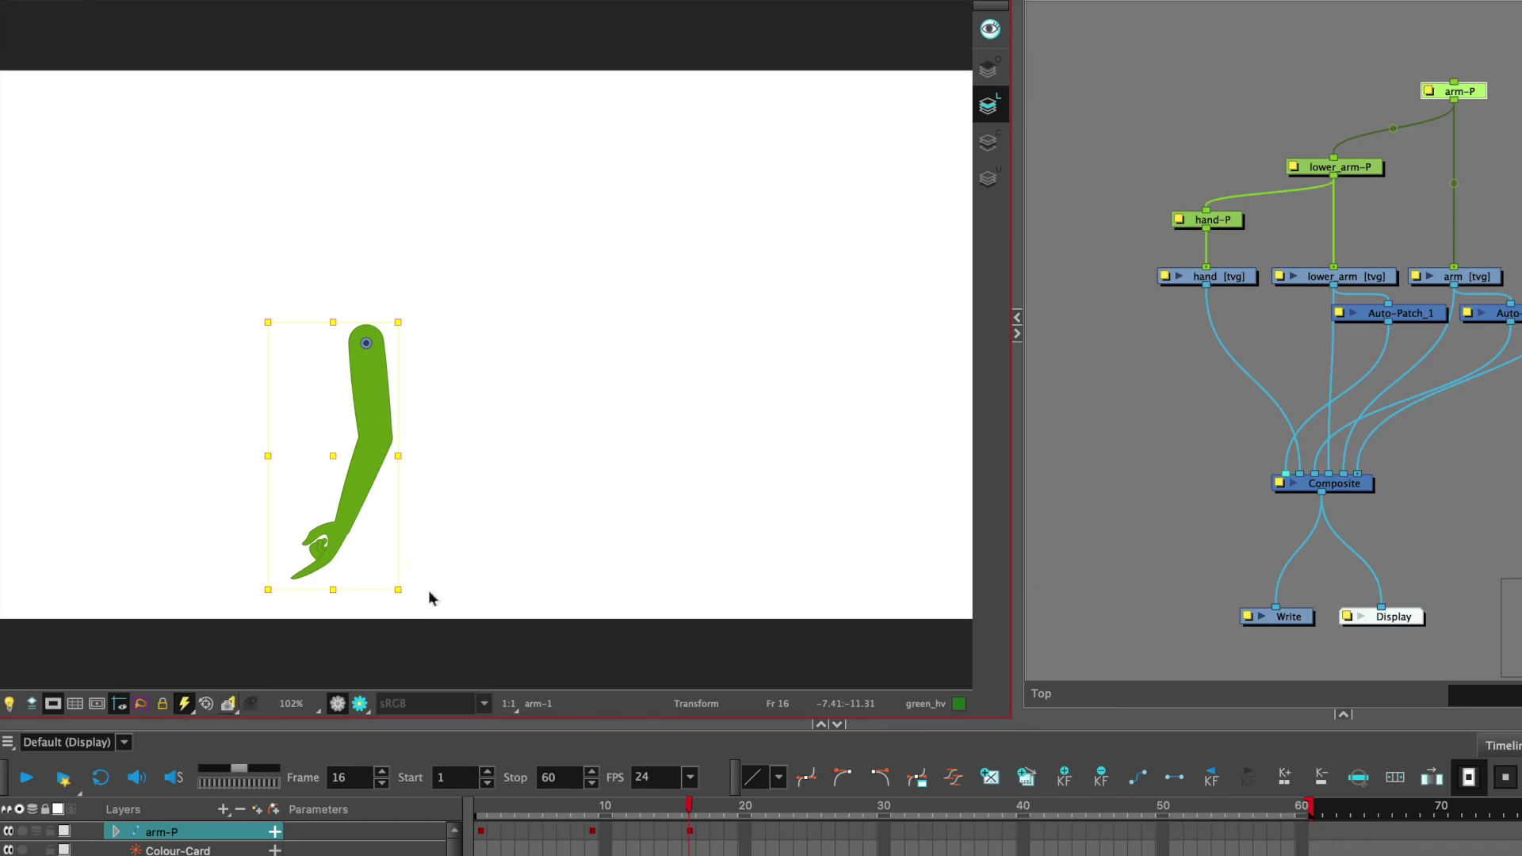
left_click_drag(420, 624, 718, 308)
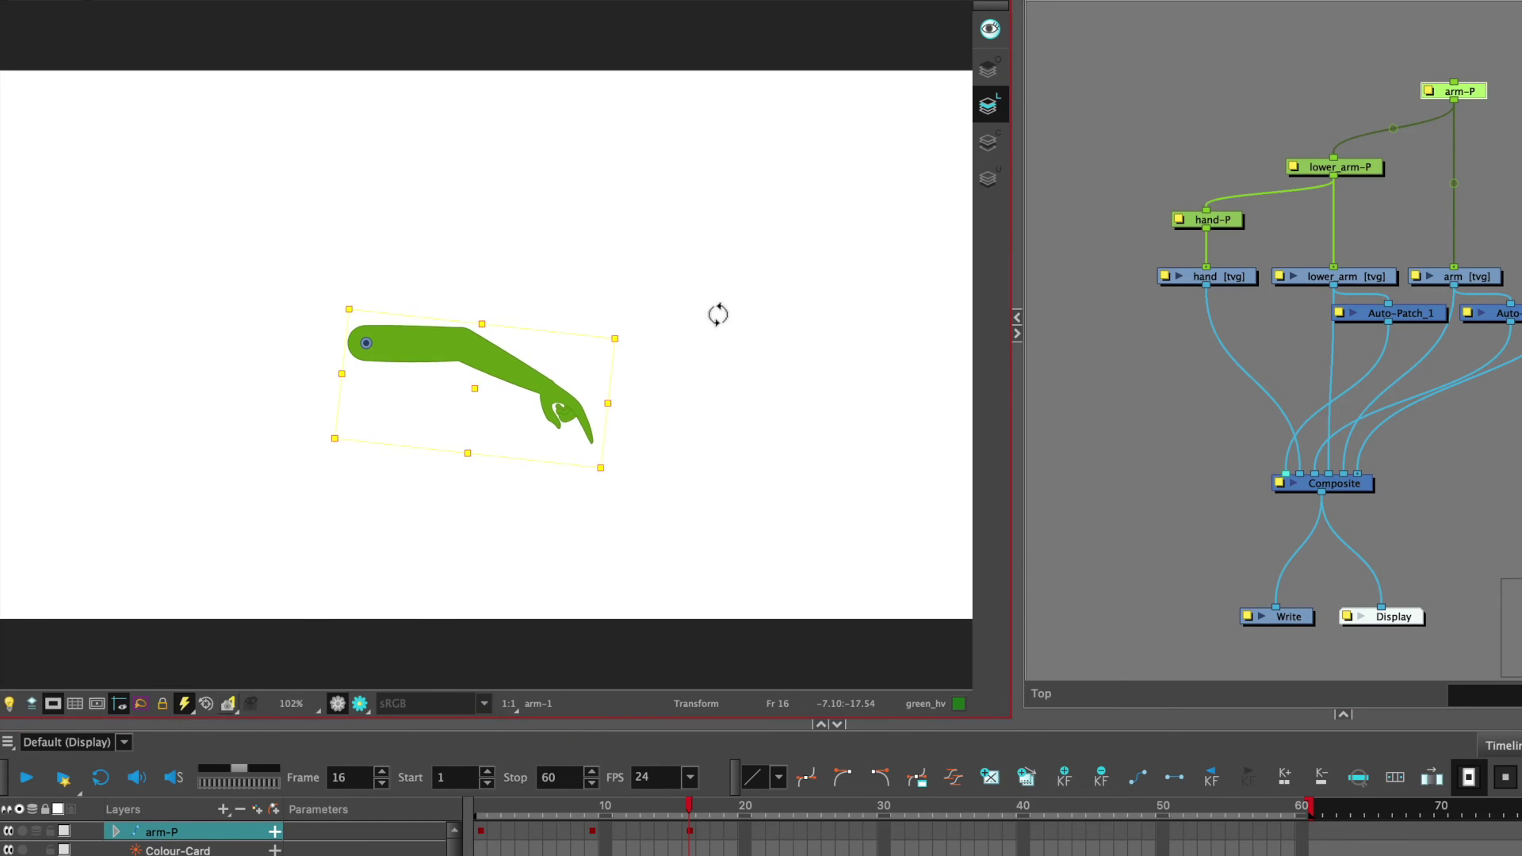
left_click(1304, 168)
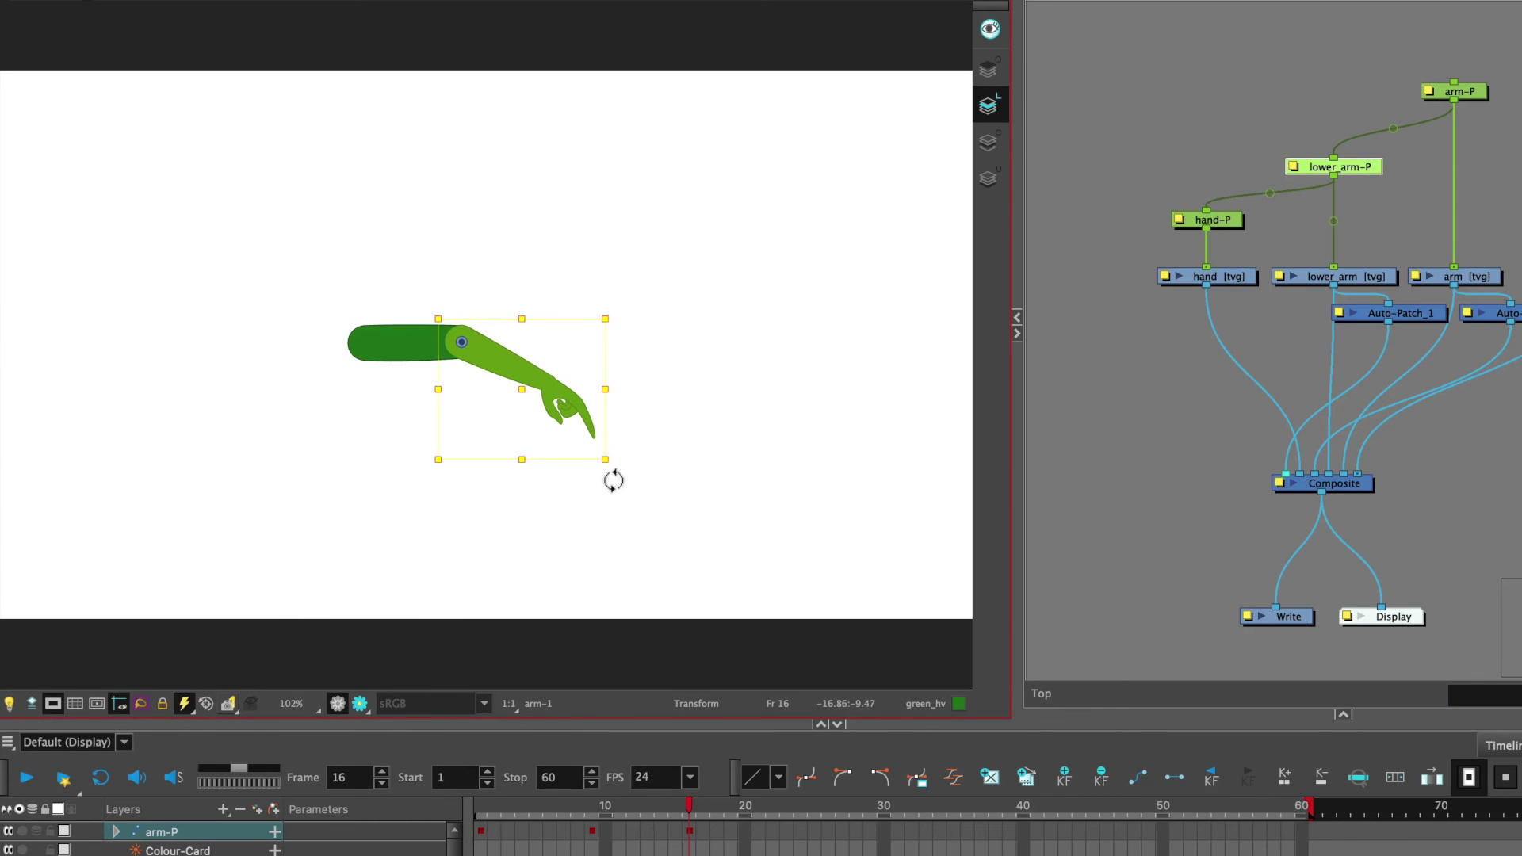
mouse_move(613, 480)
left_mouse_down()
mouse_move(602, 180)
mouse_move(526, 142)
left_mouse_up()
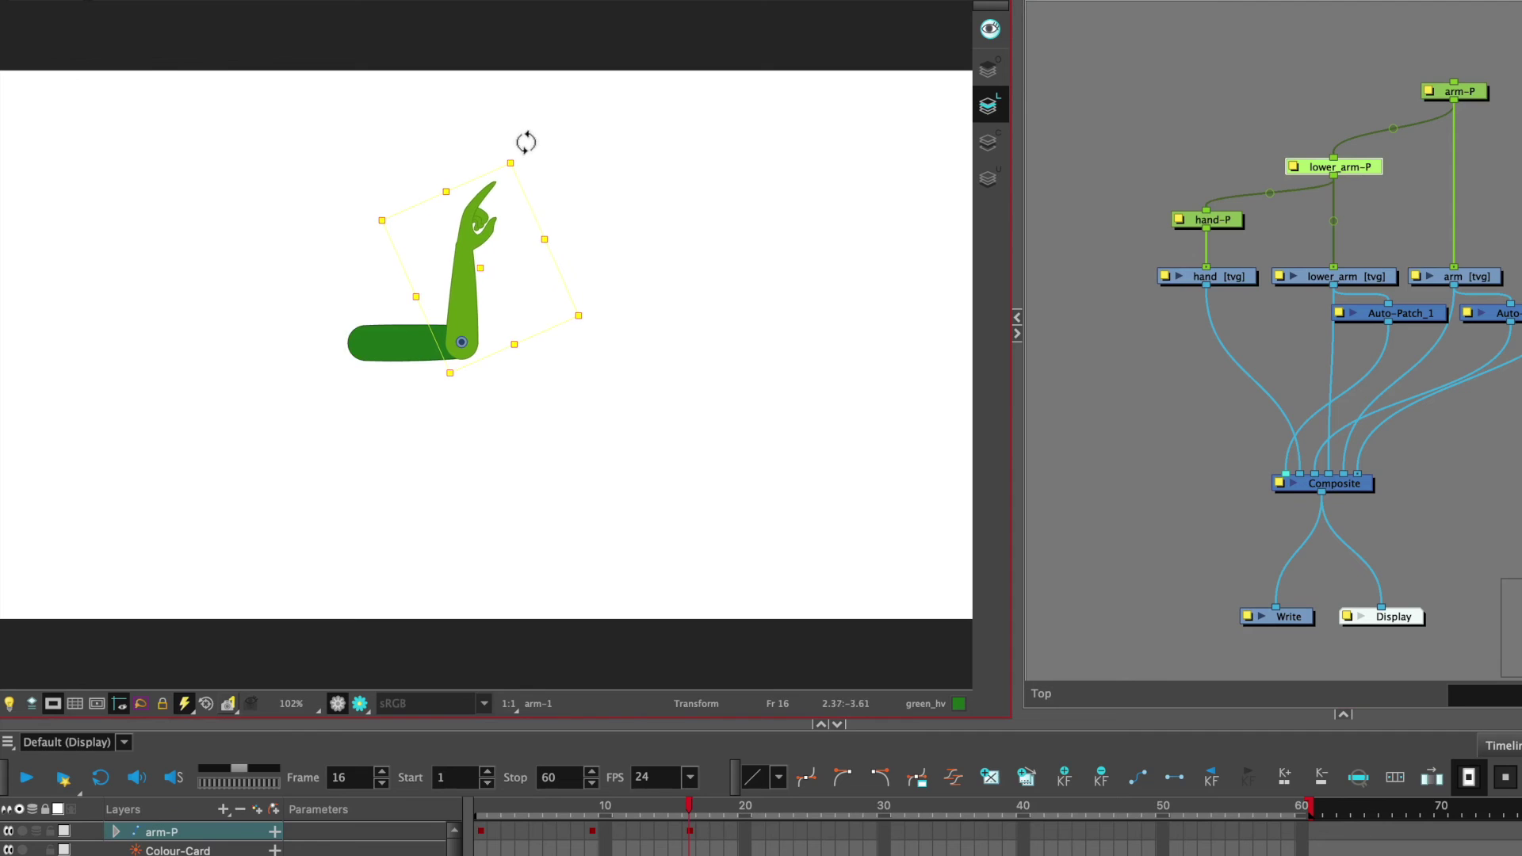
left_click(1217, 221)
left_click_drag(529, 278, 486, 202)
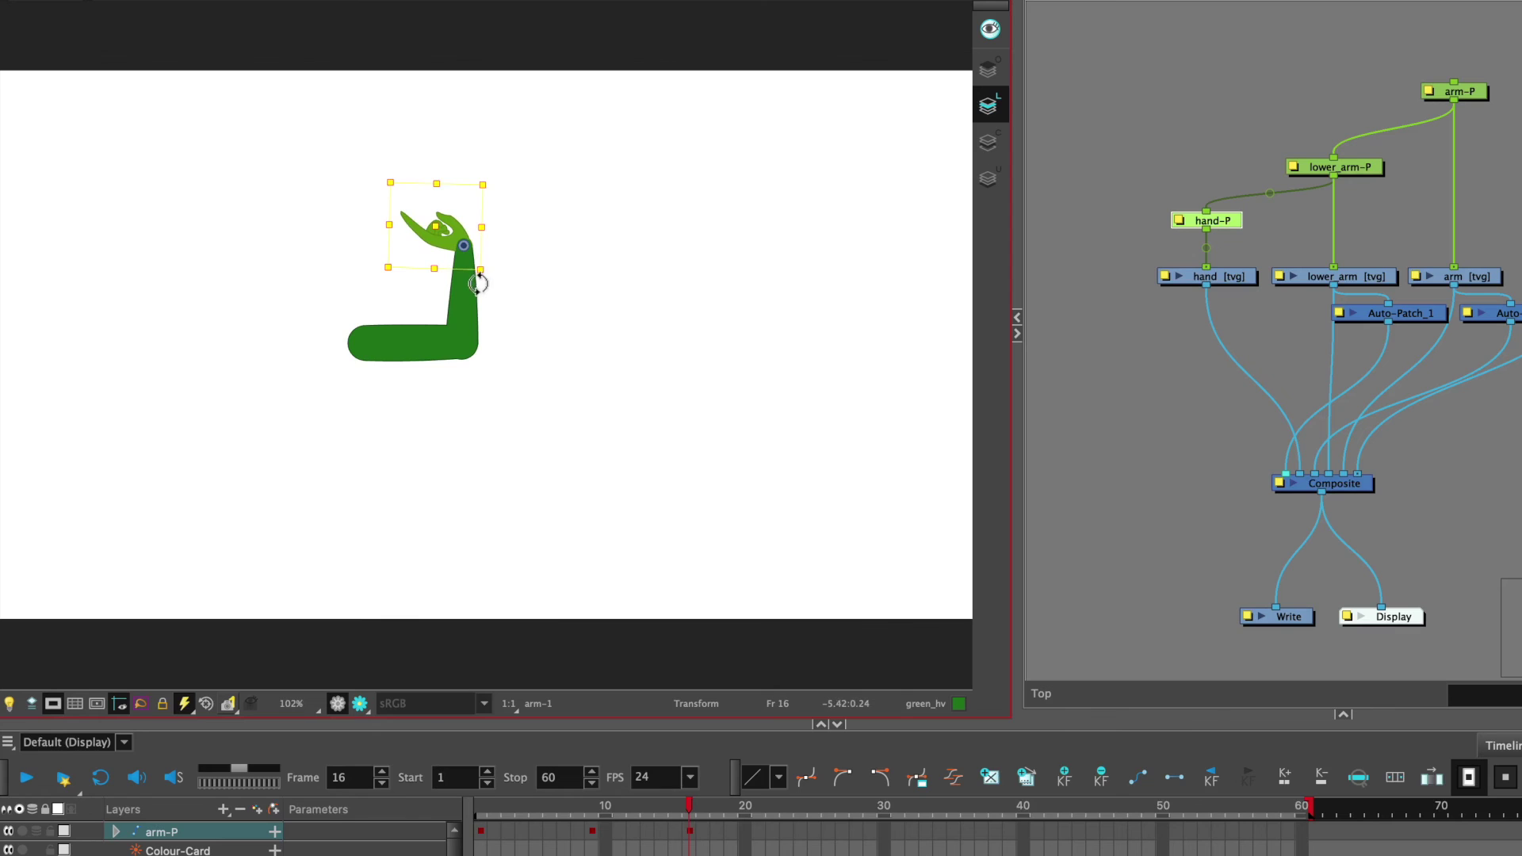
left_click(757, 813)
At frame 21, tilt the whole arm counter-clockwise at the shoulder.
left_click(761, 812)
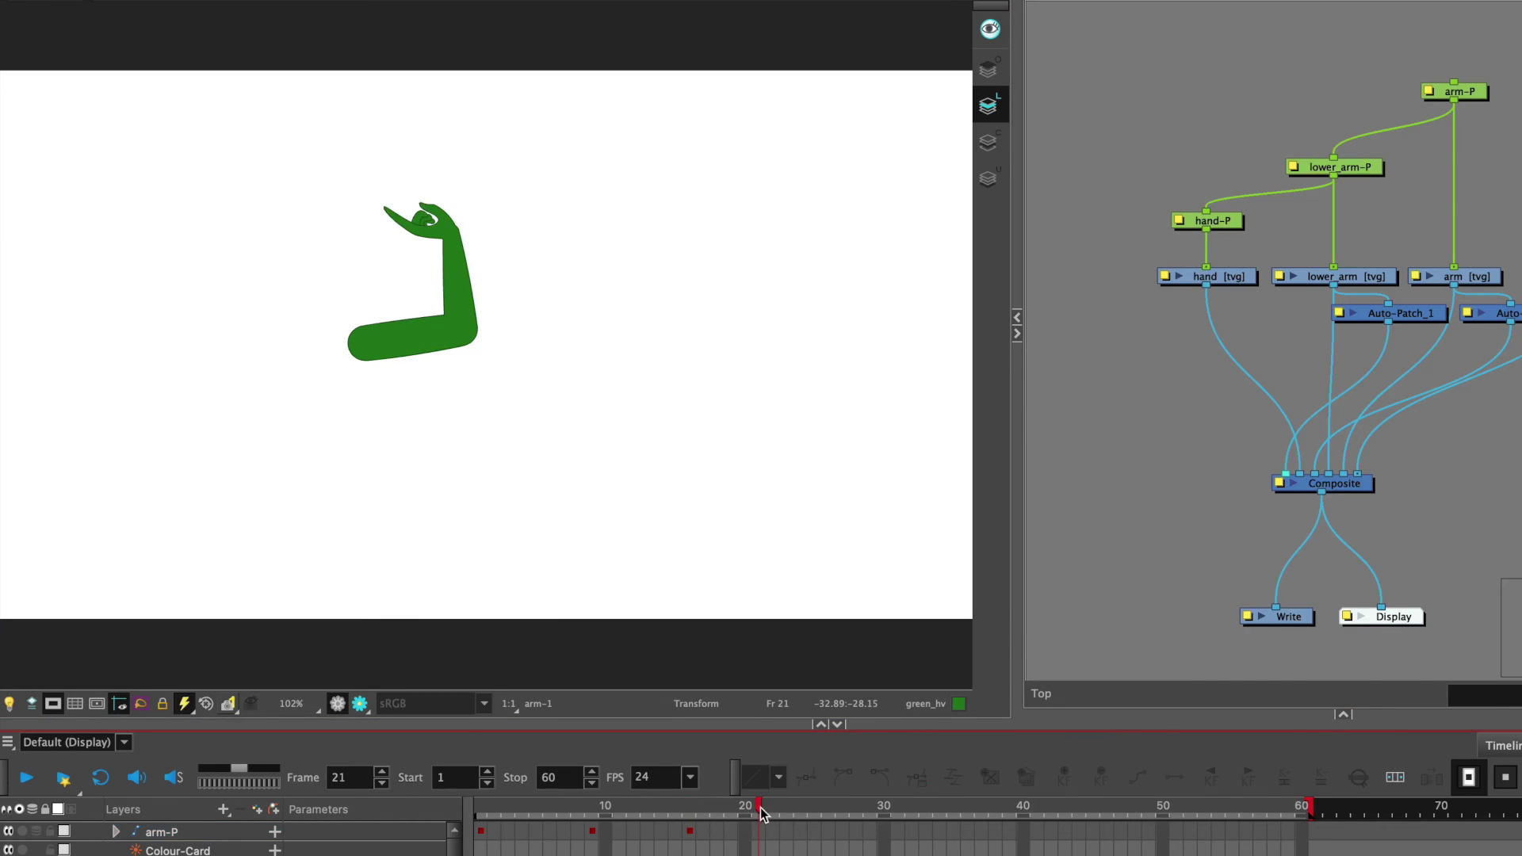
left_click(228, 833)
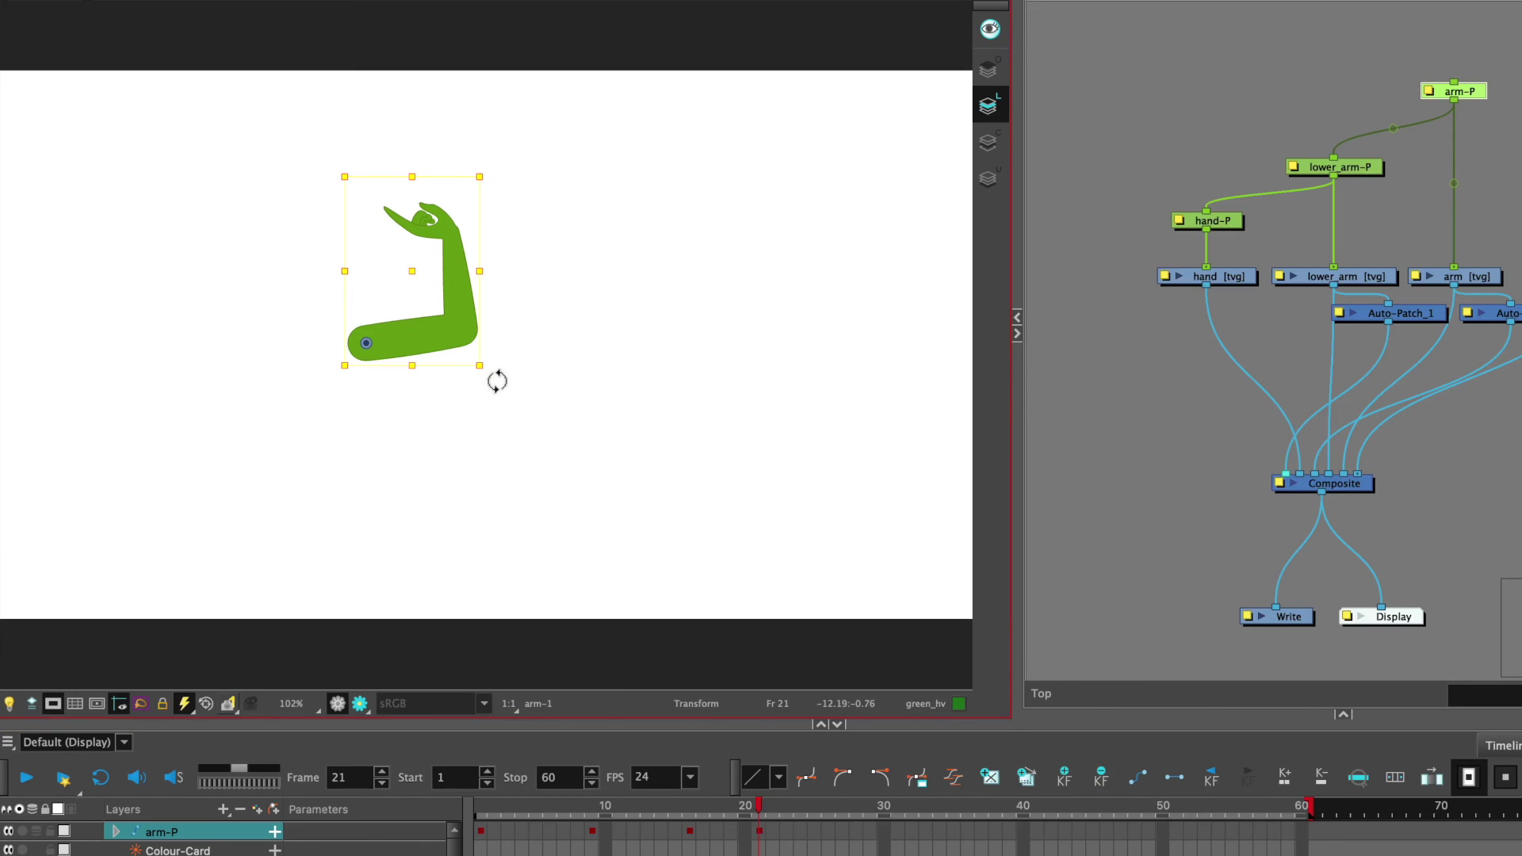
left_click_drag(496, 380, 501, 305)
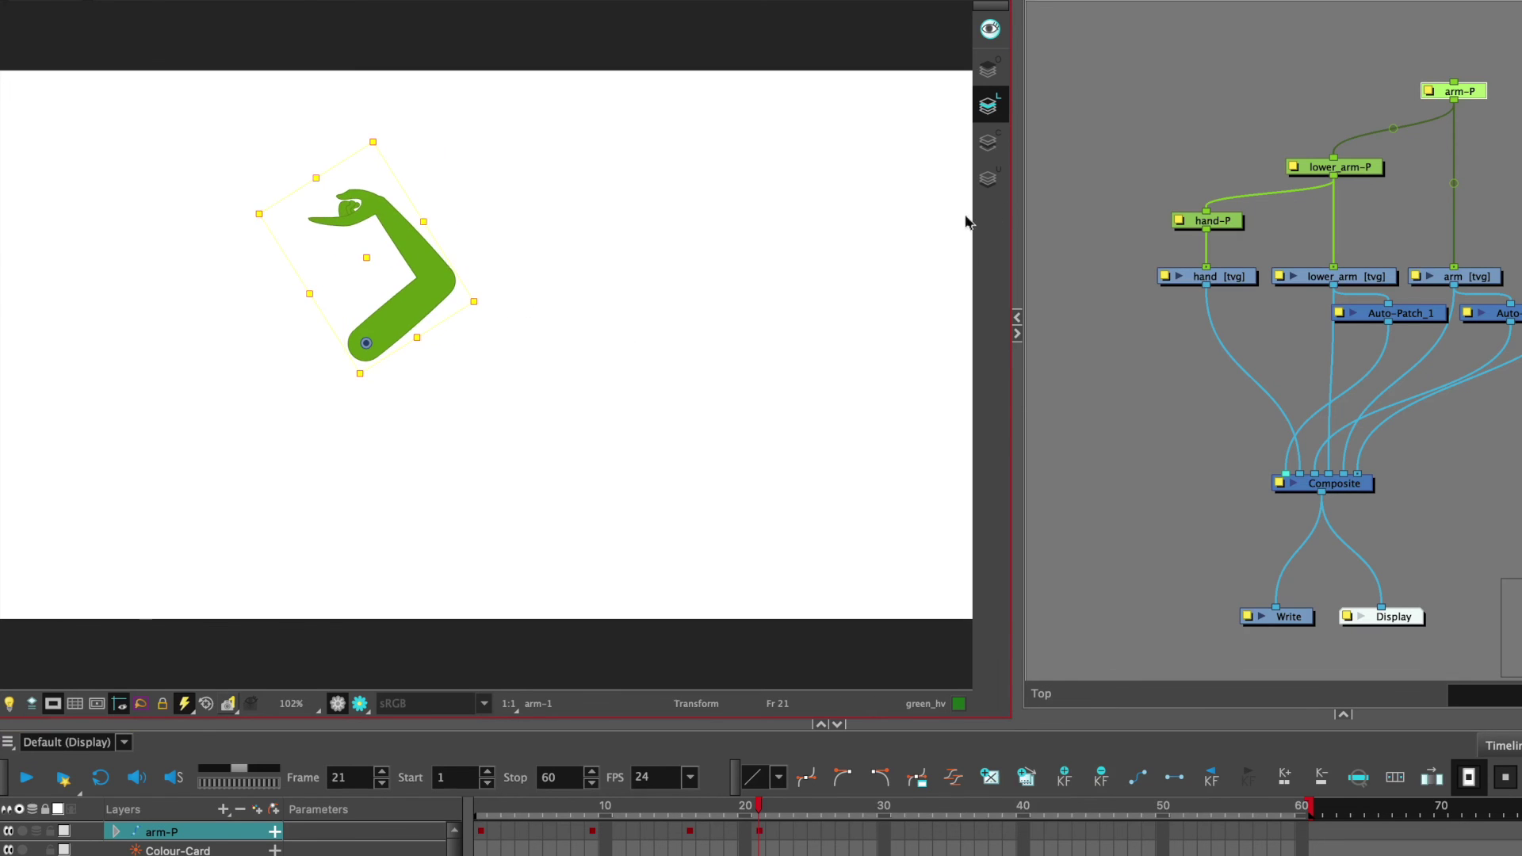
At frame 31, rotate the arm, forearm and hand so the arm points straight right.
left_click(902, 808)
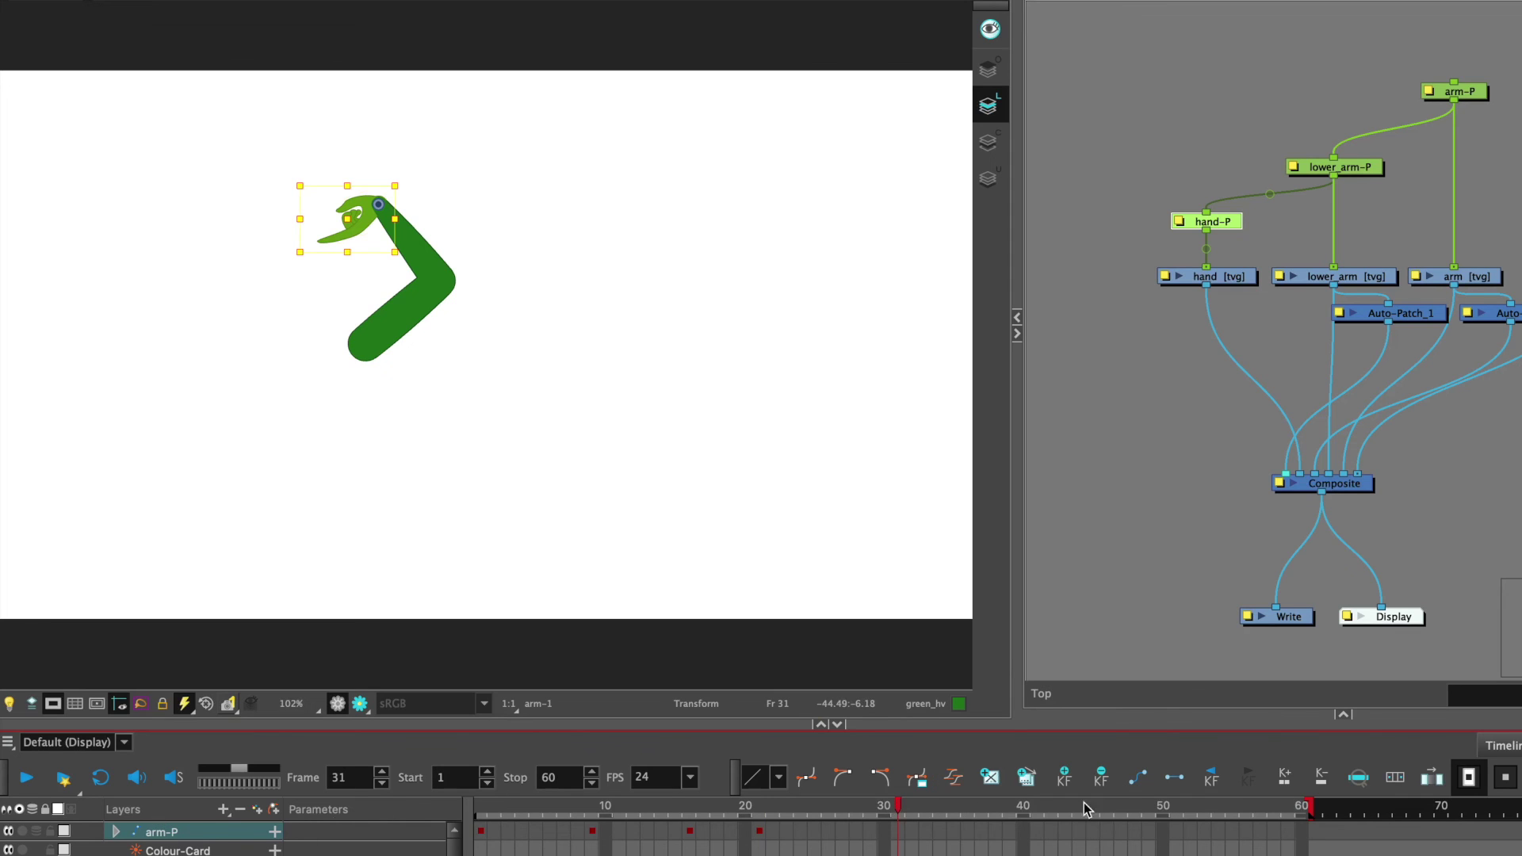
left_click(898, 830)
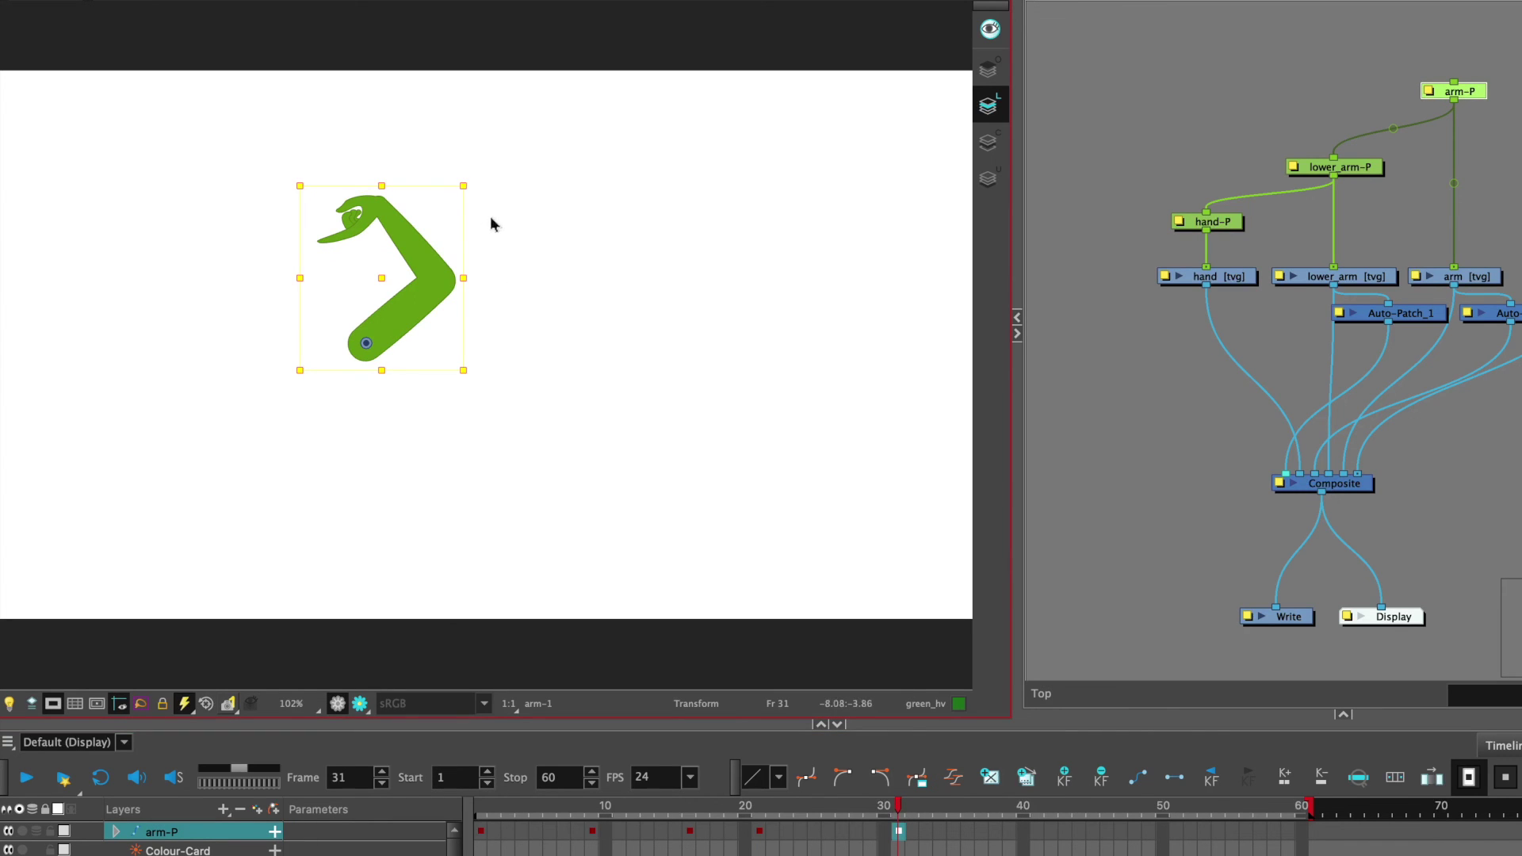
left_click_drag(489, 203, 619, 310)
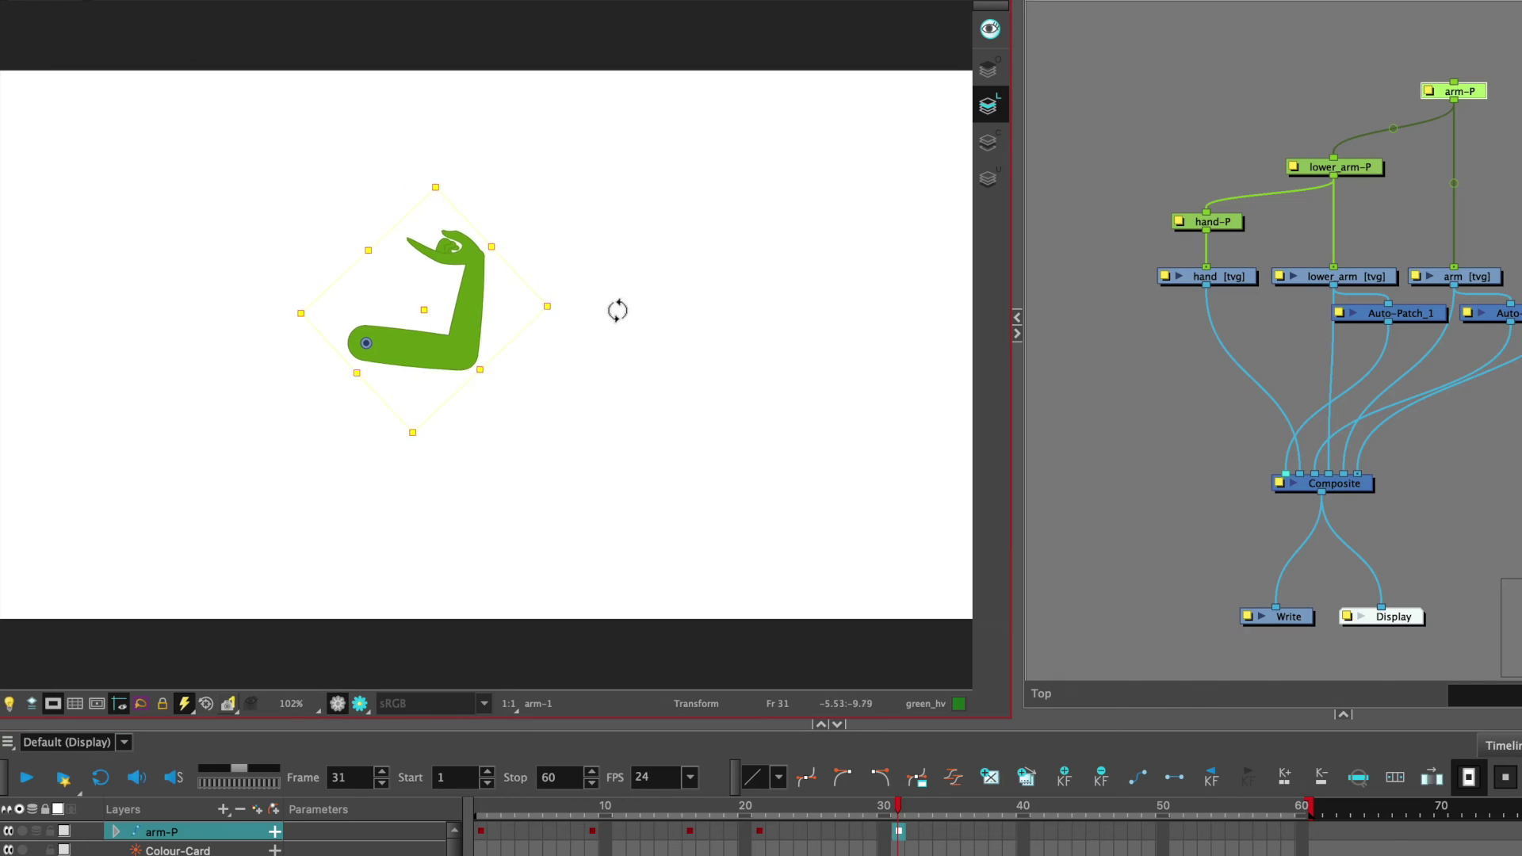
key("shift+b")
left_click_drag(489, 203, 666, 394)
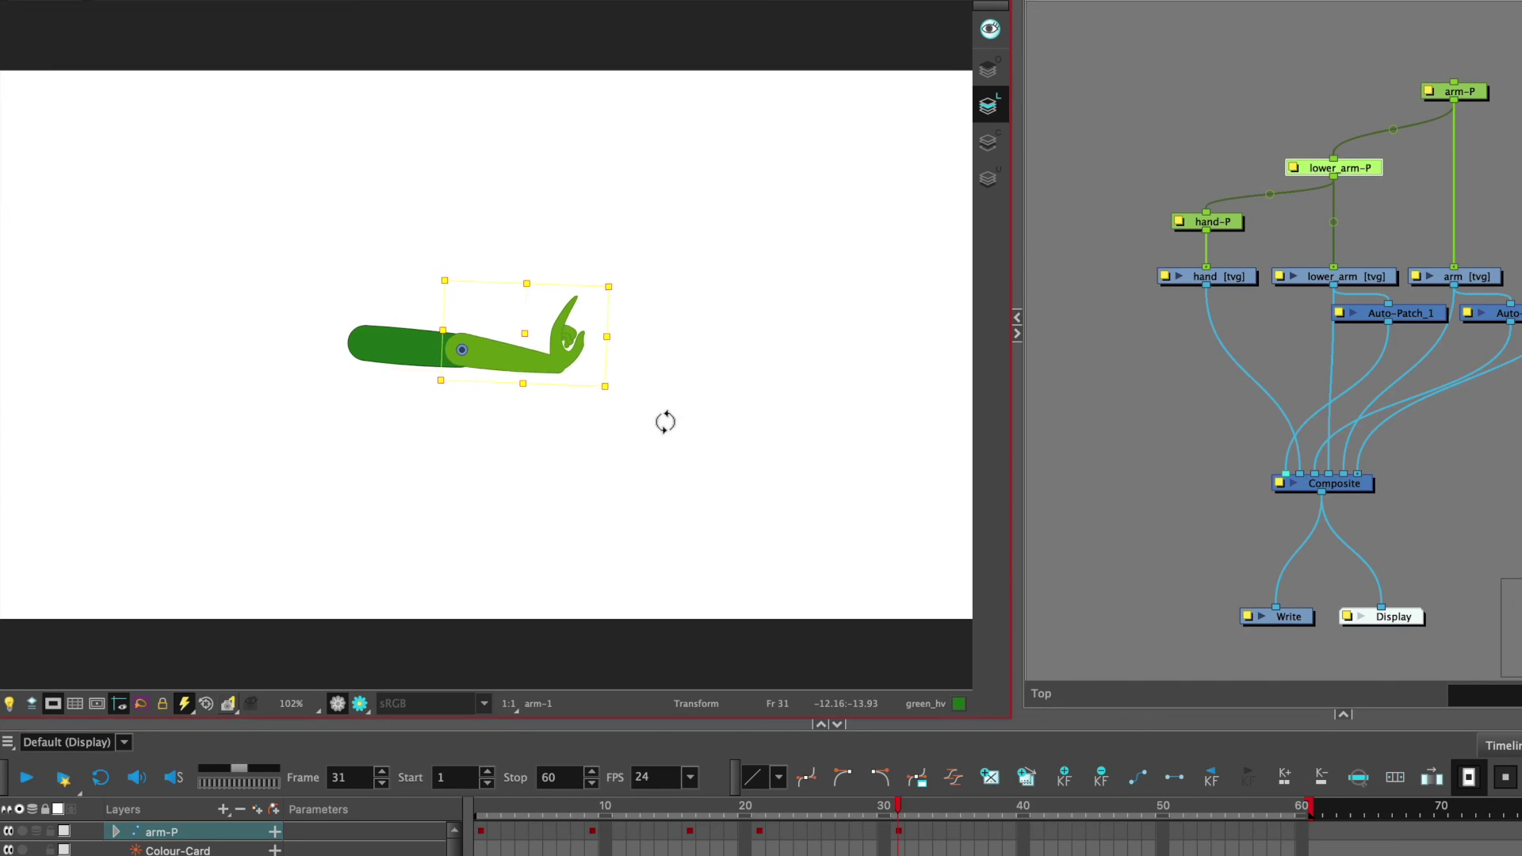
left_click(1242, 229)
left_click_drag(622, 265, 690, 391)
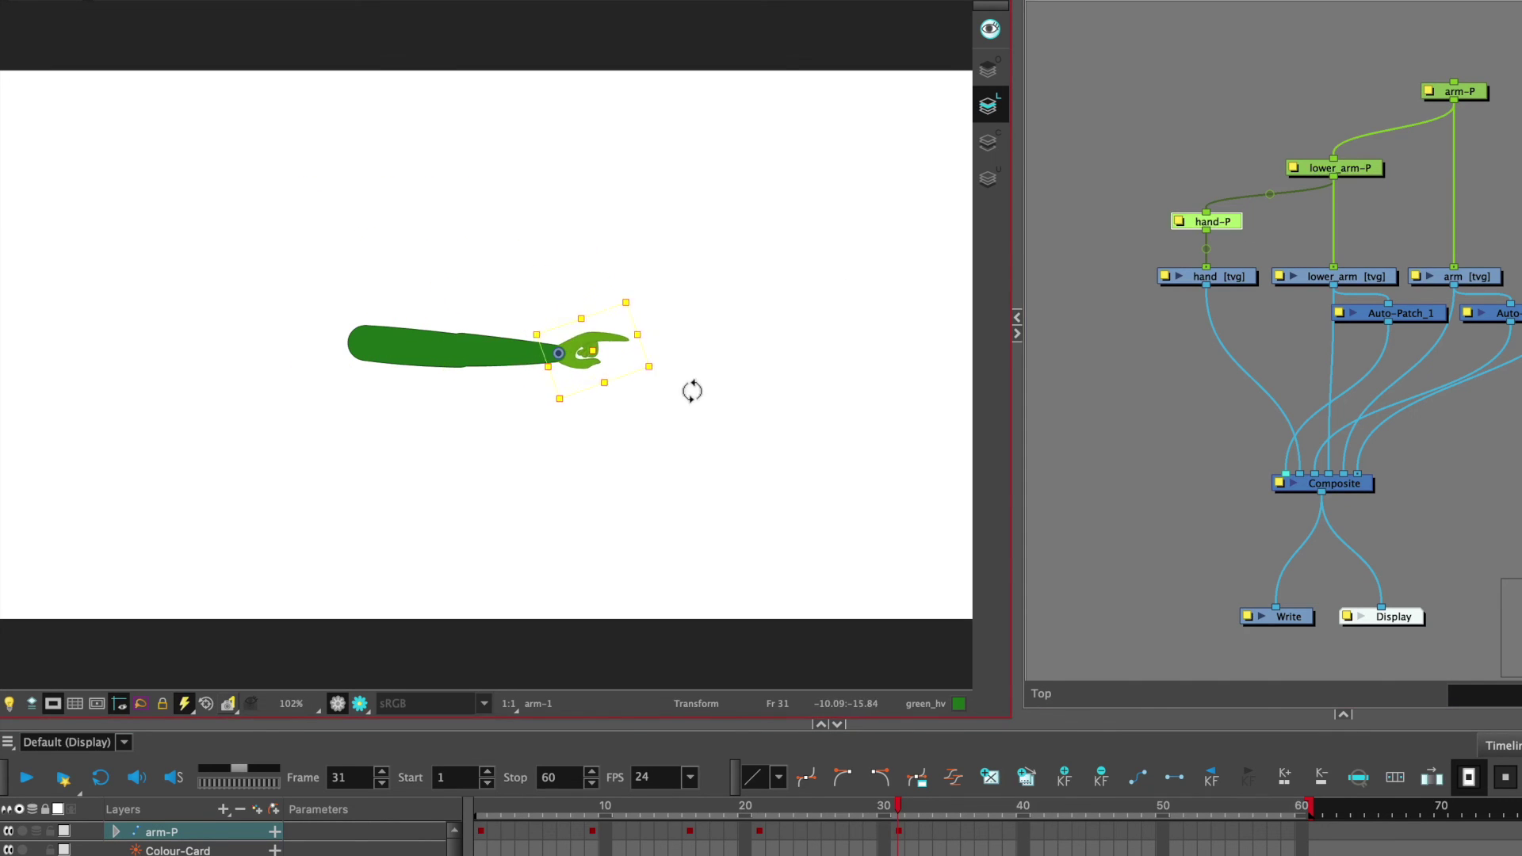
Scrub frames 32–35 to preview the new pointing motion.
left_click(955, 831)
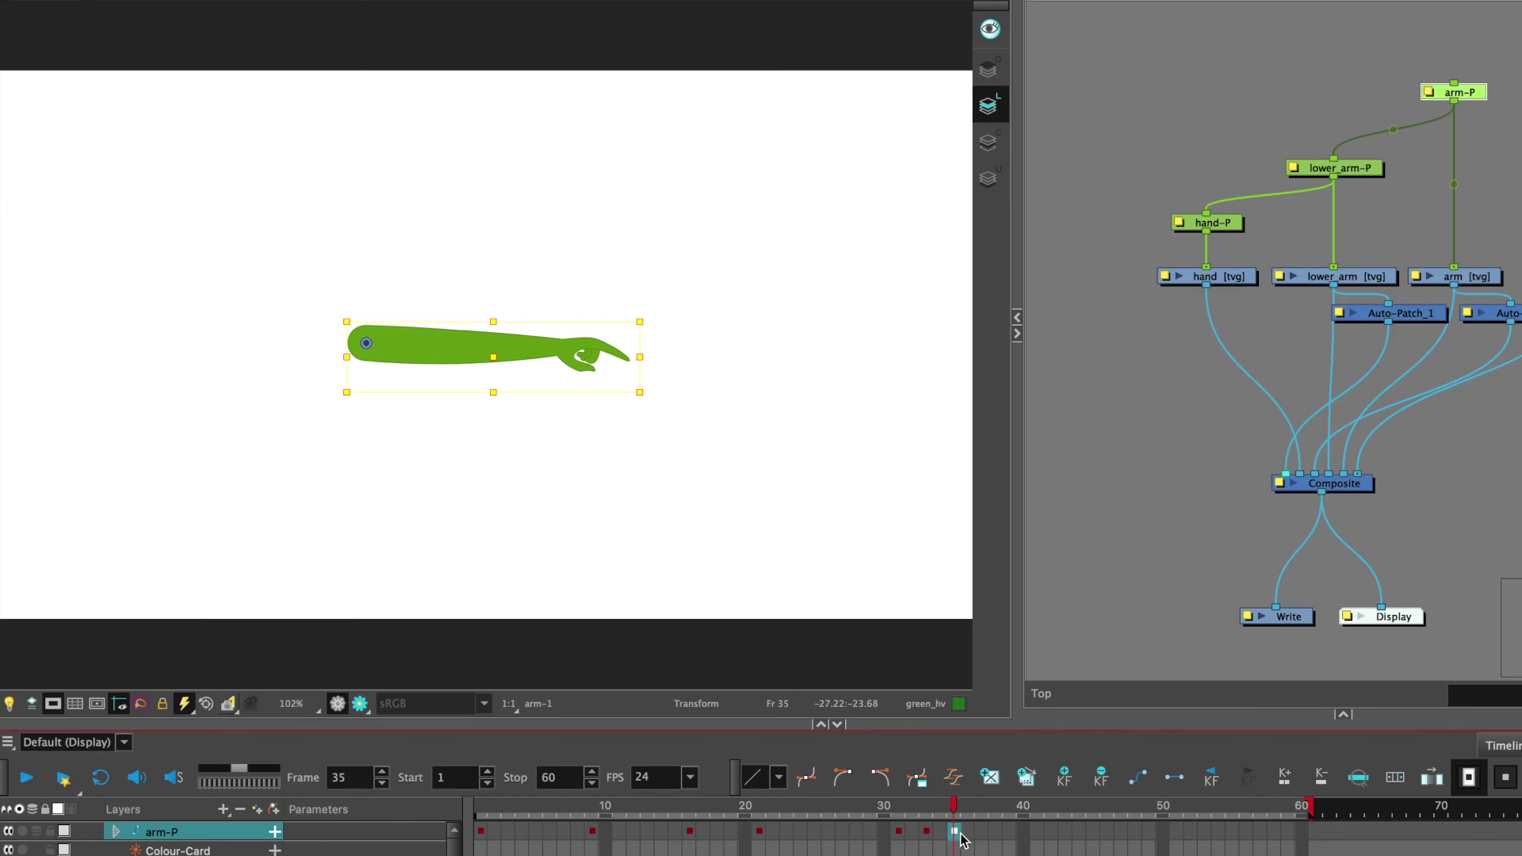
left_click(927, 831)
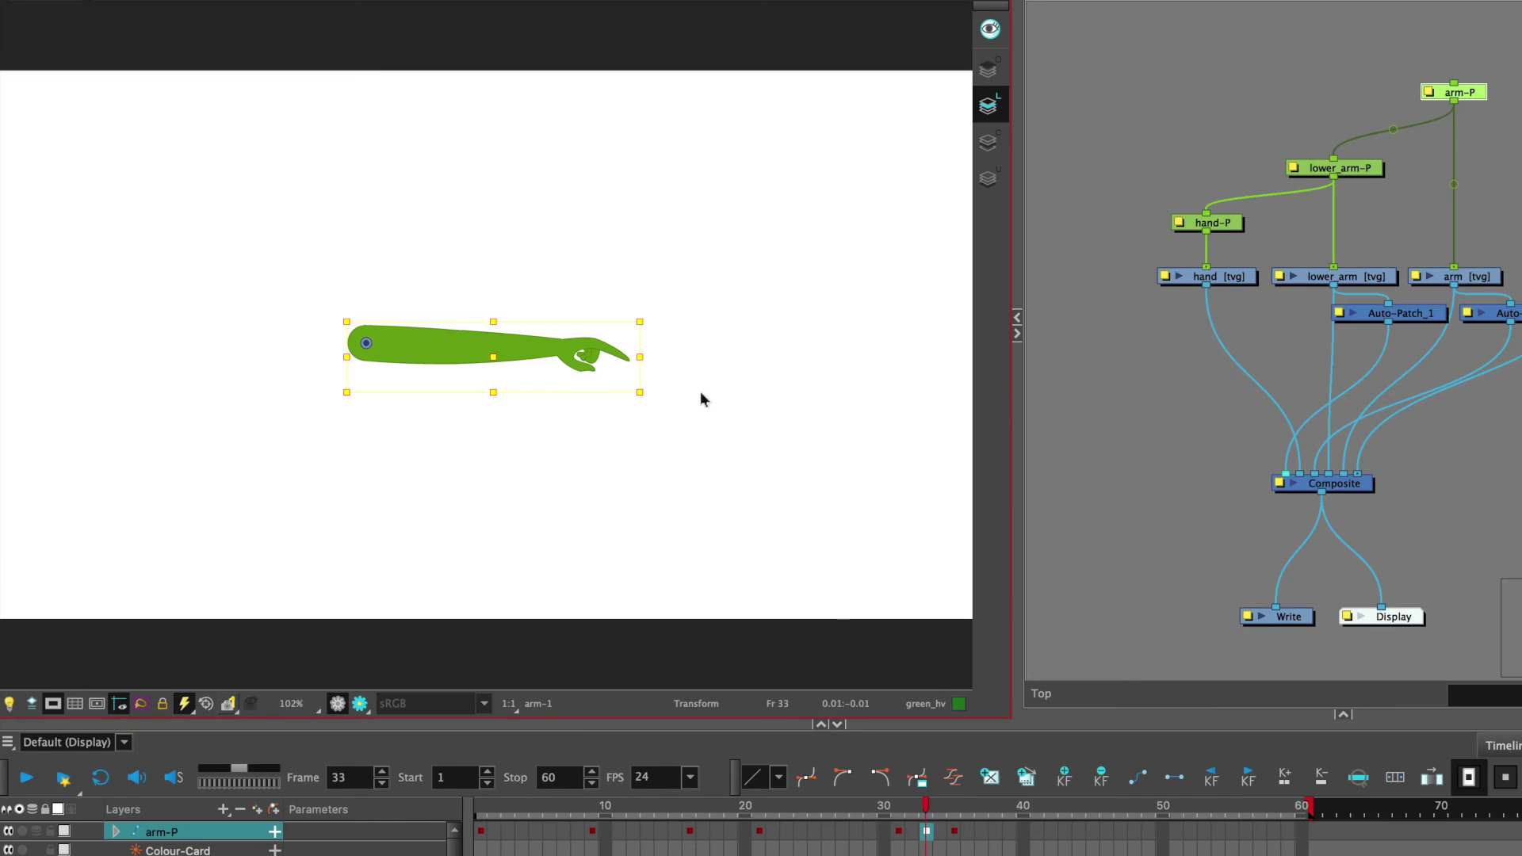
left_click(941, 806)
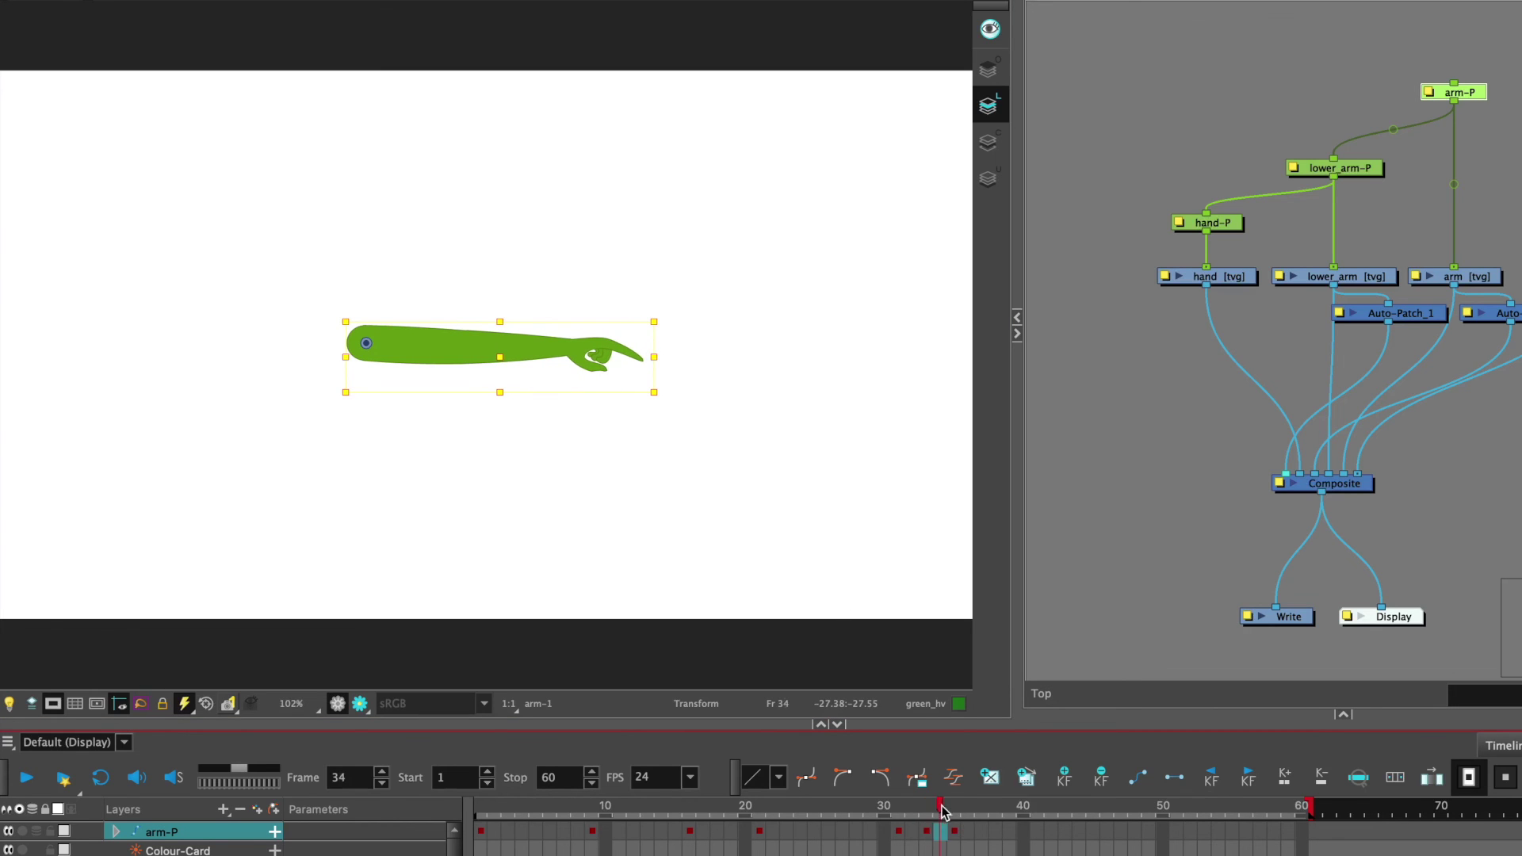
left_click_drag(941, 807, 911, 816)
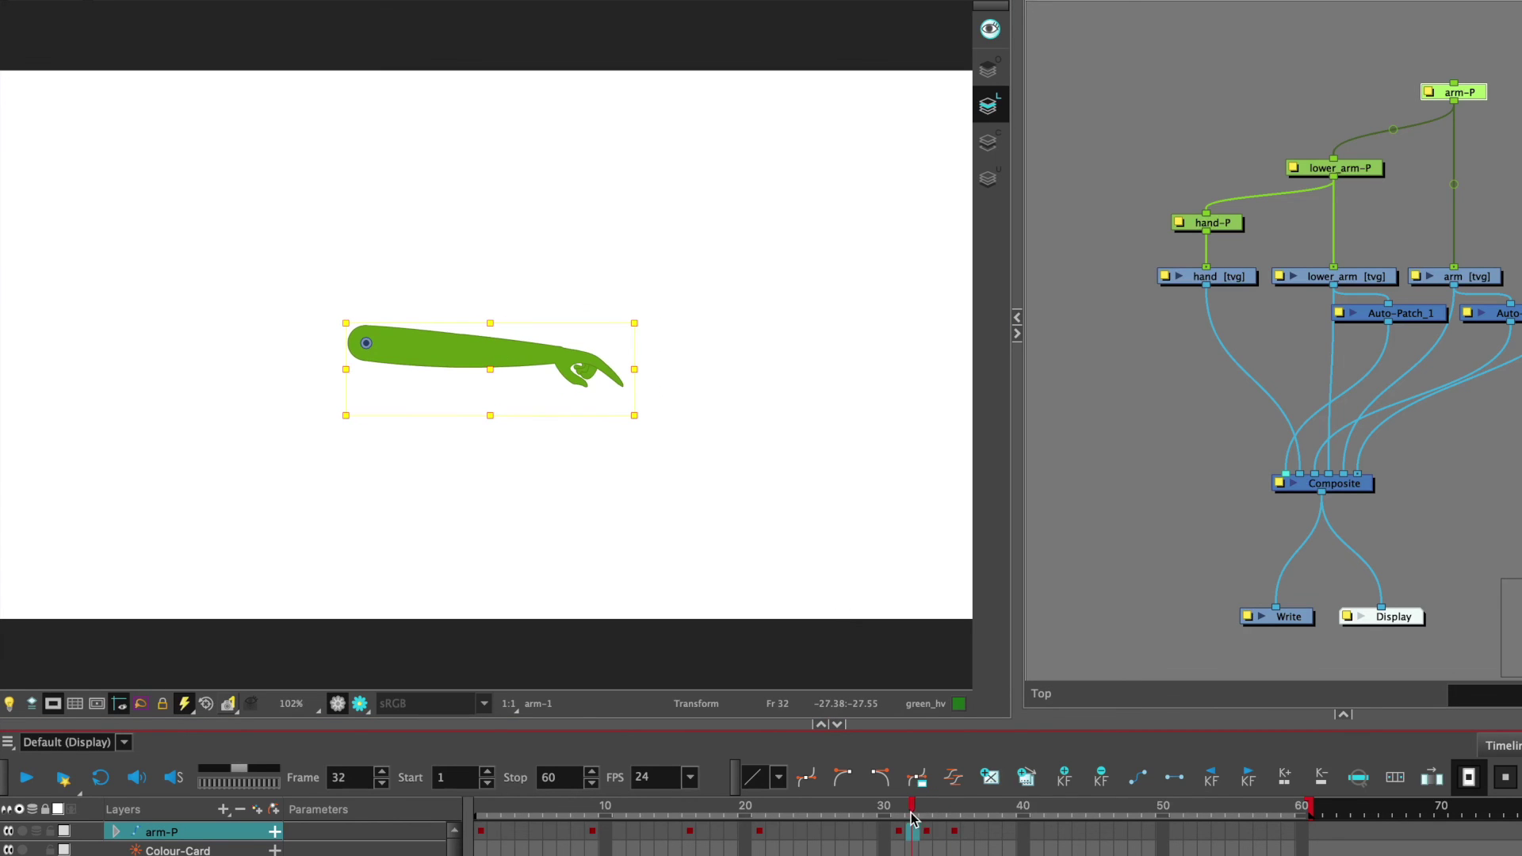
Interpolate the arm's keyframes from frame 1 onward, play the animation, and switch the hand to the fist drawing.
left_click(481, 832)
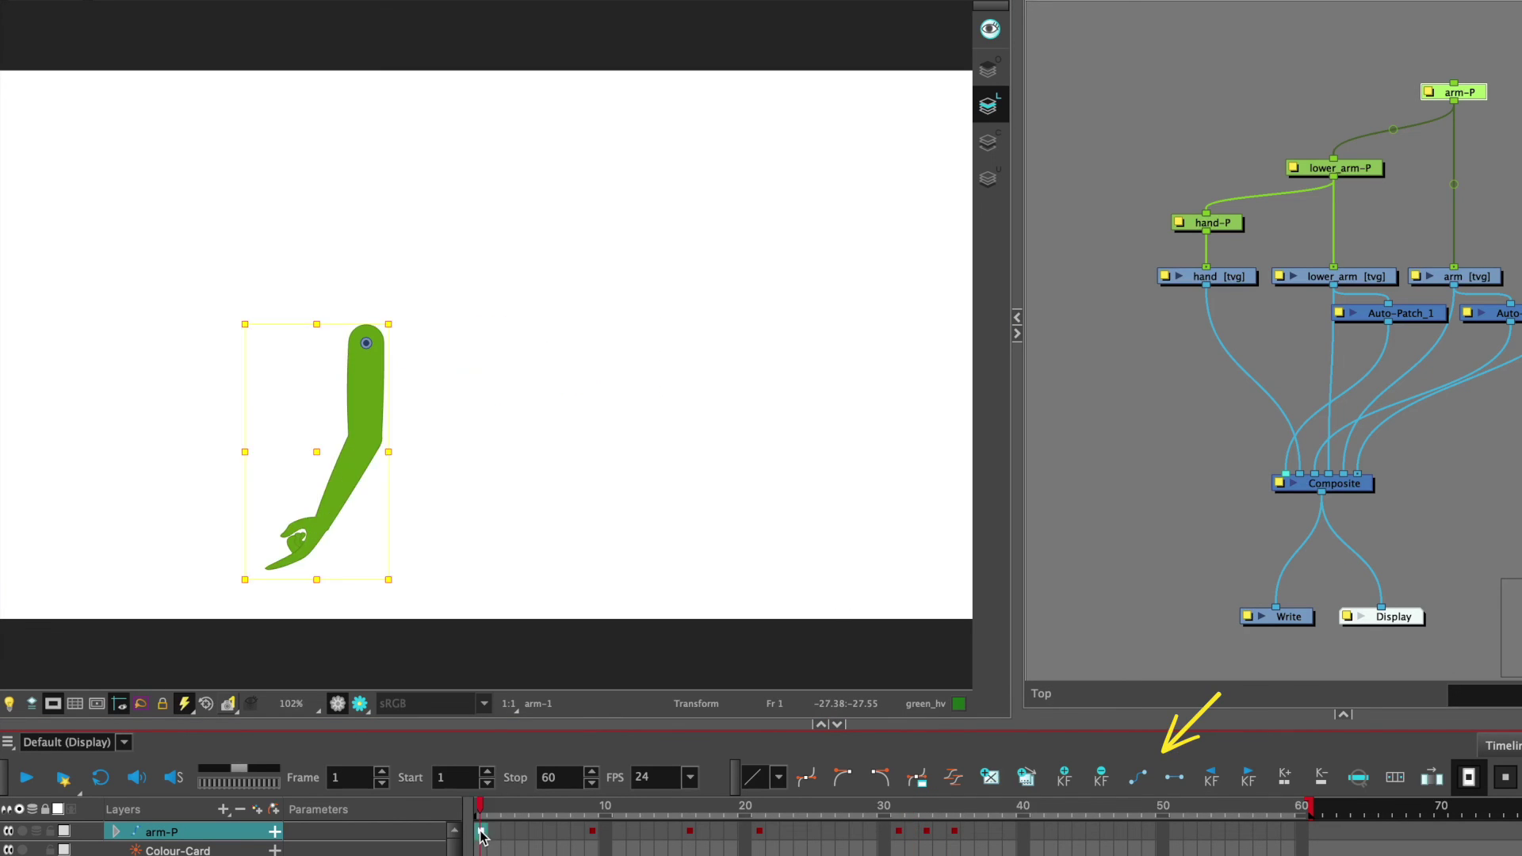
left_click(955, 832, "shift")
left_click(1137, 777)
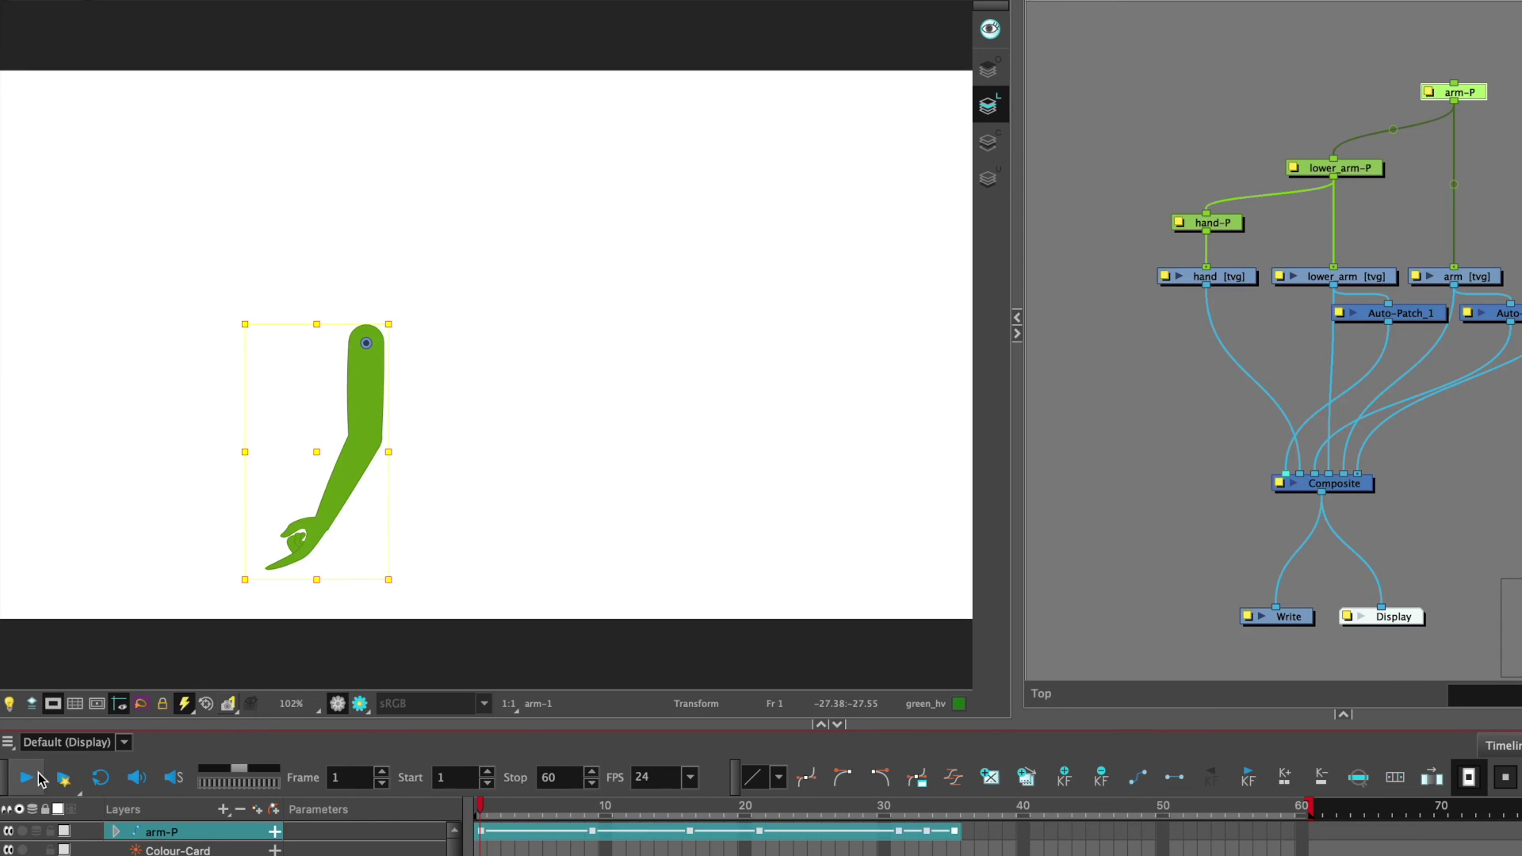
left_click(36, 783)
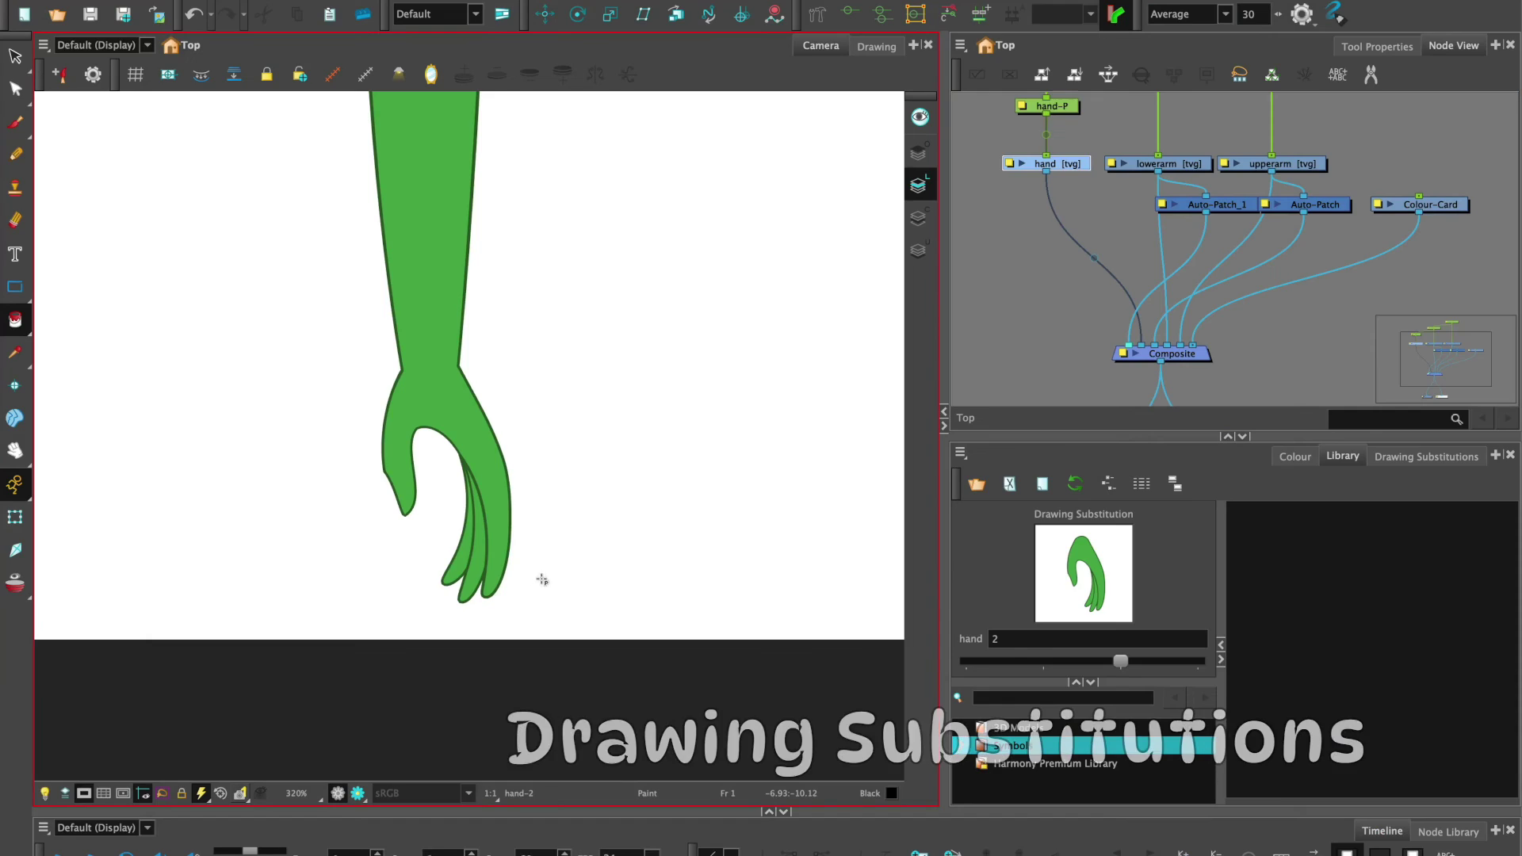
key("=")
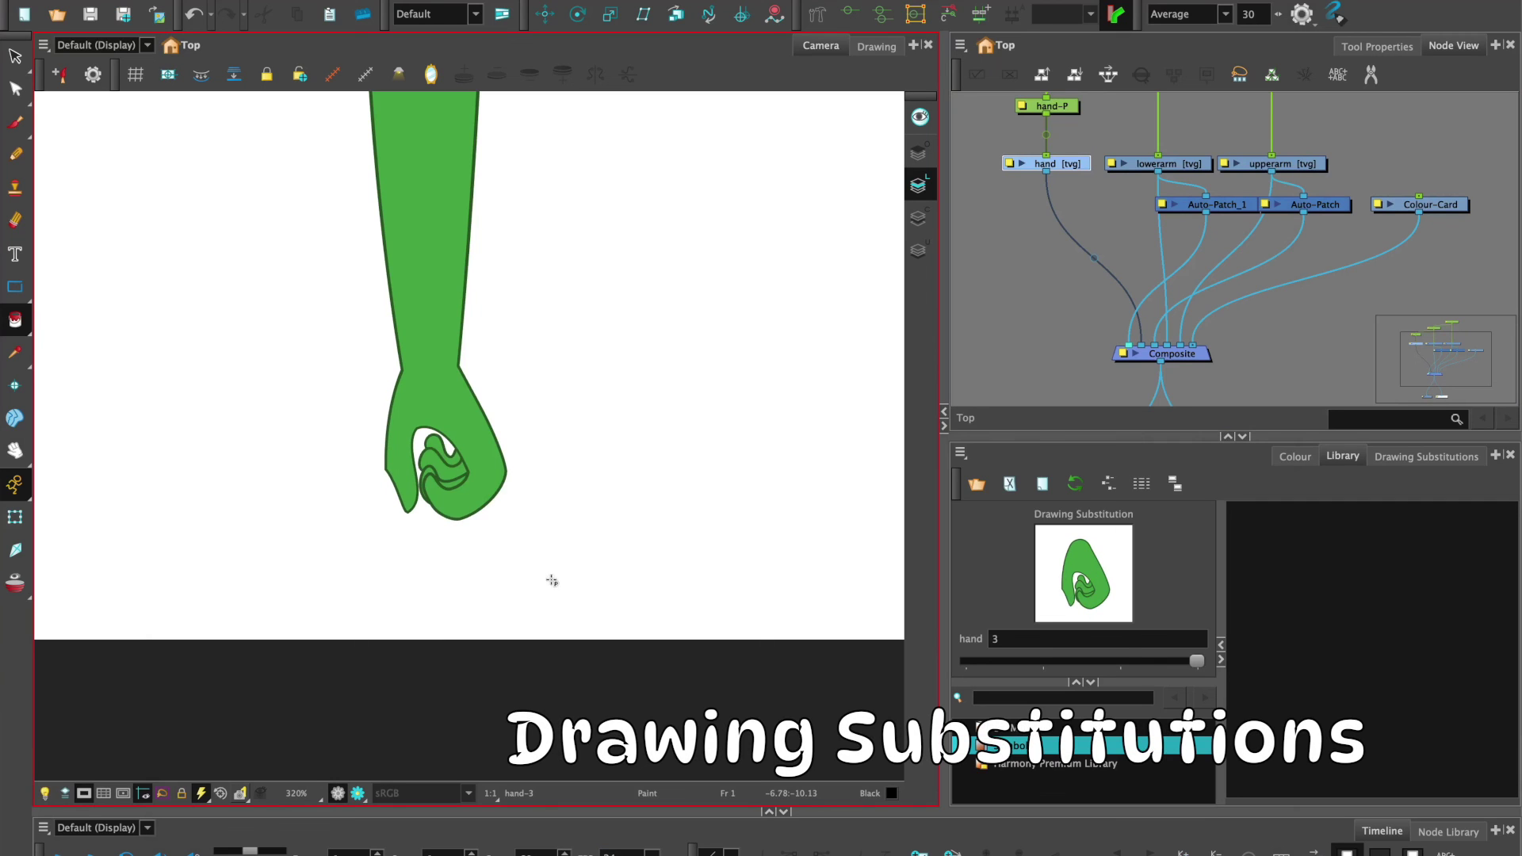
Show an onion skin and cycle the hand drawing through open-hand back to pointing finger.
key("minus")
key("minus")
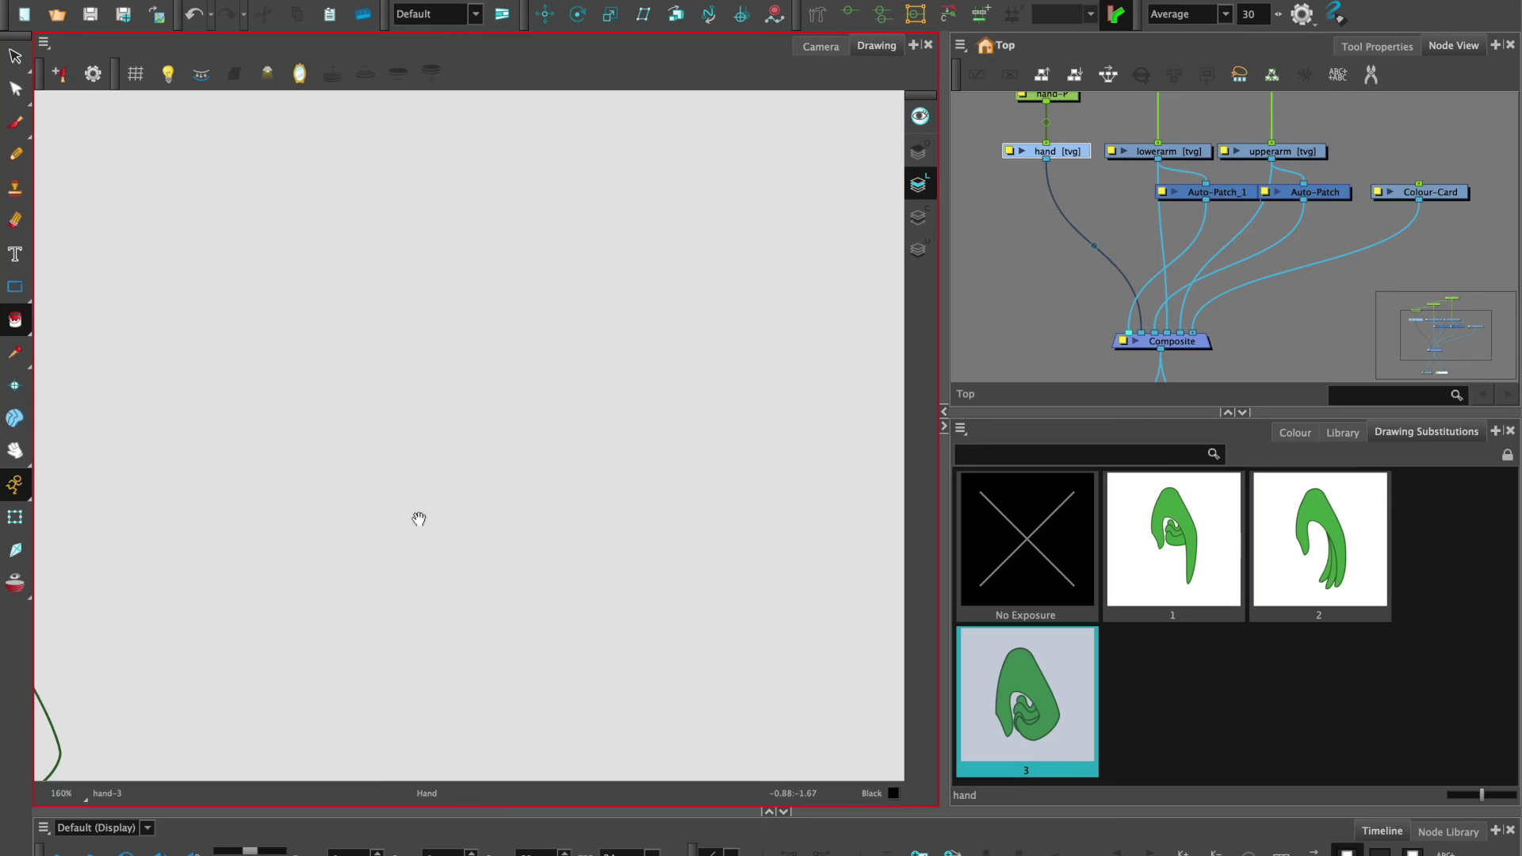
mouse_move(418, 519)
left_mouse_down()
mouse_move(550, 350)
mouse_move(771, 343)
mouse_move(700, 349)
left_mouse_up()
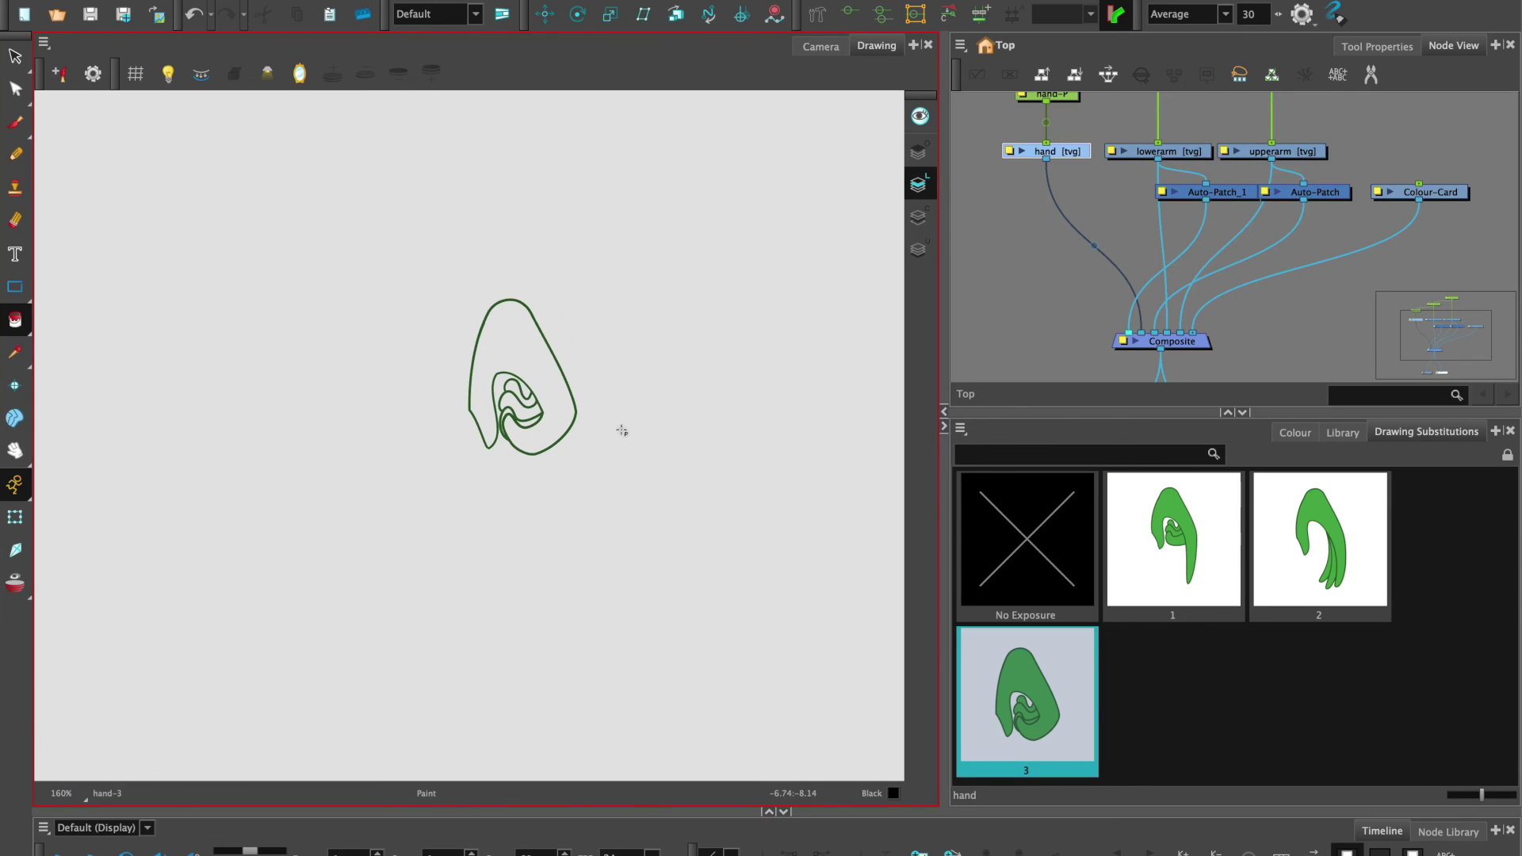
left_click(17, 588)
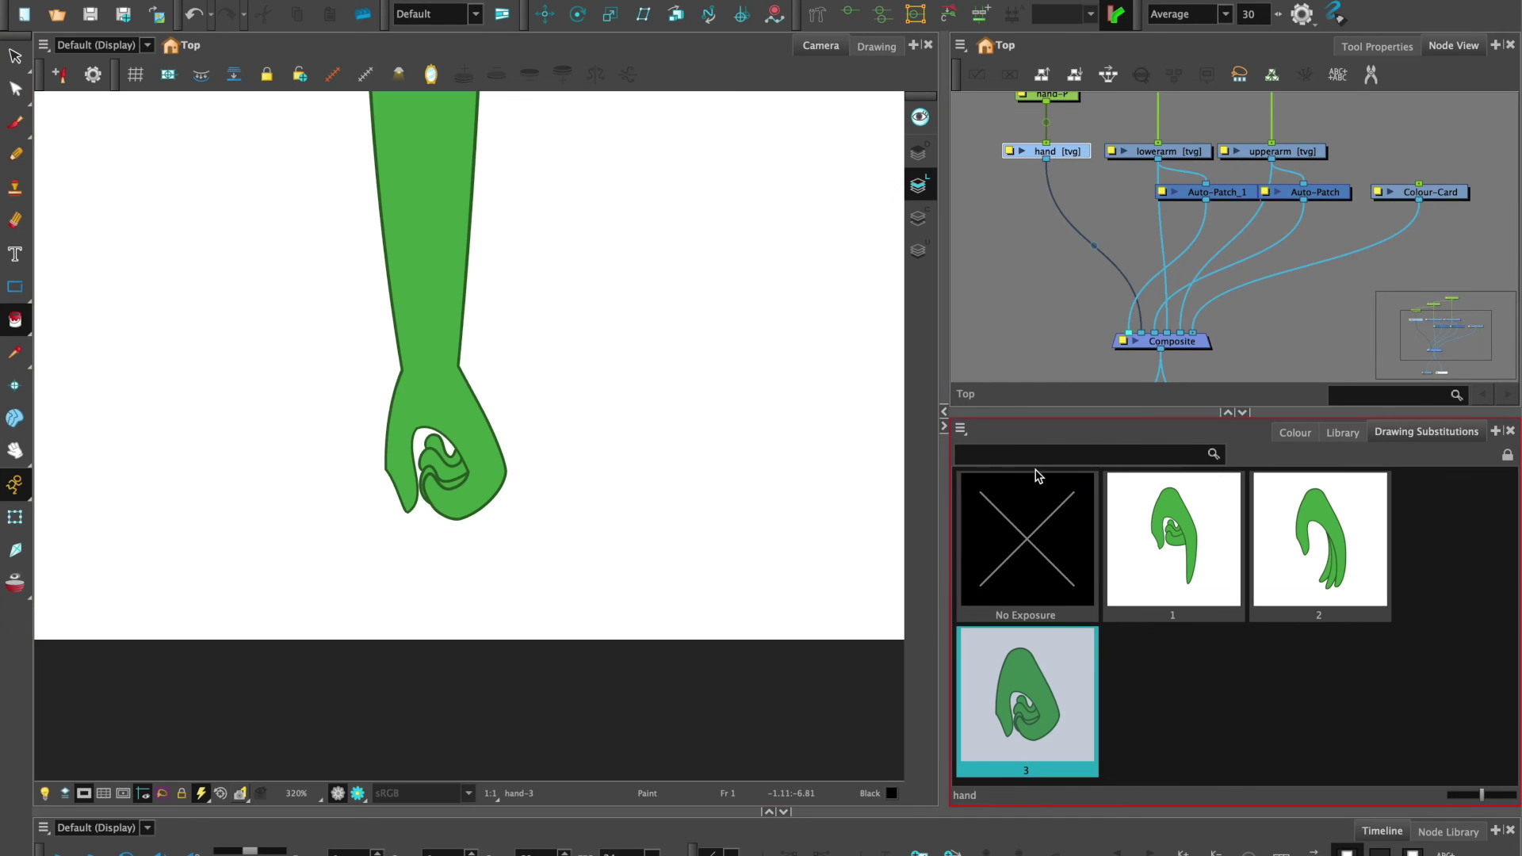
key("bracketleft")
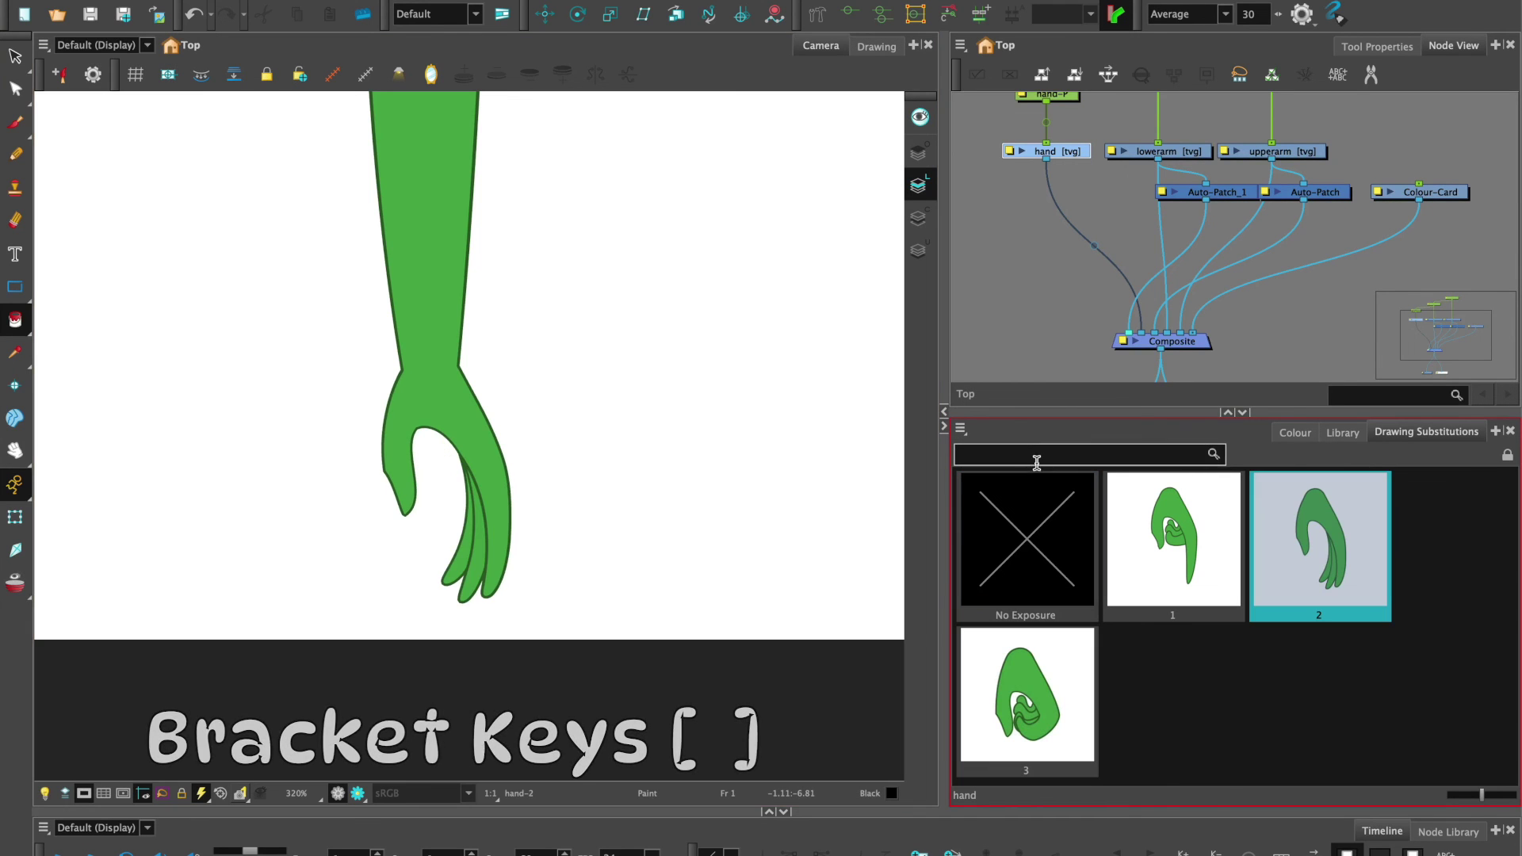
key("bracketleft")
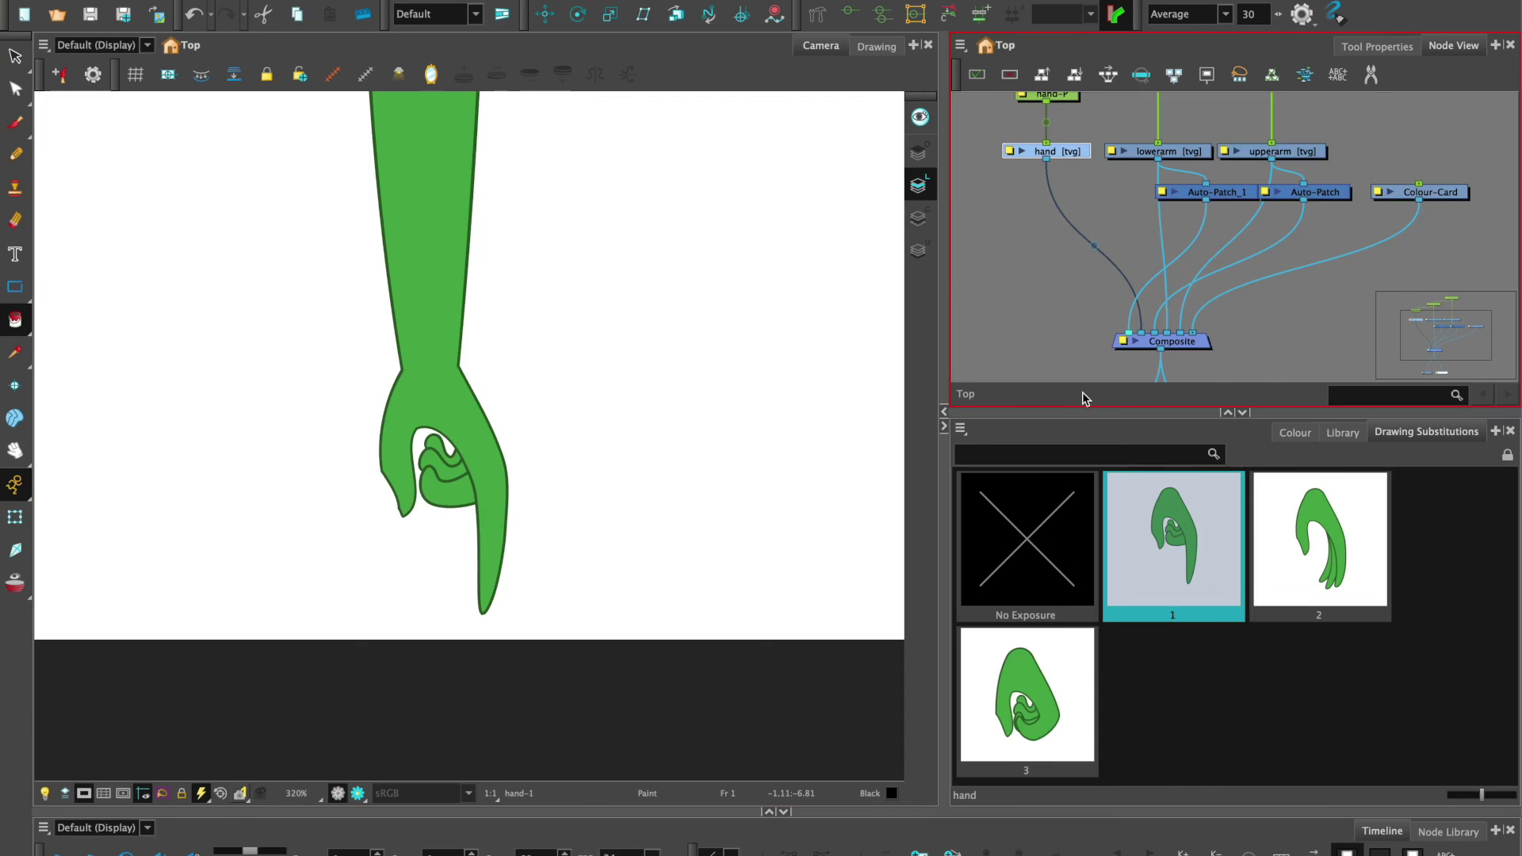